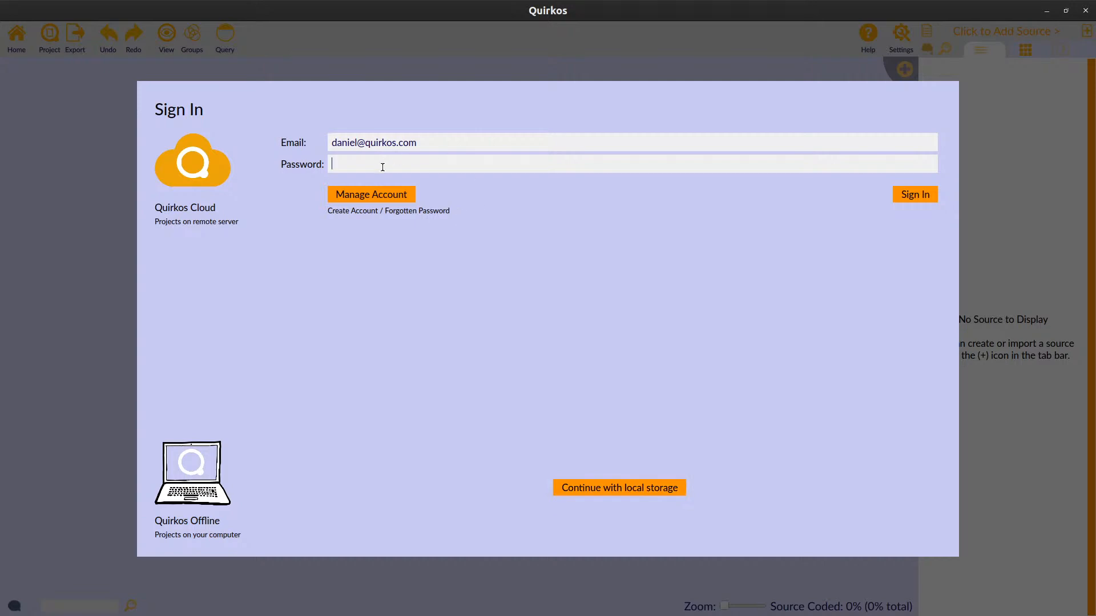
Enter the account password and sign in to Quirkos Cloud.
{"action": "type", "text": "••••••••••••"}
{"action": "key", "text": "Return"}
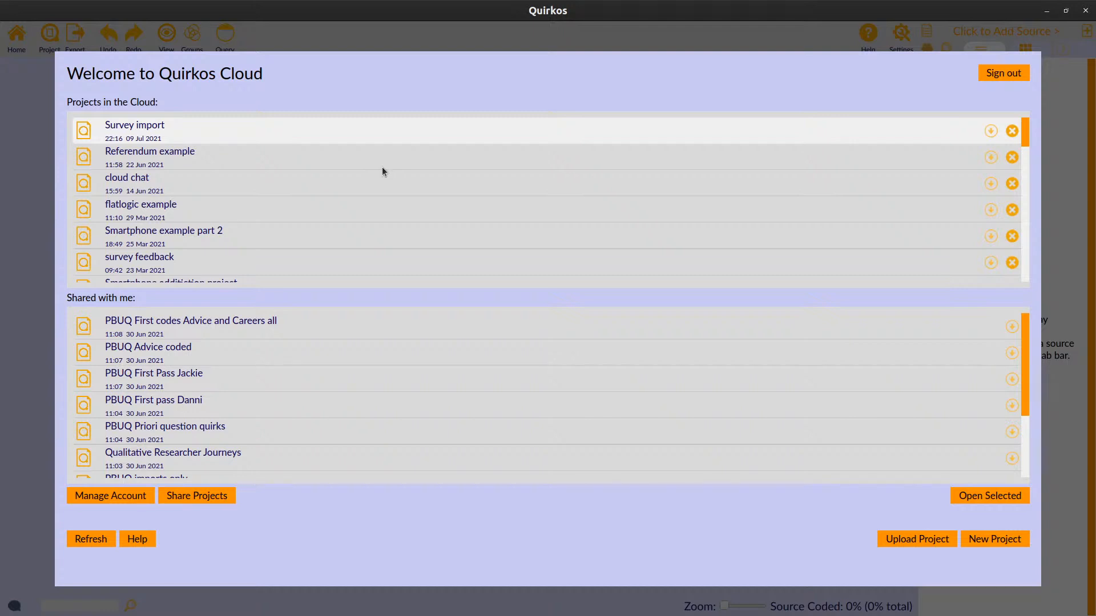
Look through the projects stored in the cloud and the projects shared with the account.
{"action": "scroll", "coordinate": [382, 167], "scroll_direction": "down", "scroll_amount": 1}
{"action": "scroll", "coordinate": [381, 166], "scroll_direction": "up", "scroll_amount": 1}
{"action": "scroll", "coordinate": [382, 168], "scroll_direction": "down", "scroll_amount": 6}
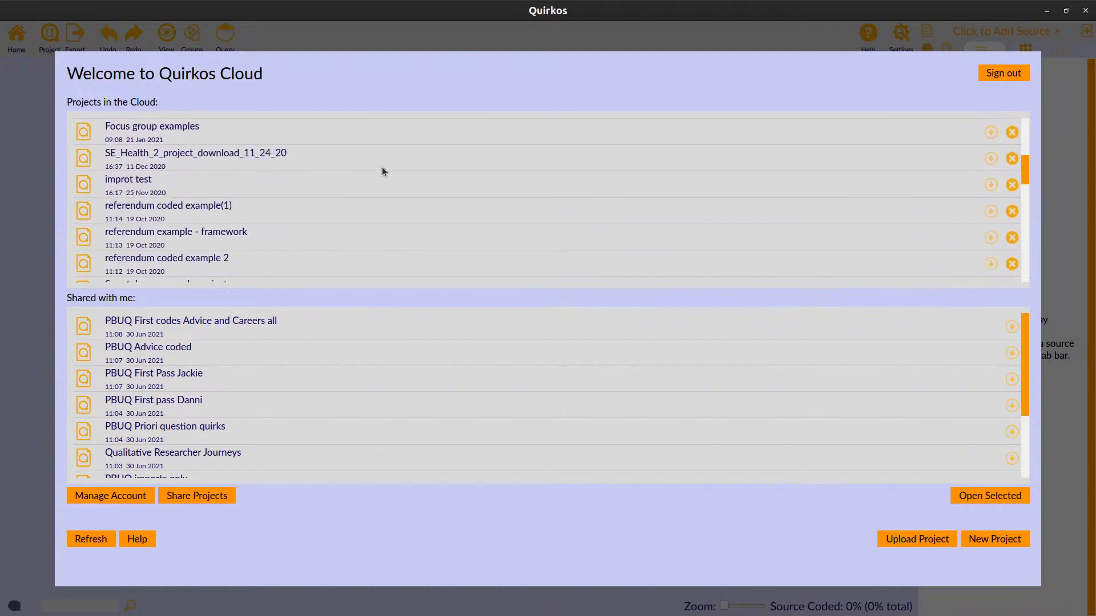
{"action": "scroll", "coordinate": [382, 170], "scroll_direction": "down", "scroll_amount": 2}
{"action": "scroll", "coordinate": [382, 170], "scroll_direction": "up", "scroll_amount": 6}
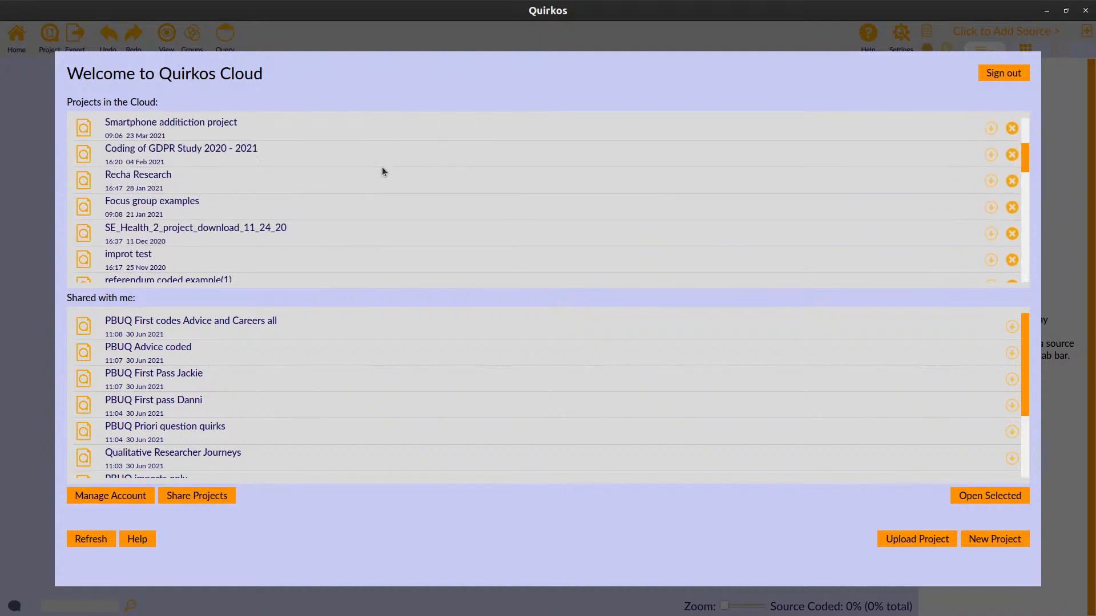
{"action": "scroll", "coordinate": [382, 170], "scroll_direction": "up", "scroll_amount": 2}
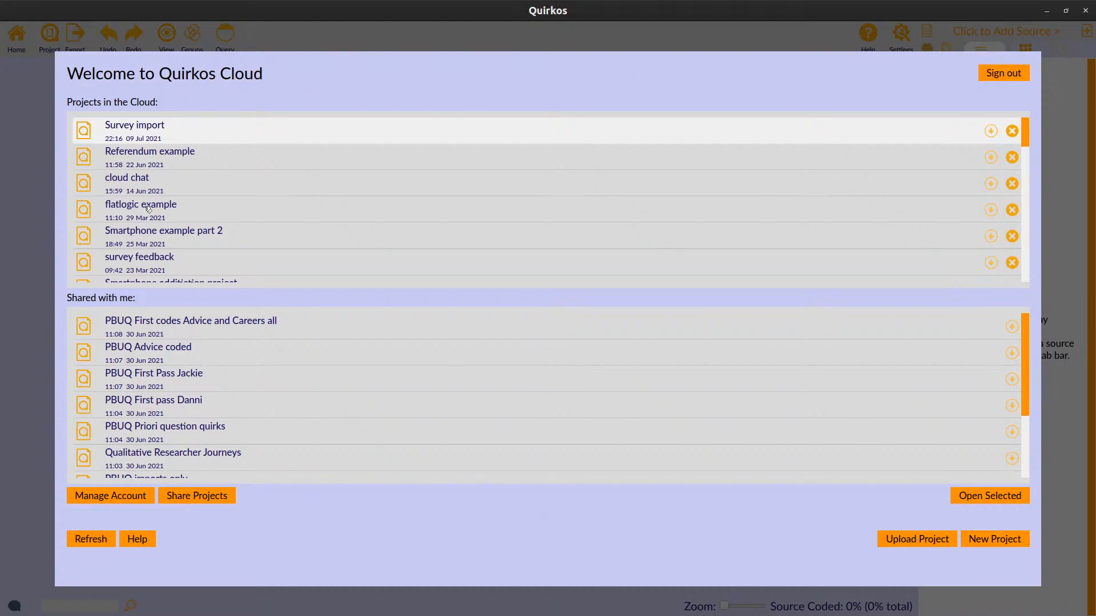
{"action": "scroll", "coordinate": [190, 258], "scroll_direction": "down", "scroll_amount": 1}
{"action": "scroll", "coordinate": [192, 259], "scroll_direction": "up", "scroll_amount": 1}
{"action": "scroll", "coordinate": [481, 362], "scroll_direction": "down", "scroll_amount": 1}
{"action": "scroll", "coordinate": [482, 362], "scroll_direction": "up", "scroll_amount": 1}
{"action": "scroll", "coordinate": [410, 398], "scroll_direction": "down", "scroll_amount": 3}
{"action": "scroll", "coordinate": [410, 398], "scroll_direction": "down", "scroll_amount": 1}
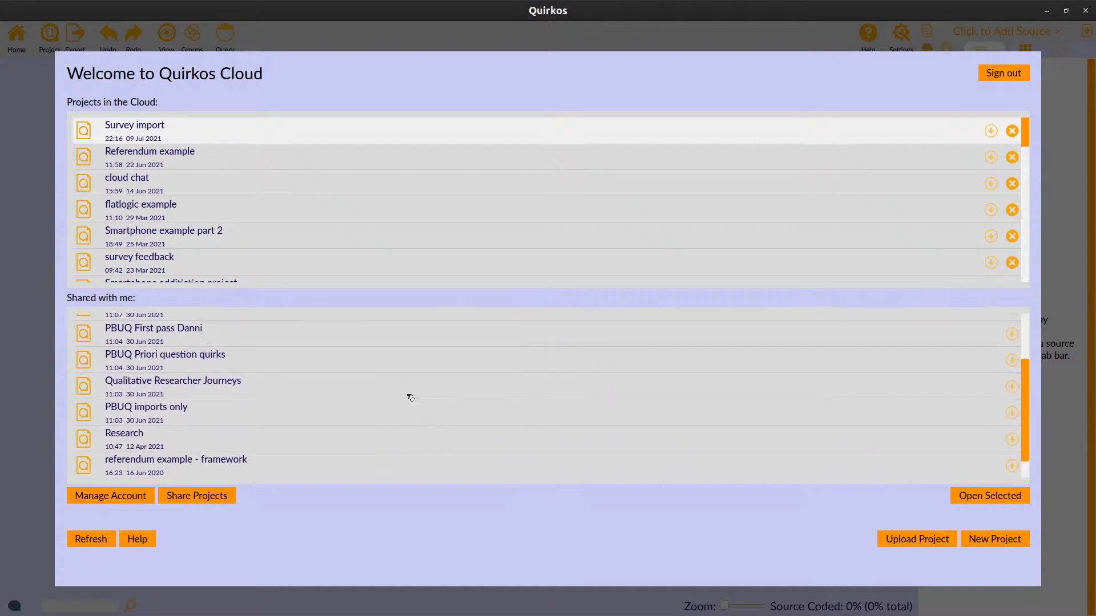
{"action": "scroll", "coordinate": [410, 398], "scroll_direction": "up", "scroll_amount": 4}
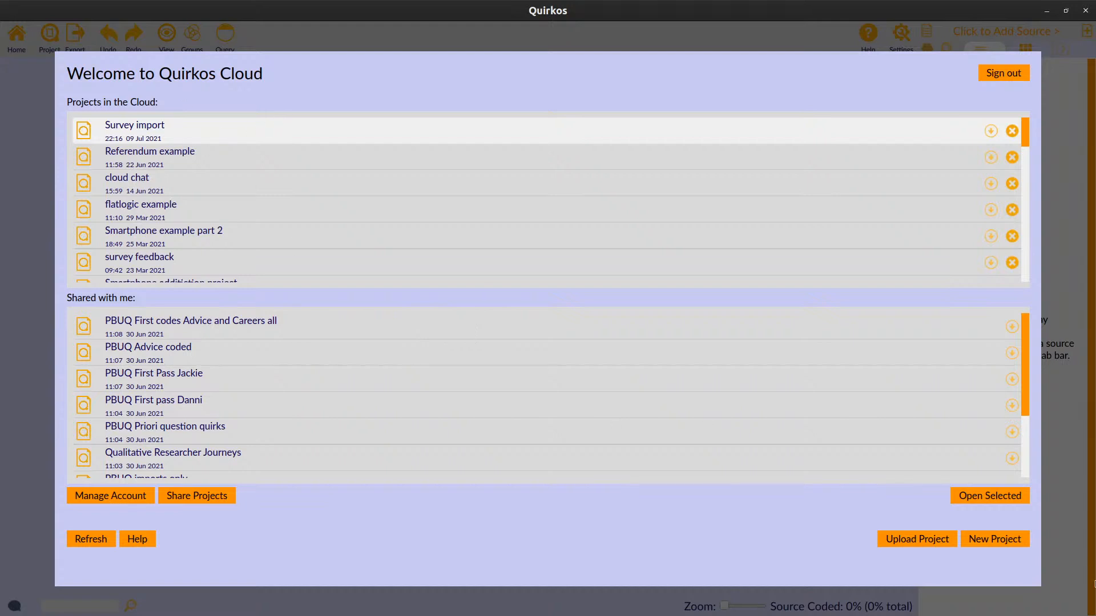
{"action": "left_click", "coordinate": [581, 164]}
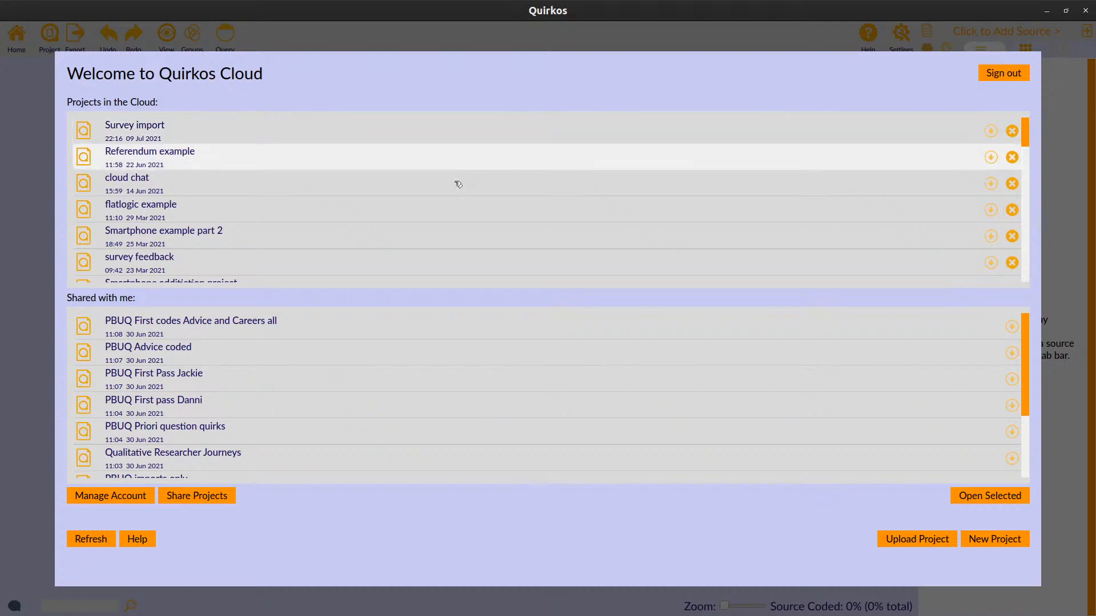
{"action": "left_click", "coordinate": [423, 191]}
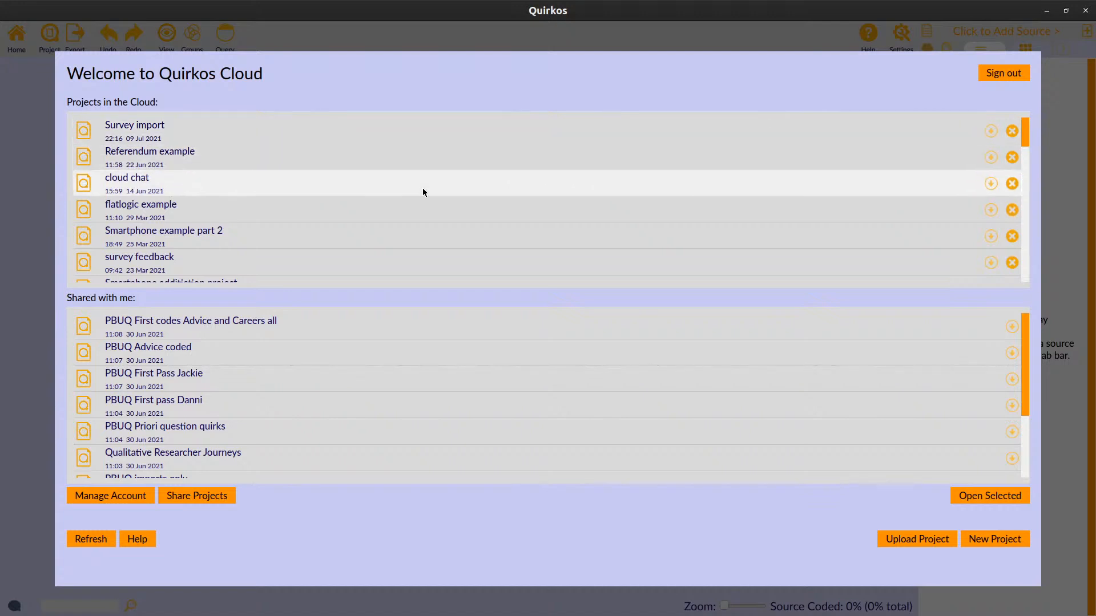
{"action": "left_click", "coordinate": [363, 139]}
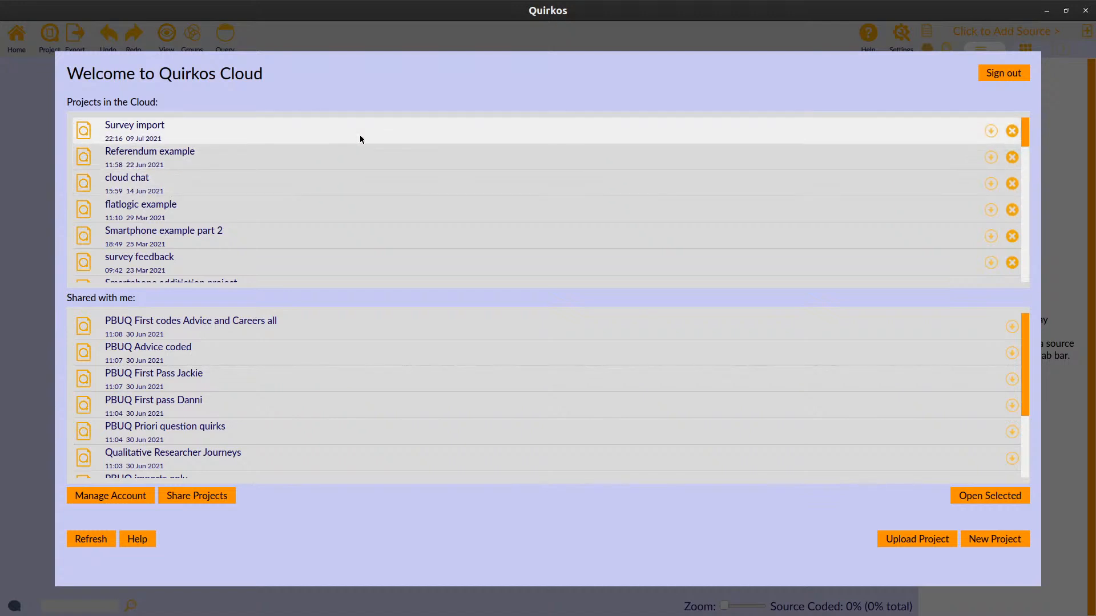
Create a new cloud project titled "Webinar Example" without password protection or structured questions.
{"action": "left_click", "coordinate": [998, 539]}
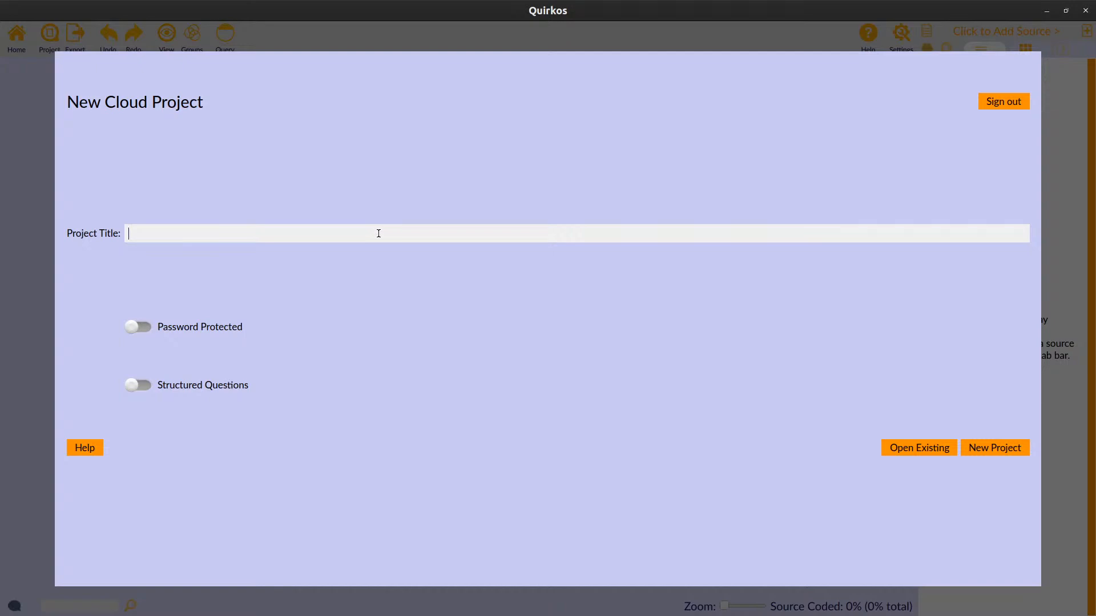
{"action": "type", "text": "Webinar Example"}
{"action": "left_click", "coordinate": [995, 450]}
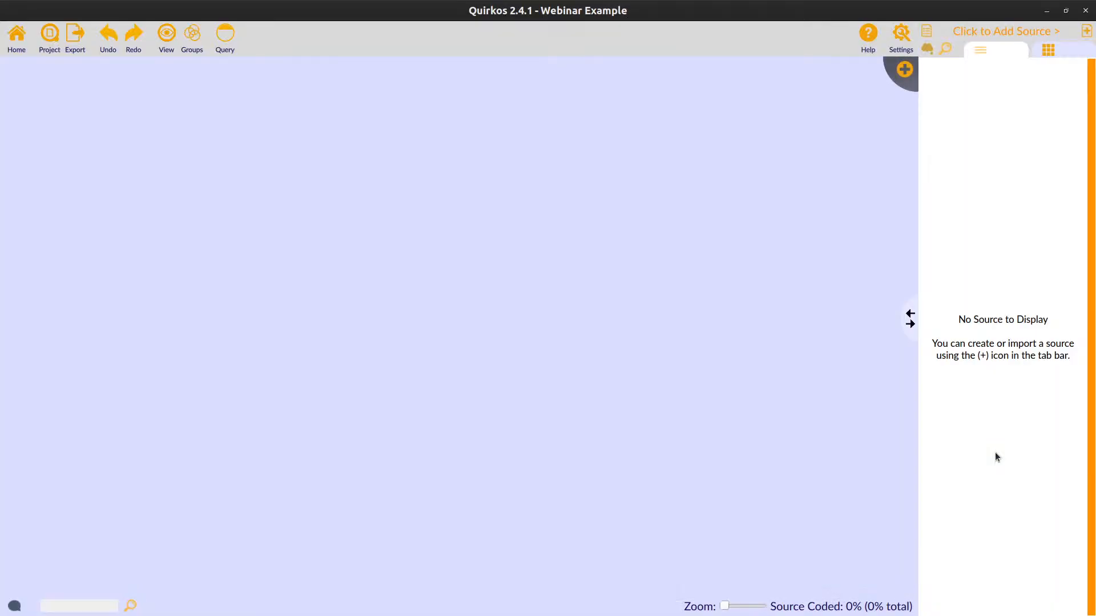
Widen the source pane and save a larger source font size in the general project preferences.
{"action": "left_click_drag", "start_coordinate": [910, 323], "coordinate": [720, 388]}
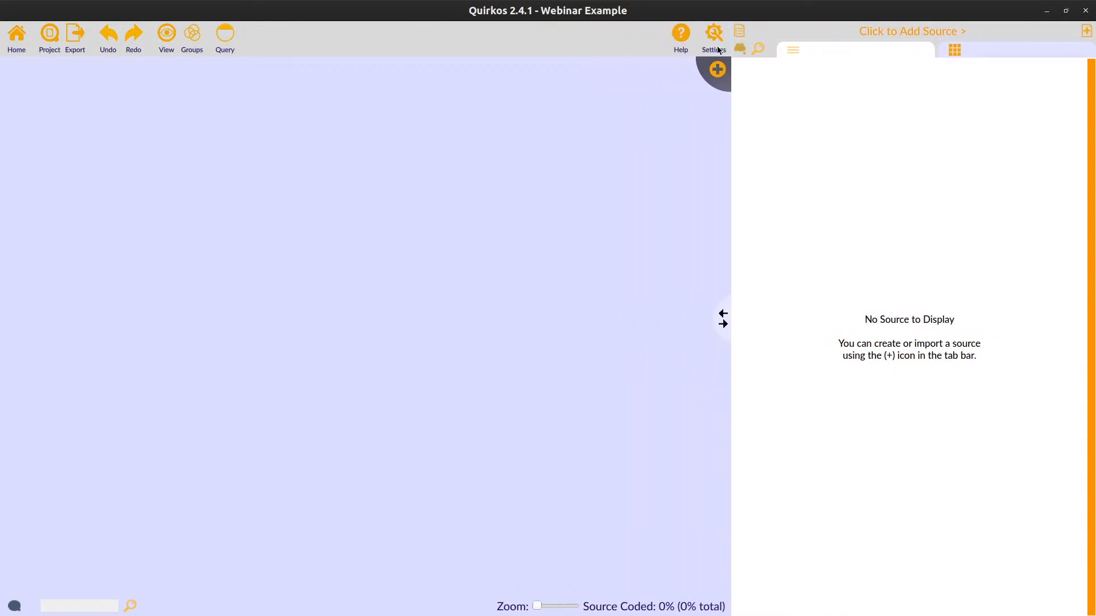
{"action": "left_click", "coordinate": [716, 46]}
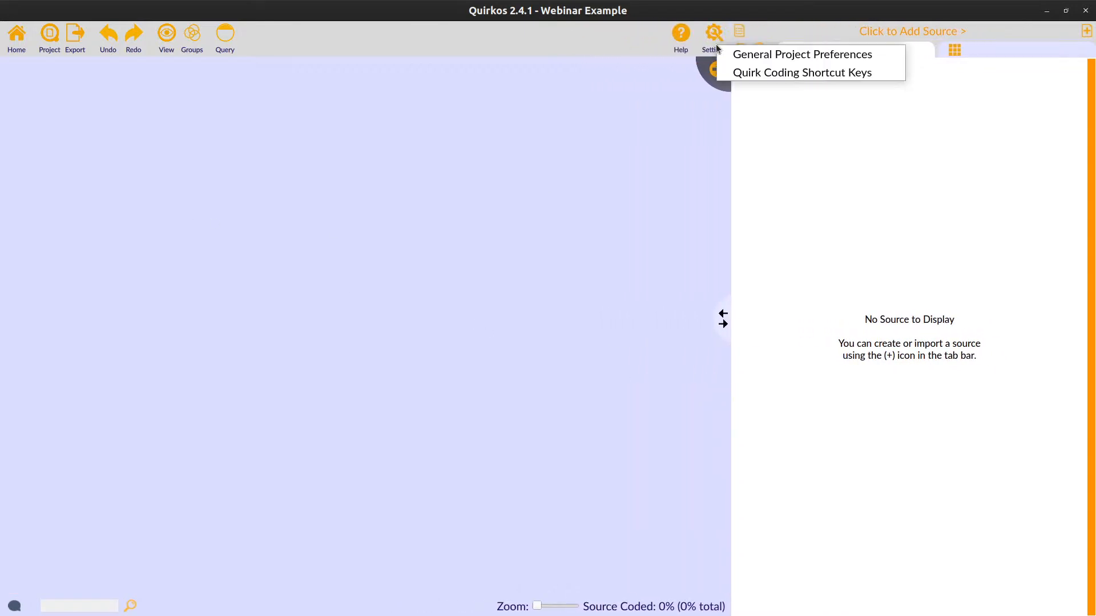
{"action": "left_click", "coordinate": [746, 58]}
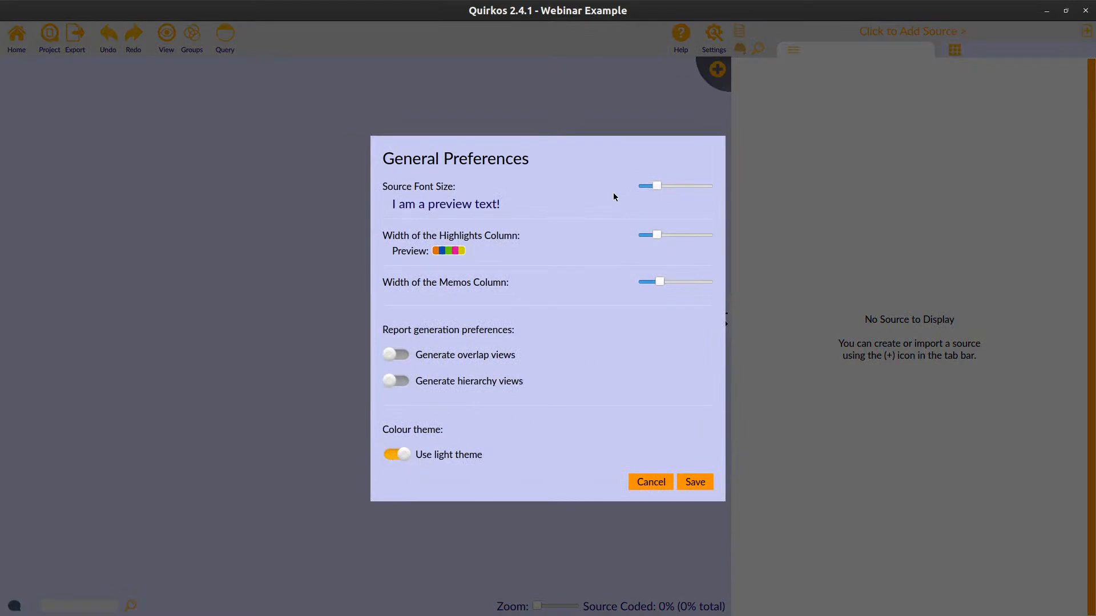
{"action": "left_click_drag", "start_coordinate": [658, 190], "coordinate": [682, 187]}
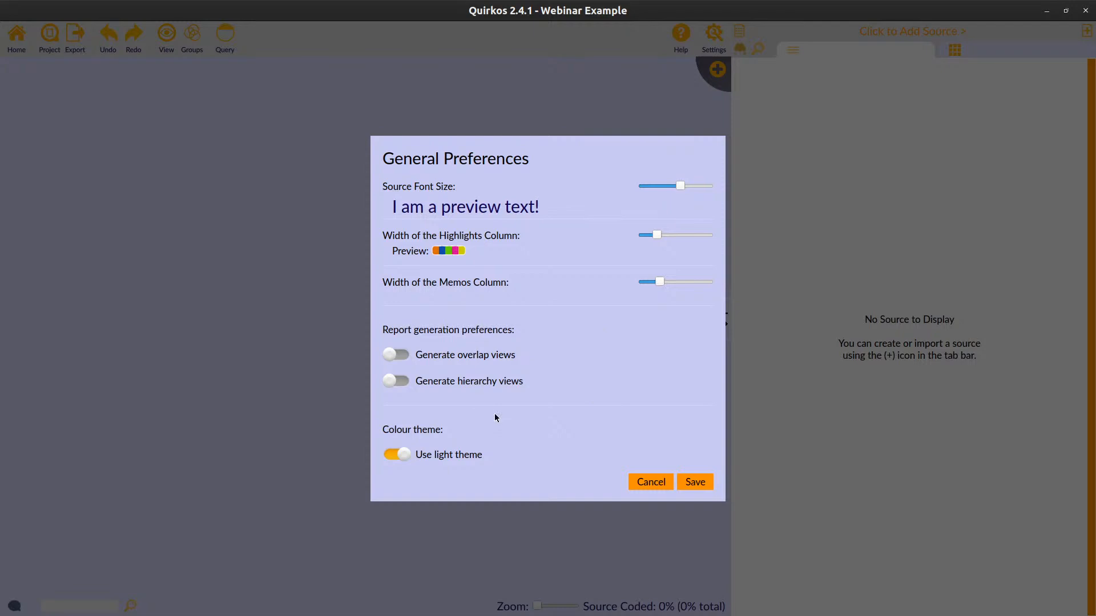
{"action": "left_click", "coordinate": [687, 484]}
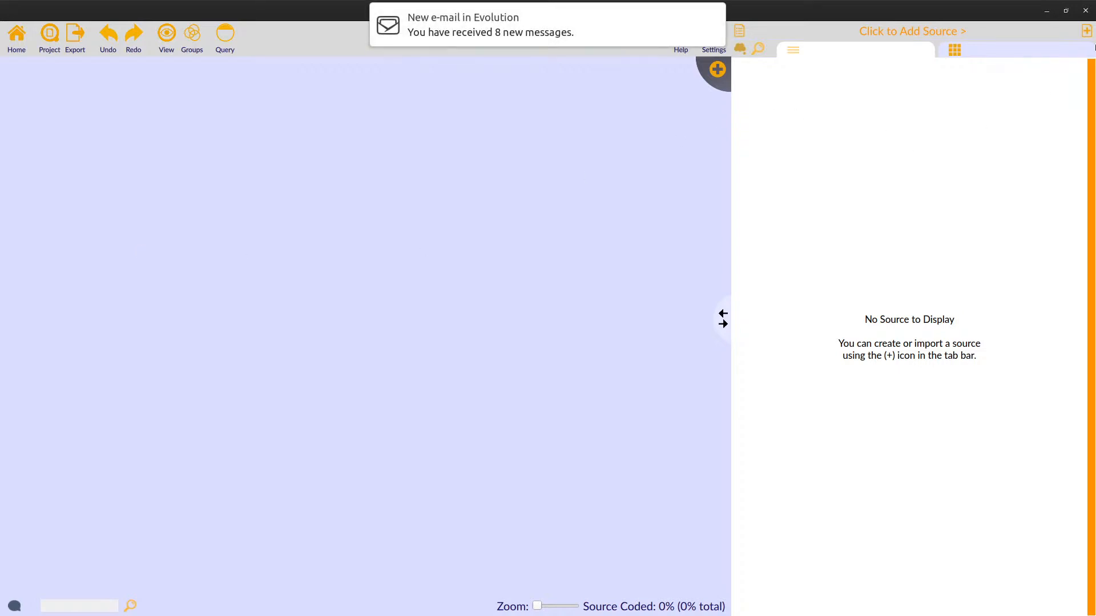
Start a source import from files and select the five TXT, PDF, DOCX and RTF files in Documents/example project.
{"action": "left_click", "coordinate": [1085, 31]}
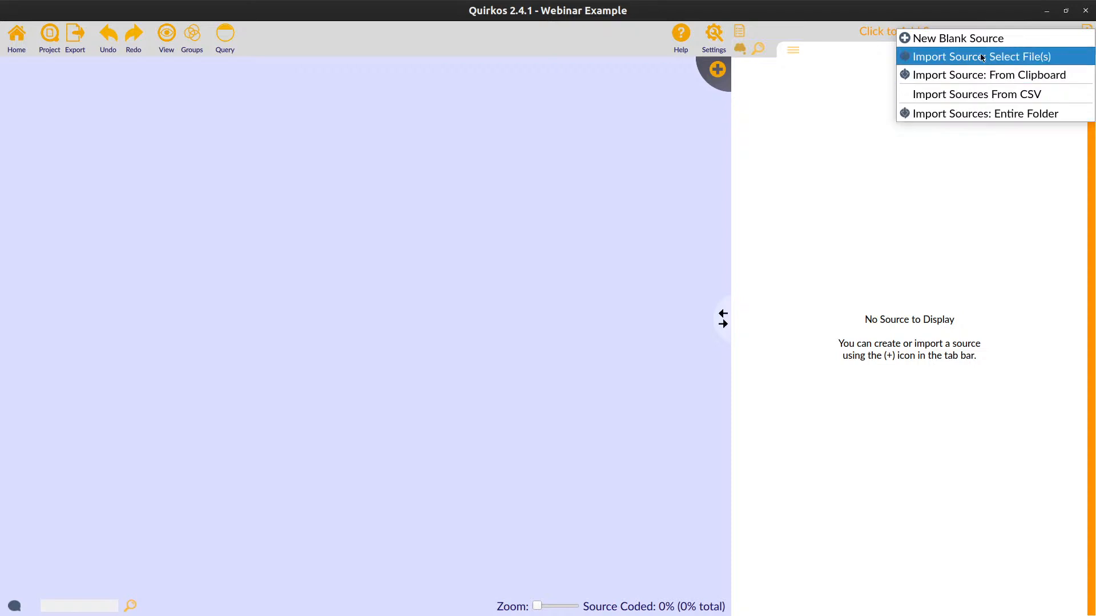
{"action": "left_click", "coordinate": [997, 57]}
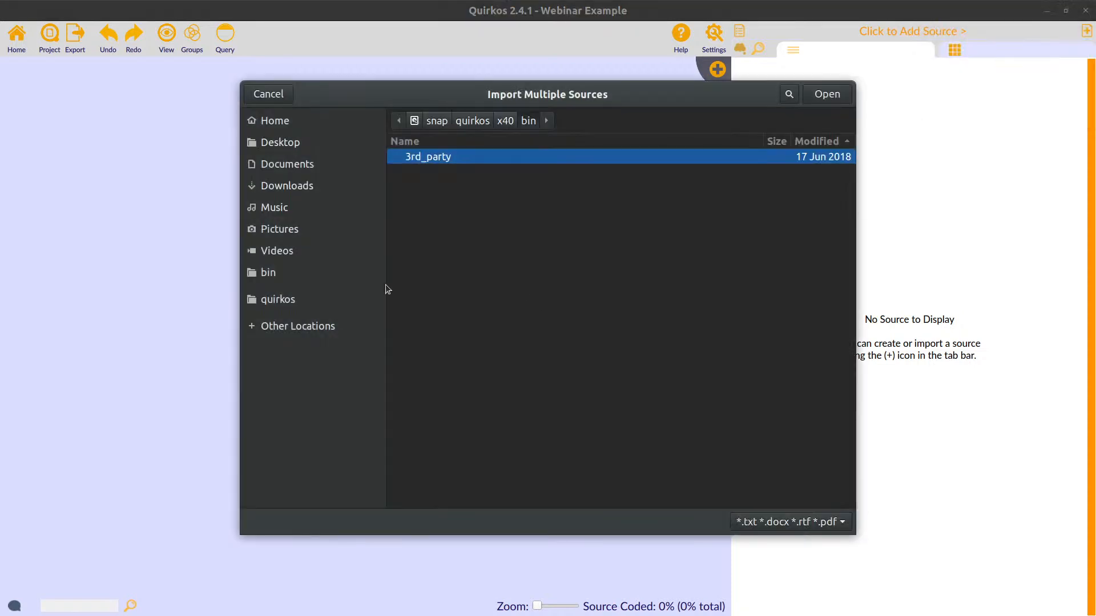
{"action": "left_click", "coordinate": [290, 149]}
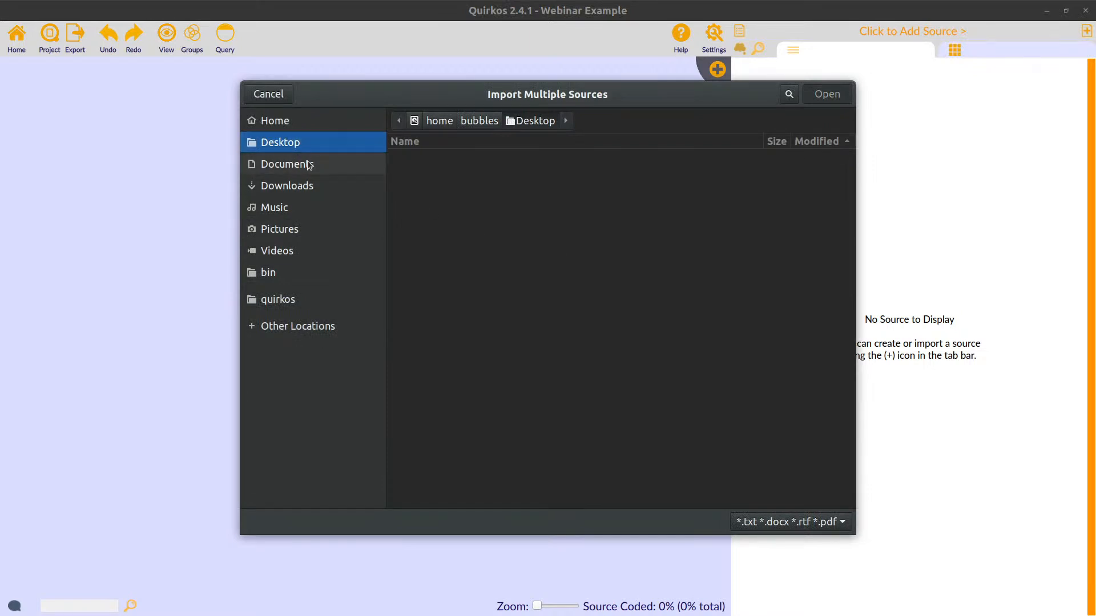
{"action": "left_click", "coordinate": [331, 166]}
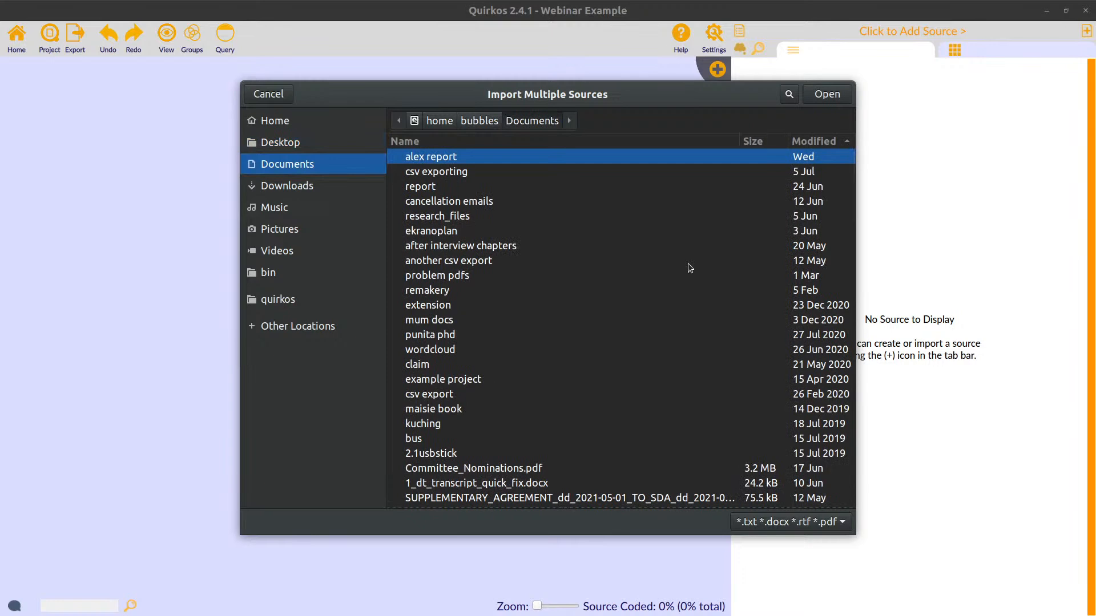
{"action": "double_click", "coordinate": [470, 380]}
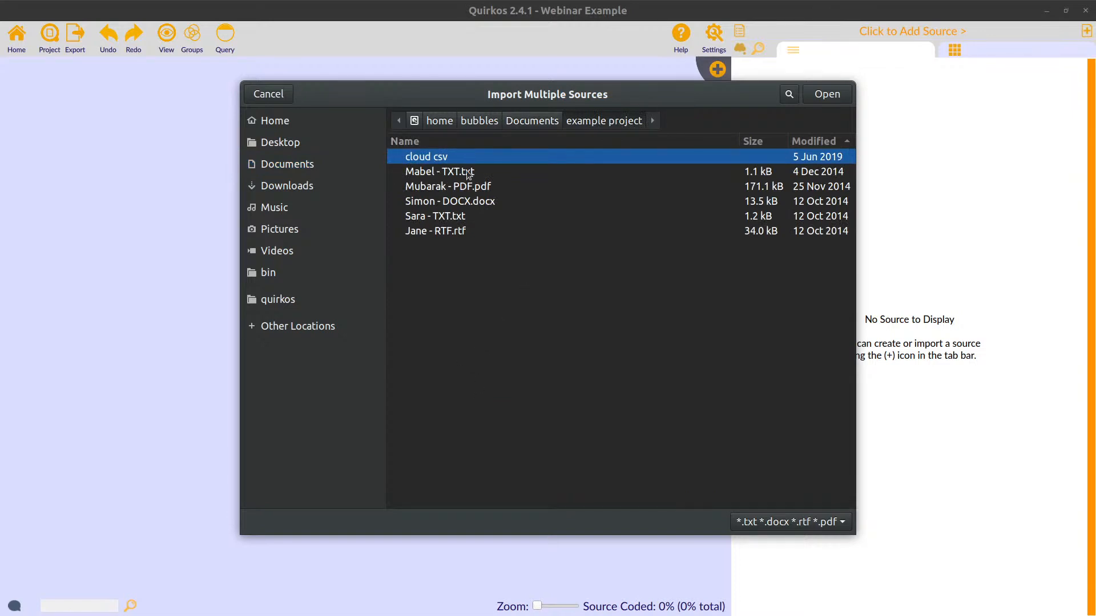
{"action": "left_click", "coordinate": [481, 171]}
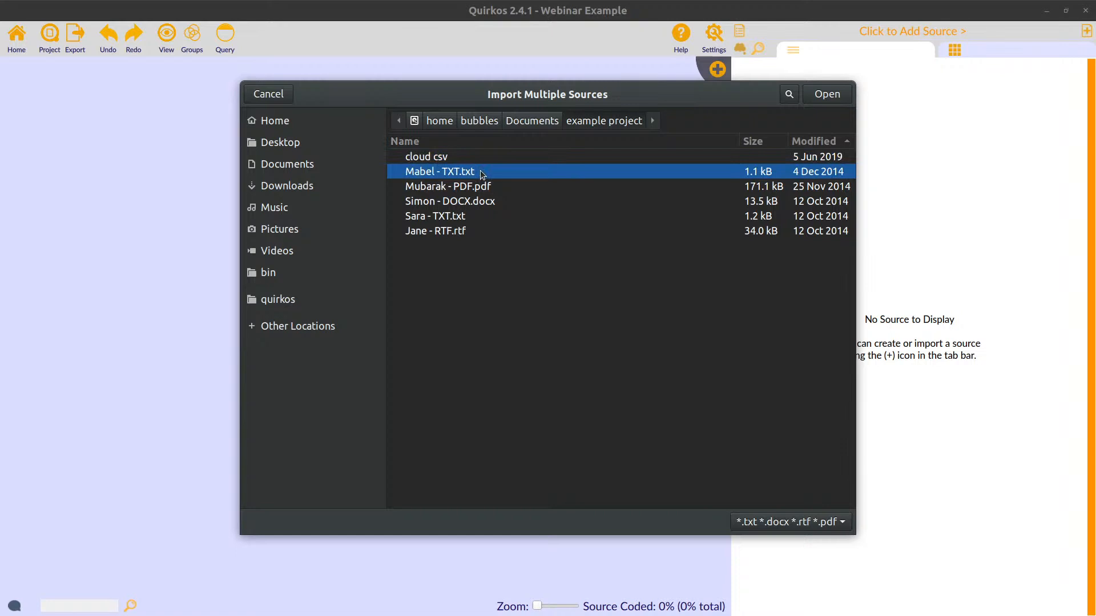
{"action": "left_click", "coordinate": [460, 234], "text": "shift"}
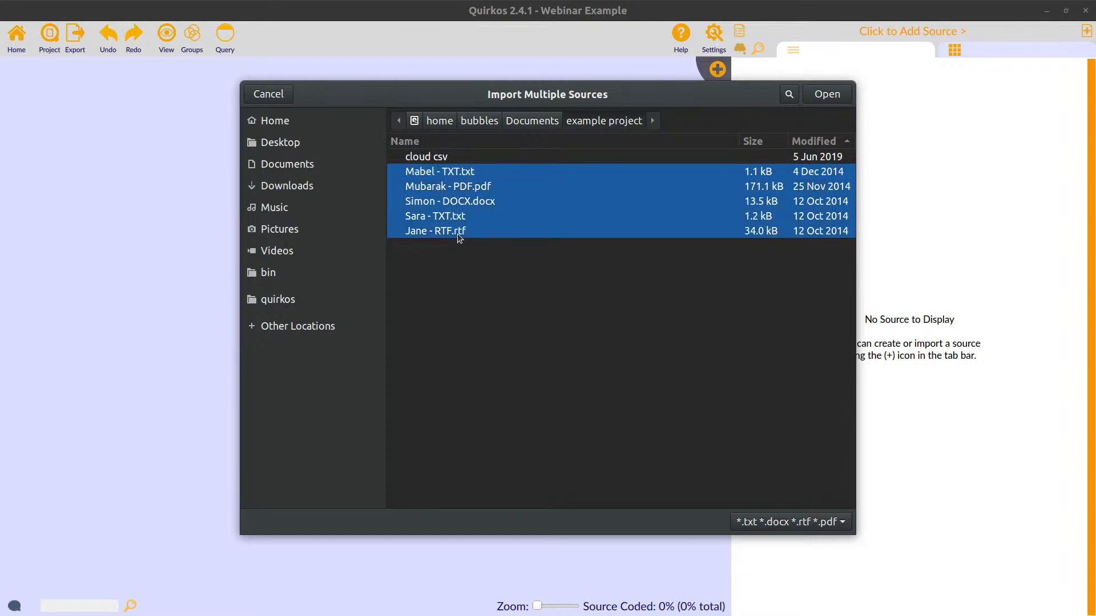
Browse the Downloads folder, then return to Documents/example project and reselect its five source files.
{"action": "left_click", "coordinate": [297, 185]}
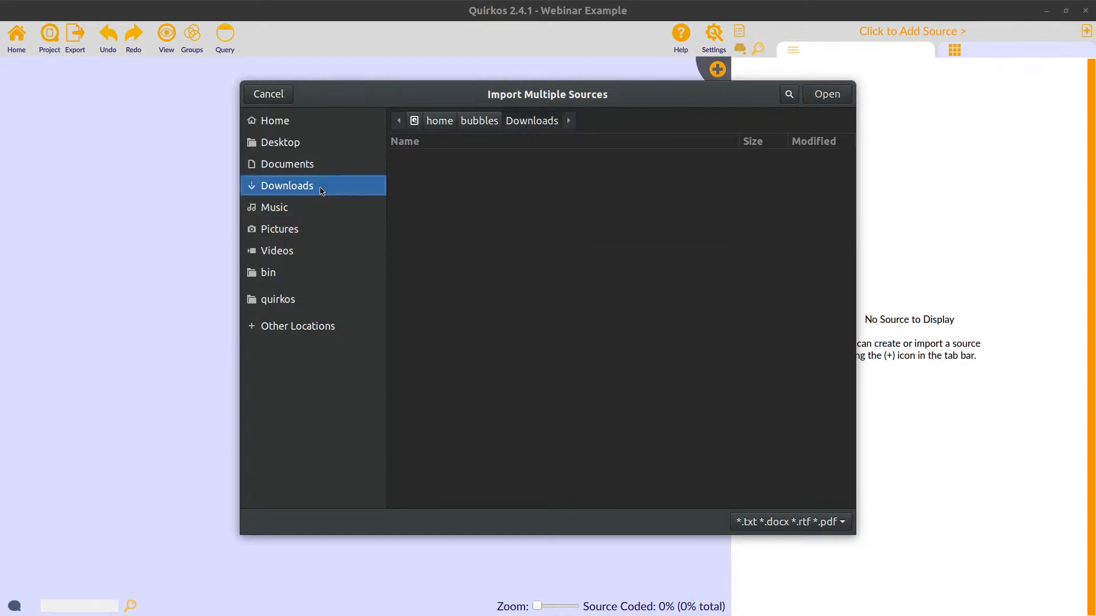
{"action": "scroll", "coordinate": [647, 229], "scroll_direction": "down", "scroll_amount": 5}
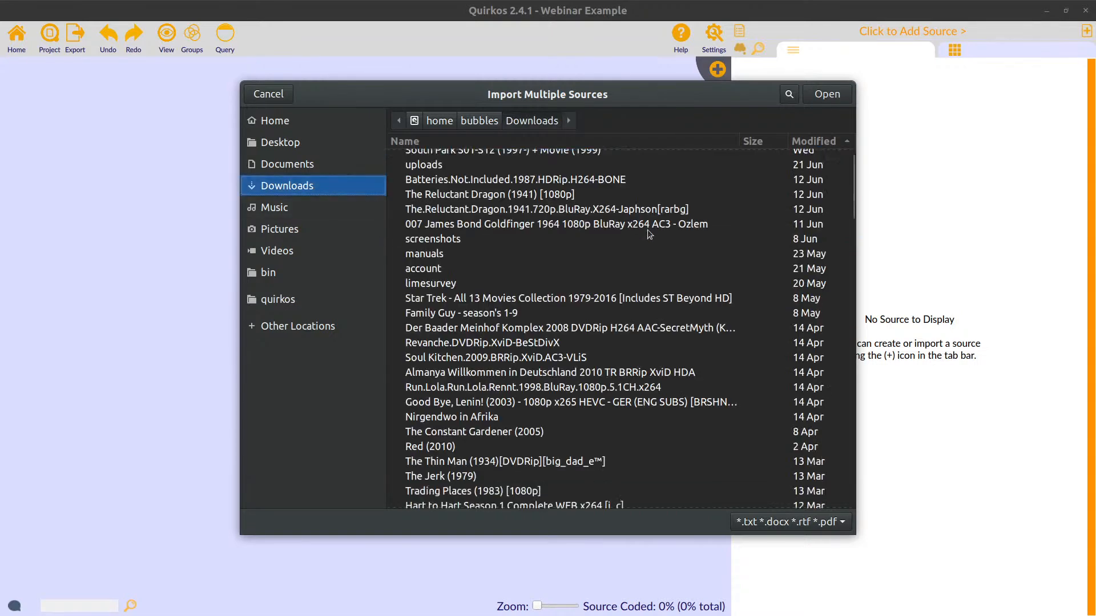
{"action": "left_click", "coordinate": [290, 167]}
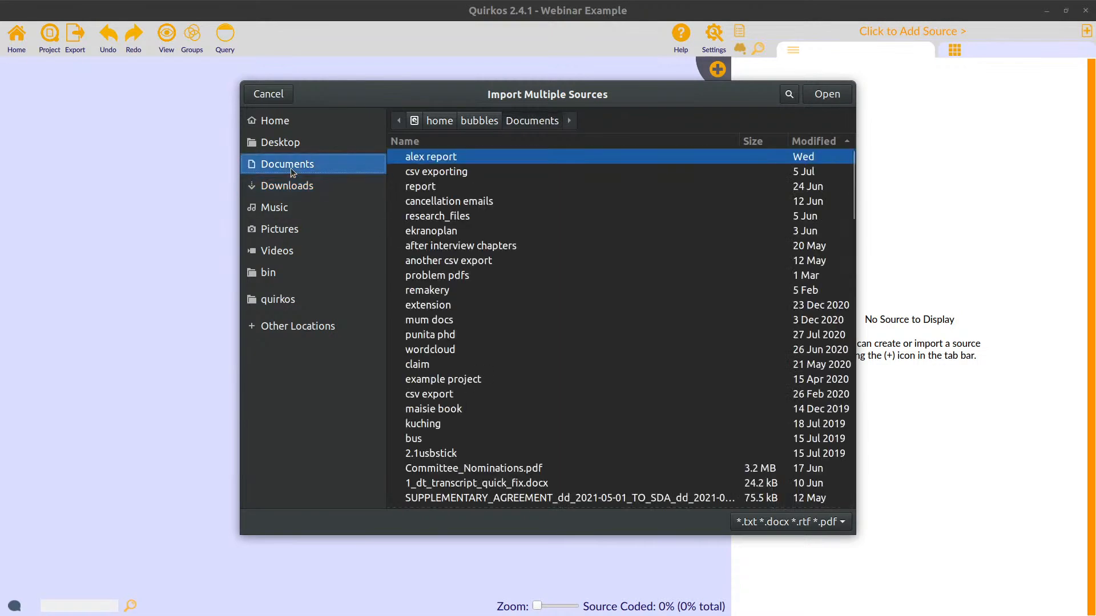
{"action": "double_click", "coordinate": [481, 382]}
{"action": "left_click", "coordinate": [447, 170]}
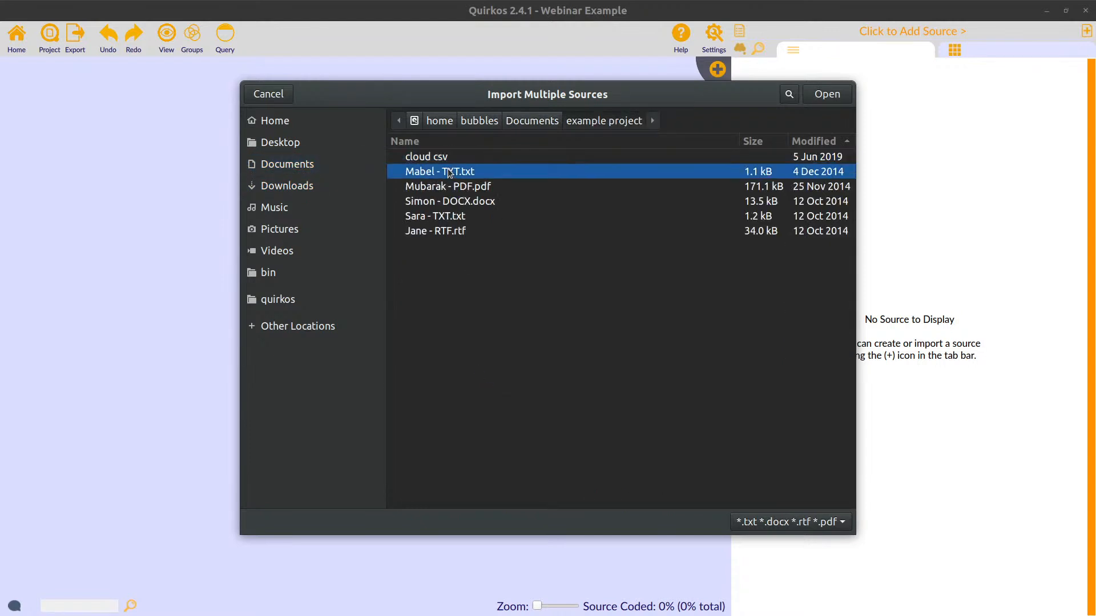
{"action": "left_click", "coordinate": [465, 231], "text": "shift"}
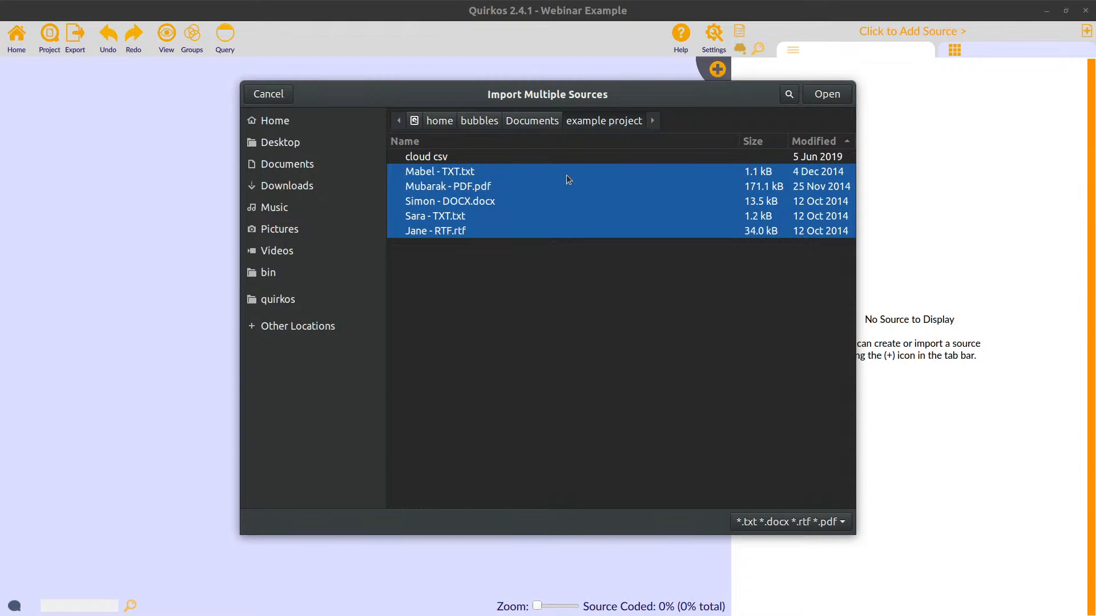
Import all five TXT, PDF, DOCX and RTF files from the example project folder as sources.
{"action": "left_click", "coordinate": [487, 171]}
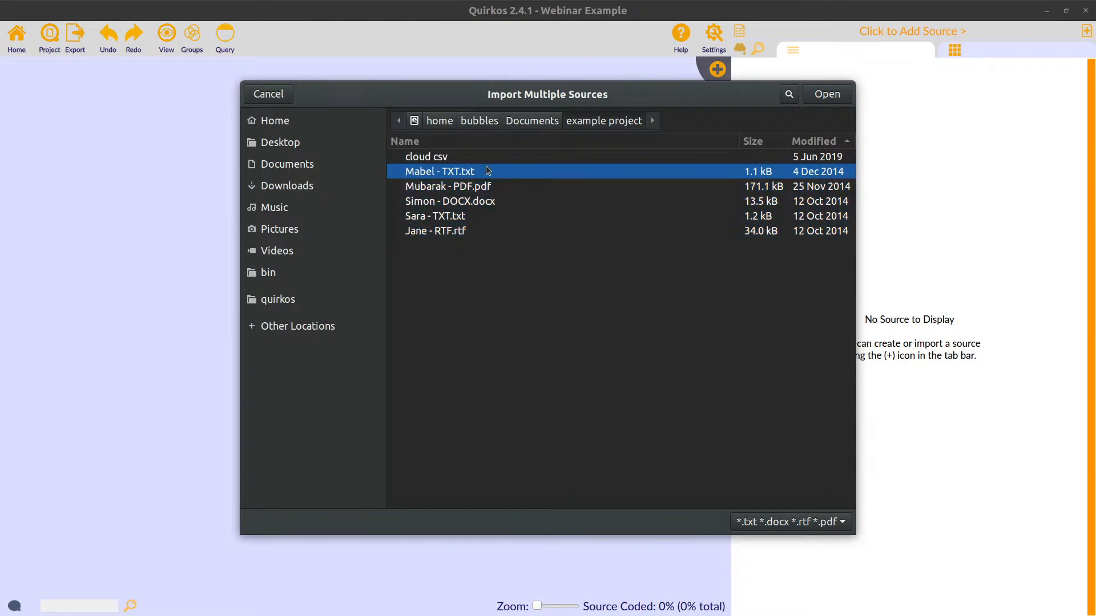
{"action": "left_click", "coordinate": [467, 235], "text": "shift"}
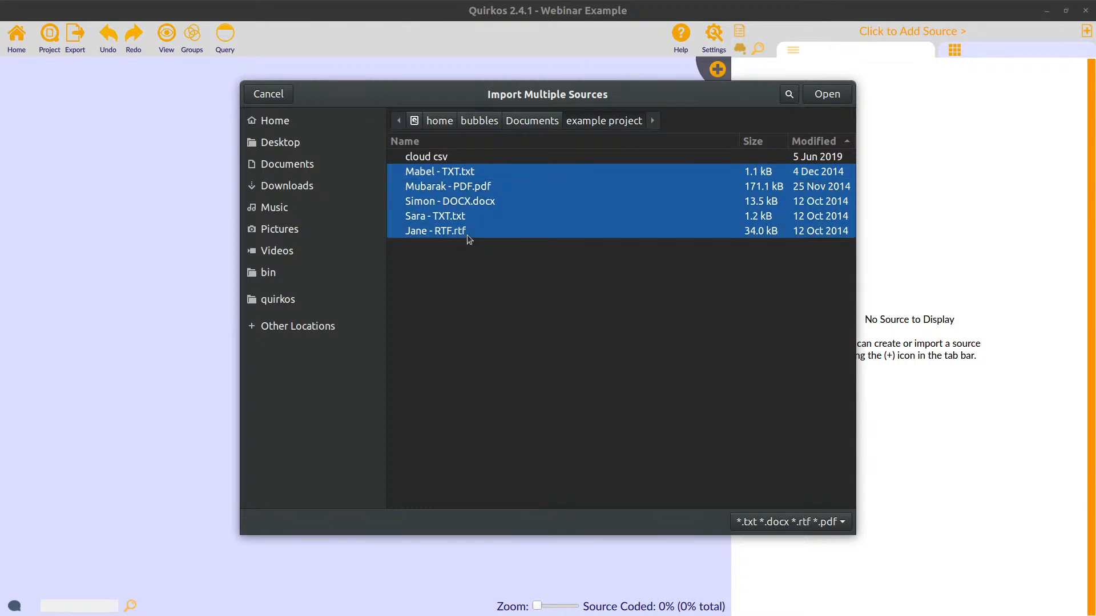
{"action": "left_click", "coordinate": [522, 204], "text": "ctrl"}
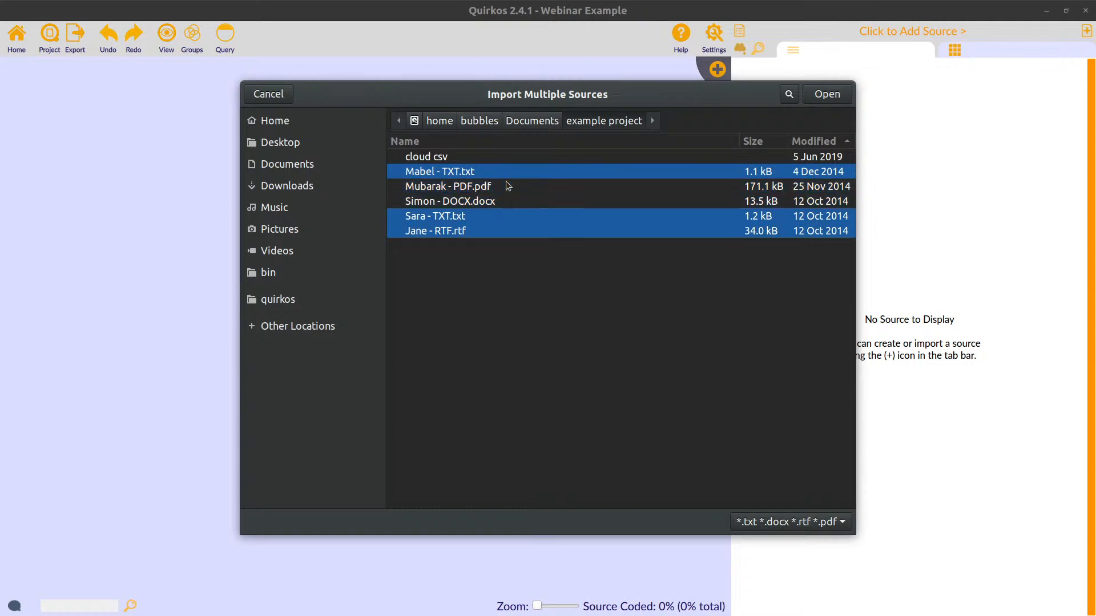
{"action": "left_click", "coordinate": [479, 202], "text": "ctrl"}
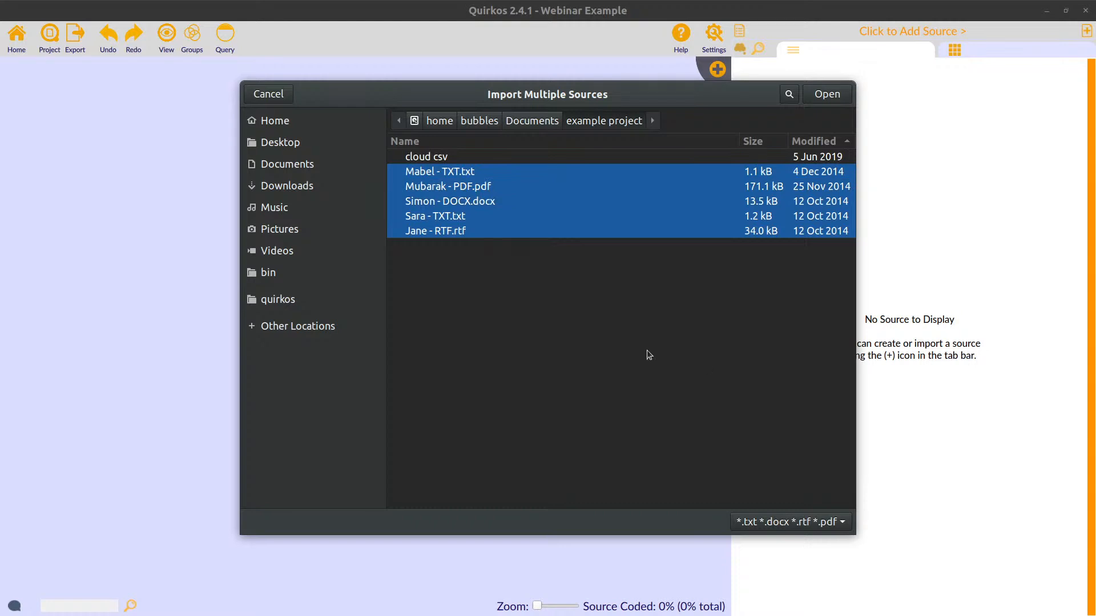
{"action": "left_click", "coordinate": [824, 94]}
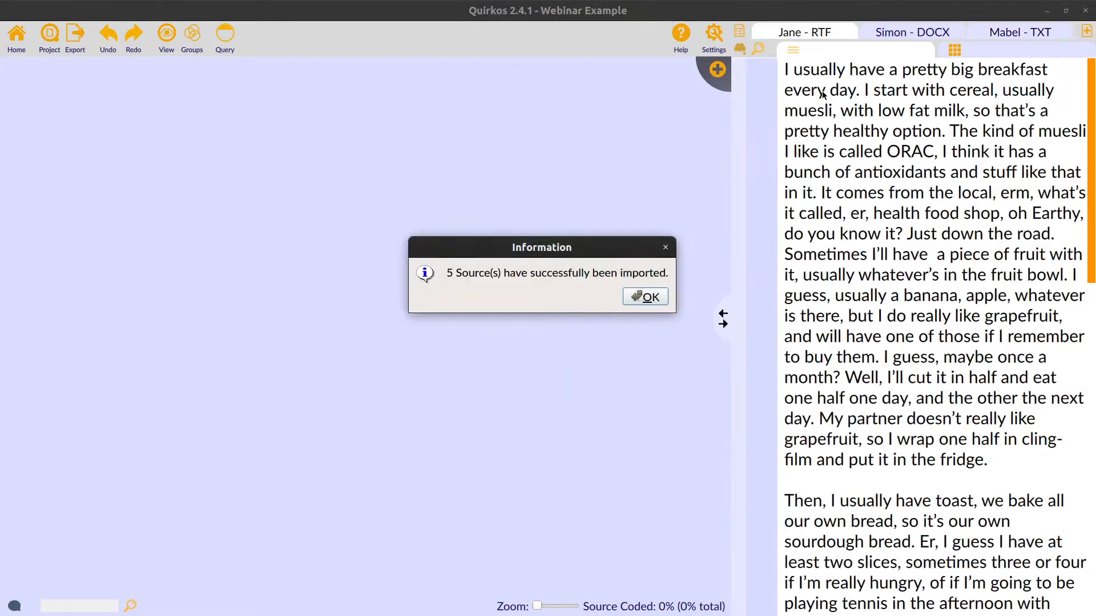
{"action": "left_click", "coordinate": [643, 298]}
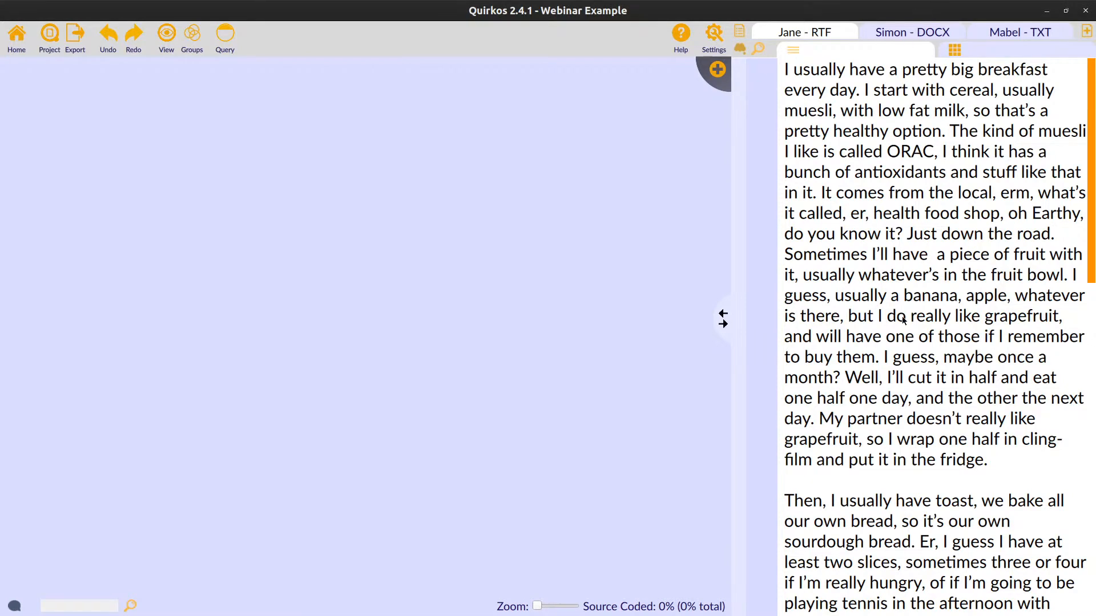
Read through the imported RTF source, then display the DOCX and TXT sources in turn.
{"action": "scroll", "coordinate": [903, 319], "scroll_direction": "down", "scroll_amount": 5}
{"action": "scroll", "coordinate": [903, 319], "scroll_direction": "up", "scroll_amount": 3}
{"action": "scroll", "coordinate": [903, 321], "scroll_direction": "up", "scroll_amount": 2}
{"action": "left_click", "coordinate": [929, 32]}
{"action": "left_click", "coordinate": [1025, 33]}
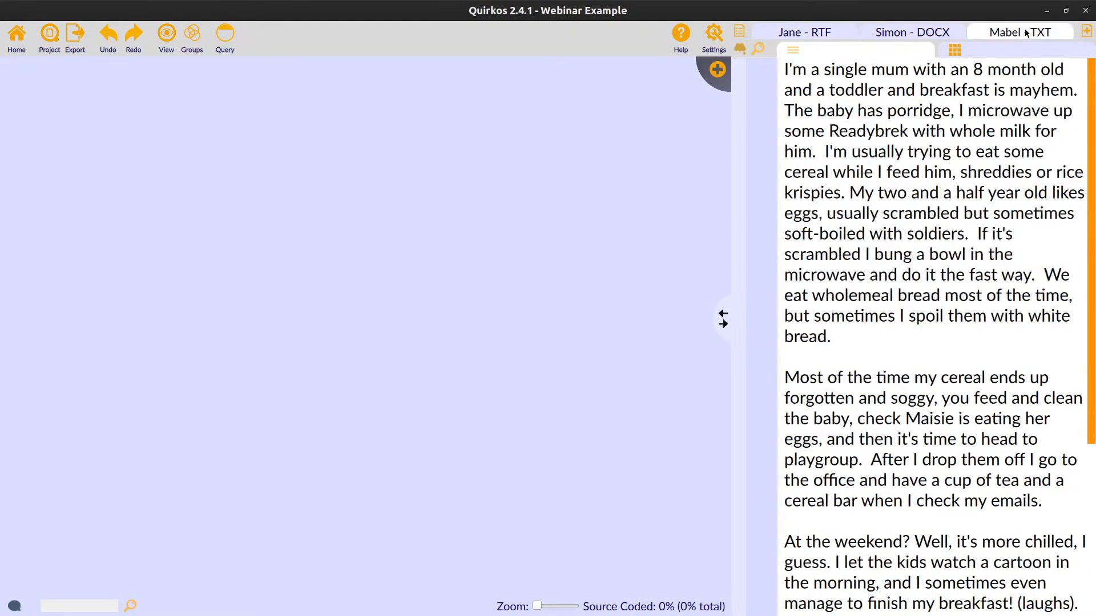
Switch back and forth among the open DOCX, RTF and TXT sources, finishing on the RTF source.
{"action": "left_click", "coordinate": [932, 33]}
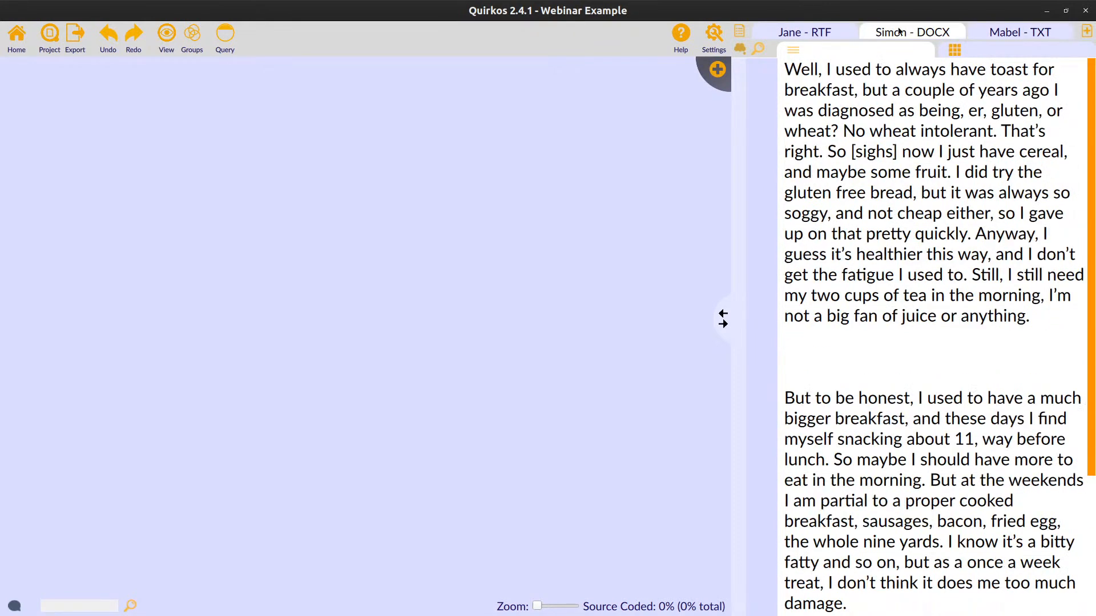
{"action": "left_click", "coordinate": [815, 33]}
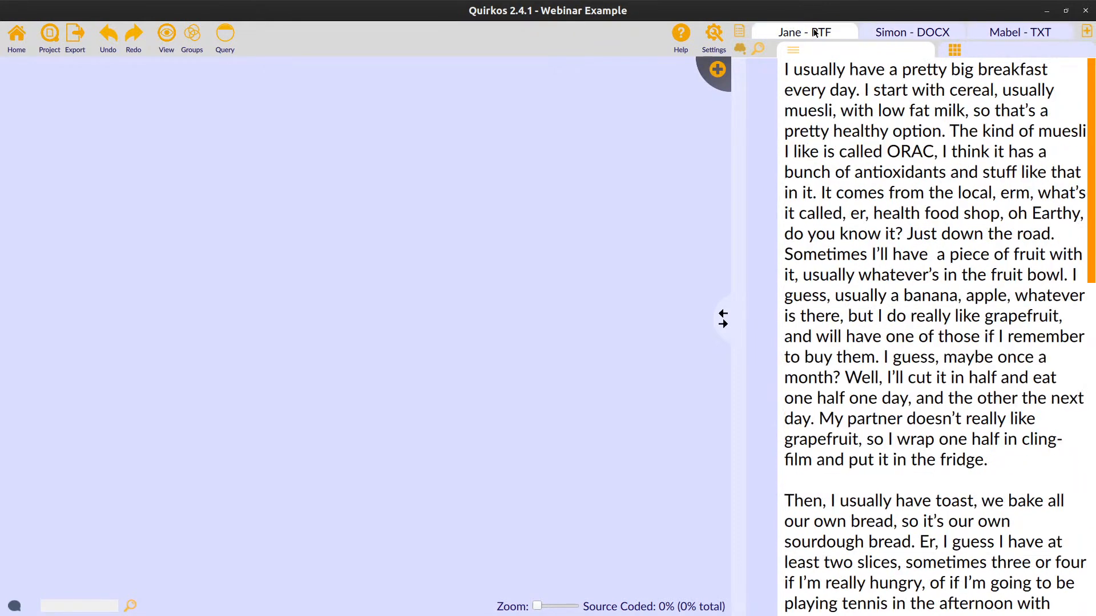
{"action": "left_click", "coordinate": [917, 35]}
{"action": "left_click", "coordinate": [1035, 33]}
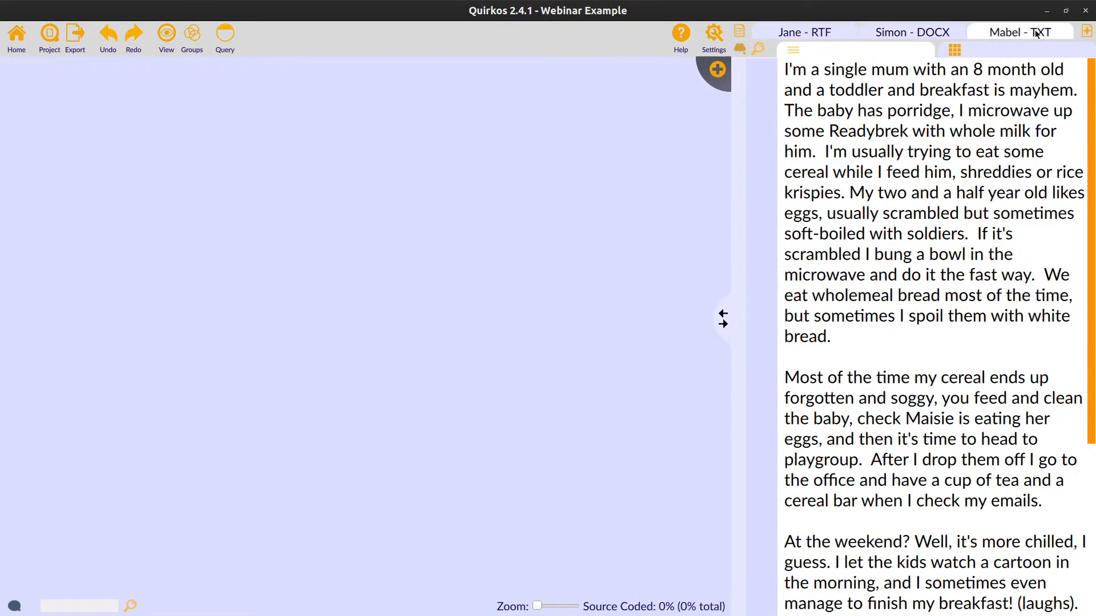
{"action": "left_click", "coordinate": [781, 36]}
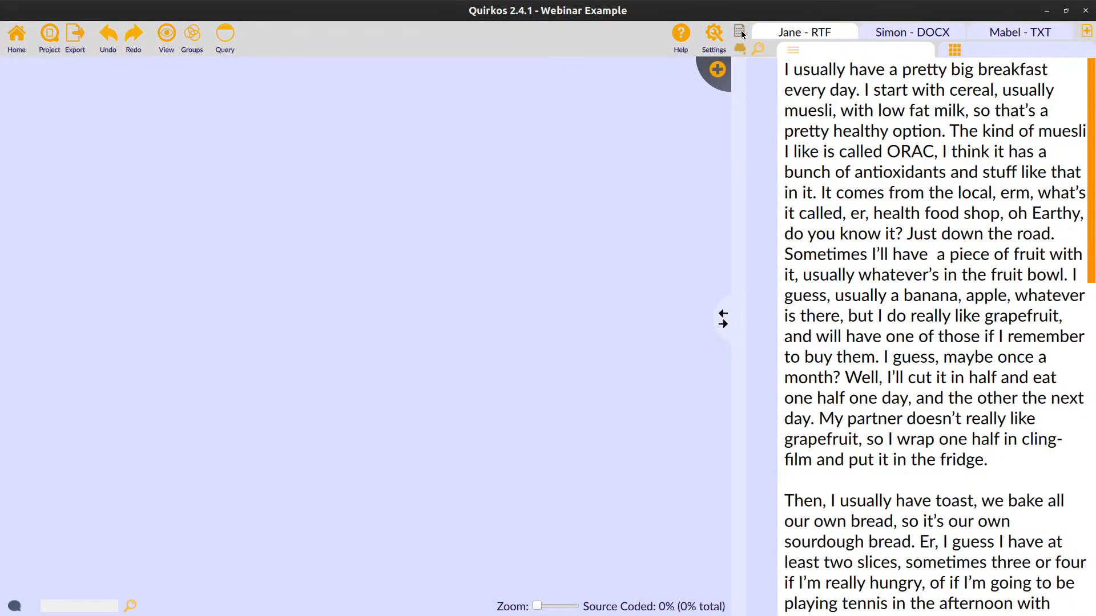
Filter the list of all sources by a participant's name, open the matching TXT source and look through its text.
{"action": "left_click", "coordinate": [741, 32]}
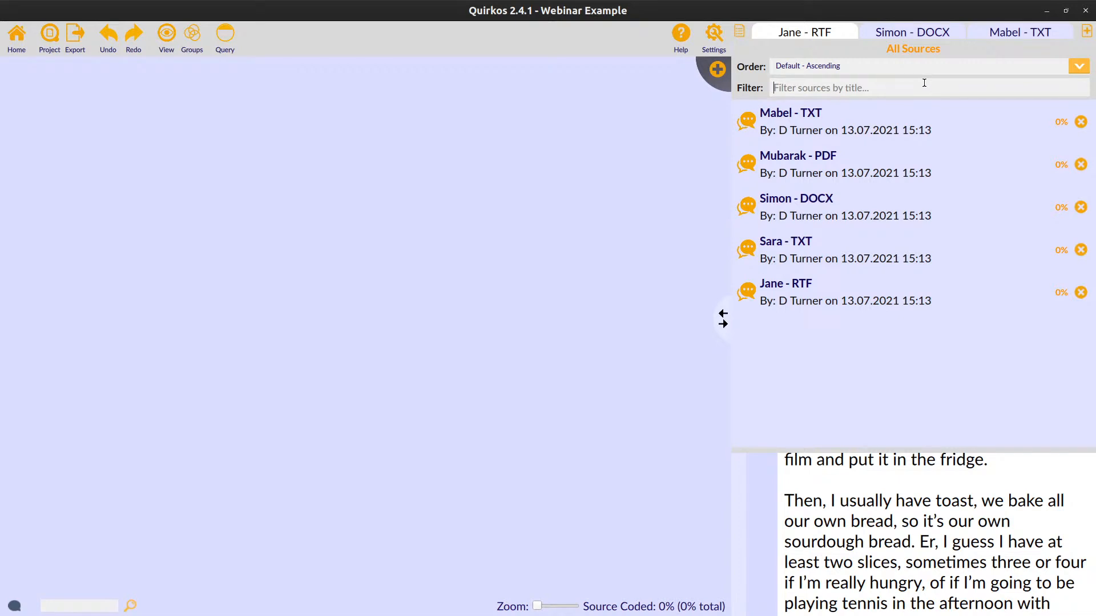
{"action": "type", "text": "Mabe"}
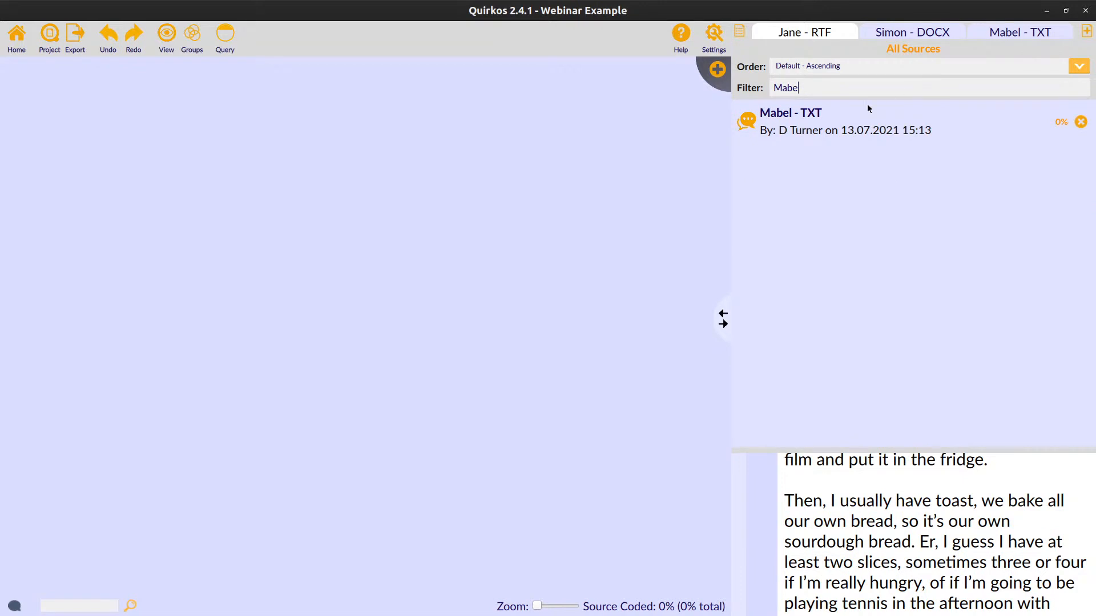
{"action": "left_click", "coordinate": [818, 131]}
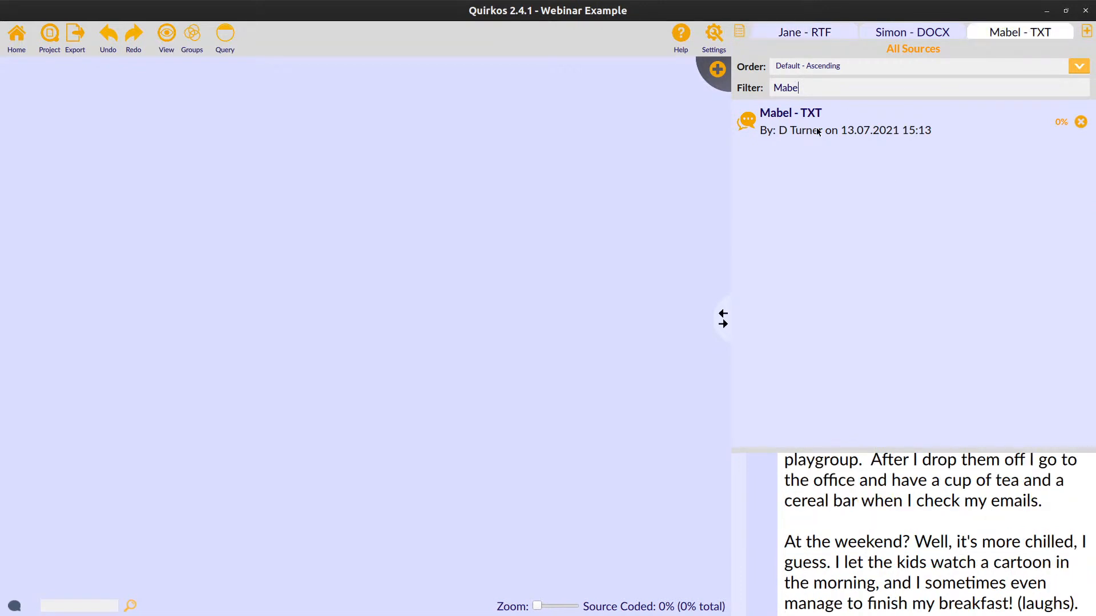
{"action": "left_click", "coordinate": [945, 533]}
{"action": "scroll", "coordinate": [945, 533], "scroll_direction": "down", "scroll_amount": 3}
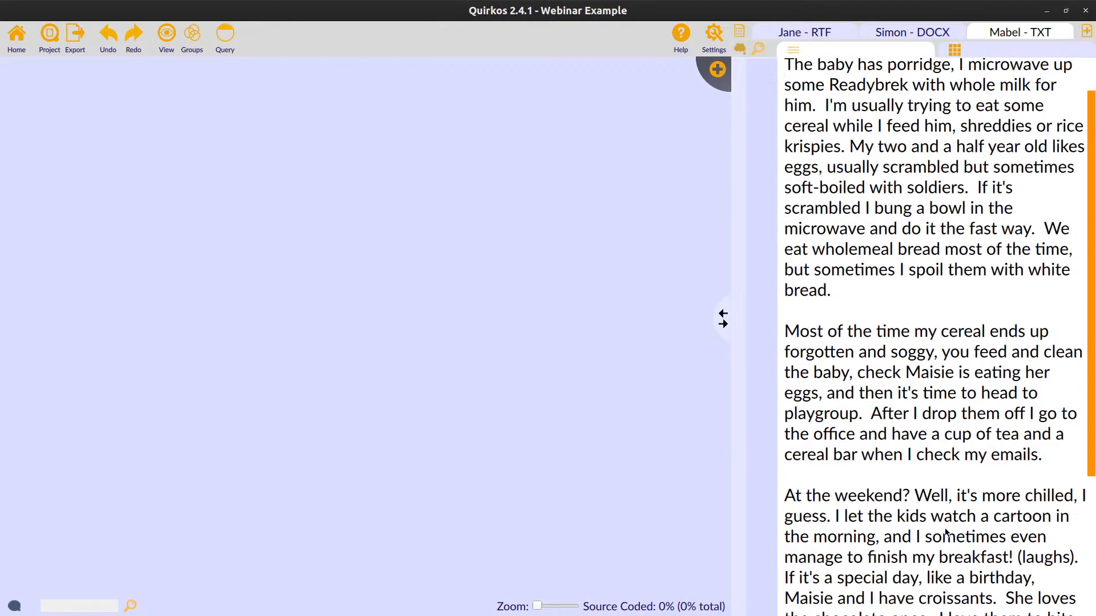
{"action": "scroll", "coordinate": [944, 533], "scroll_direction": "up", "scroll_amount": 3}
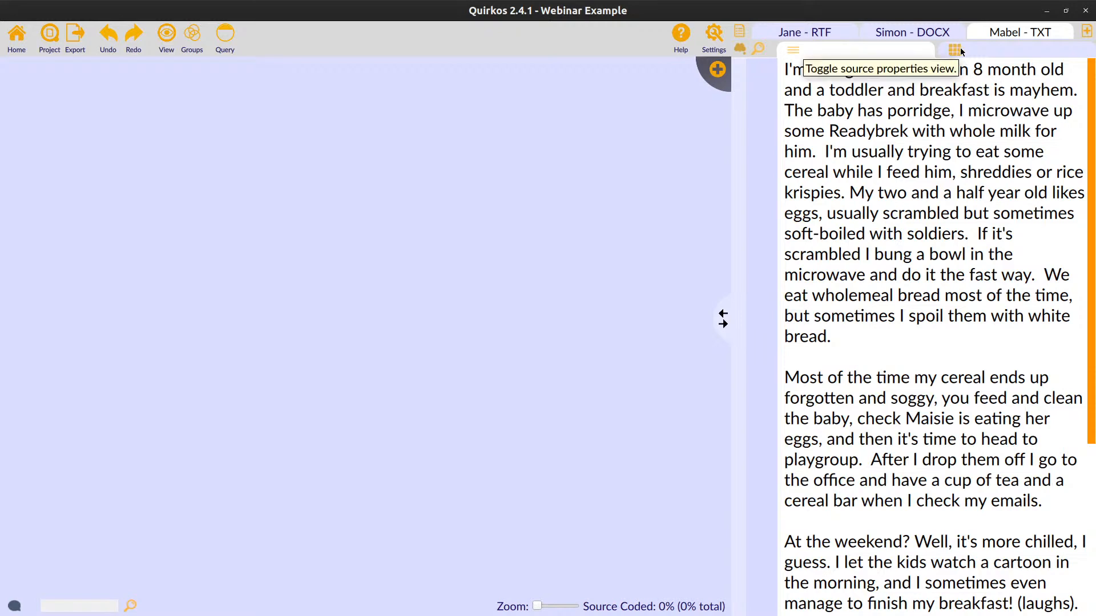
Add an Age property with the value 42 to the open TXT source's properties.
{"action": "left_click", "coordinate": [1002, 49]}
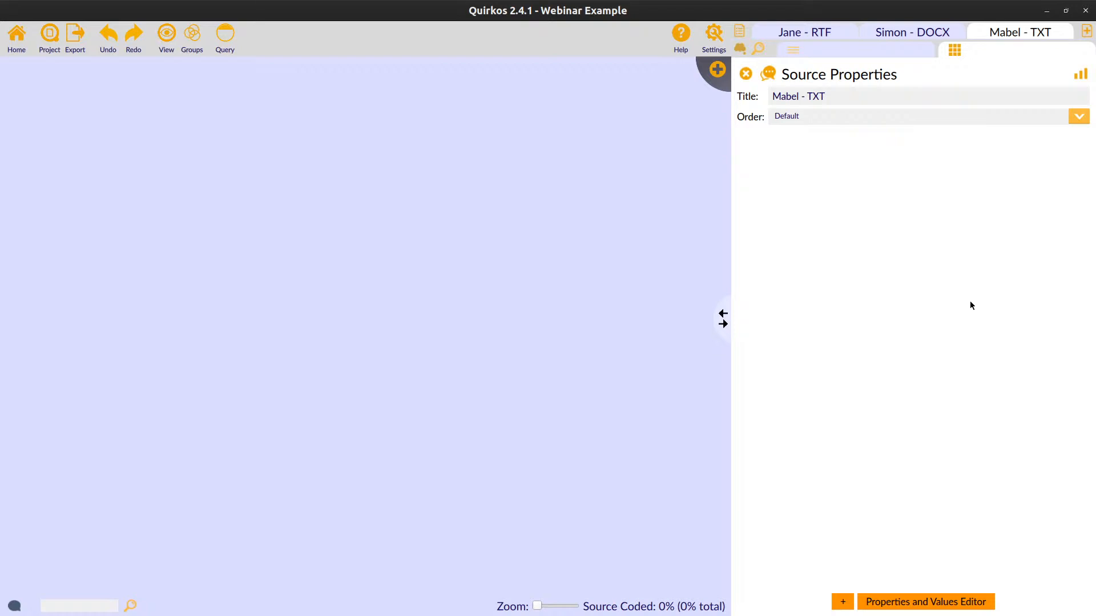
{"action": "left_click", "coordinate": [843, 603]}
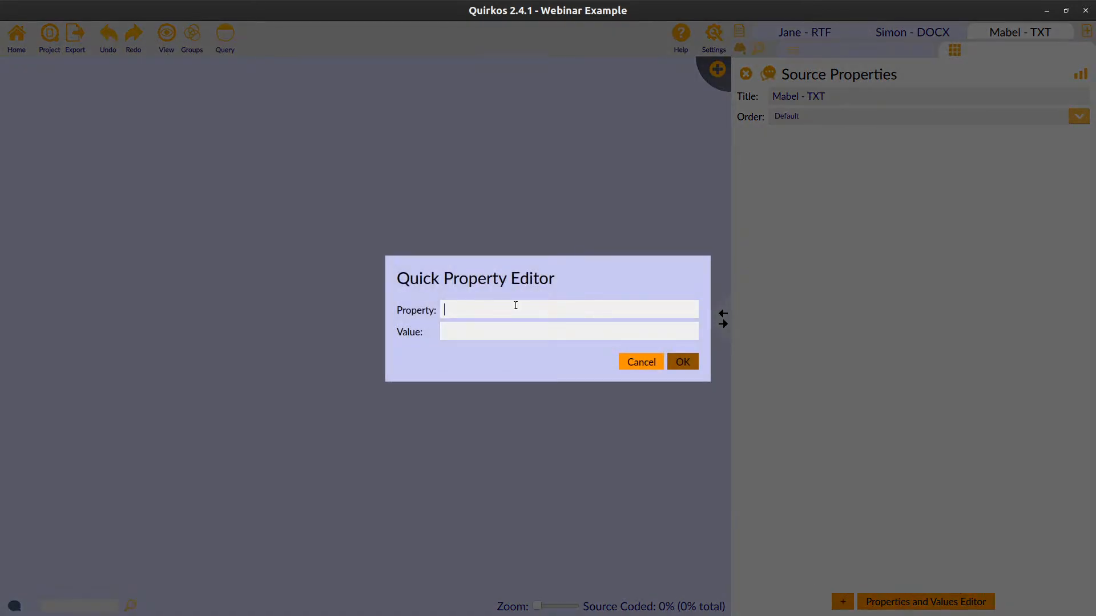
{"action": "type", "text": "Age"}
{"action": "type", "text": "42"}
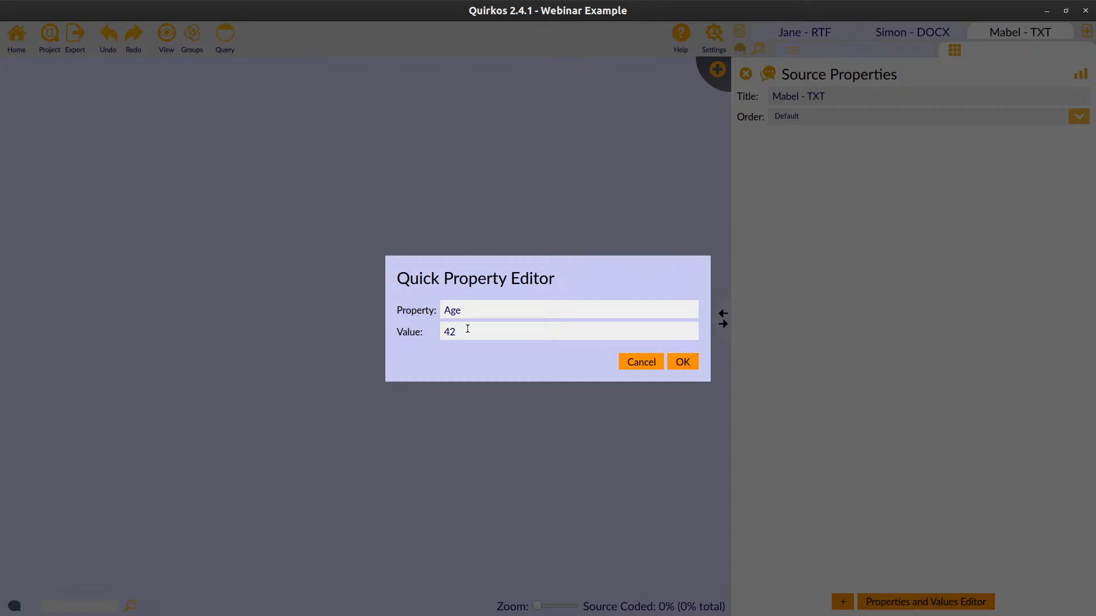
{"action": "left_click", "coordinate": [681, 363]}
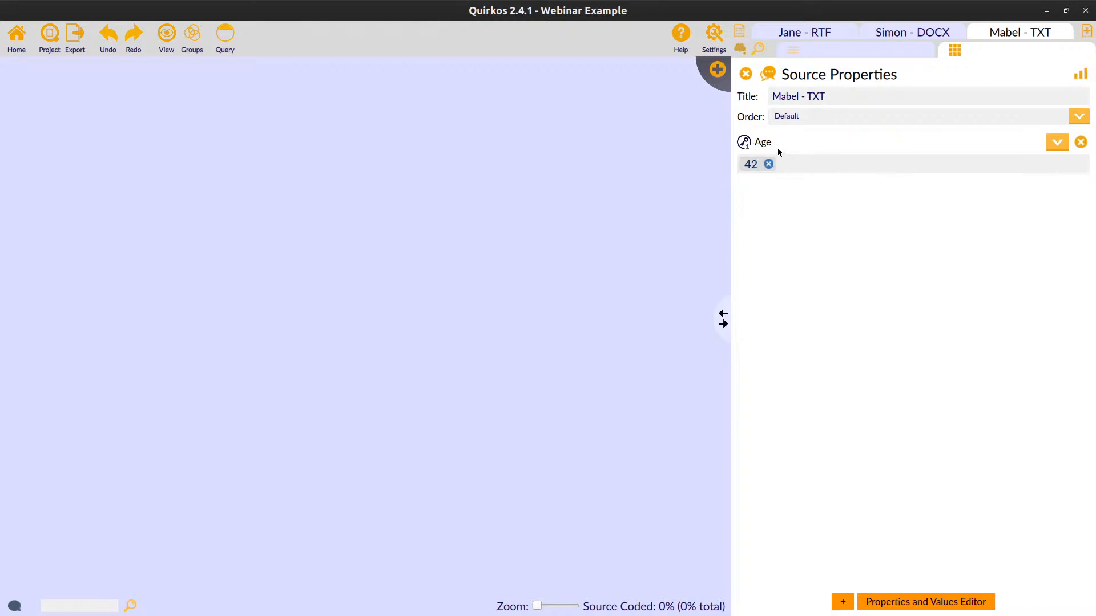
Add a Family role property with the value Mother to the TXT source.
{"action": "left_click", "coordinate": [842, 602]}
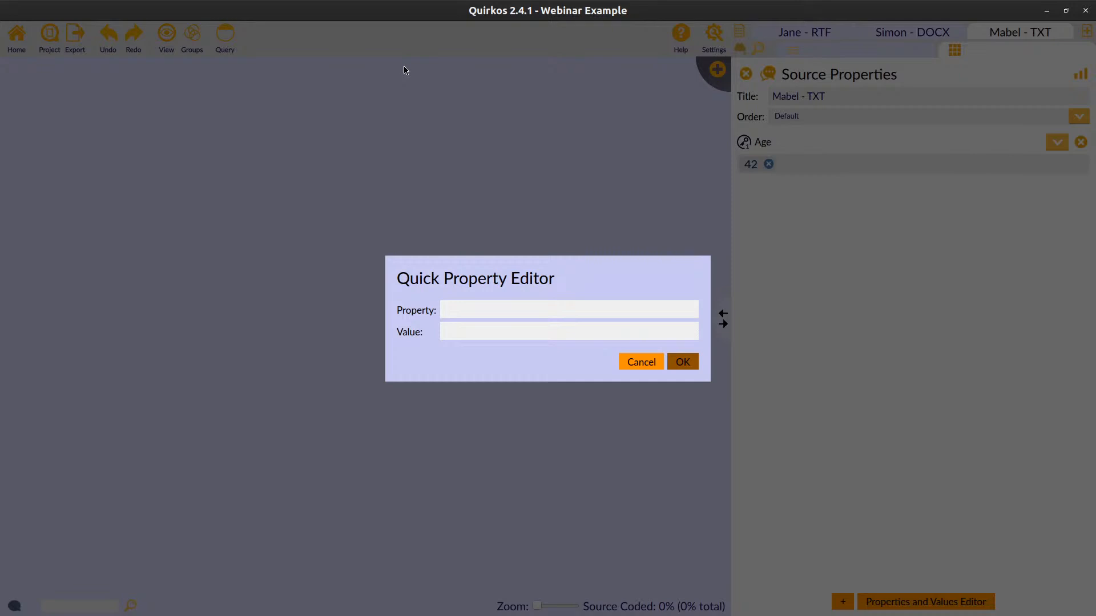
{"action": "type", "text": "Family role"}
{"action": "left_click", "coordinate": [509, 331]}
{"action": "type", "text": "Mother"}
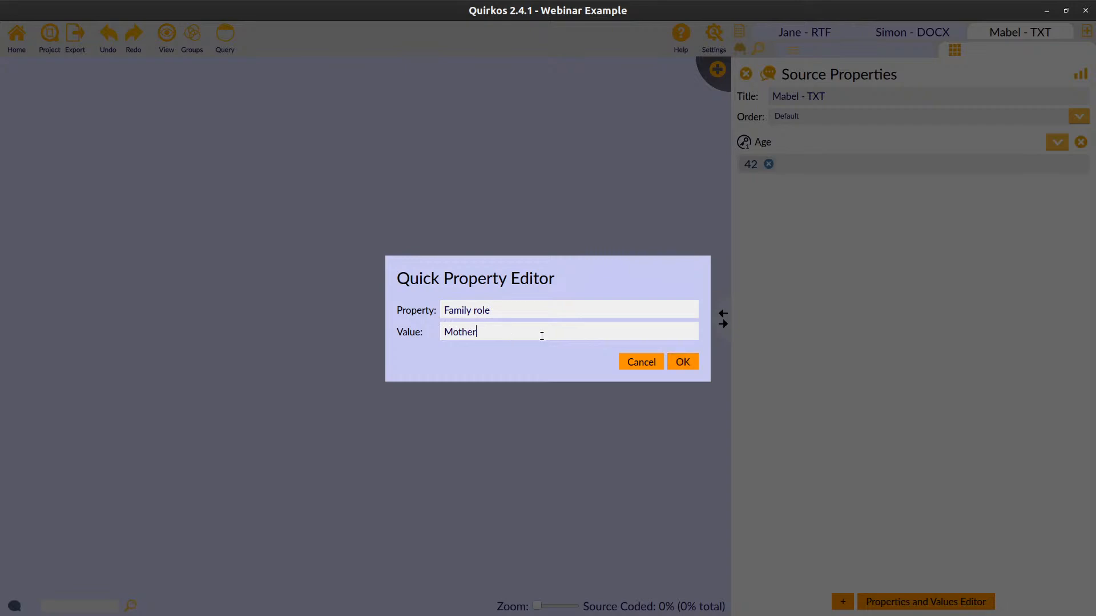
{"action": "left_click", "coordinate": [690, 362]}
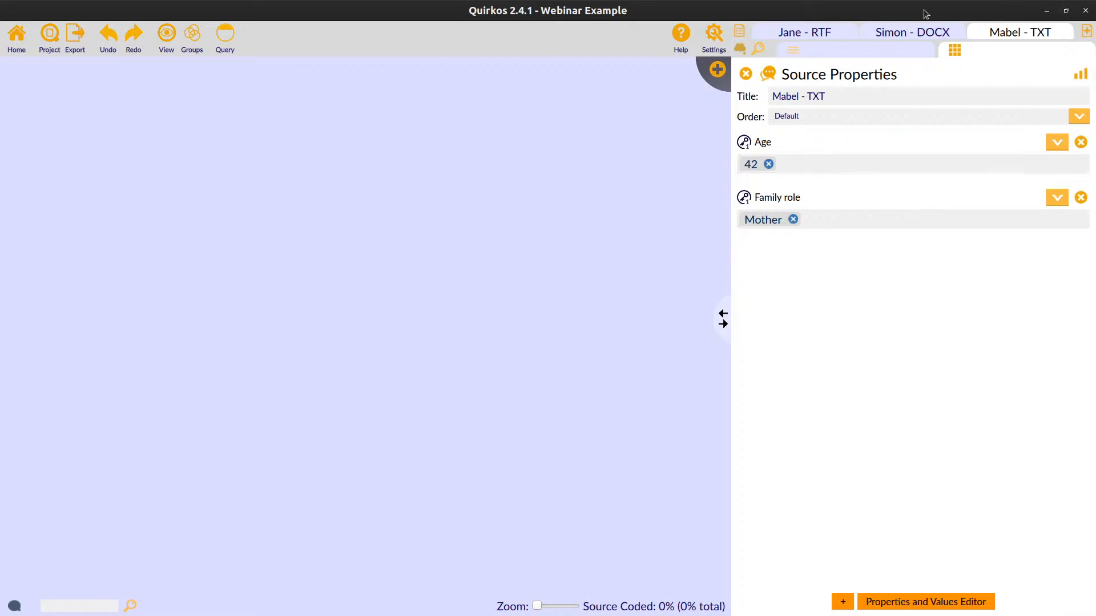
Give the DOCX source a new Age value of 33 in its source properties.
{"action": "left_click", "coordinate": [920, 31]}
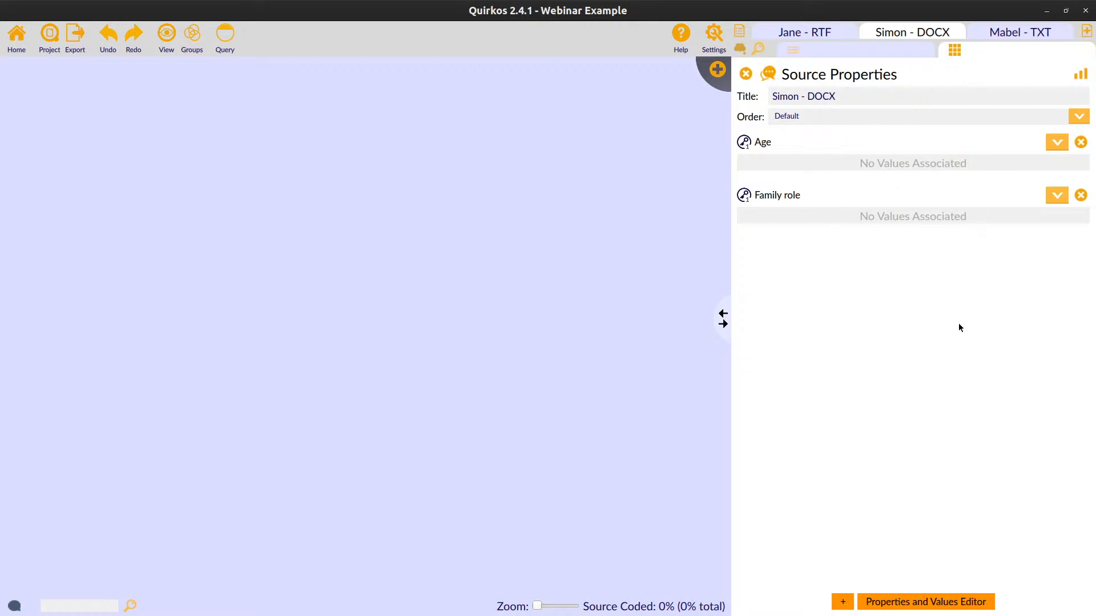
{"action": "left_click", "coordinate": [1057, 143]}
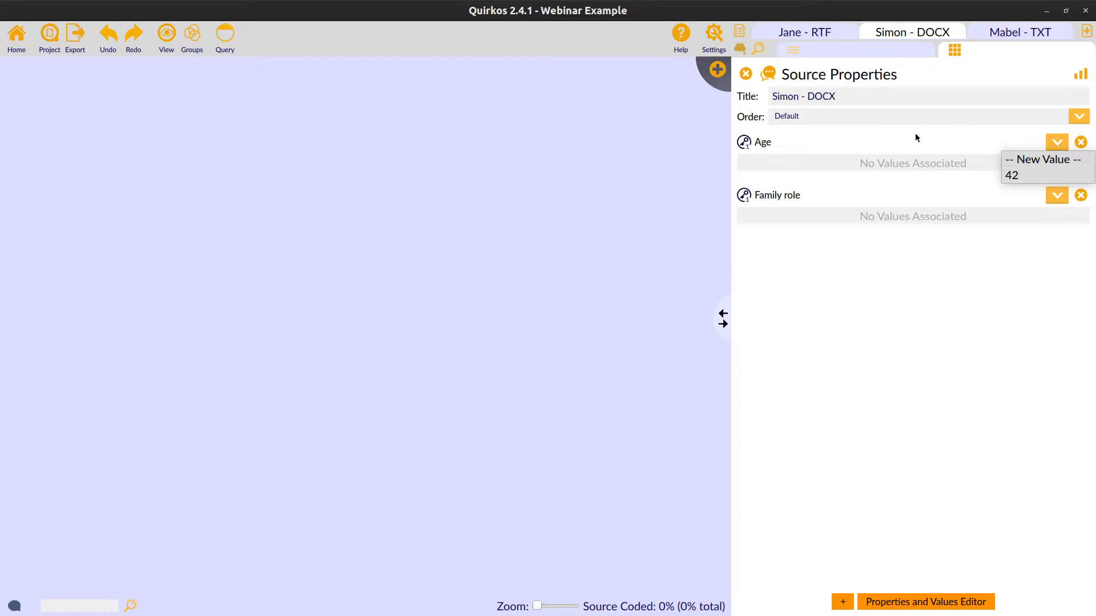
{"action": "left_click", "coordinate": [1037, 163]}
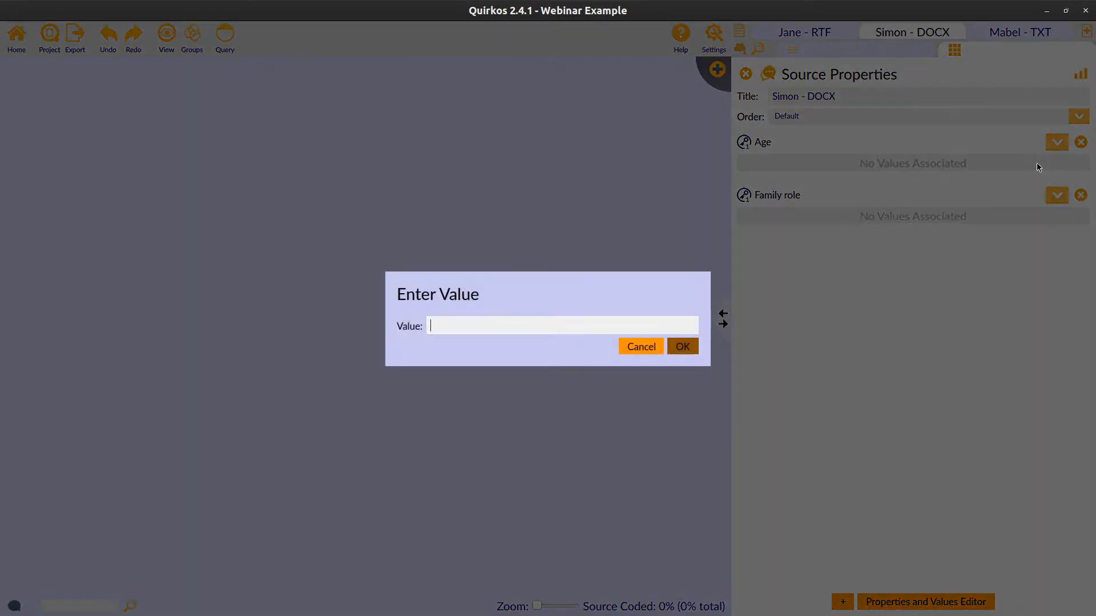
{"action": "type", "text": "33"}
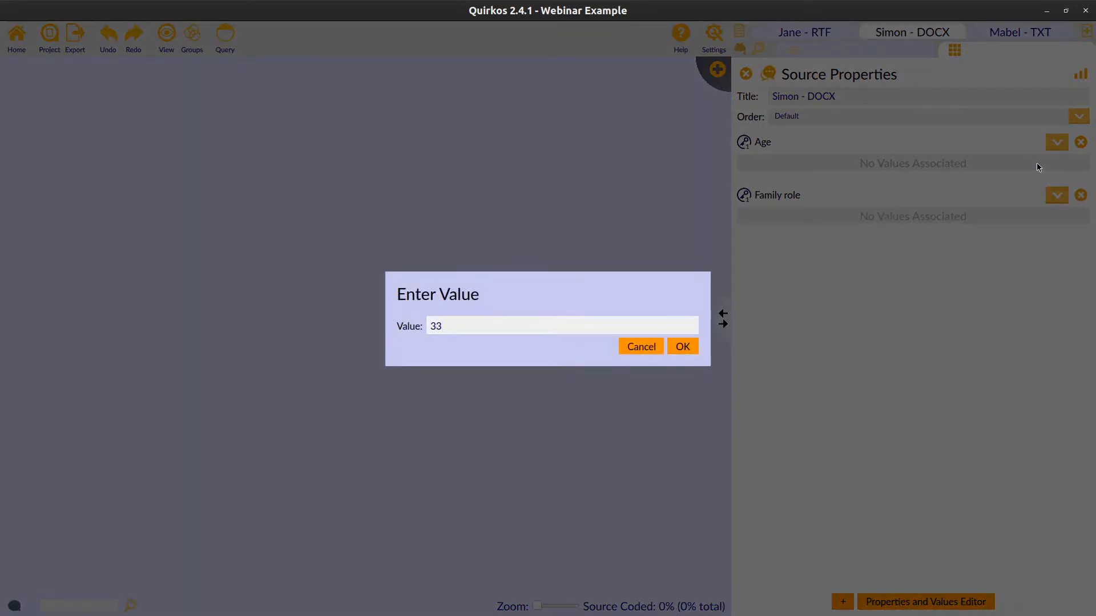
{"action": "left_click", "coordinate": [683, 346]}
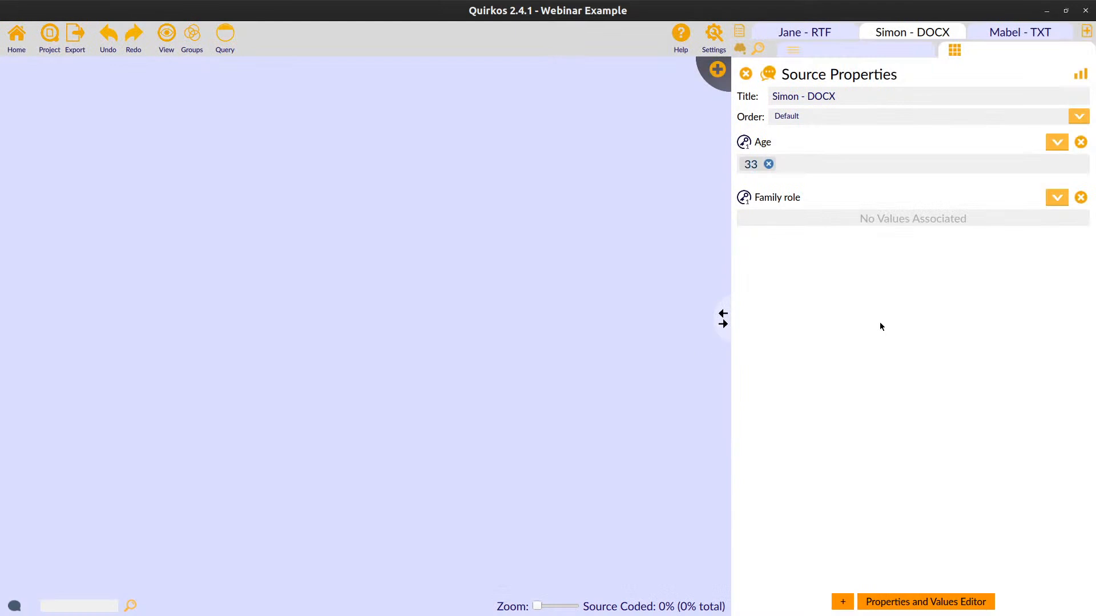
Give the DOCX source a new Family role value of Father.
{"action": "left_click", "coordinate": [1053, 201]}
{"action": "left_click", "coordinate": [1049, 216]}
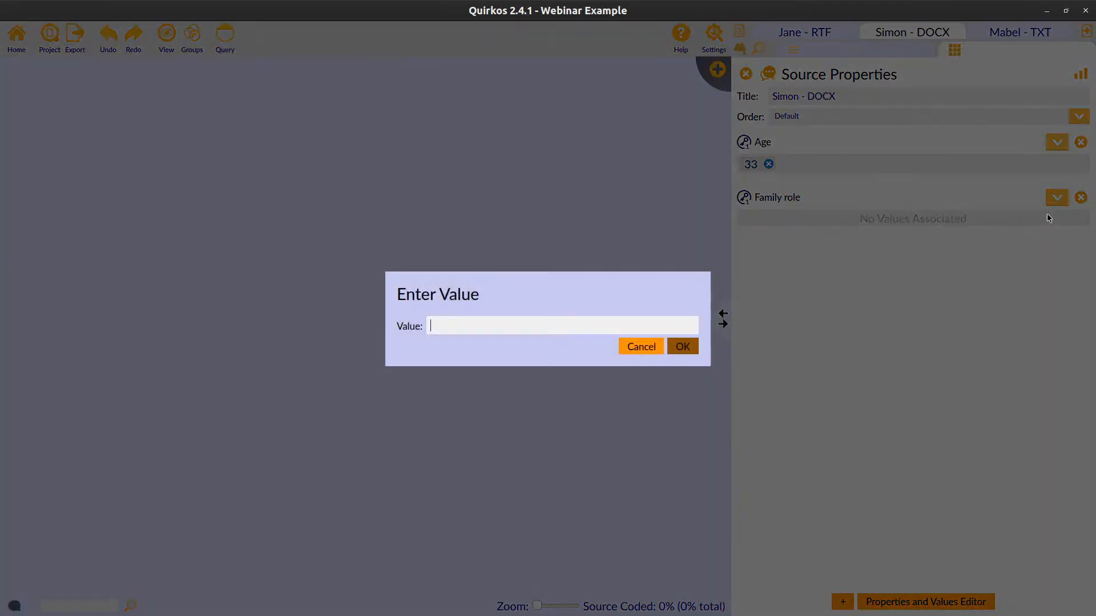
{"action": "type", "text": "Father"}
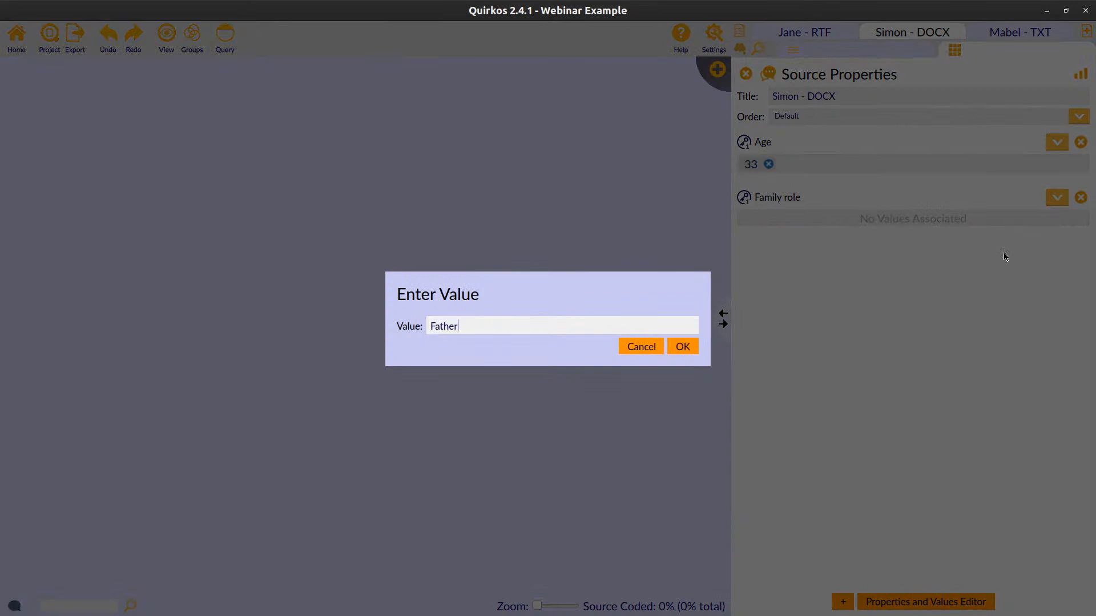
{"action": "left_click", "coordinate": [678, 346]}
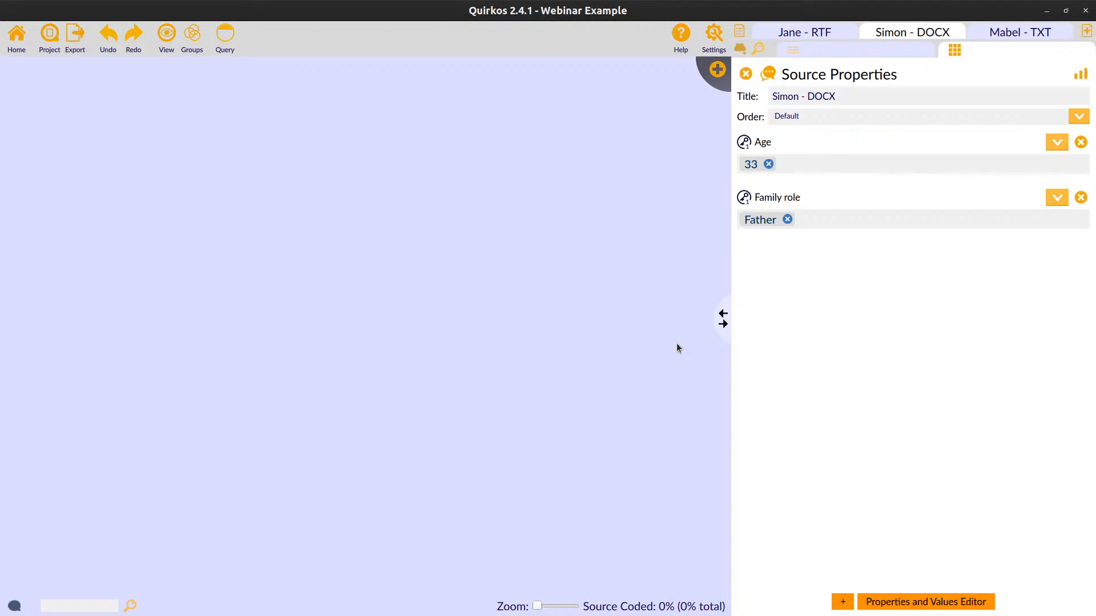
Add a Data type property with the value Interview to the DOCX source.
{"action": "left_click", "coordinate": [843, 602]}
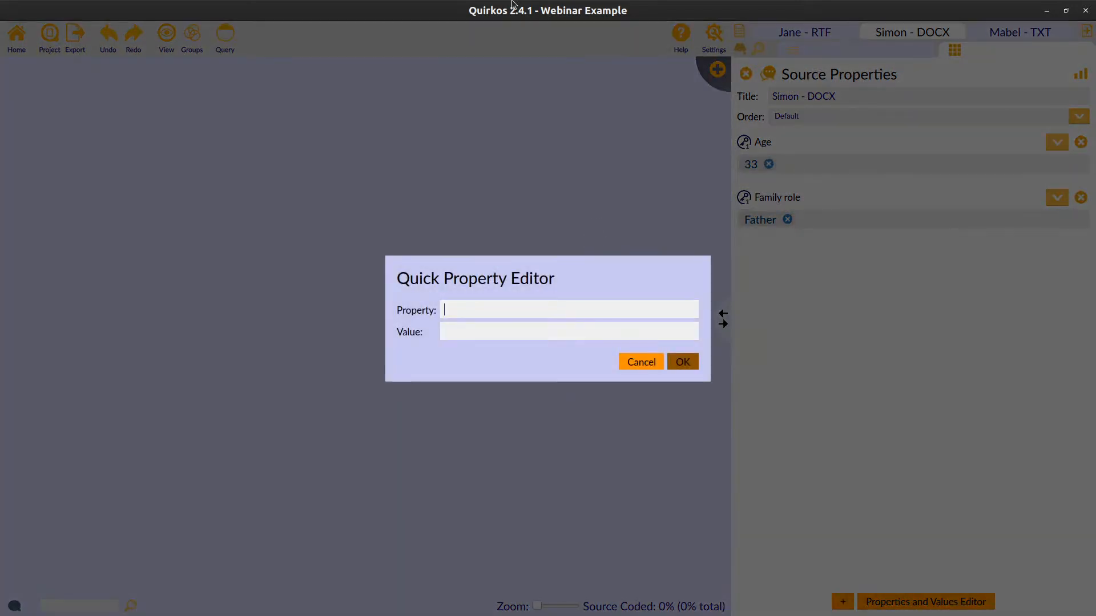
{"action": "type", "text": "Data type"}
{"action": "key", "text": "Tab"}
{"action": "type", "text": "INtervie"}
{"action": "key", "text": "BackSpace"}
{"action": "key", "text": "BackSpace"}
{"action": "key", "text": "BackSpace"}
{"action": "key", "text": "BackSpace"}
{"action": "key", "text": "BackSpace"}
{"action": "key", "text": "BackSpace"}
{"action": "key", "text": "BackSpace"}
{"action": "type", "text": "nterview"}
{"action": "left_click", "coordinate": [681, 368]}
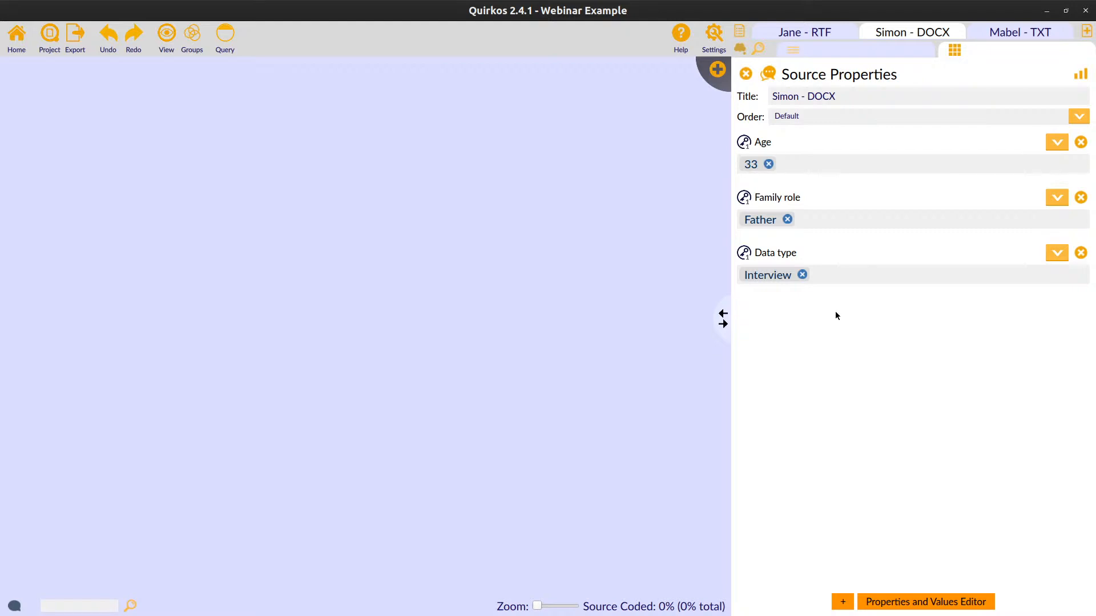
Alternate between the DOCX source's text and its properties, skimming the text and finishing on the text view.
{"action": "left_click", "coordinate": [745, 75]}
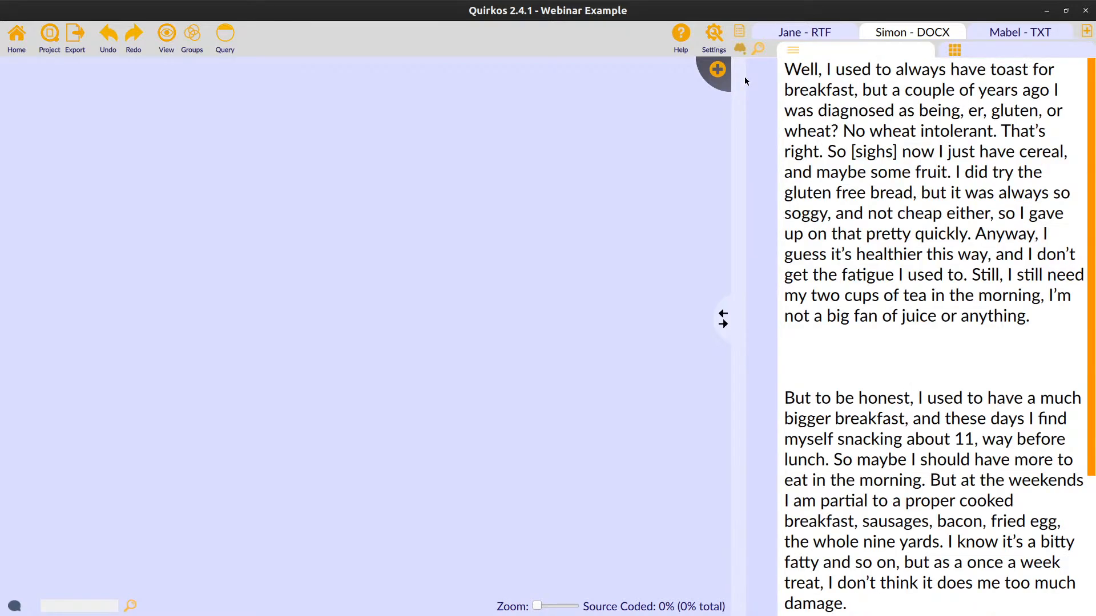
{"action": "scroll", "coordinate": [973, 173], "scroll_direction": "down", "scroll_amount": 4}
{"action": "scroll", "coordinate": [973, 173], "scroll_direction": "up", "scroll_amount": 4}
{"action": "left_click", "coordinate": [992, 49]}
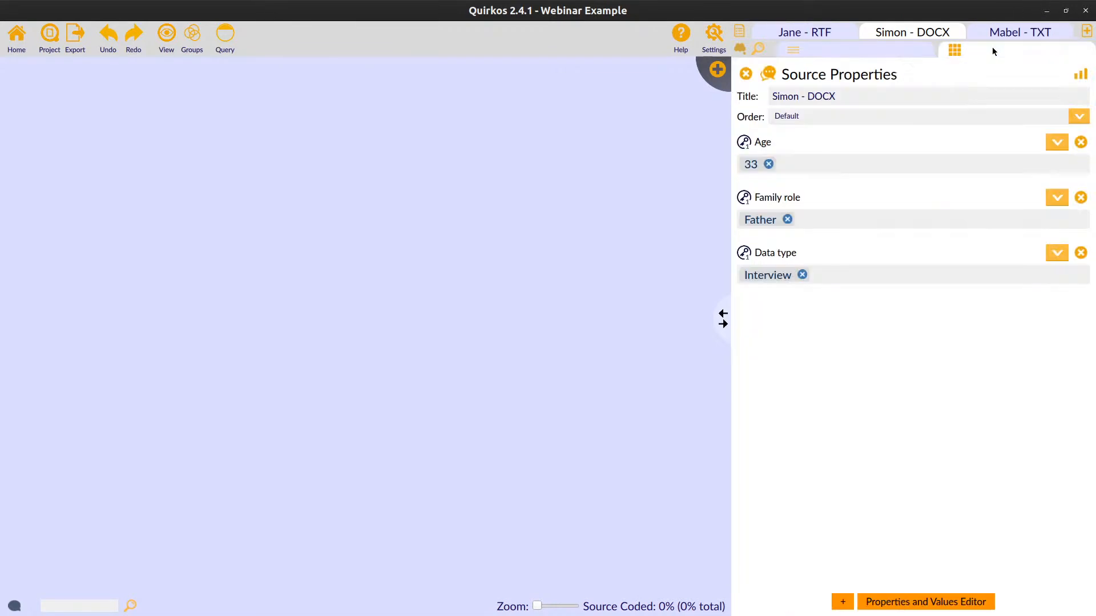
{"action": "left_click", "coordinate": [854, 46]}
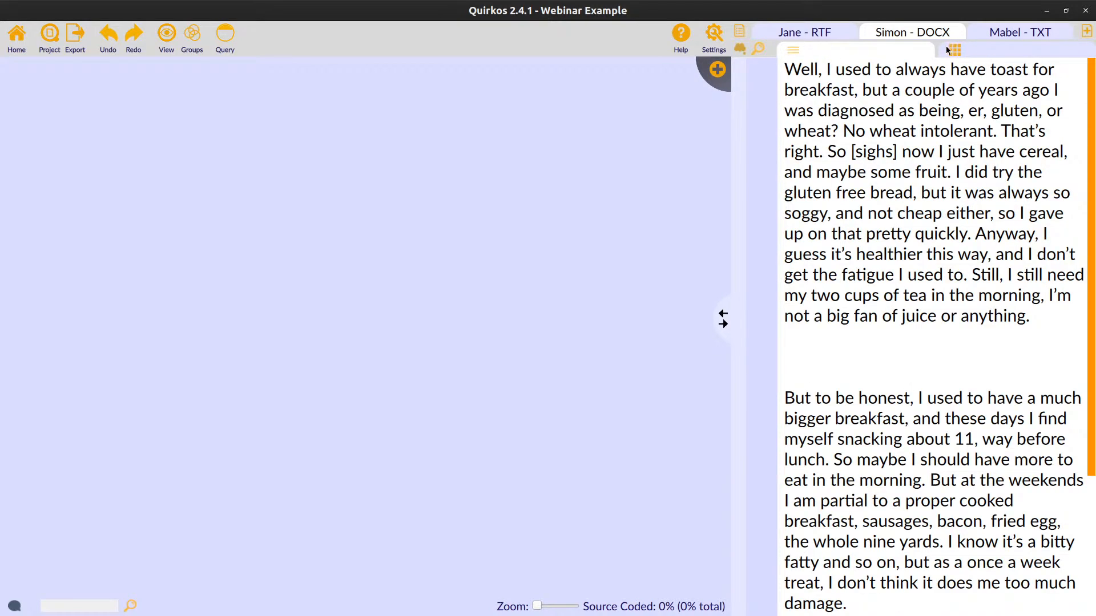
{"action": "left_click", "coordinate": [991, 52]}
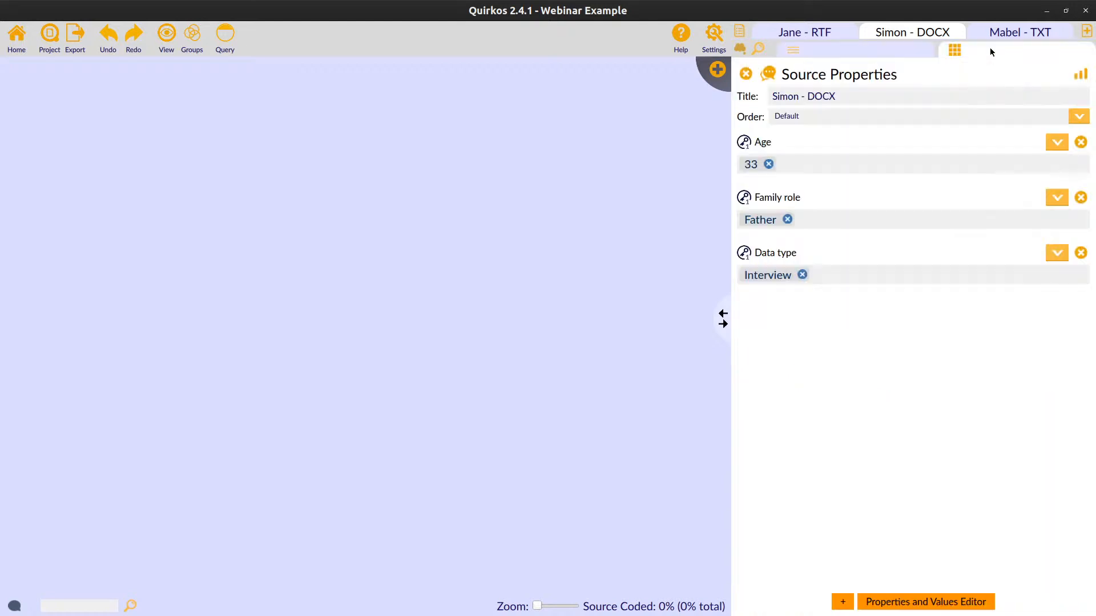
{"action": "left_click", "coordinate": [877, 47]}
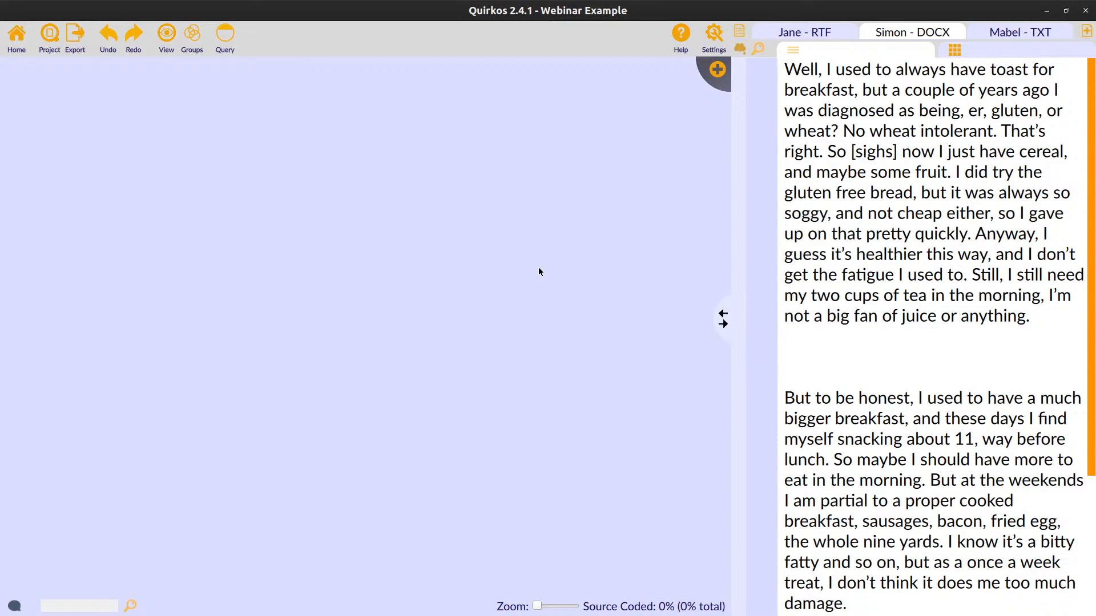
Show the memo column and attach the memo "Diagnosed wheat intolerant" to the DOCX source's opening passage, ending at "No wheat intolerant.".
{"action": "left_click", "coordinate": [739, 49]}
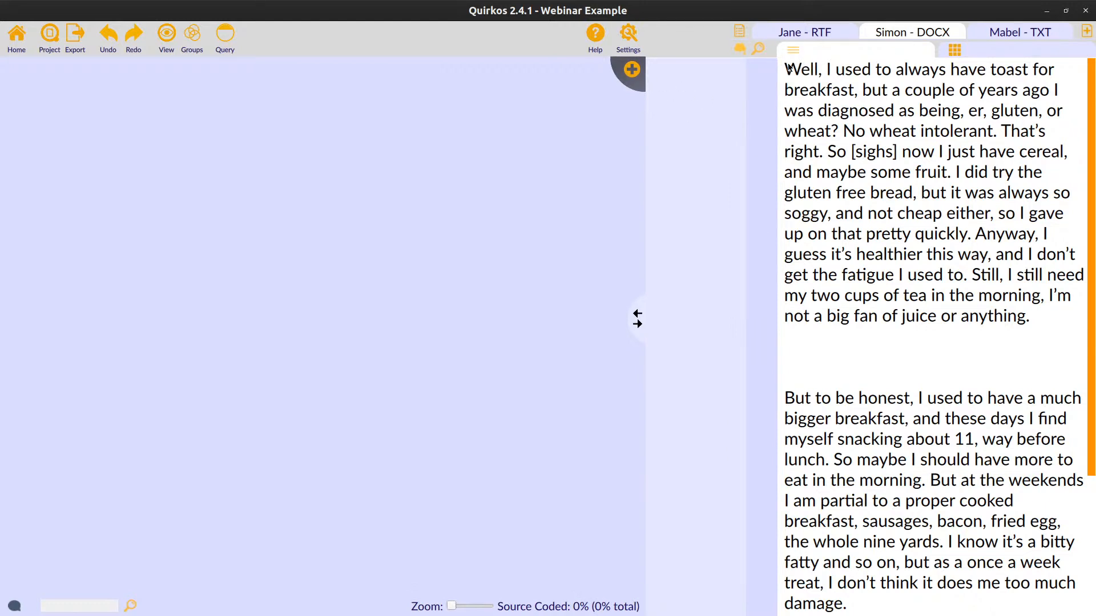
{"action": "left_click_drag", "start_coordinate": [787, 67], "coordinate": [838, 130]}
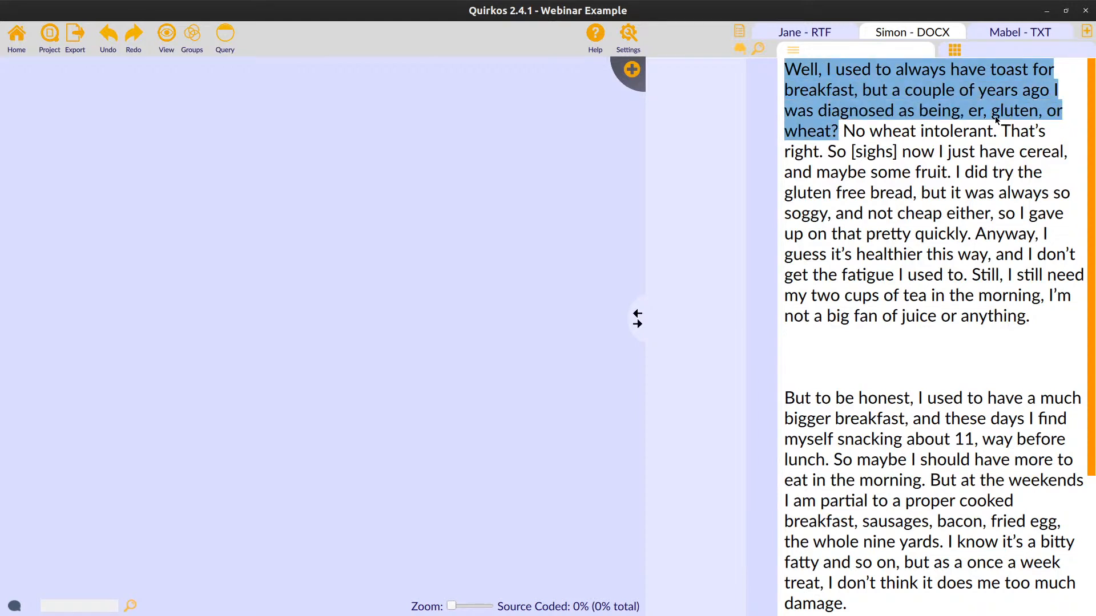
{"action": "left_click", "coordinate": [1002, 137]}
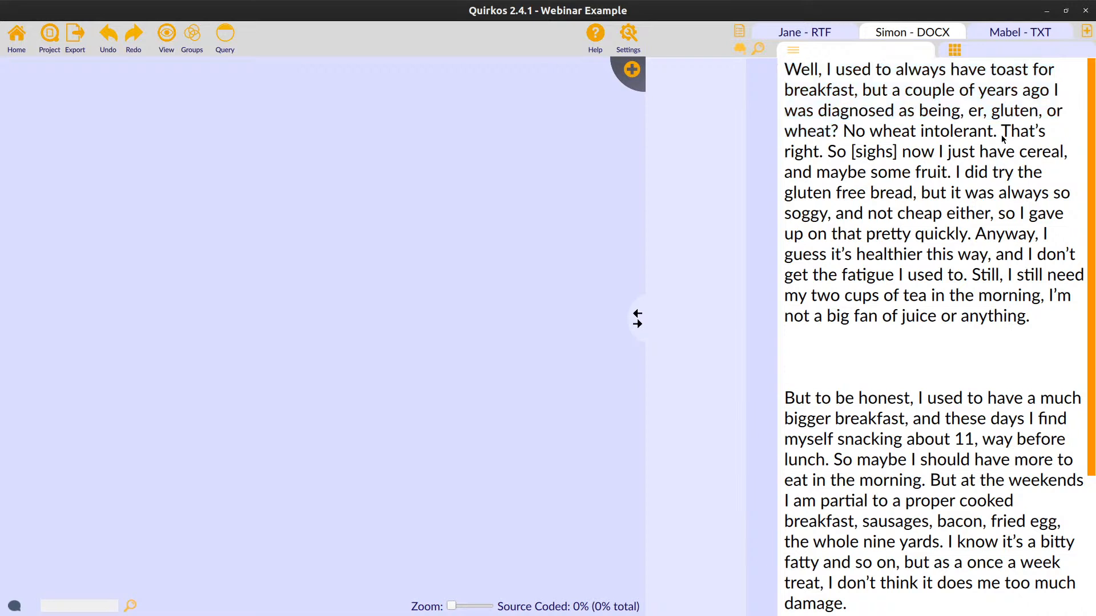
{"action": "left_click_drag", "start_coordinate": [996, 133], "coordinate": [769, 73]}
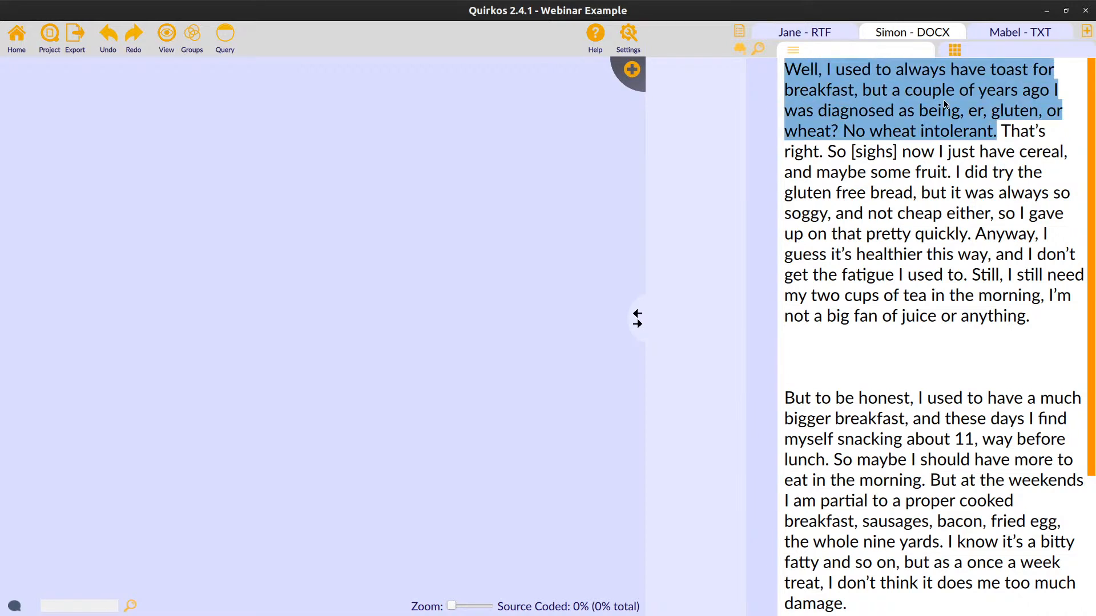
{"action": "double_click", "coordinate": [685, 117]}
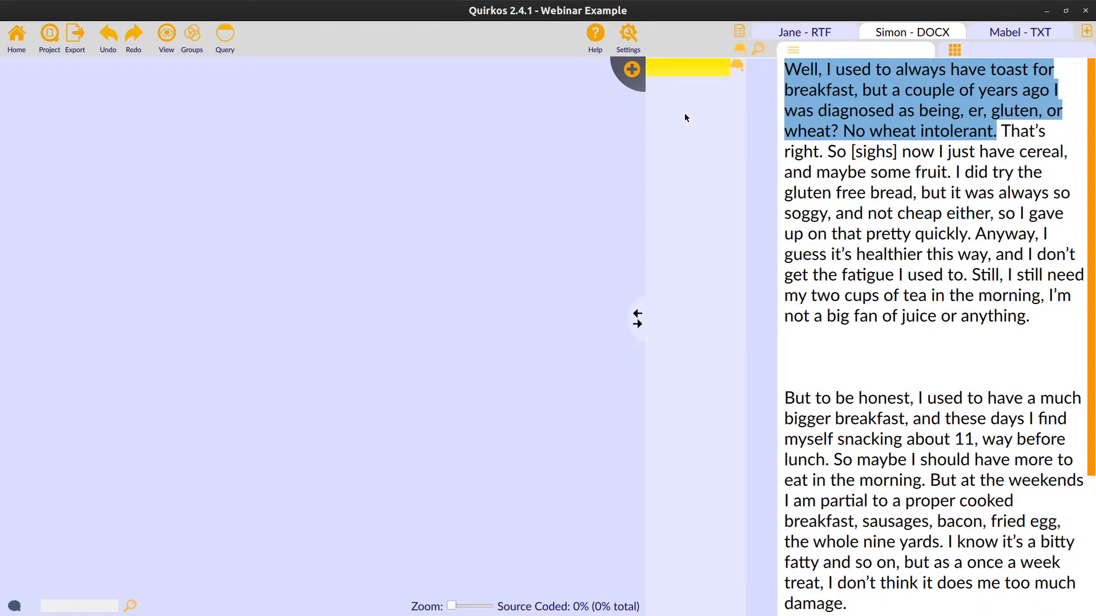
{"action": "type", "text": "Diagnosed wheat intolerant"}
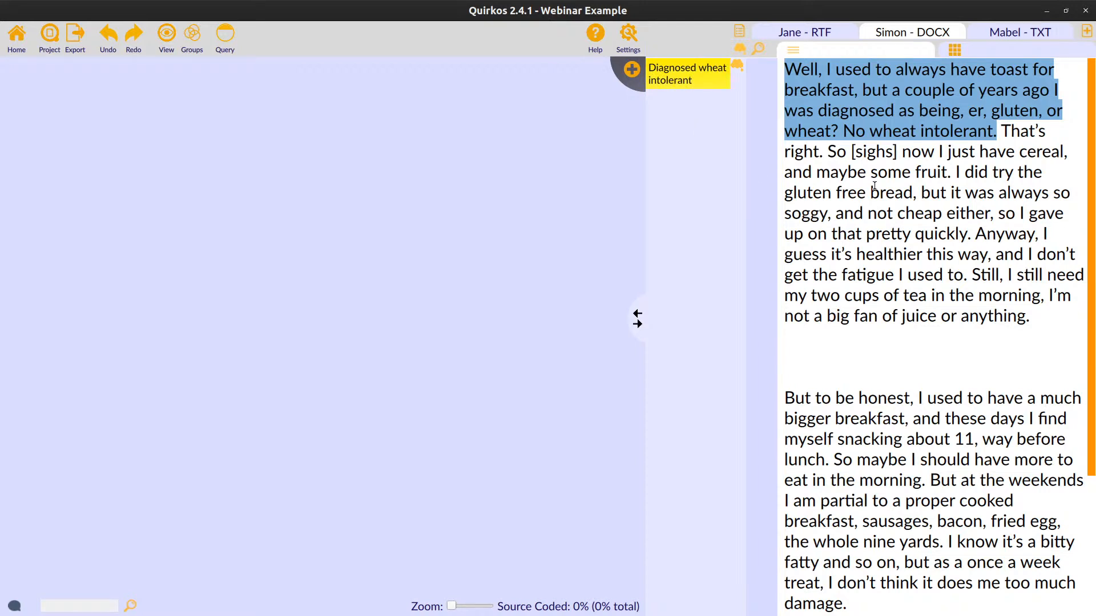
{"action": "left_click", "coordinate": [856, 112]}
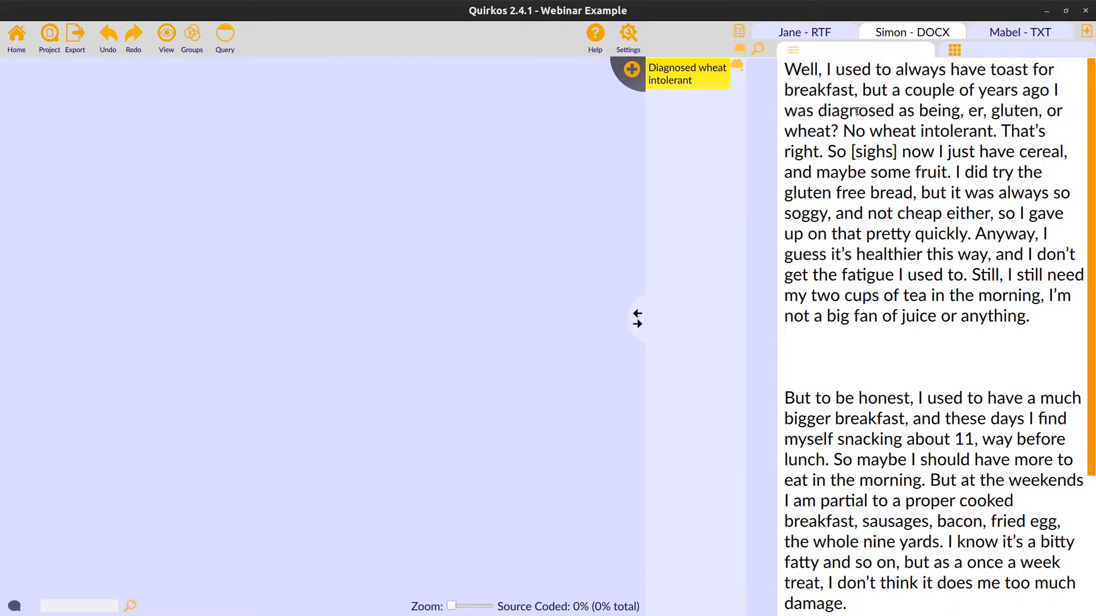
{"action": "left_click", "coordinate": [708, 71]}
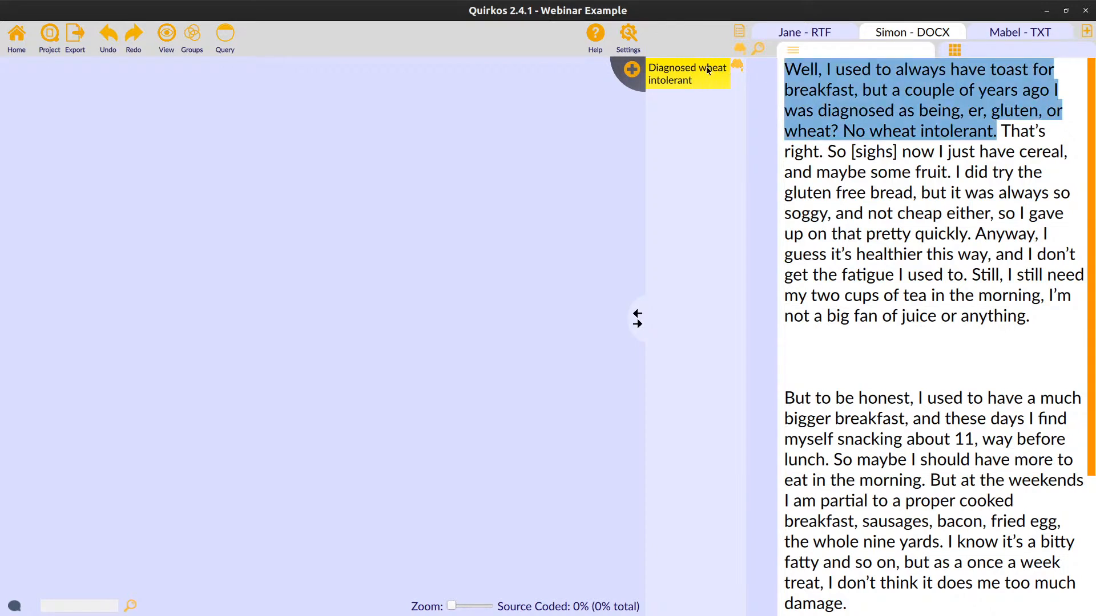
{"action": "left_click", "coordinate": [976, 172]}
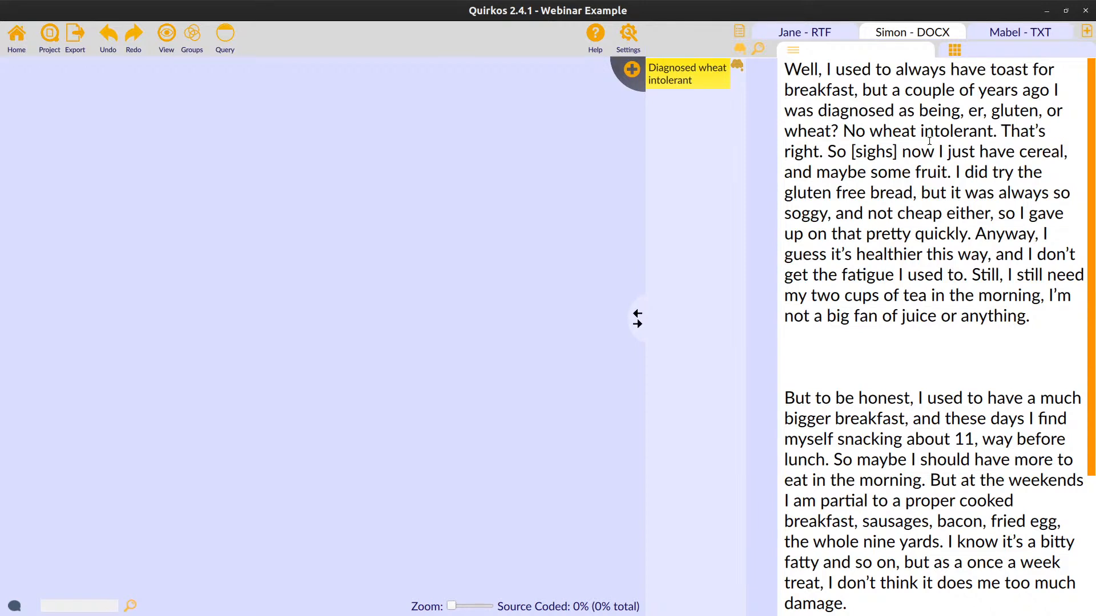
Attach the memo "Doesn't sound like they eat much bread now!" to the passage "So [sighs] now I just have cereal, and maybe some fruit.".
{"action": "left_click_drag", "start_coordinate": [931, 173], "coordinate": [663, 181]}
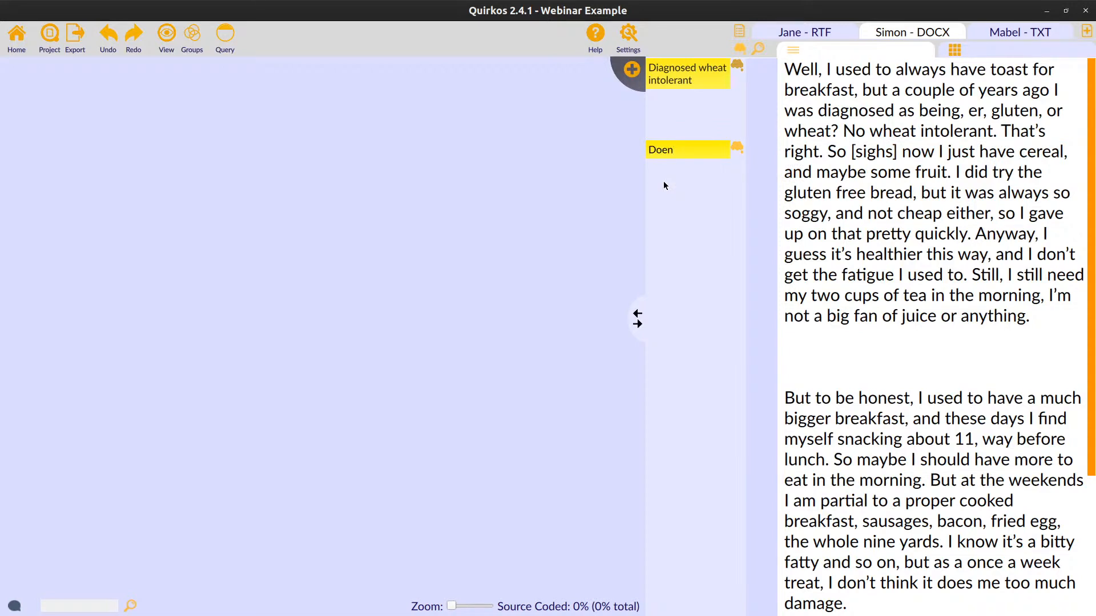
{"action": "type", "text": "'t sound like they ea"}
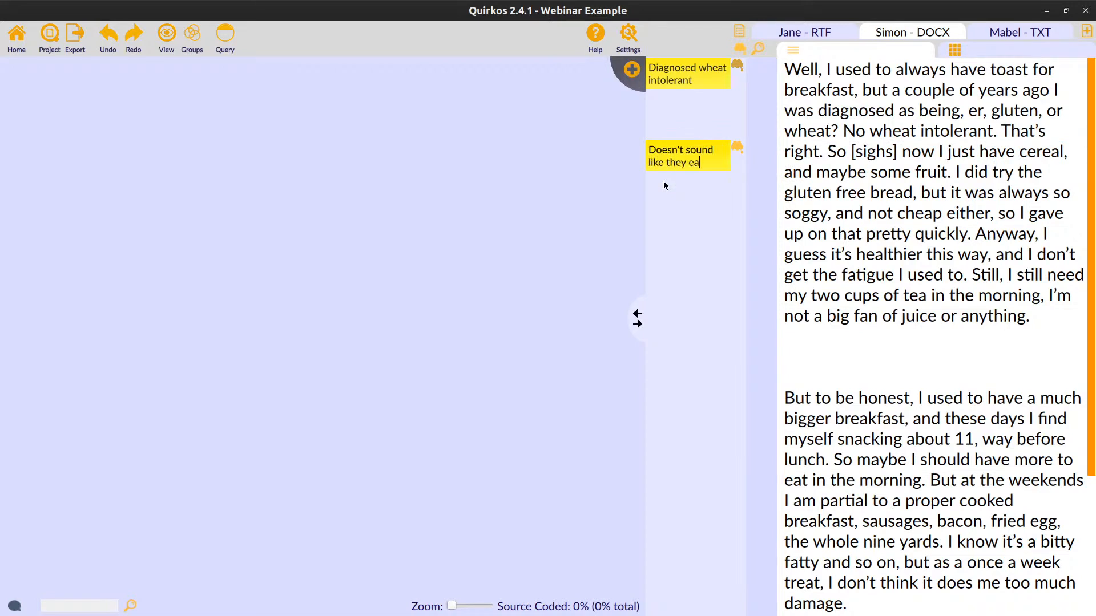
{"action": "type", "text": "t much bread now!"}
{"action": "left_click_drag", "start_coordinate": [828, 151], "coordinate": [950, 172]}
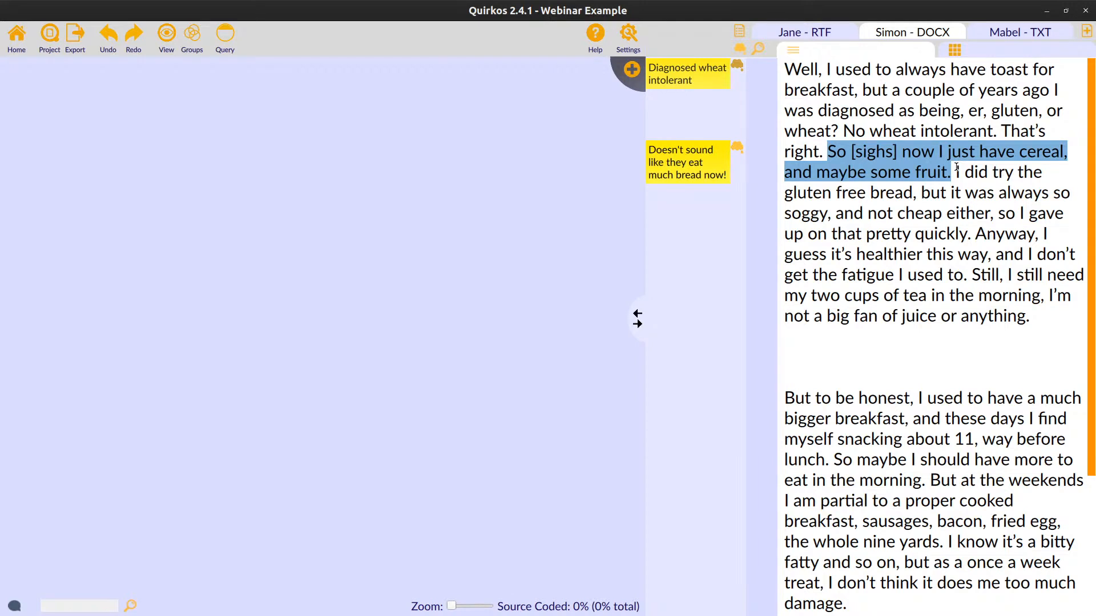
Alternate between the two memos to examine which passage of the text each one is linked to.
{"action": "left_click", "coordinate": [677, 76]}
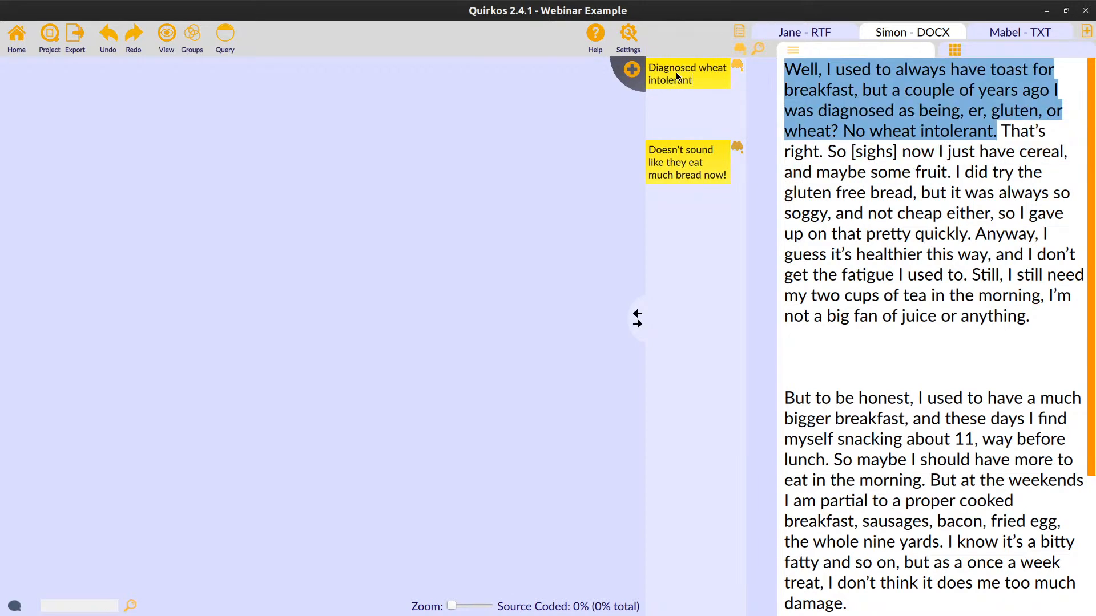
{"action": "left_click", "coordinate": [687, 171]}
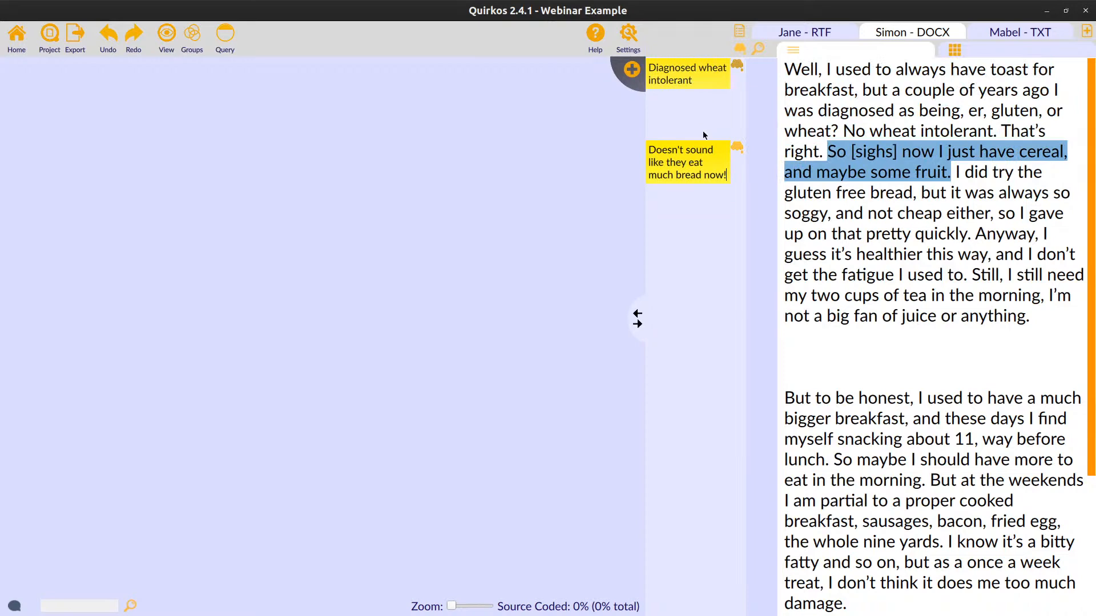
{"action": "left_click", "coordinate": [704, 75]}
{"action": "left_click", "coordinate": [711, 173]}
{"action": "scroll", "coordinate": [907, 200], "scroll_direction": "down", "scroll_amount": 3}
{"action": "scroll", "coordinate": [907, 200], "scroll_direction": "up", "scroll_amount": 3}
{"action": "left_click", "coordinate": [718, 69]}
{"action": "left_click", "coordinate": [684, 163]}
{"action": "left_click", "coordinate": [719, 81]}
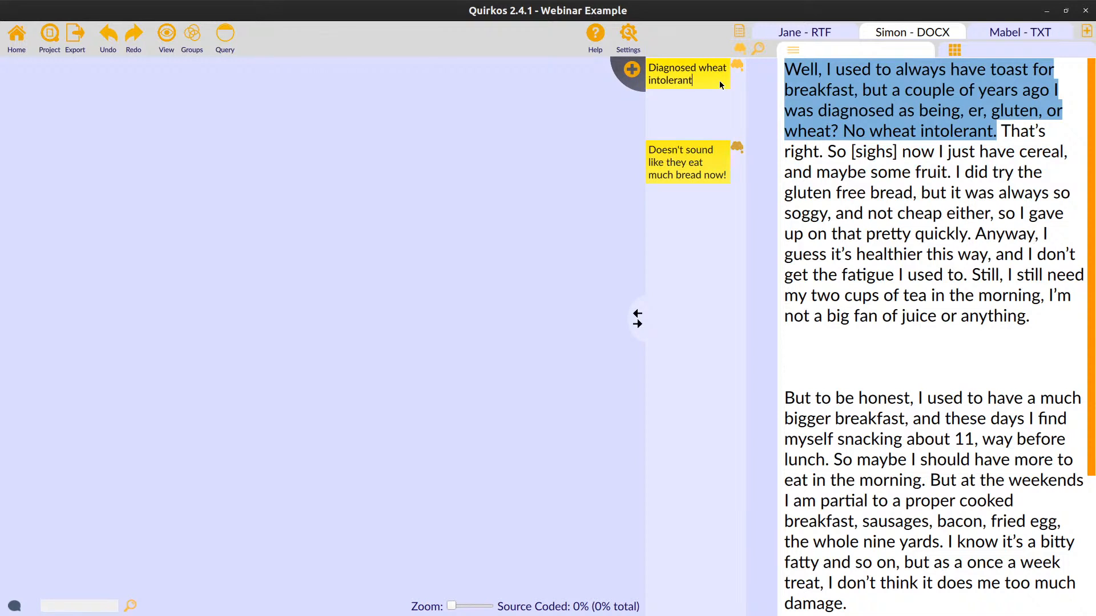
{"action": "left_click", "coordinate": [699, 173]}
{"action": "left_click", "coordinate": [693, 69]}
Create a Quirk from the opening passage titled "Dietry Issues", described as "Includeds wheat intolerance, might also be some other allergies, but not food preferences".
{"action": "left_click_drag", "start_coordinate": [937, 93], "coordinate": [626, 73]}
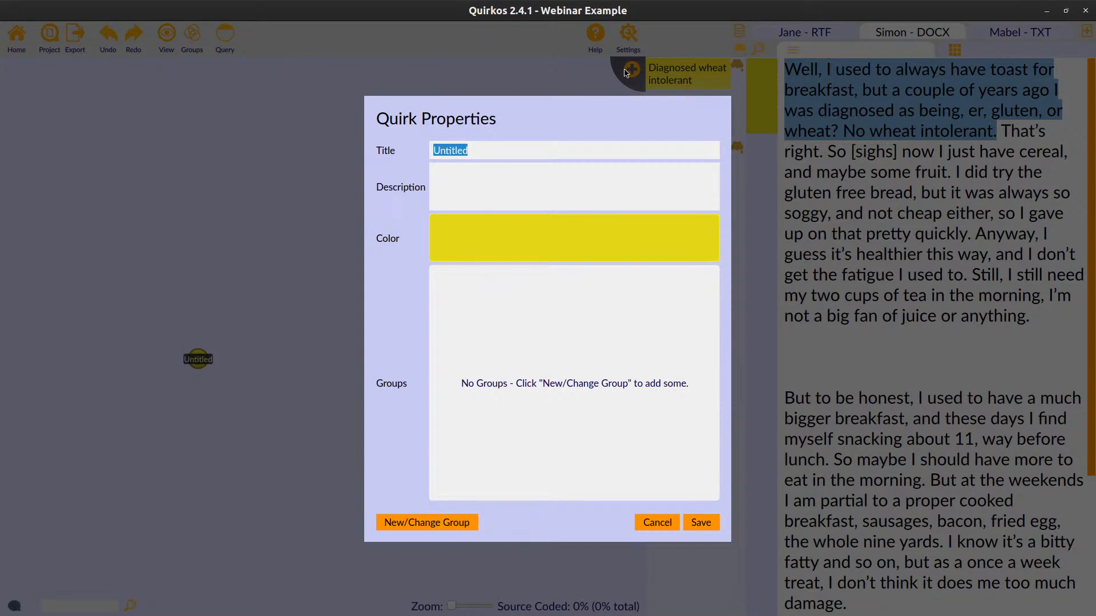
{"action": "type", "text": "Dietry "}
{"action": "type", "text": "Issues"}
{"action": "type", "text": "Includeds whe"}
{"action": "type", "text": "at"}
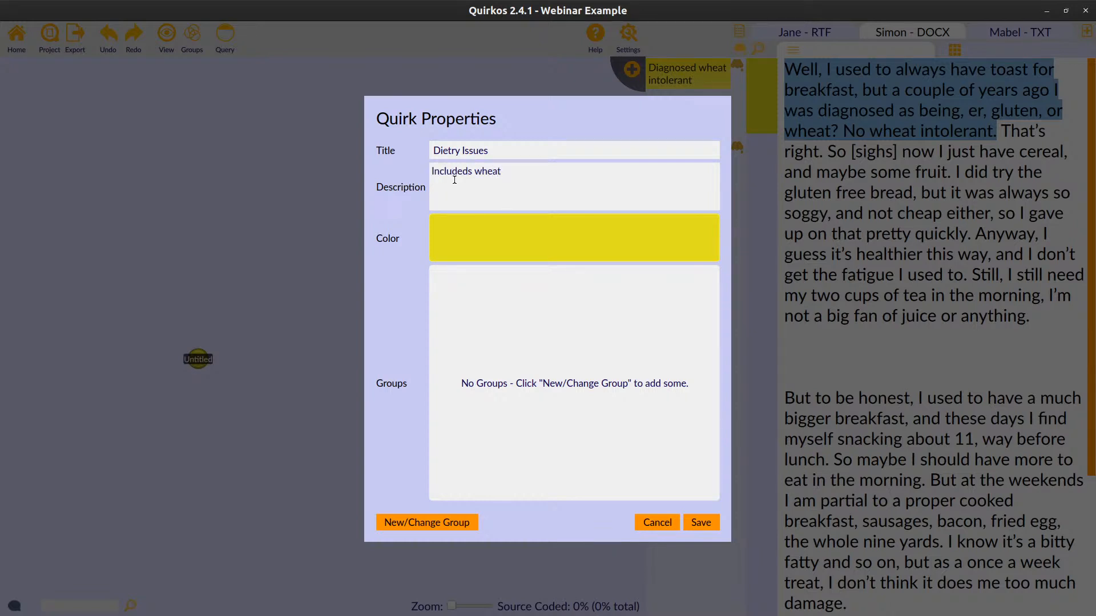
{"action": "type", "text": " intolerance, might"}
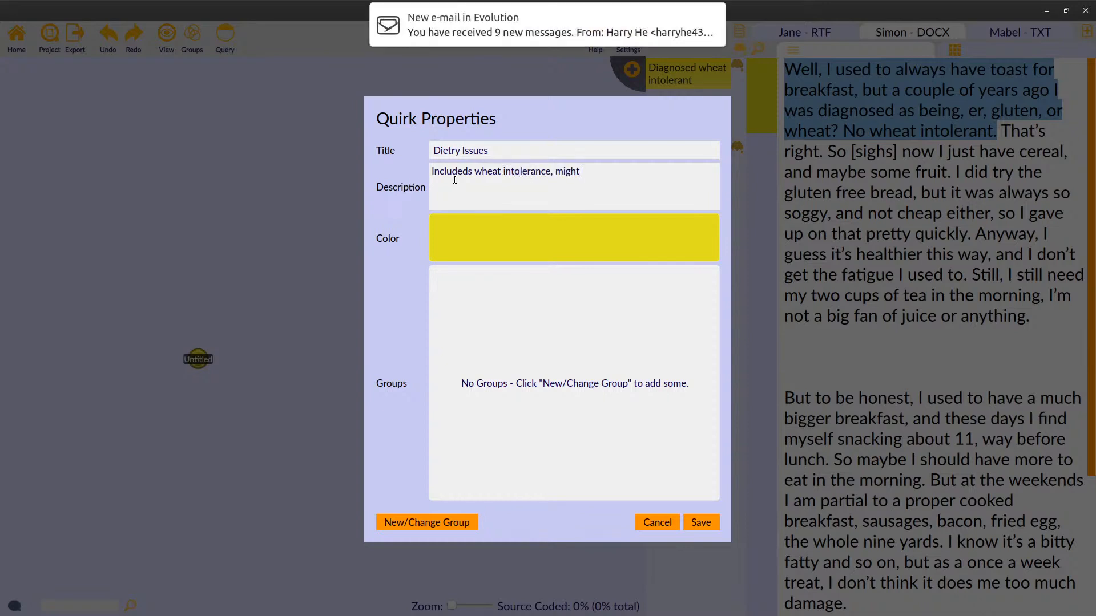
{"action": "type", "text": " also be s"}
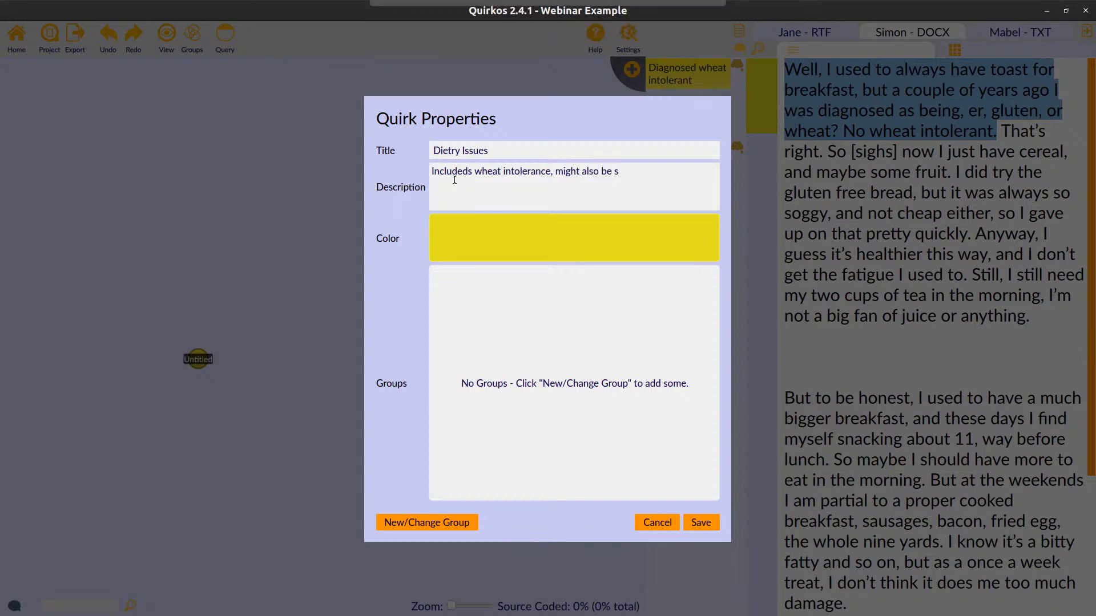
{"action": "type", "text": "ome "}
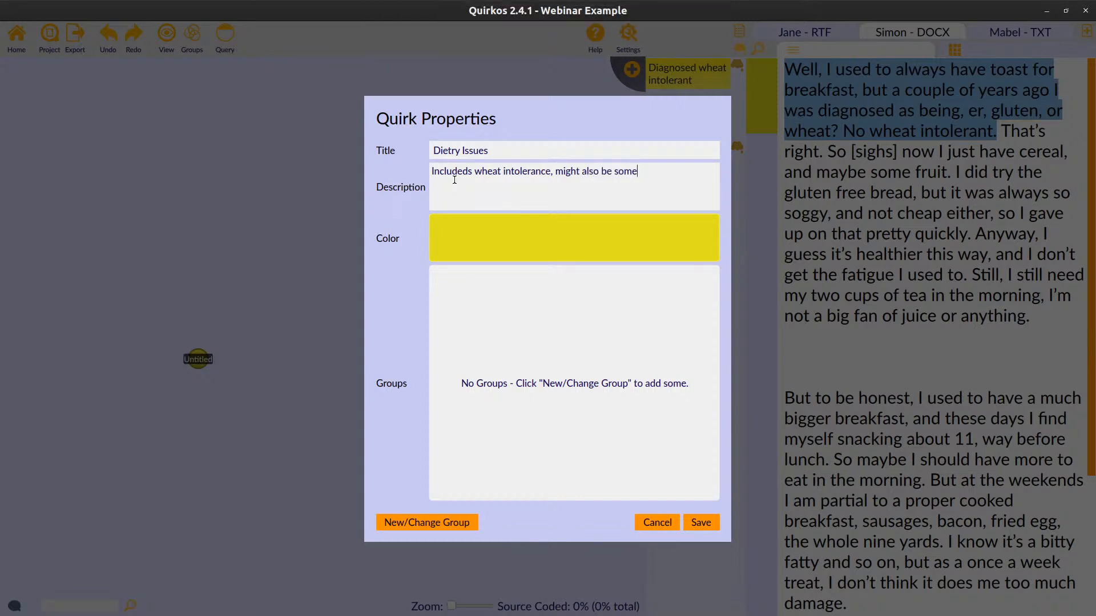
{"action": "type", "text": "other allergies, but r"}
{"action": "type", "text": "ot food preferences"}
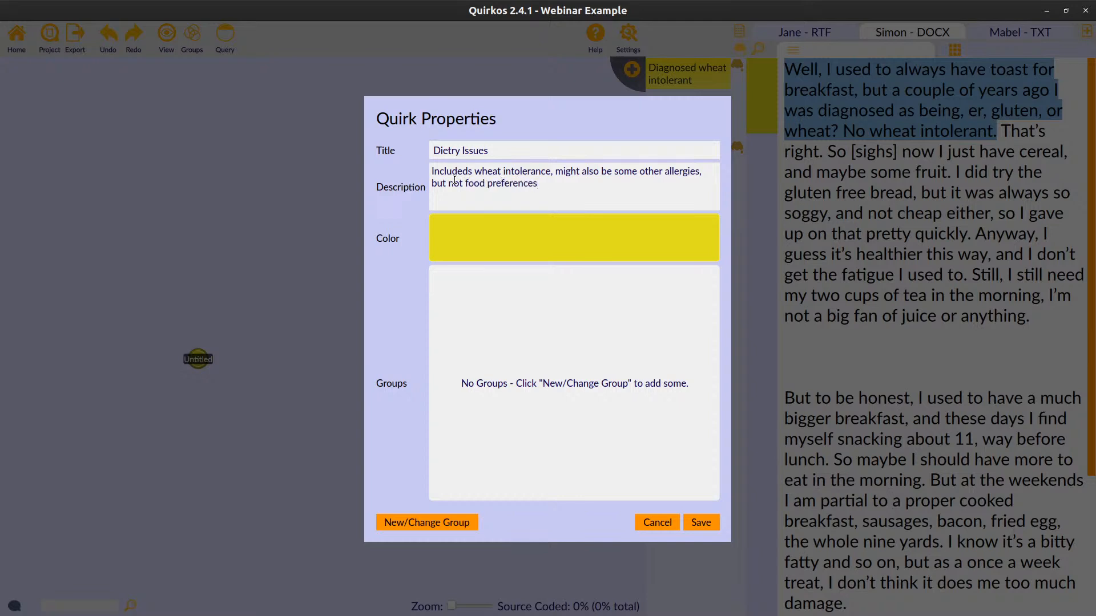
Mix a custom olive green colour for the Dietry Issues Quirk and save its properties.
{"action": "left_click", "coordinate": [536, 252]}
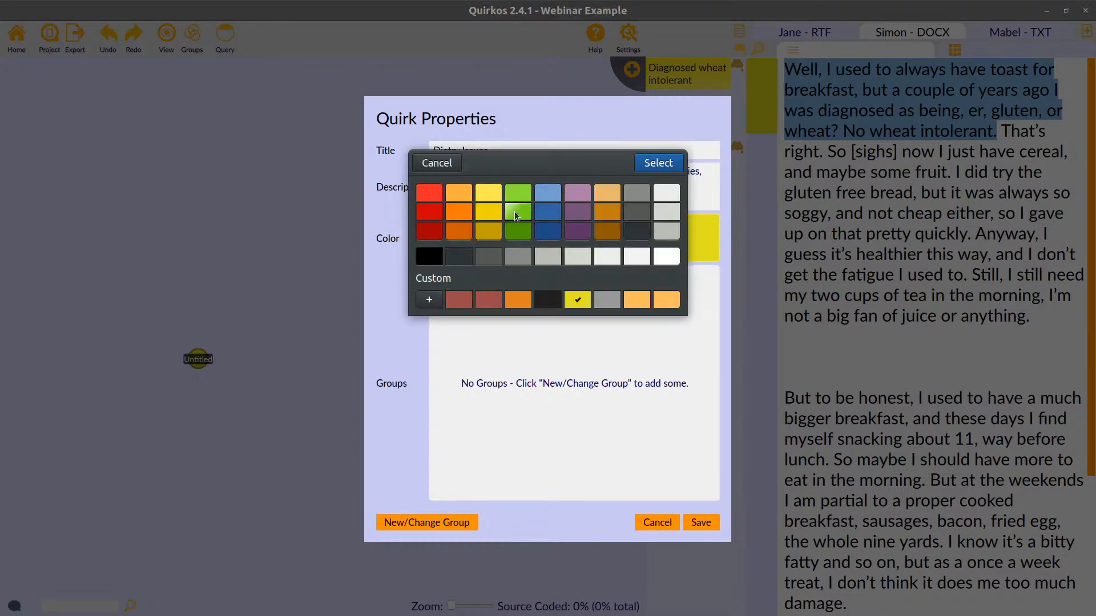
{"action": "left_click", "coordinate": [577, 193]}
{"action": "left_click", "coordinate": [425, 302]}
{"action": "left_click", "coordinate": [540, 215]}
{"action": "left_click_drag", "start_coordinate": [539, 215], "coordinate": [606, 260]}
{"action": "left_click", "coordinate": [462, 248]}
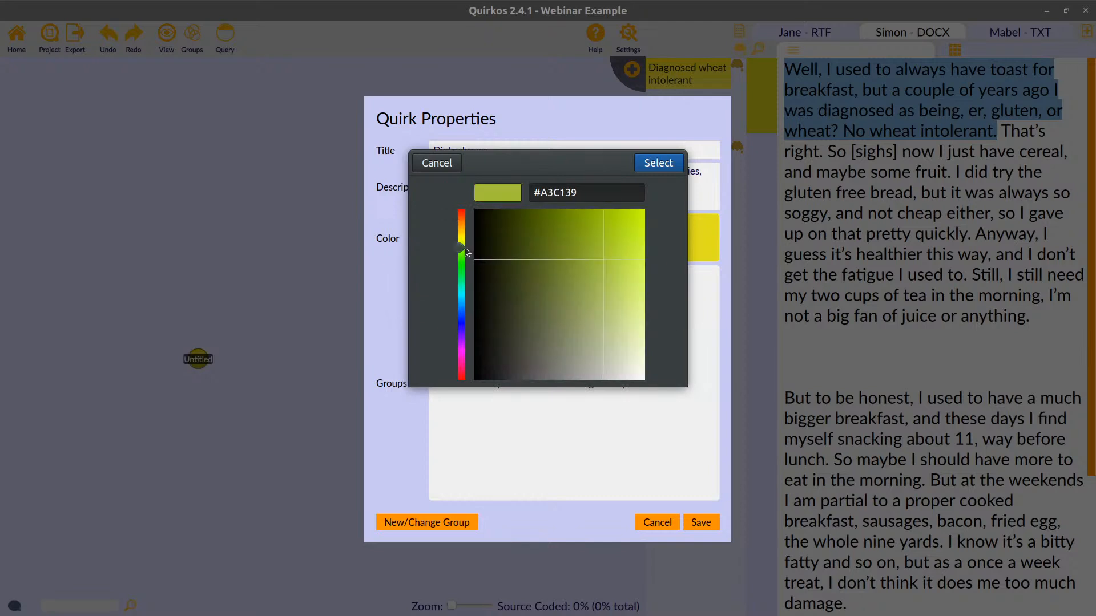
{"action": "left_click", "coordinate": [670, 166]}
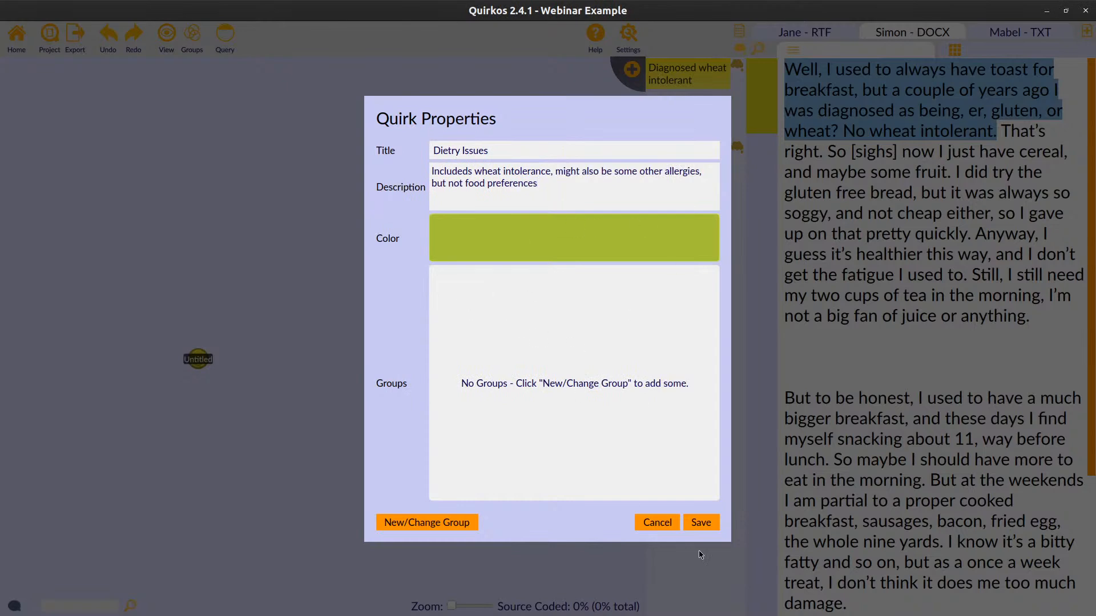
{"action": "left_click", "coordinate": [695, 526]}
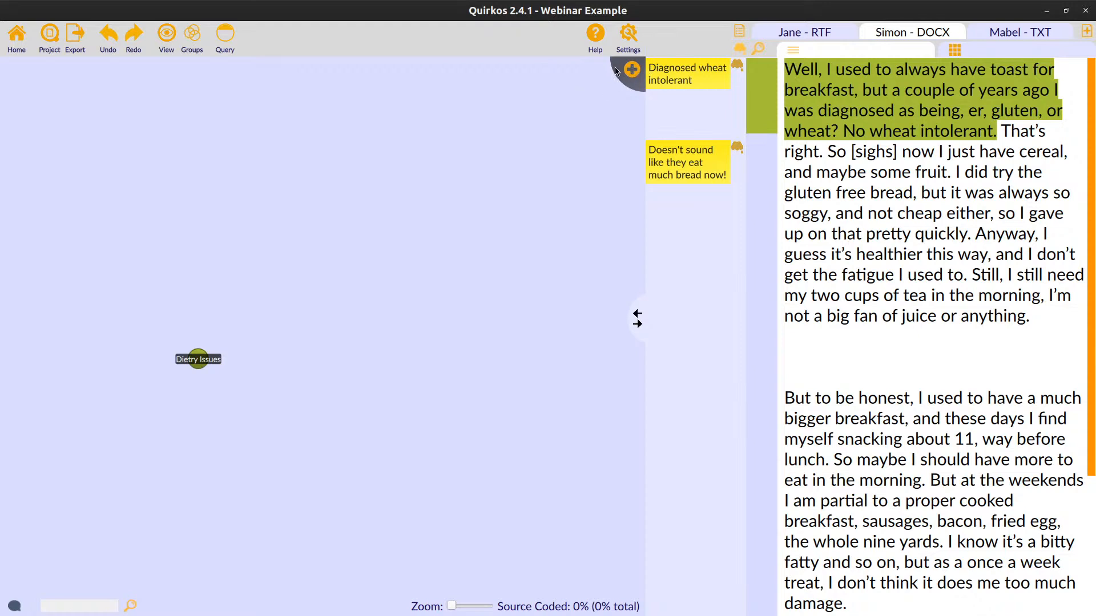
Add a new Quirk titled "Toast" with a dark brown colour and save it.
{"action": "left_click", "coordinate": [630, 68]}
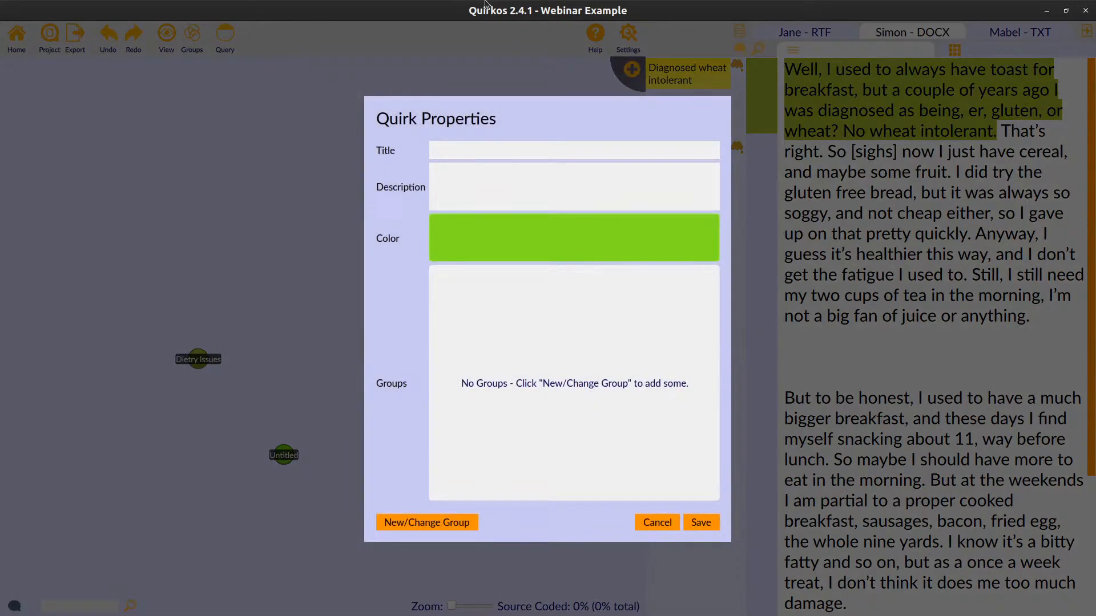
{"action": "left_click", "coordinate": [489, 257]}
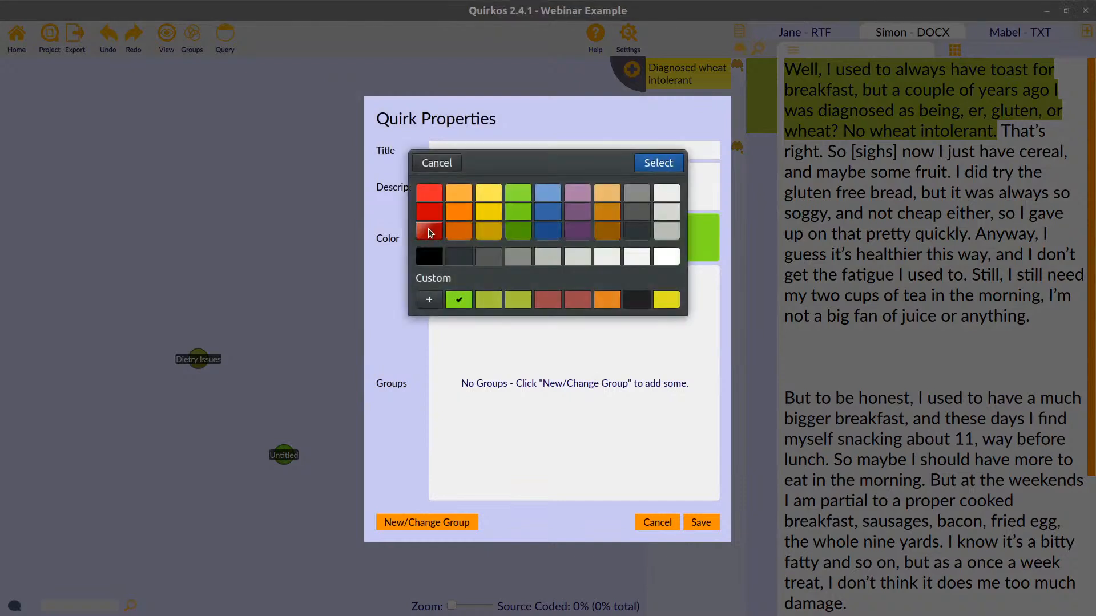
{"action": "left_click", "coordinate": [428, 192]}
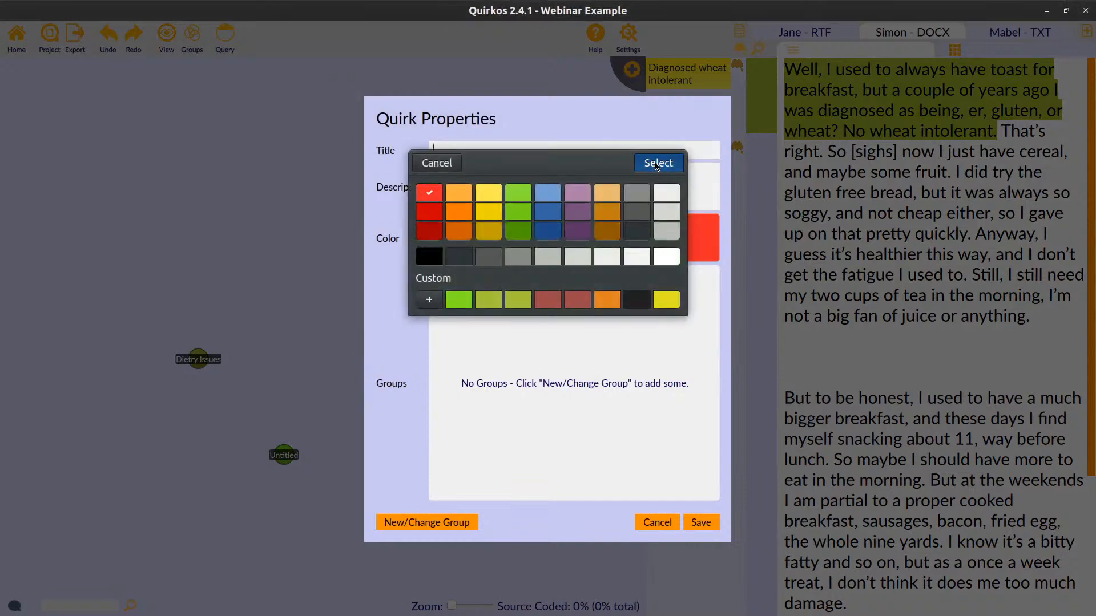
{"action": "left_click", "coordinate": [657, 164]}
{"action": "type", "text": "Toast"}
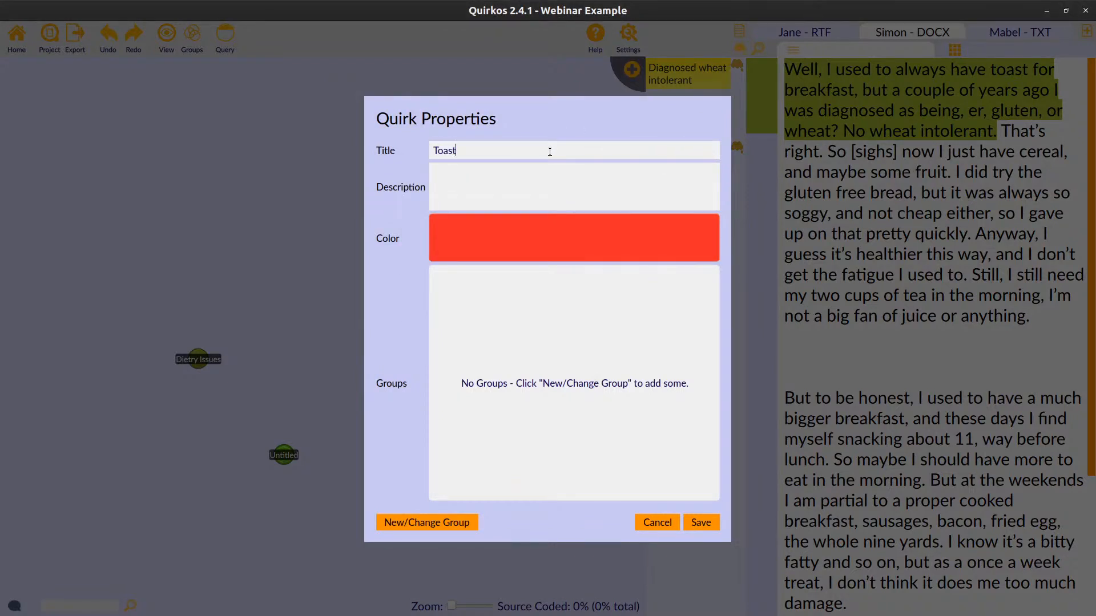
{"action": "left_click", "coordinate": [548, 233]}
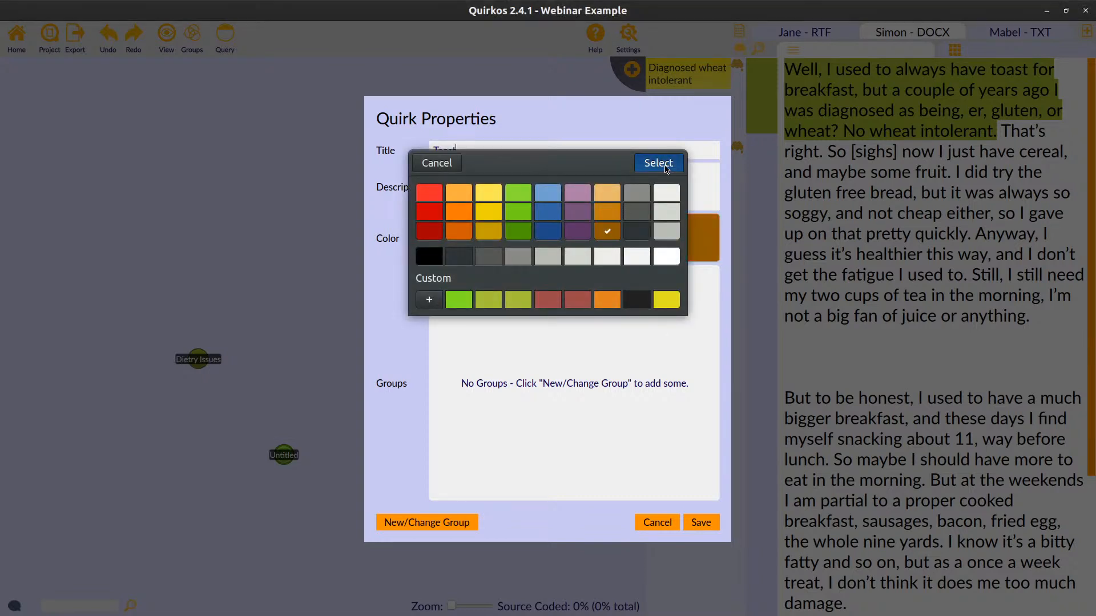
{"action": "left_click", "coordinate": [658, 163]}
{"action": "left_click", "coordinate": [700, 523]}
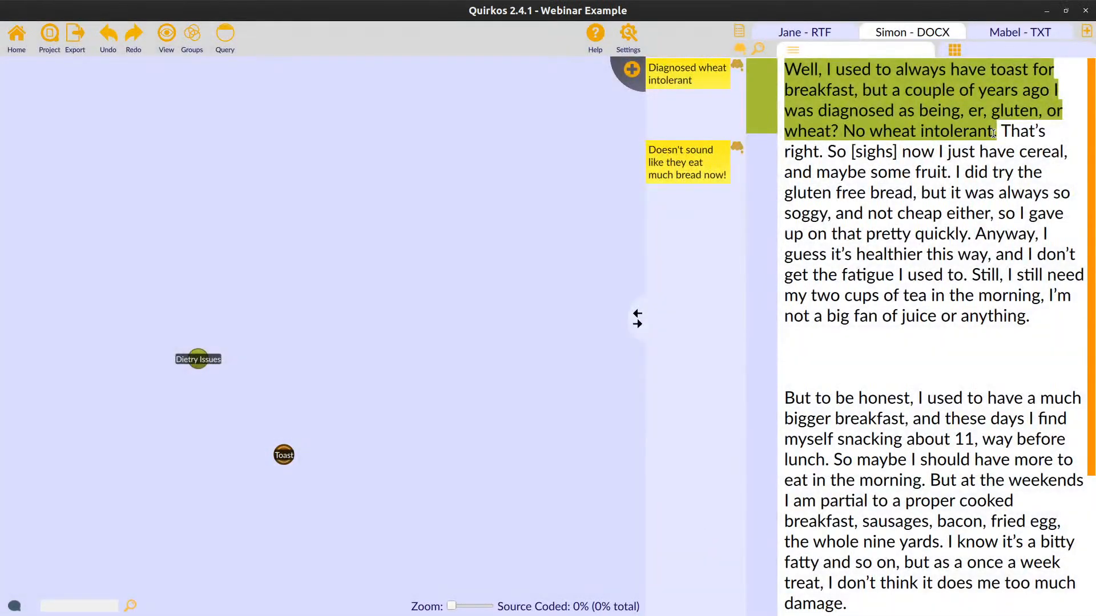
Code the opening passage, up to "No wheat intolerant.", to the Toast Quirk and remove that Toast highlight again.
{"action": "left_click_drag", "start_coordinate": [996, 131], "coordinate": [786, 69]}
{"action": "left_click_drag", "start_coordinate": [793, 71], "coordinate": [272, 464]}
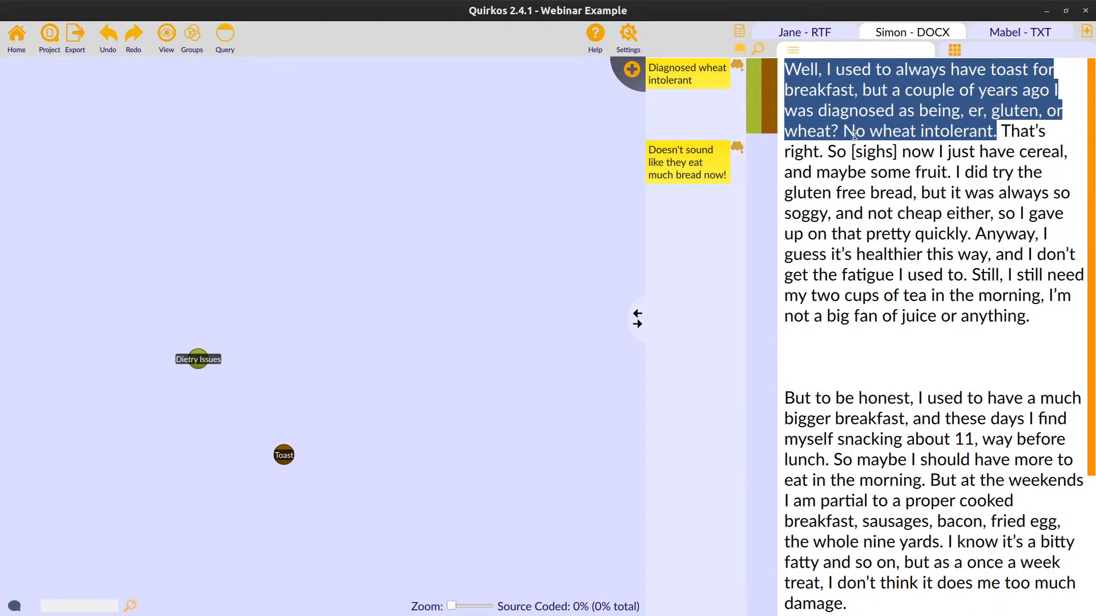
{"action": "left_click", "coordinate": [770, 93]}
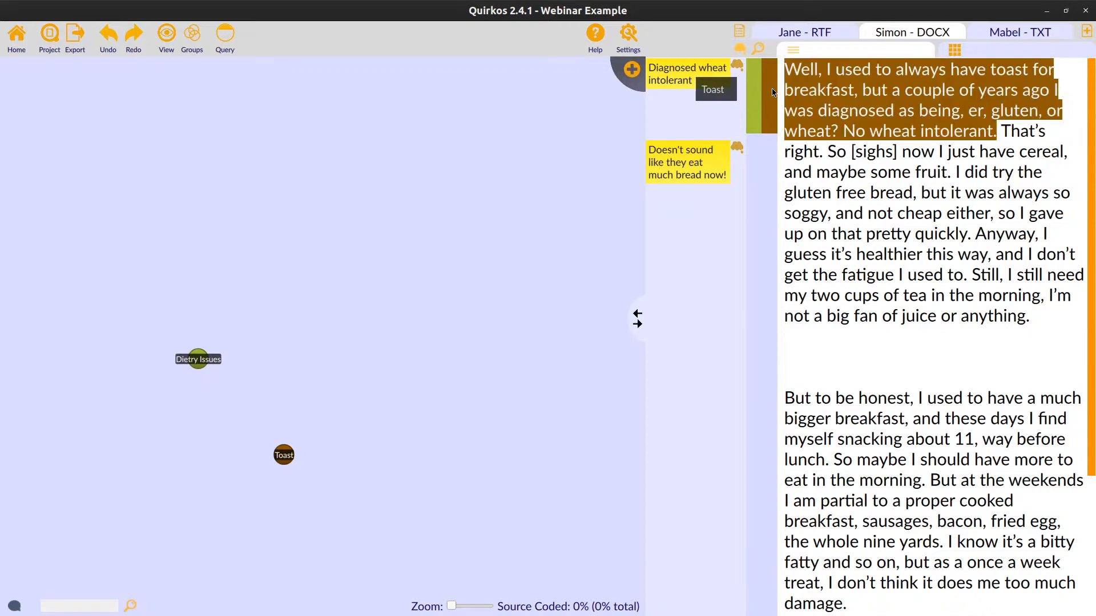
{"action": "right_click", "coordinate": [773, 92]}
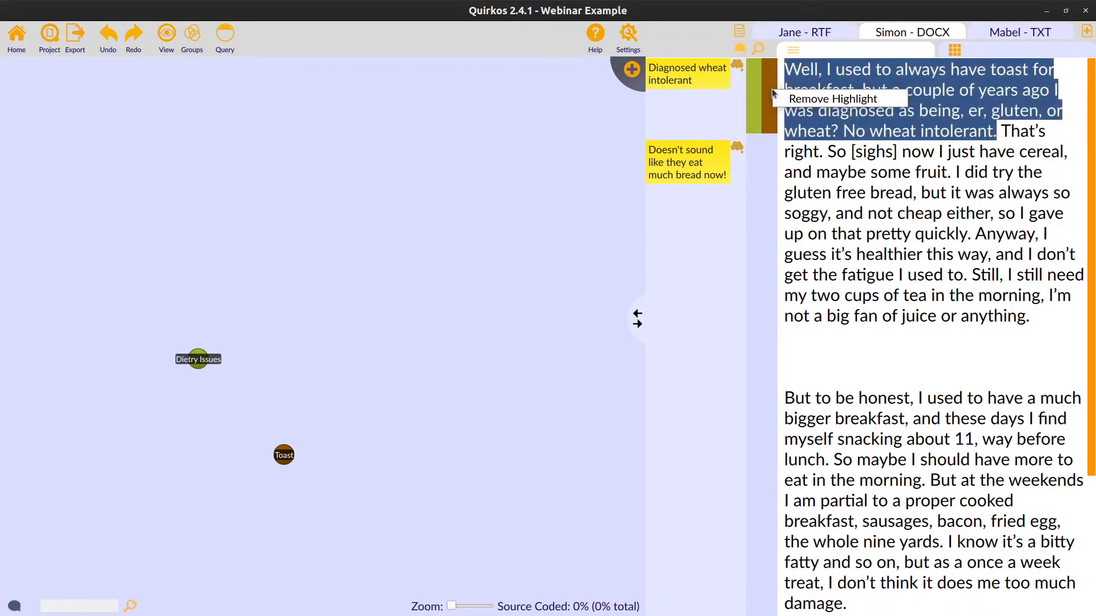
{"action": "left_click", "coordinate": [792, 99]}
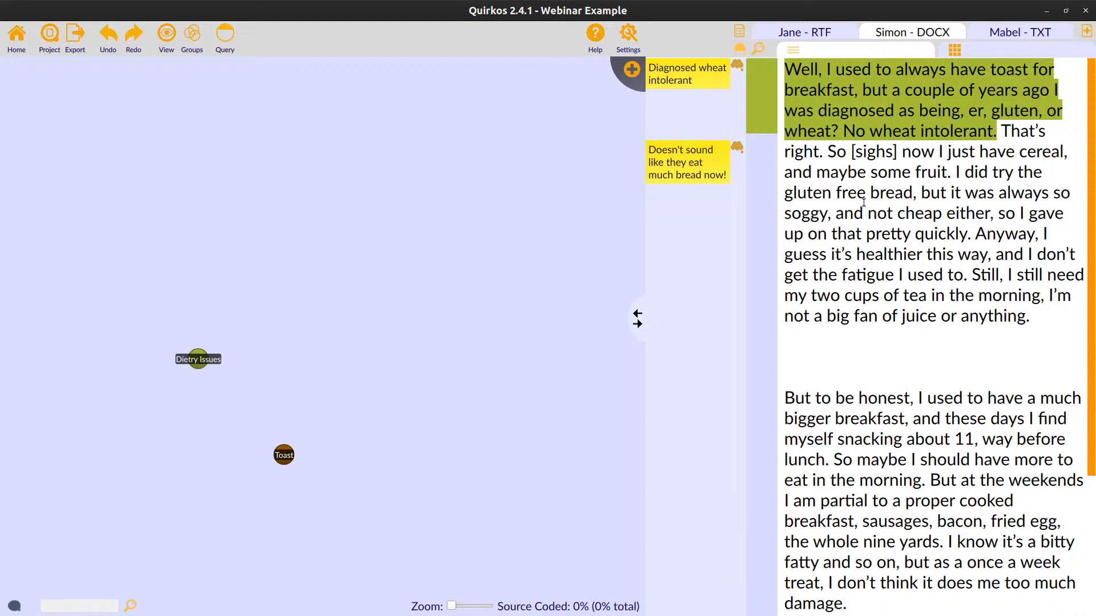
Undo the Toast highlight's removal and code the passage from "So [sighs]" to "pretty quickly." to a new Quirk titled "Bread".
{"action": "left_click", "coordinate": [108, 40]}
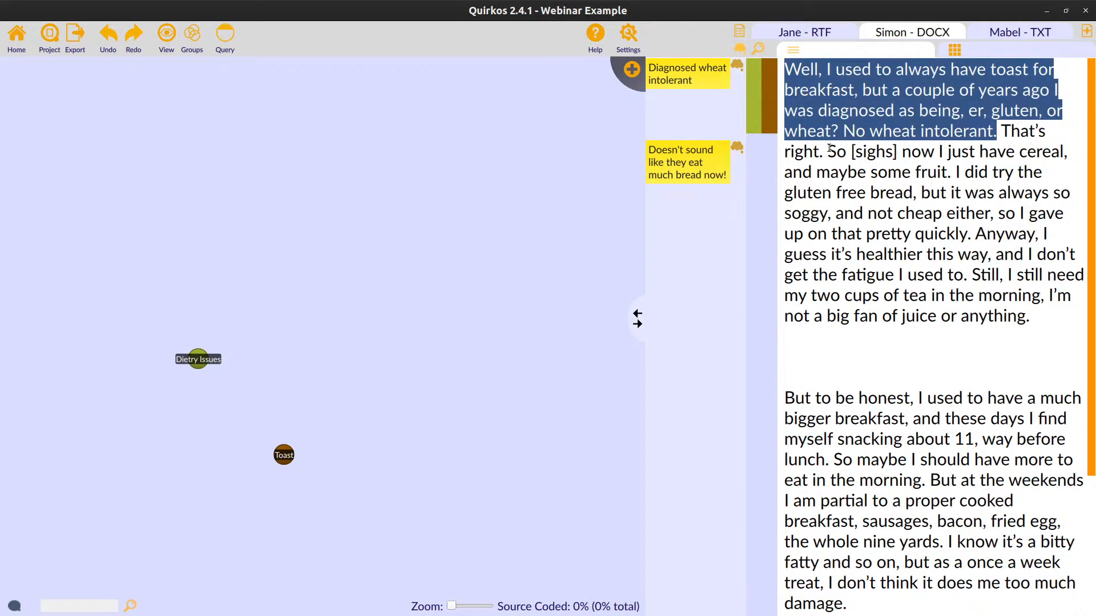
{"action": "left_click_drag", "start_coordinate": [829, 149], "coordinate": [971, 226]}
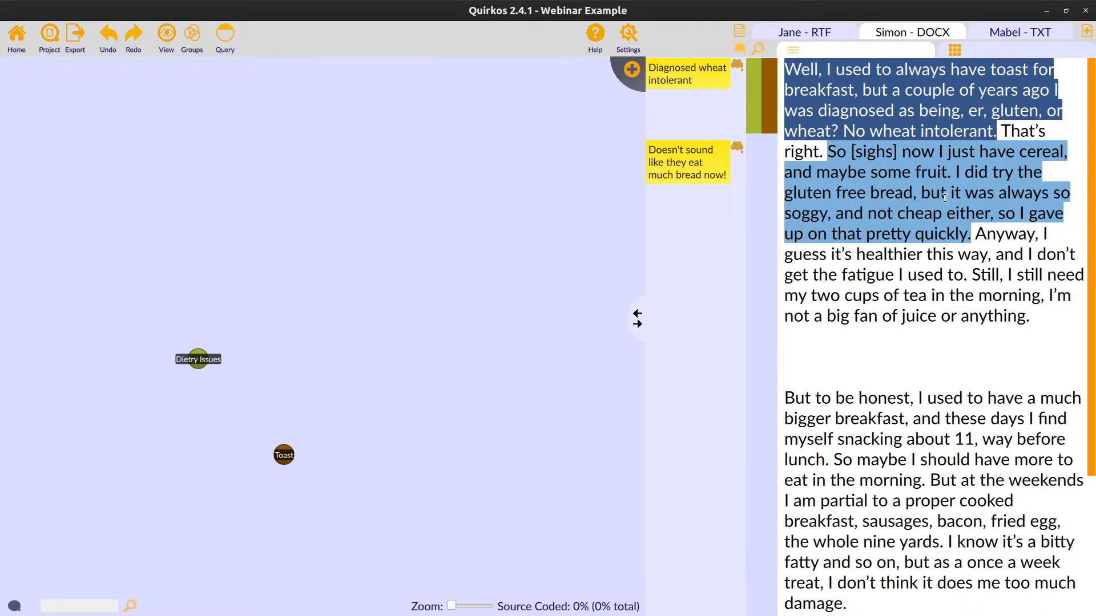
{"action": "left_click_drag", "start_coordinate": [909, 210], "coordinate": [609, 73]}
{"action": "type", "text": "Bread"}
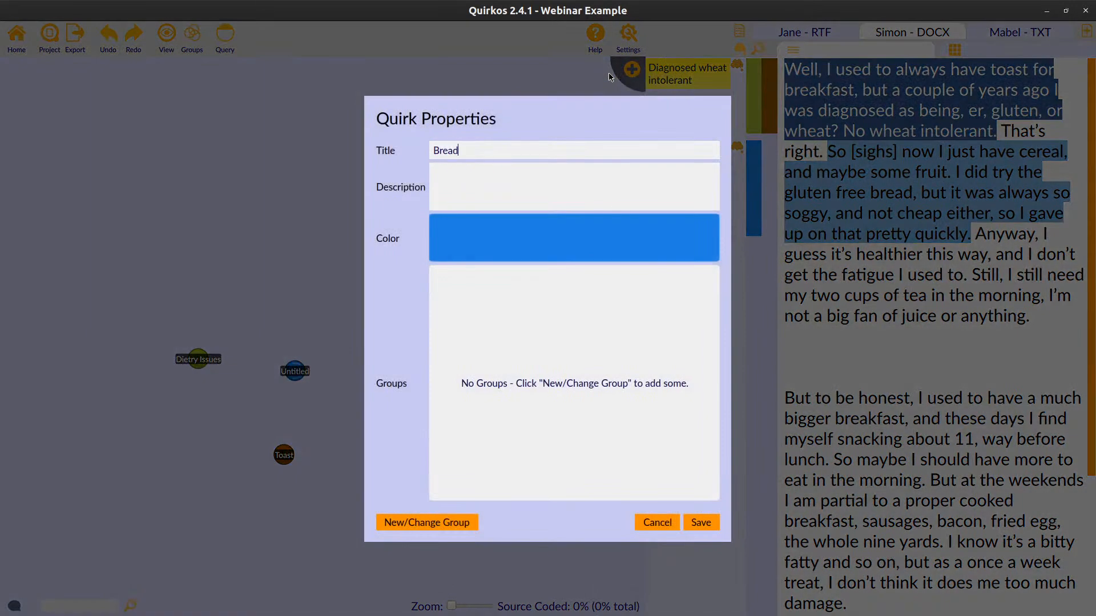
{"action": "left_click", "coordinate": [708, 524]}
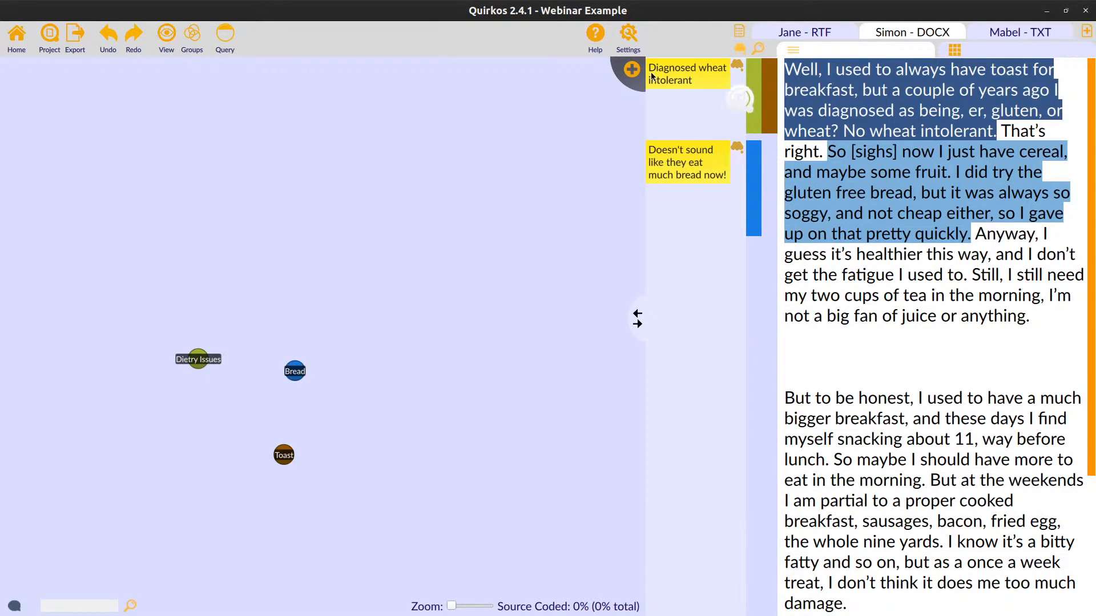
Code the same "So [sighs]" passage to a new Quirk titled "Negative" in red and save its properties.
{"action": "left_click", "coordinate": [611, 70]}
{"action": "type", "text": "N"}
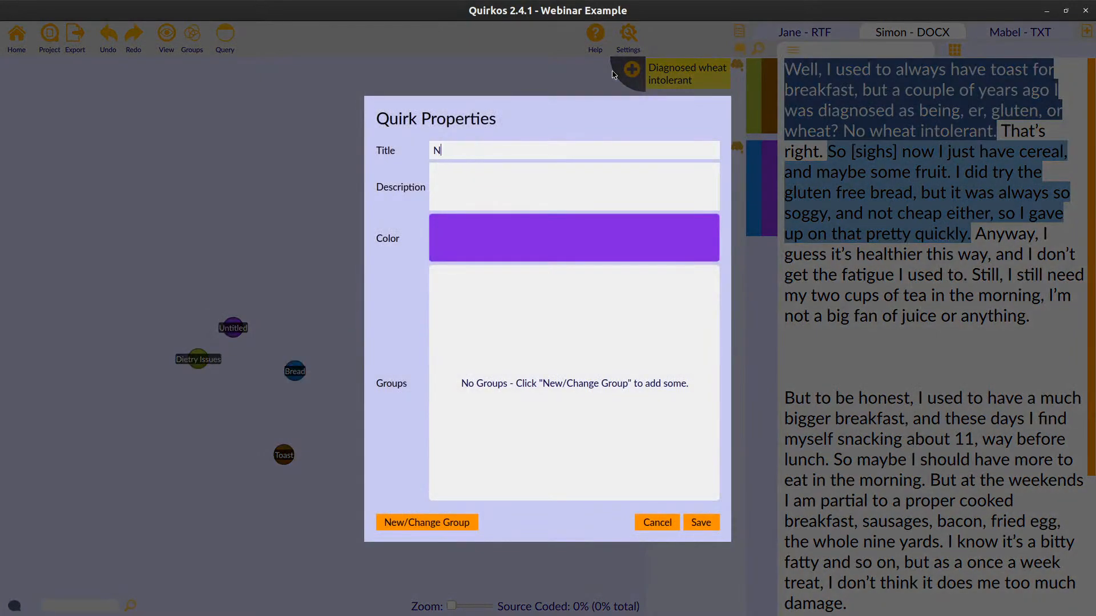
{"action": "type", "text": "egative"}
{"action": "left_click", "coordinate": [575, 242]}
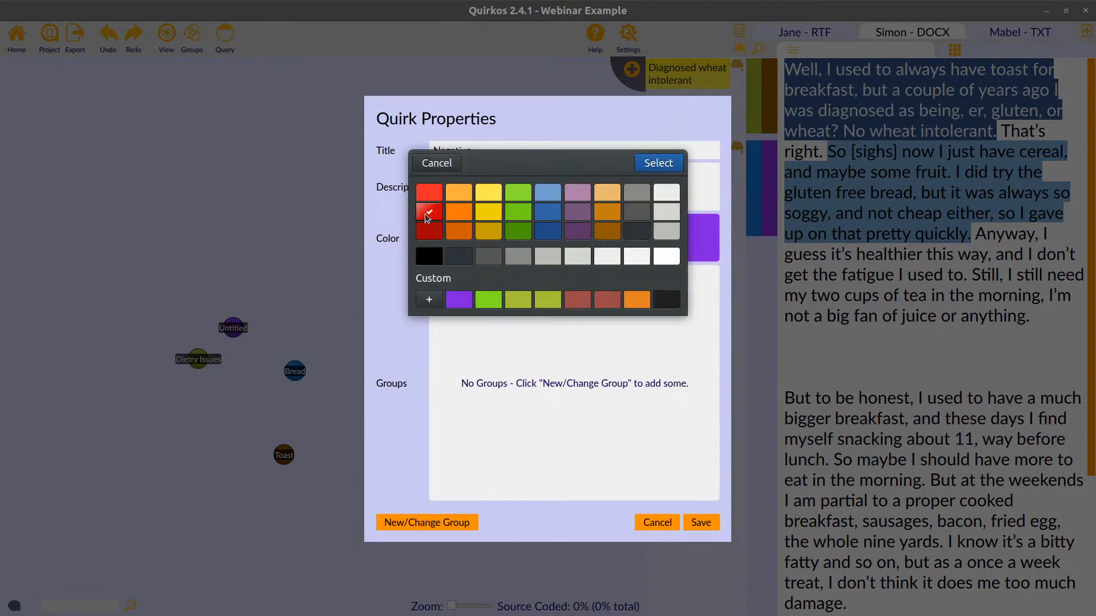
{"action": "left_click", "coordinate": [656, 162]}
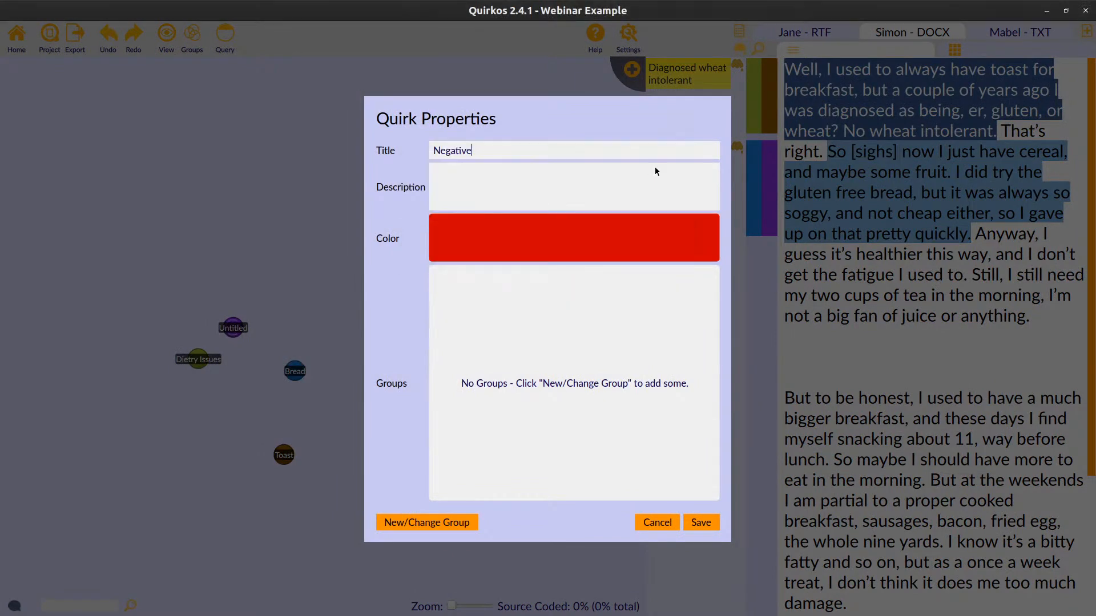
{"action": "left_click", "coordinate": [702, 522]}
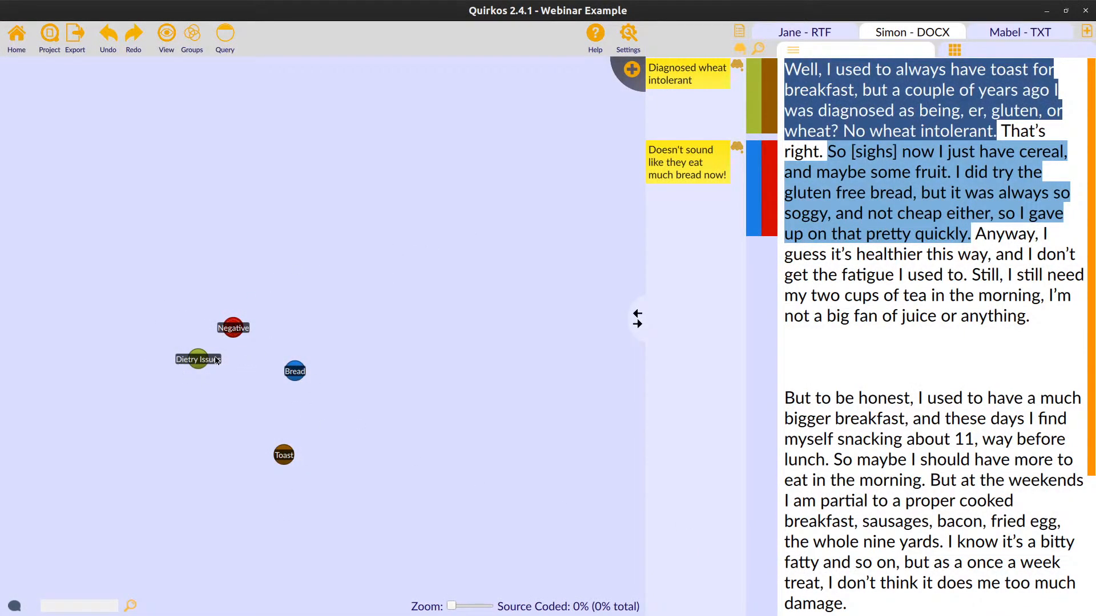
{"action": "left_click", "coordinate": [866, 210]}
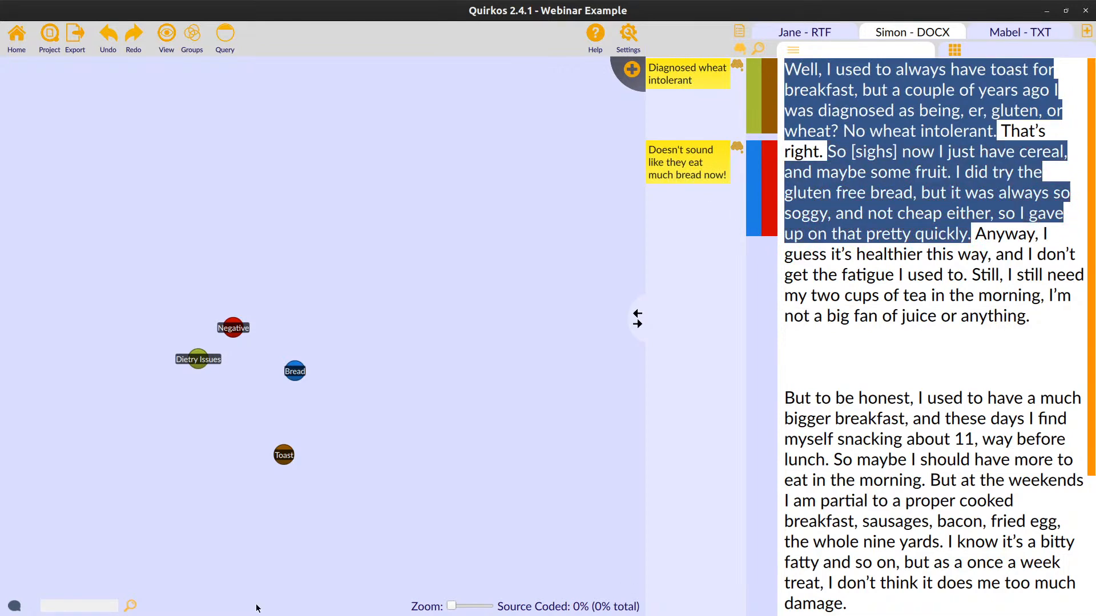
Rearrange the Negative, Bread, Dietry Issues and Toast Quirks so they are spread out across the upper canvas.
{"action": "left_click_drag", "start_coordinate": [238, 332], "coordinate": [485, 223]}
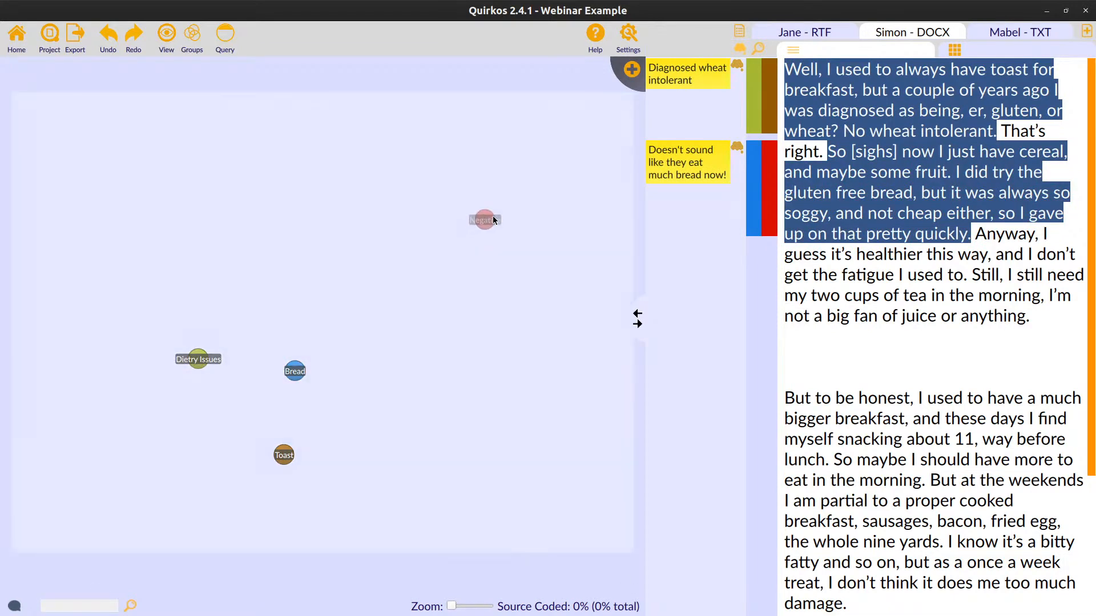
{"action": "left_click_drag", "start_coordinate": [297, 373], "coordinate": [275, 193]}
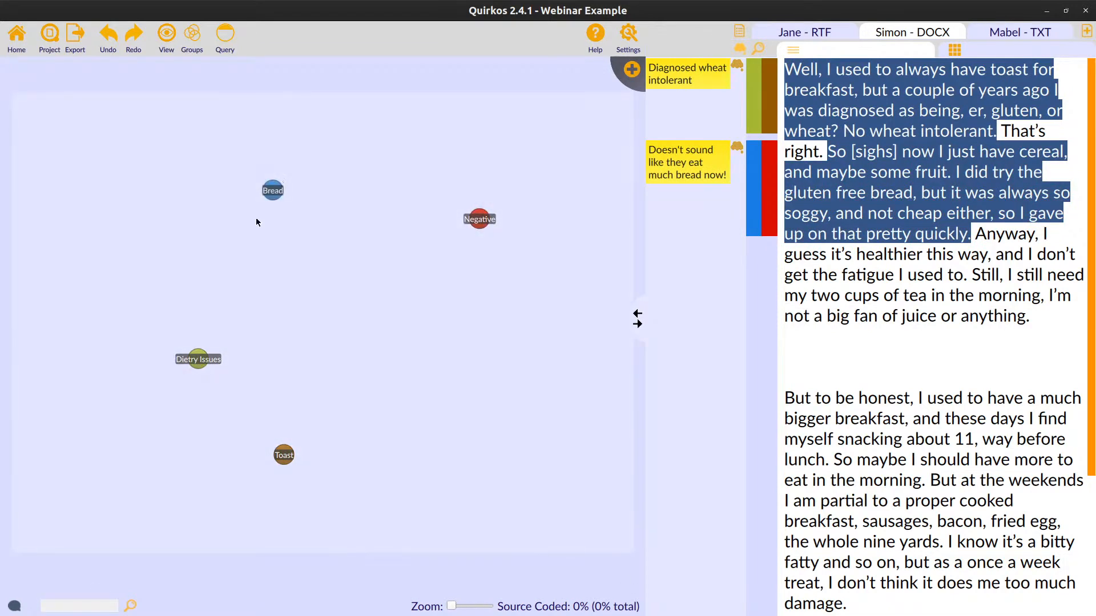
{"action": "left_click_drag", "start_coordinate": [212, 350], "coordinate": [337, 264]}
{"action": "left_click_drag", "start_coordinate": [284, 455], "coordinate": [411, 330]}
{"action": "mouse_move", "coordinate": [411, 329]}
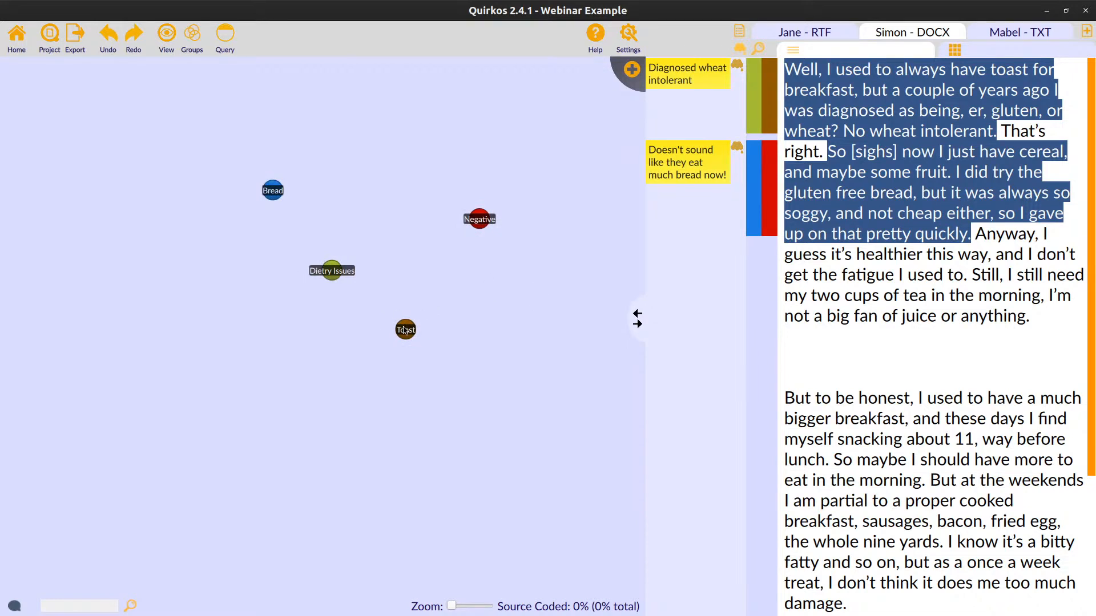
Nest Toast under the Bread Quirk, separate it, and nest it under Bread again.
{"action": "left_click_drag", "start_coordinate": [404, 330], "coordinate": [277, 182]}
{"action": "left_click_drag", "start_coordinate": [273, 209], "coordinate": [179, 286]}
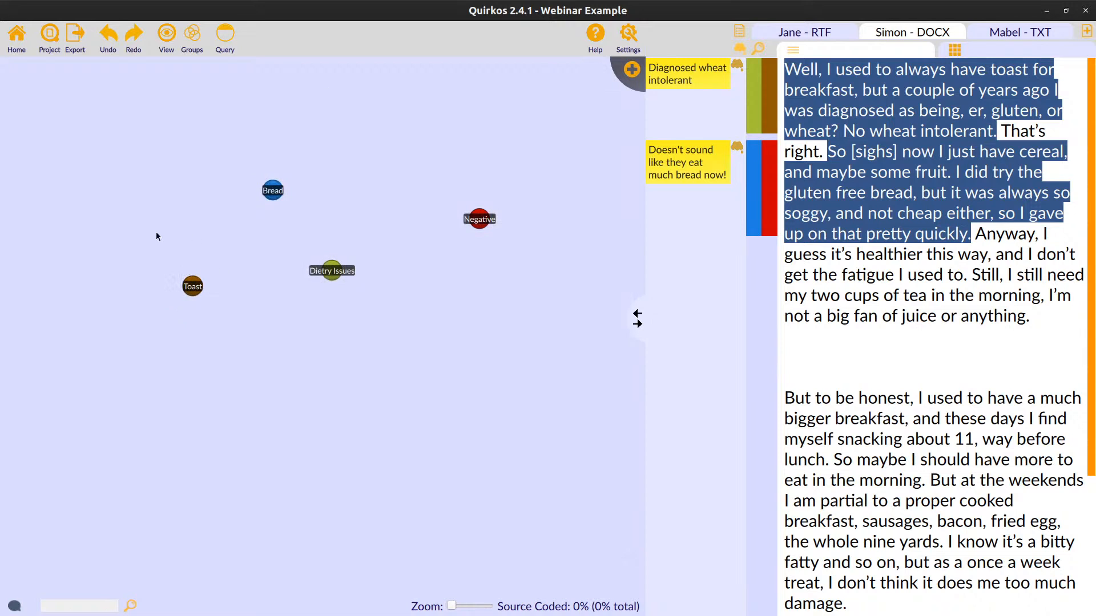
{"action": "left_click_drag", "start_coordinate": [194, 289], "coordinate": [270, 184]}
Add two new Quirks titled "Bagels" and "Morning rolls" and nest both under the Bread Quirk.
{"action": "left_click", "coordinate": [630, 71]}
{"action": "type", "text": "Bagels"}
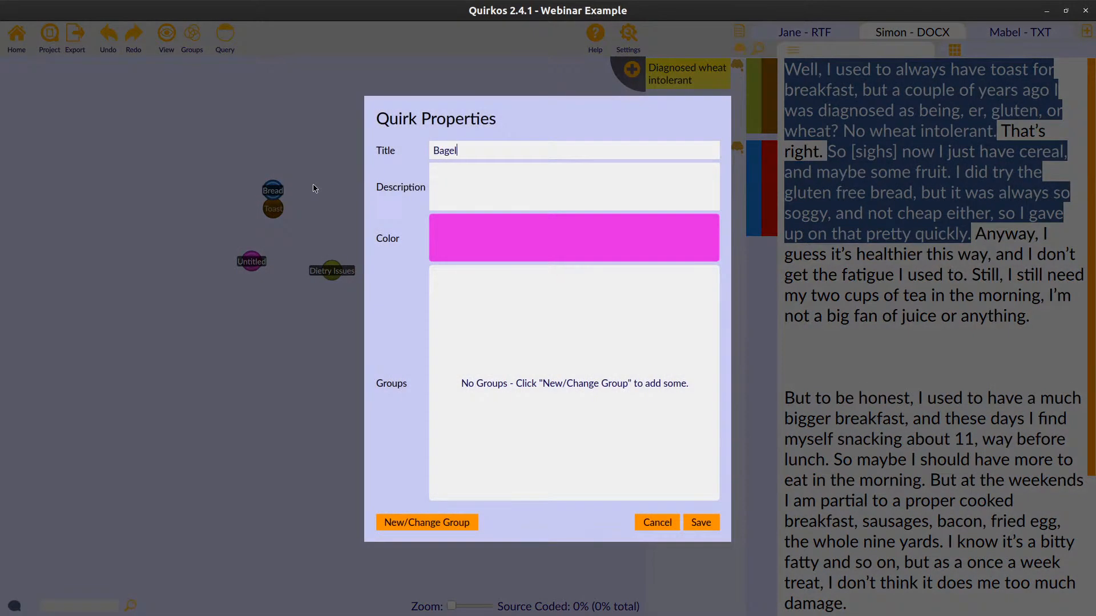
{"action": "left_click", "coordinate": [701, 521]}
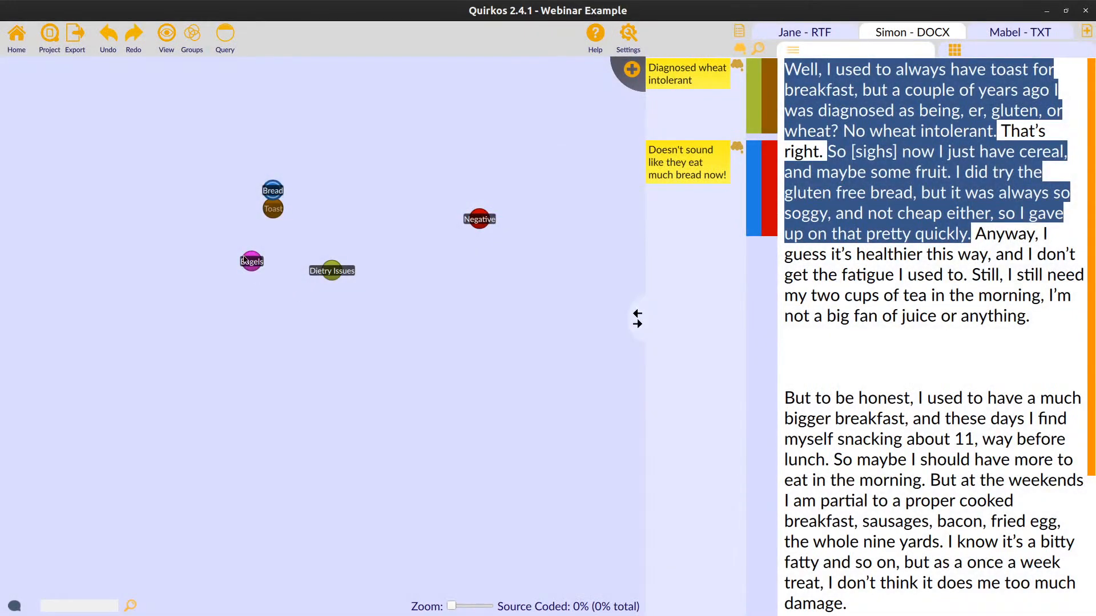
{"action": "left_click", "coordinate": [627, 72]}
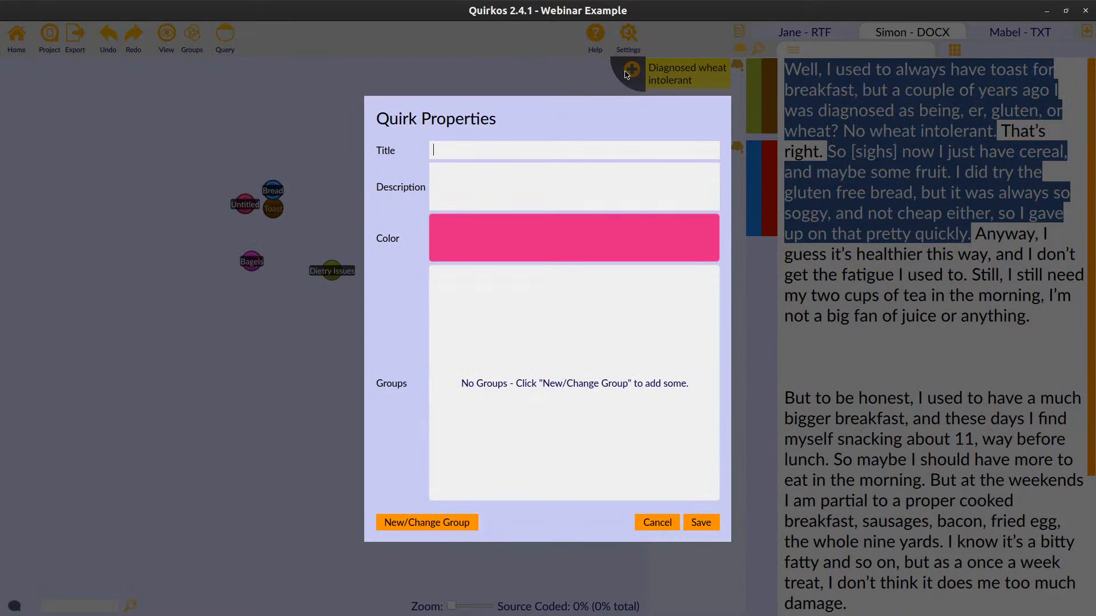
{"action": "type", "text": "Morning rolls"}
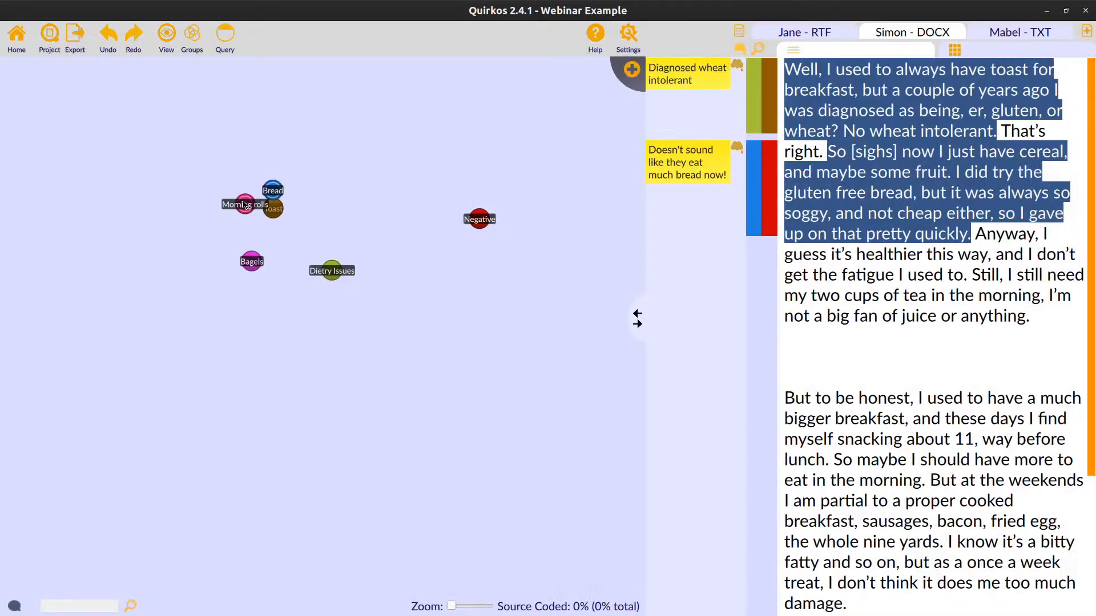
{"action": "left_click_drag", "start_coordinate": [245, 199], "coordinate": [277, 180]}
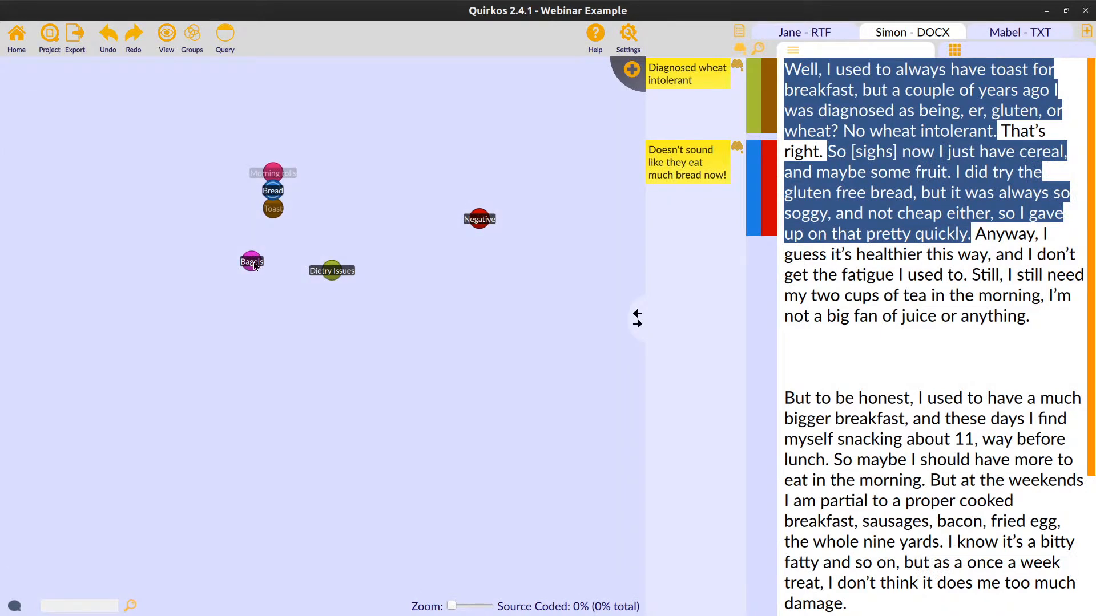
{"action": "left_click_drag", "start_coordinate": [254, 263], "coordinate": [272, 180]}
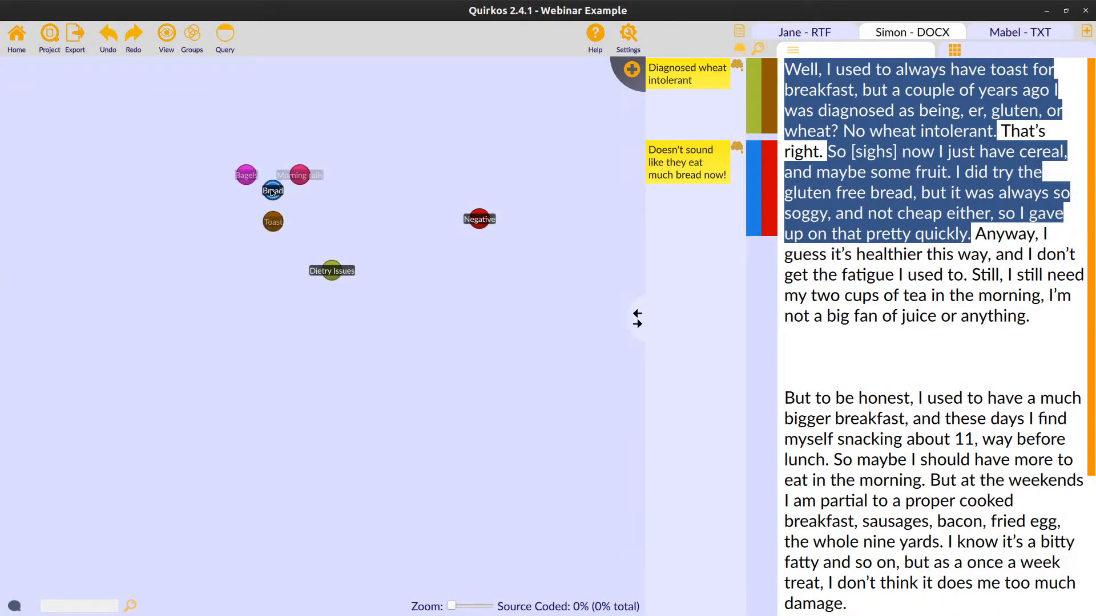
Code the second paragraph's opening, from "But to be honest" to "find myself sna", to the Toast Quirk and clear the selection.
{"action": "left_click_drag", "start_coordinate": [785, 399], "coordinate": [859, 439]}
{"action": "left_click_drag", "start_coordinate": [925, 397], "coordinate": [263, 220]}
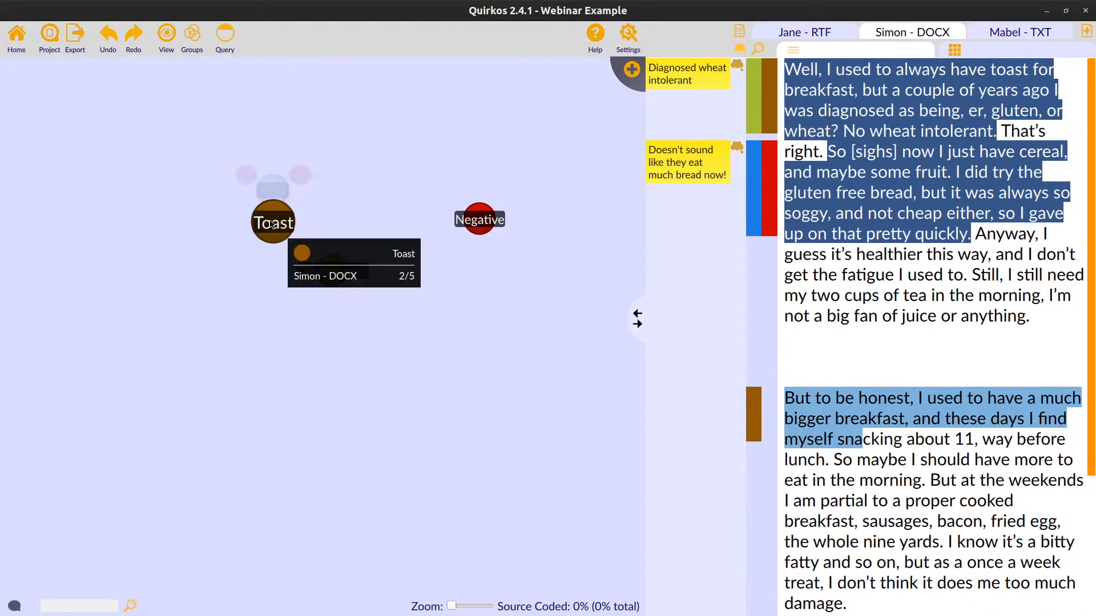
{"action": "left_click", "coordinate": [955, 483]}
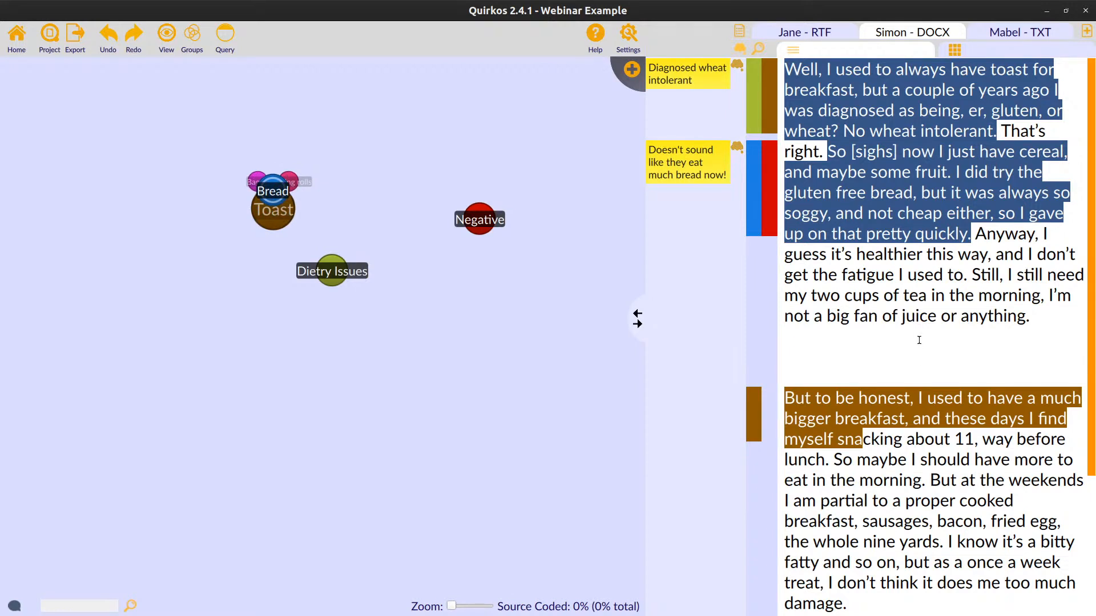
{"action": "scroll", "coordinate": [919, 341], "scroll_direction": "down", "scroll_amount": 3}
{"action": "scroll", "coordinate": [918, 341], "scroll_direction": "up", "scroll_amount": 3}
{"action": "scroll", "coordinate": [939, 241], "scroll_direction": "down", "scroll_amount": 2}
{"action": "scroll", "coordinate": [939, 241], "scroll_direction": "up", "scroll_amount": 1}
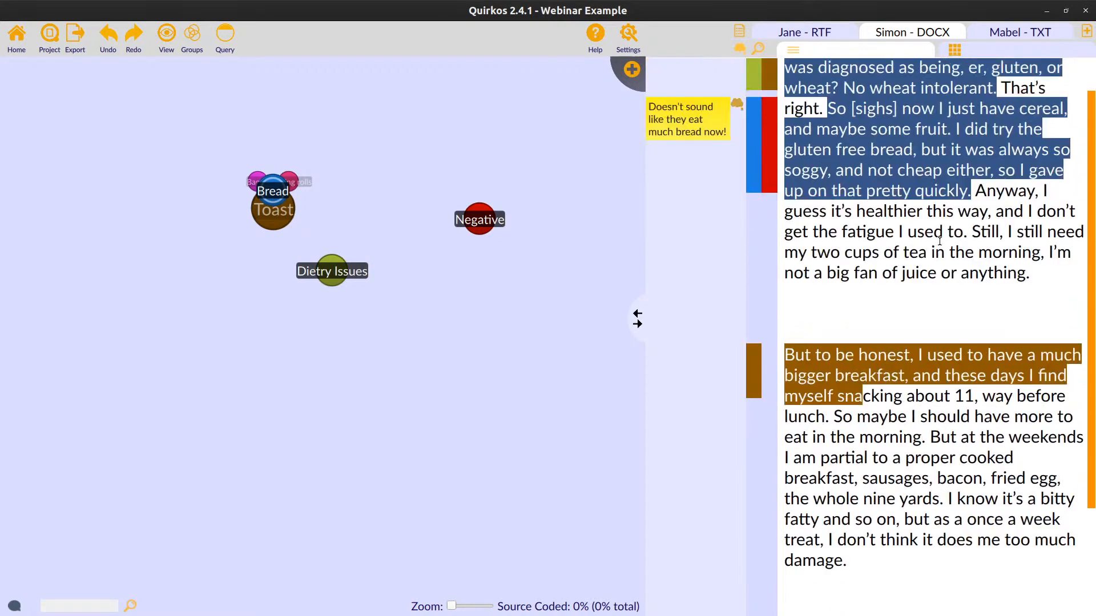
{"action": "scroll", "coordinate": [940, 241], "scroll_direction": "up", "scroll_amount": 1}
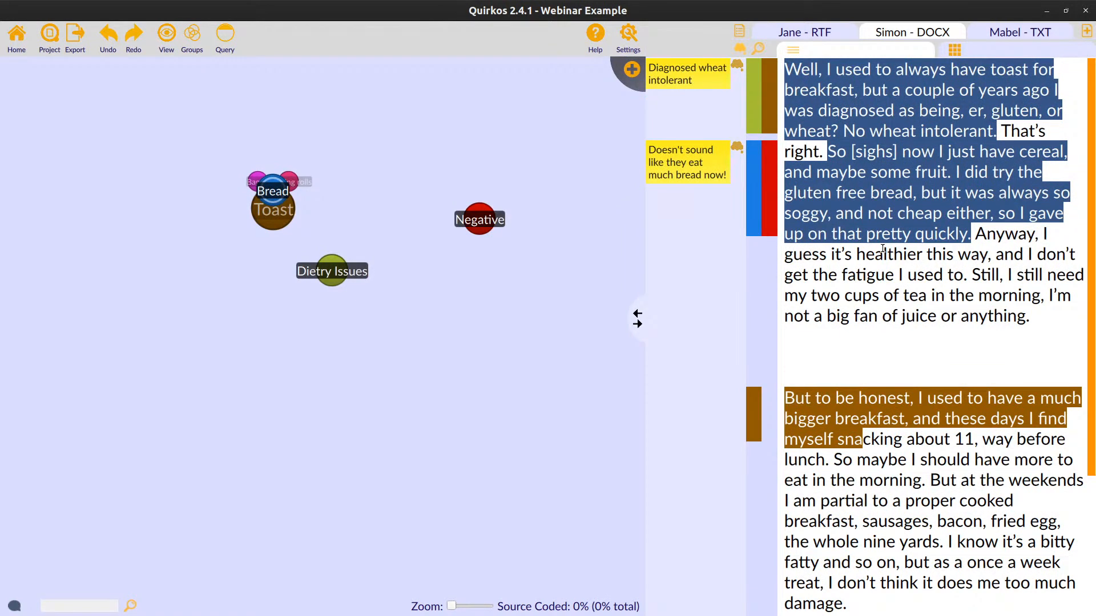
Open the text search and search all sources for "toast".
{"action": "left_click", "coordinate": [757, 51]}
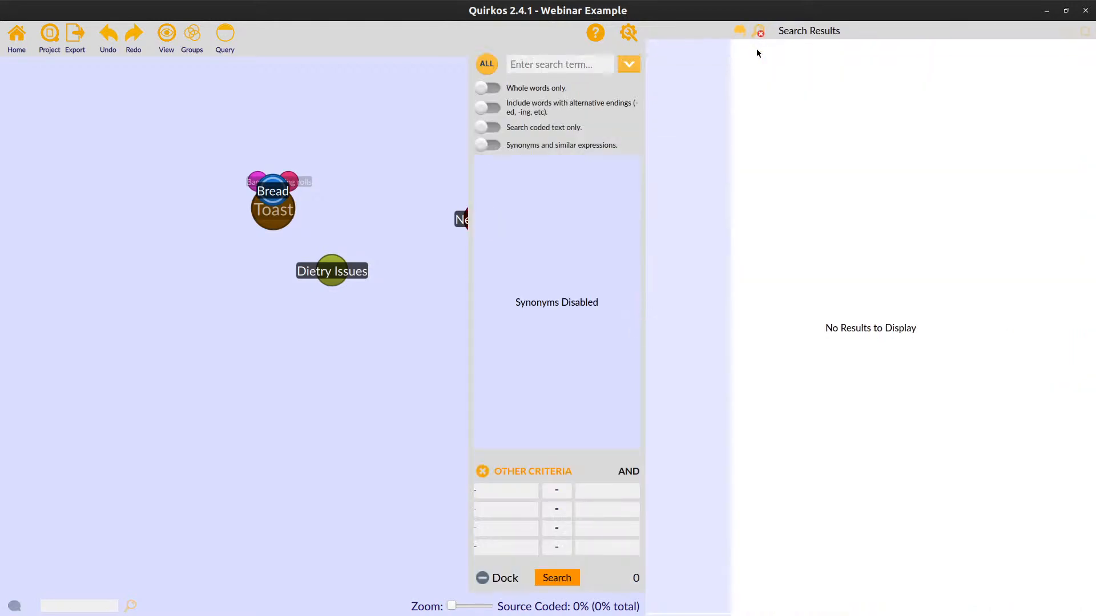
{"action": "type", "text": "toast"}
{"action": "key", "text": "Return"}
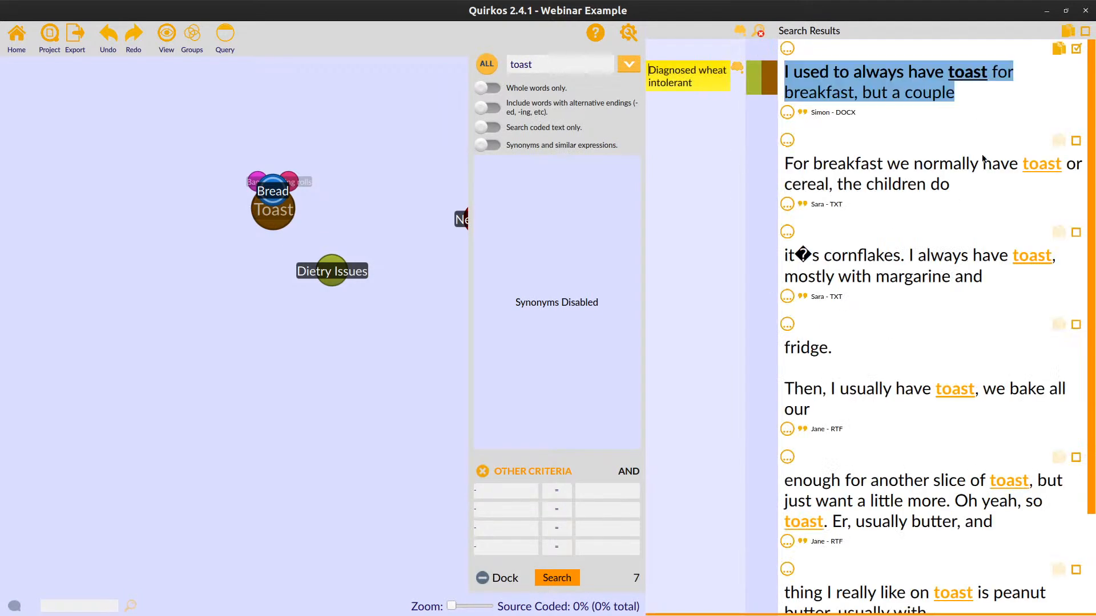
Code "For breakfast we normally have toast or cereal," and "I always have toast, mostly with margarine and jam?" in the expanded results to Toast.
{"action": "left_click", "coordinate": [786, 205]}
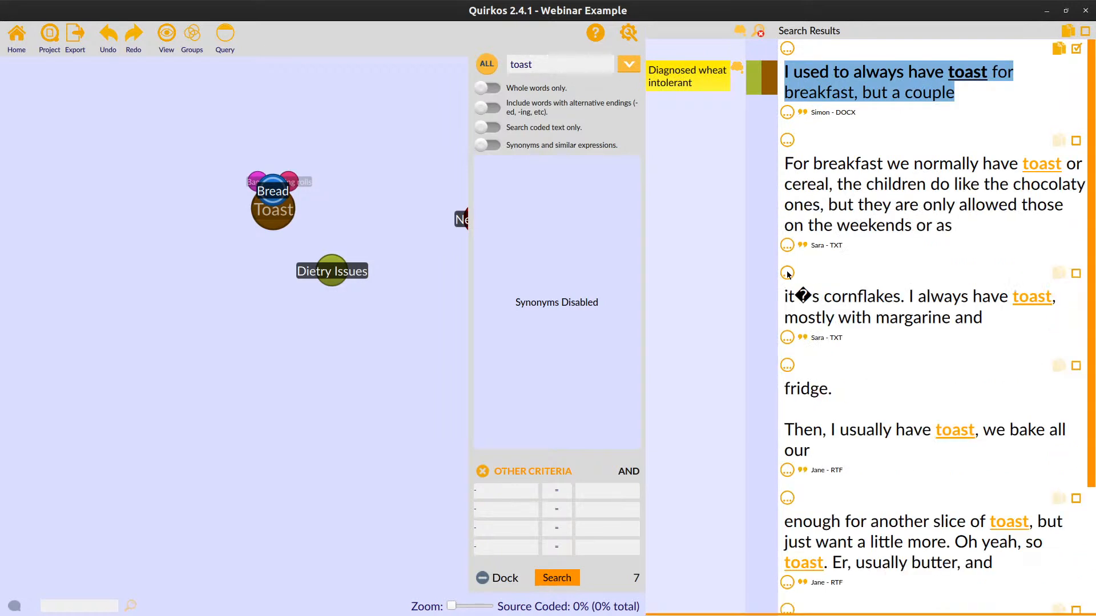
{"action": "left_click_drag", "start_coordinate": [785, 163], "coordinate": [270, 198]}
{"action": "left_click", "coordinate": [804, 178]}
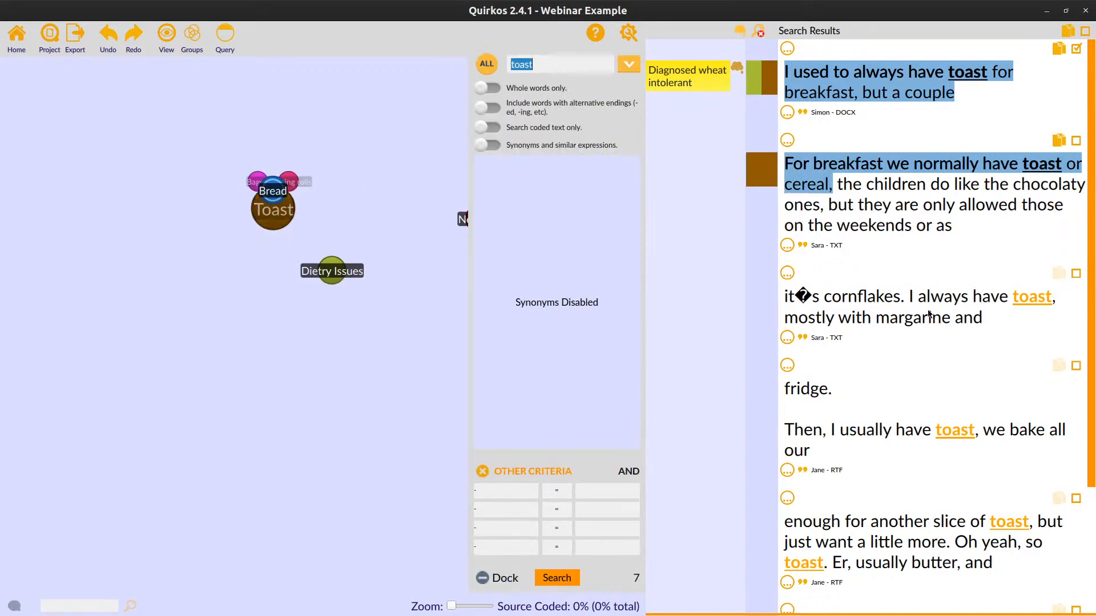
{"action": "left_click", "coordinate": [788, 338]}
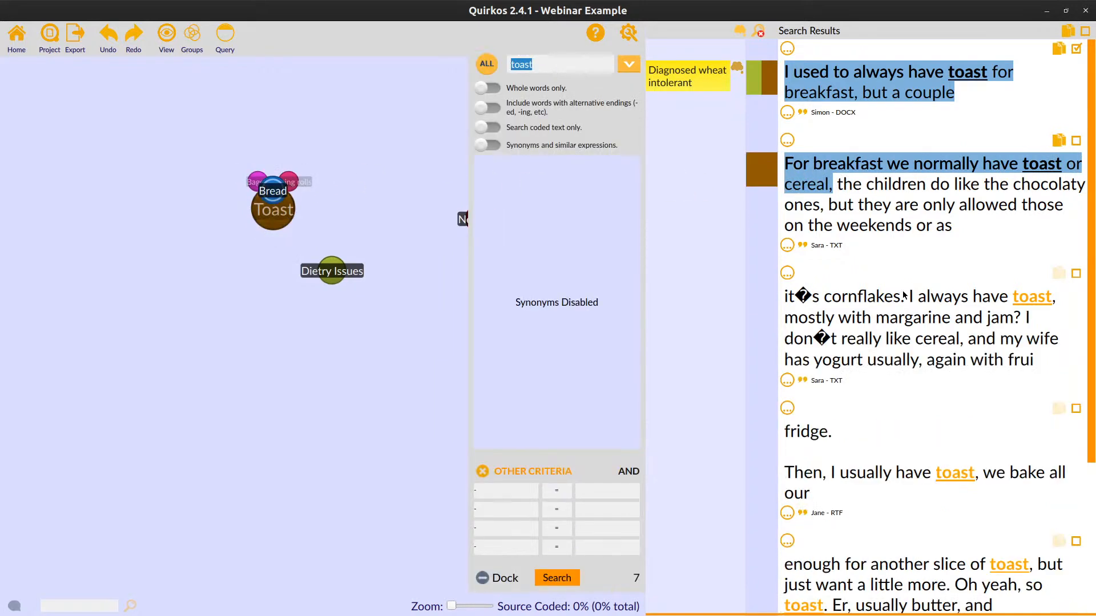
{"action": "left_click_drag", "start_coordinate": [908, 297], "coordinate": [246, 216]}
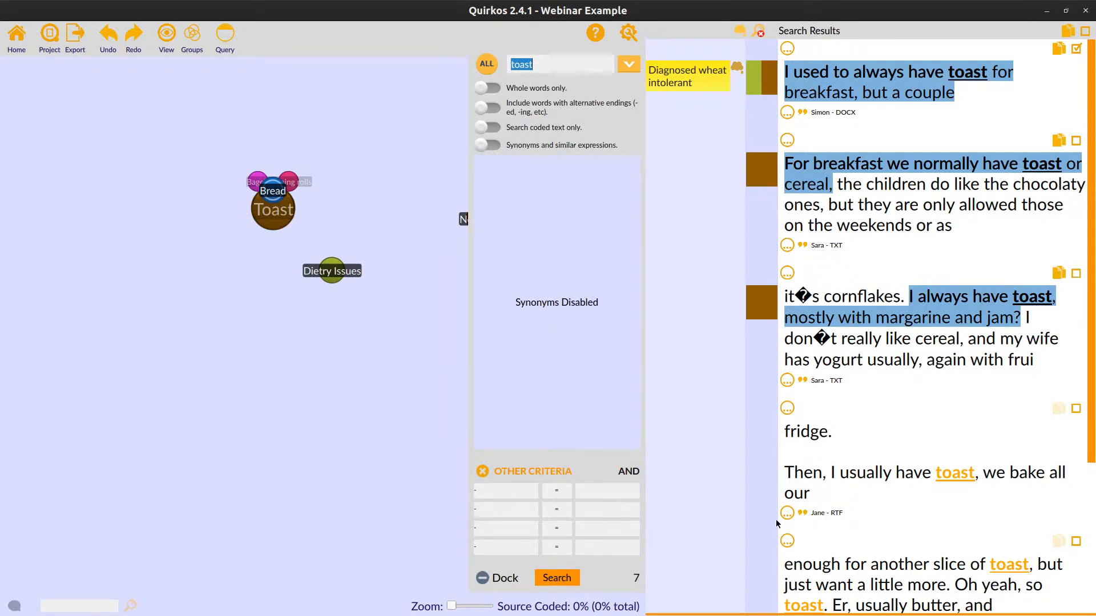
Rerun the "toast" search with synonyms and similar expressions enabled, review the results, and close the search.
{"action": "scroll", "coordinate": [970, 366], "scroll_direction": "down", "scroll_amount": 3}
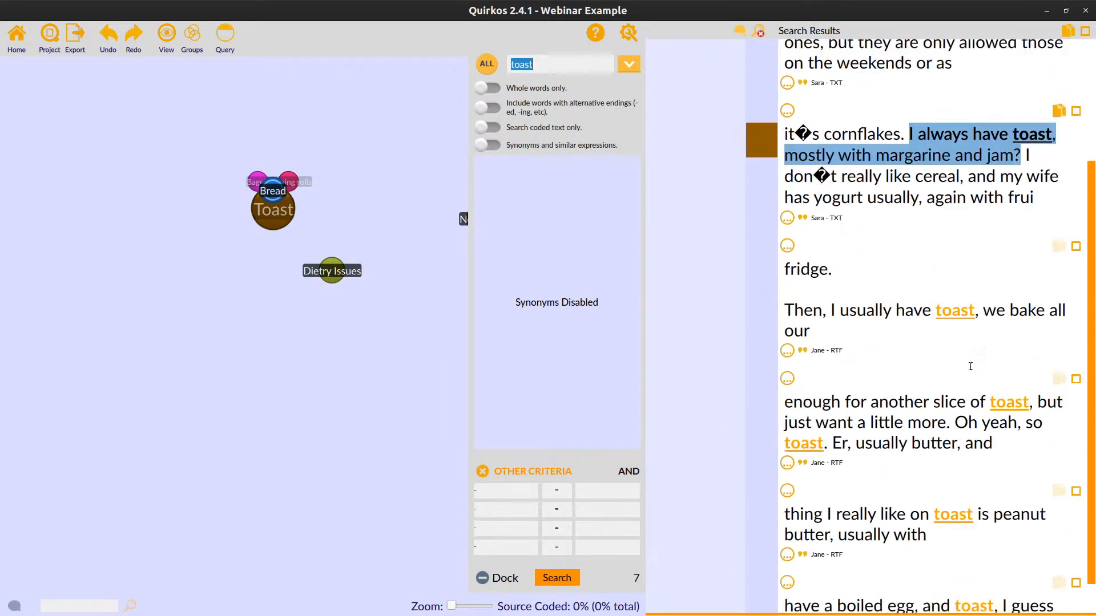
{"action": "scroll", "coordinate": [970, 366], "scroll_direction": "up", "scroll_amount": 3}
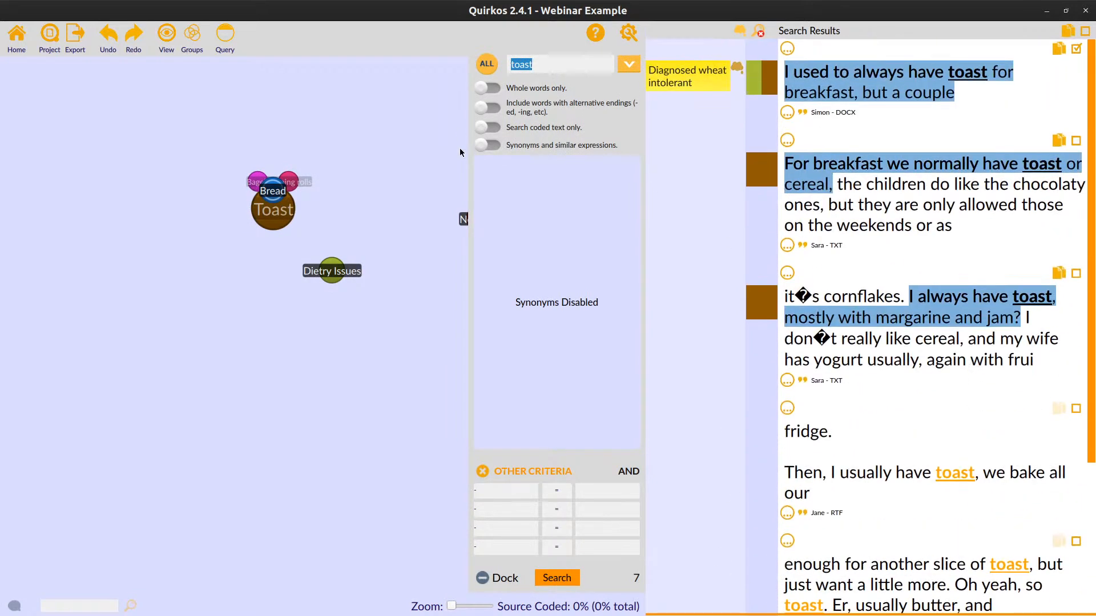
{"action": "left_click", "coordinate": [494, 144]}
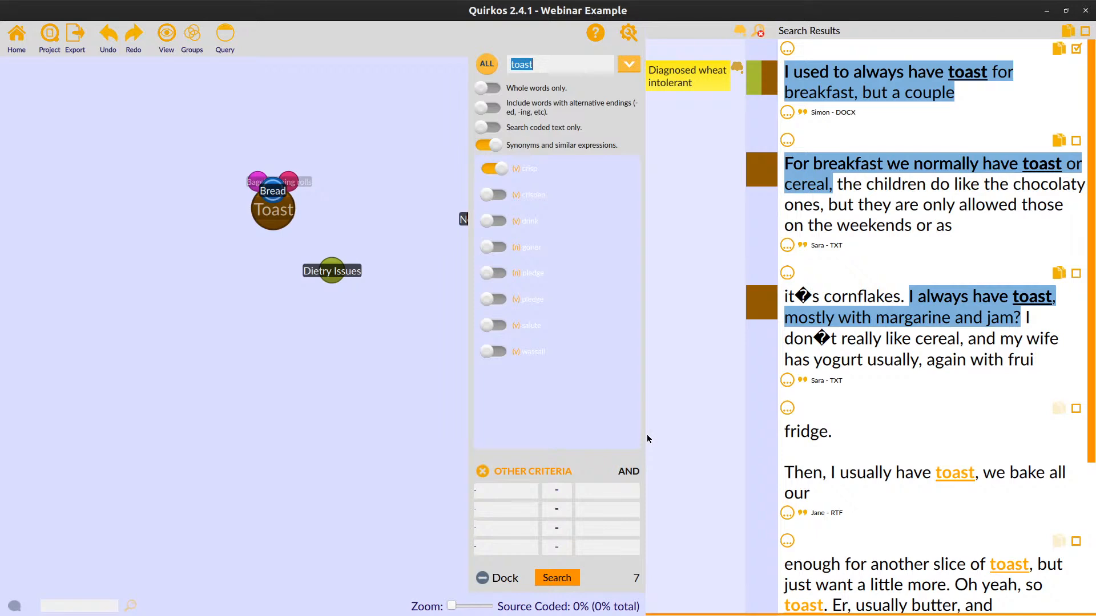
{"action": "left_click", "coordinate": [546, 578]}
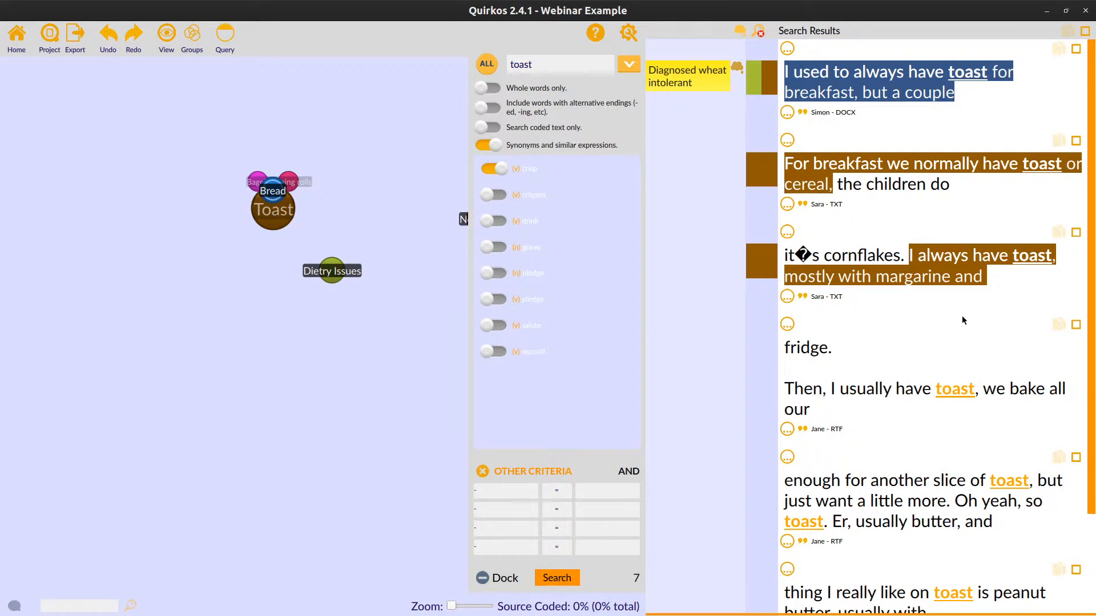
{"action": "scroll", "coordinate": [963, 321], "scroll_direction": "down", "scroll_amount": 3}
{"action": "scroll", "coordinate": [963, 320], "scroll_direction": "up", "scroll_amount": 3}
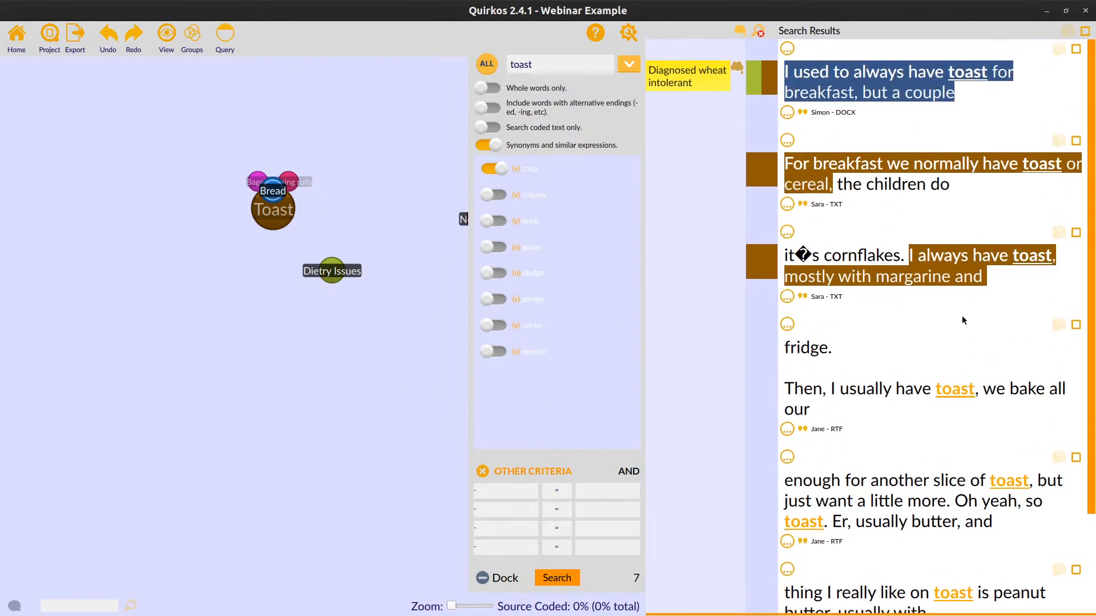
{"action": "left_click", "coordinate": [758, 32]}
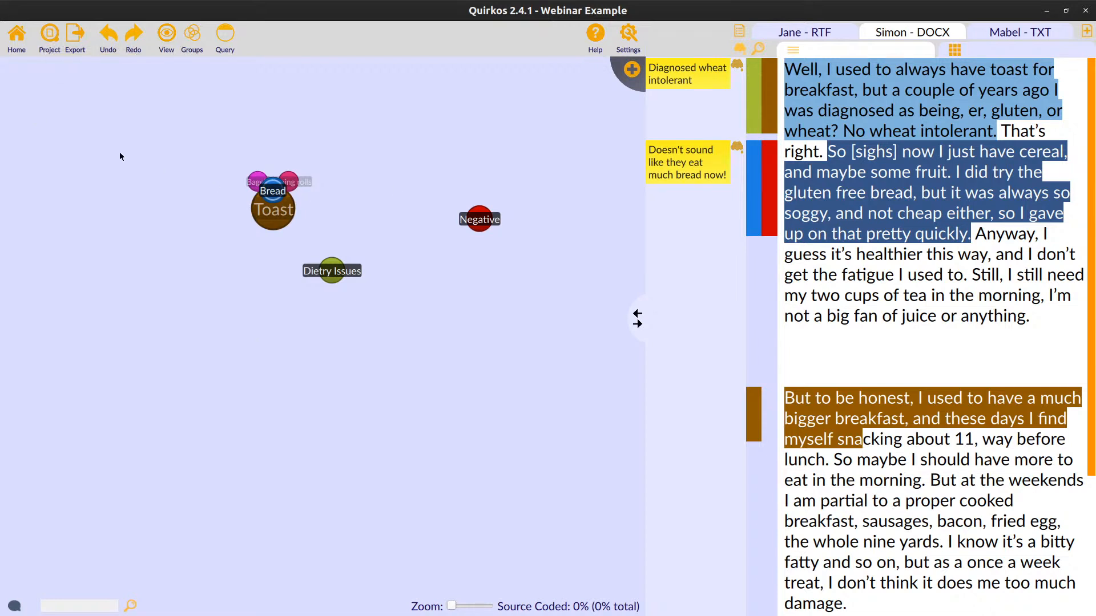
Create a word cloud of the whole project and enlarge its report window.
{"action": "left_click", "coordinate": [72, 41]}
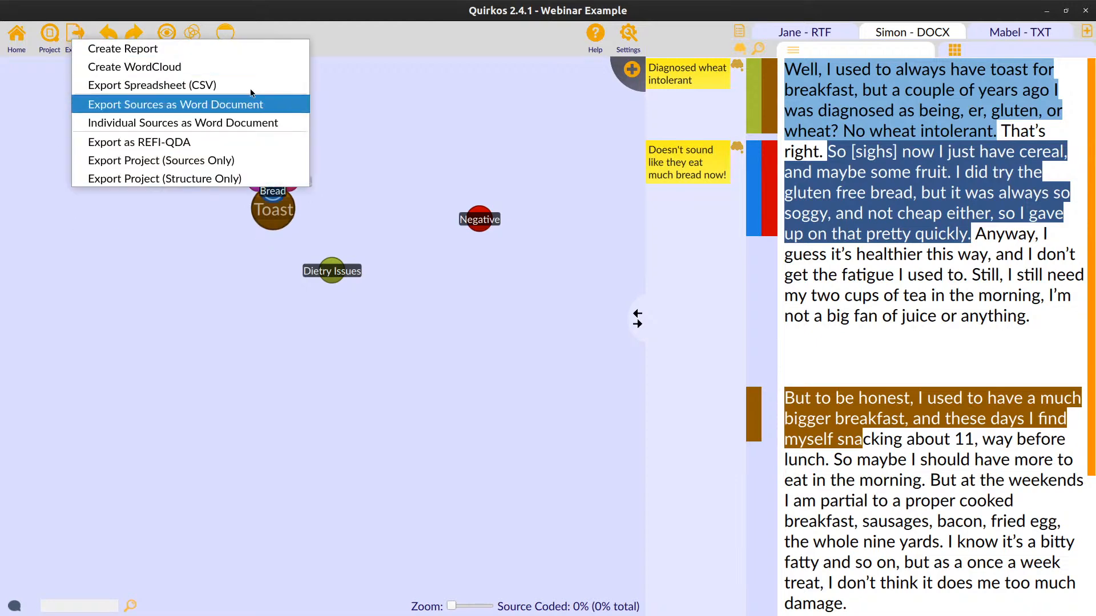
{"action": "left_click", "coordinate": [239, 65]}
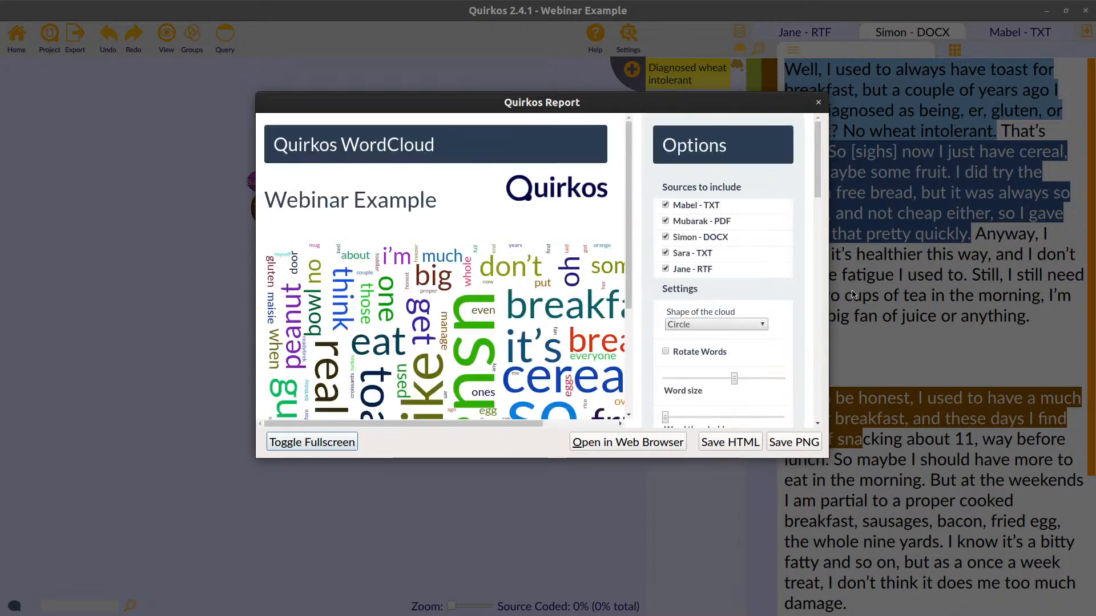
{"action": "left_click_drag", "start_coordinate": [827, 458], "coordinate": [979, 552]}
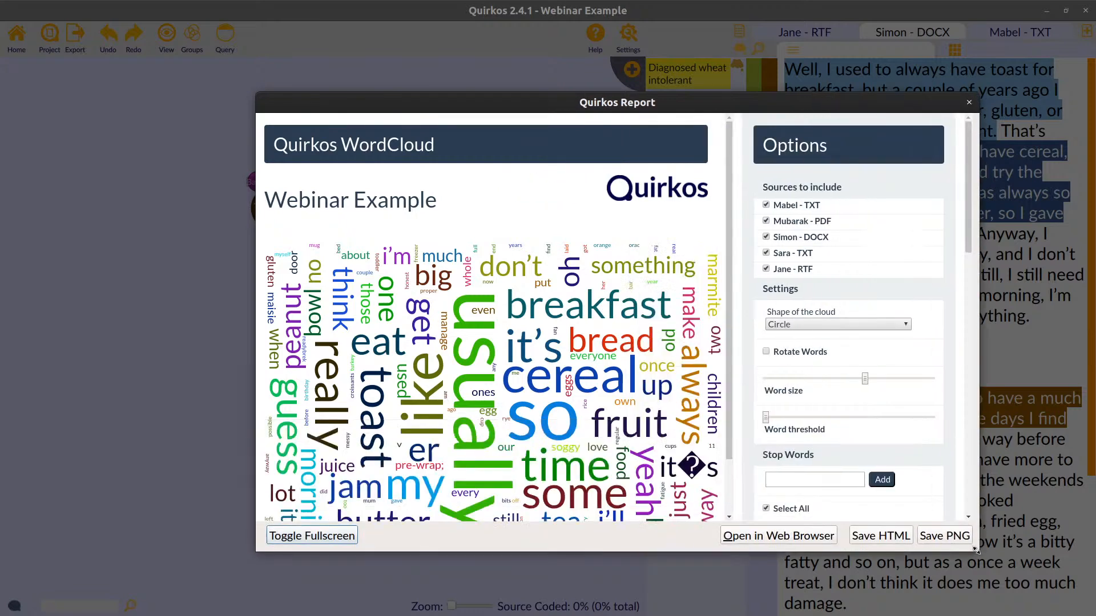
Exclude the second and fourth listed sources from the word cloud, and include both of them again.
{"action": "left_click", "coordinate": [767, 254]}
{"action": "left_click", "coordinate": [765, 222]}
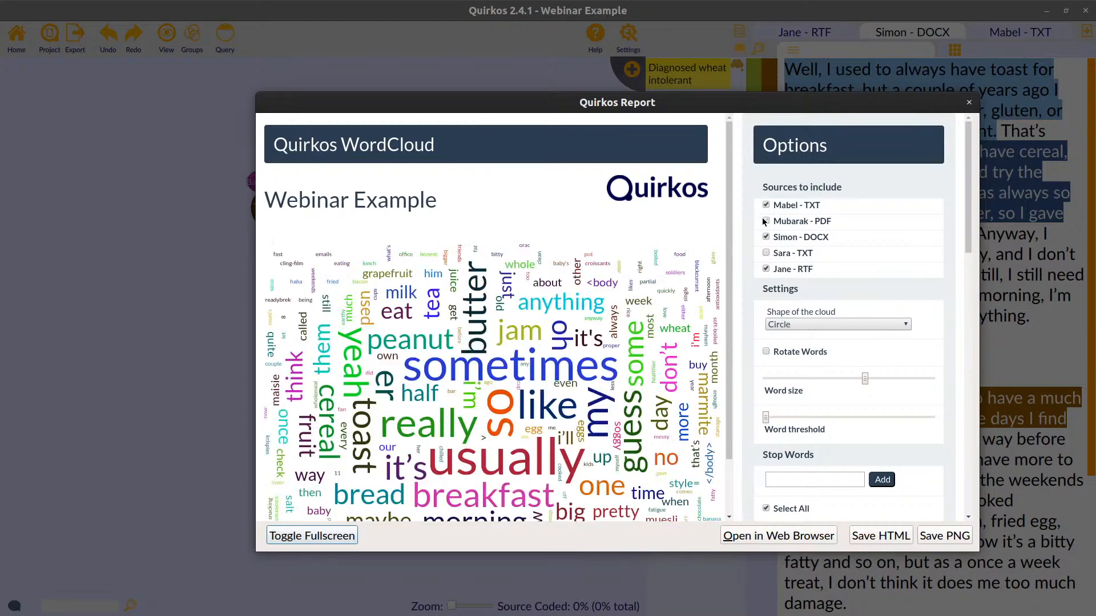
{"action": "left_click", "coordinate": [765, 221]}
{"action": "left_click", "coordinate": [766, 253]}
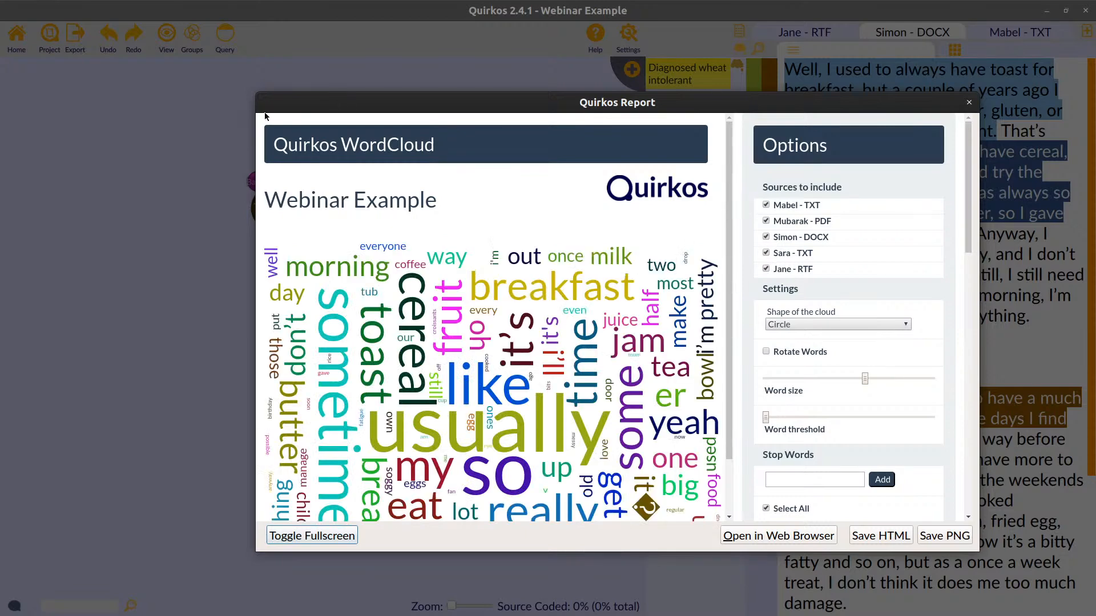
Enlarge the report window further and add "so" and "er" to the word cloud's stop words.
{"action": "left_click_drag", "start_coordinate": [255, 93], "coordinate": [73, 38]}
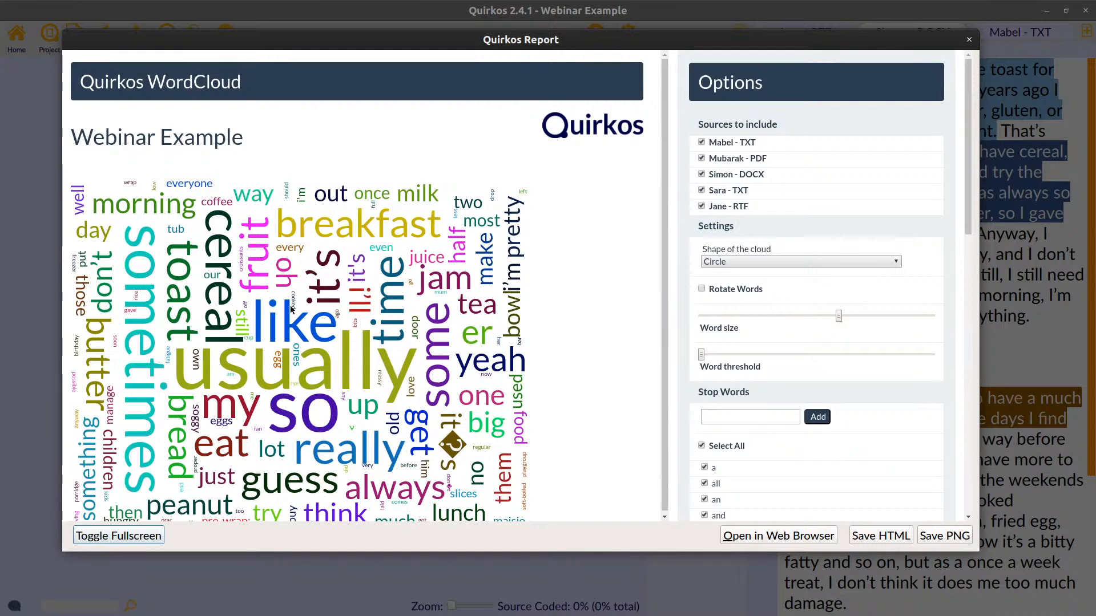
{"action": "left_click", "coordinate": [743, 409]}
{"action": "scroll", "coordinate": [876, 420], "scroll_direction": "down", "scroll_amount": 10}
{"action": "scroll", "coordinate": [876, 420], "scroll_direction": "up", "scroll_amount": 8}
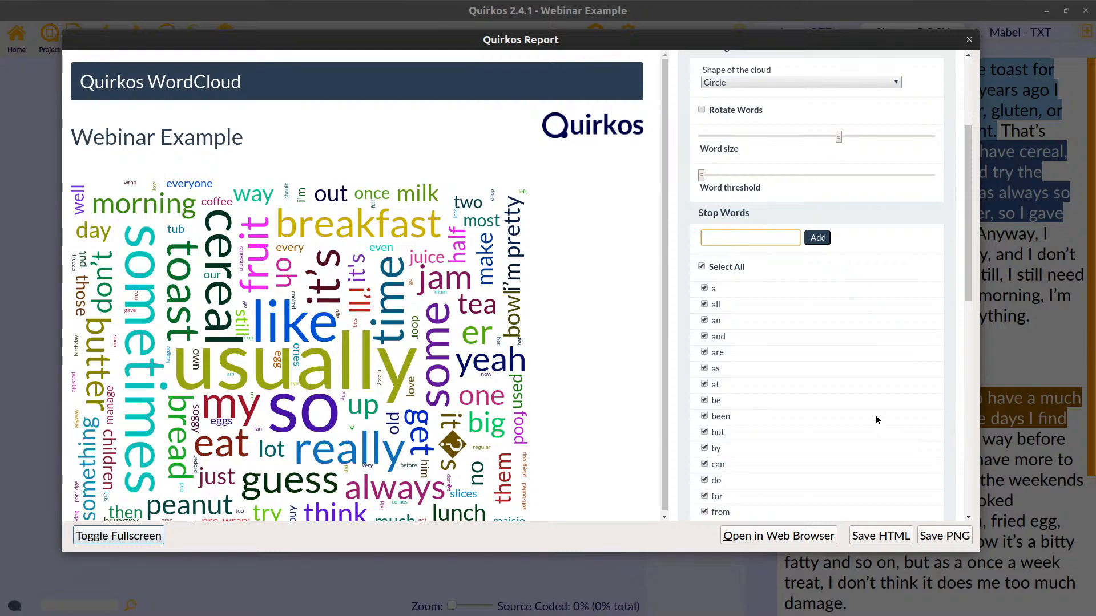
{"action": "type", "text": "so"}
{"action": "left_click", "coordinate": [817, 237]}
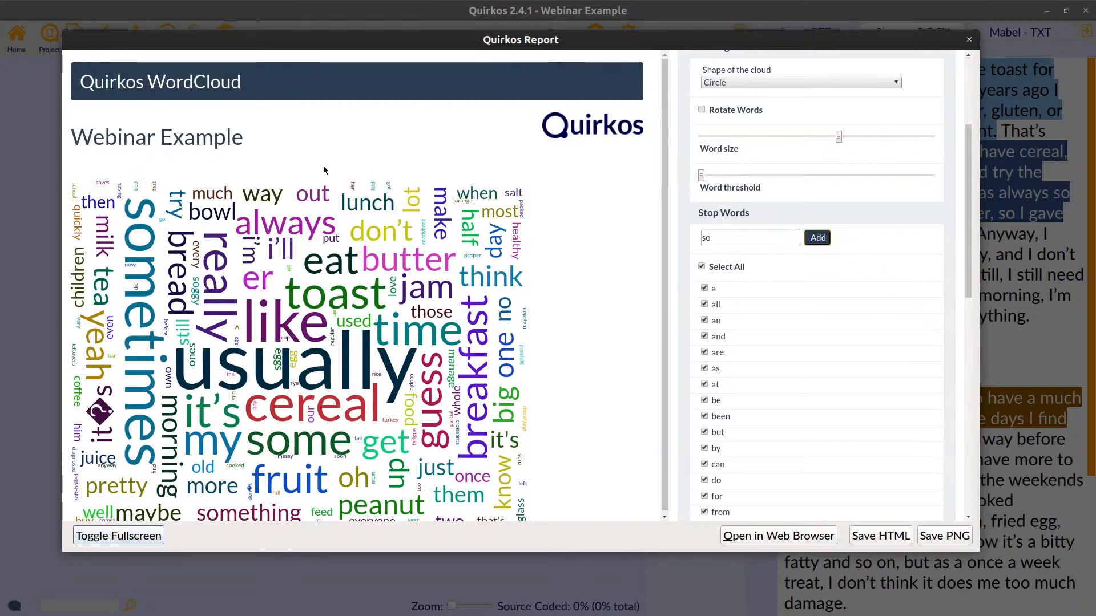
{"action": "double_click", "coordinate": [765, 239]}
{"action": "type", "text": "er"}
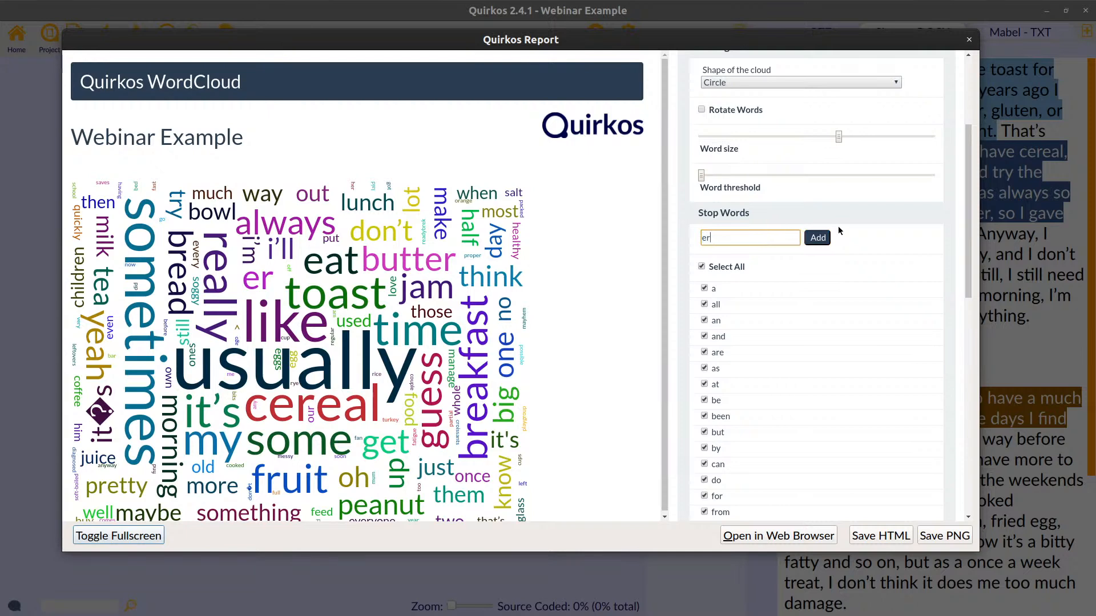
{"action": "left_click", "coordinate": [823, 239]}
Reduce the word cloud's word size slightly and raise its word threshold to drop rare words.
{"action": "scroll", "coordinate": [880, 147], "scroll_direction": "up", "scroll_amount": 3}
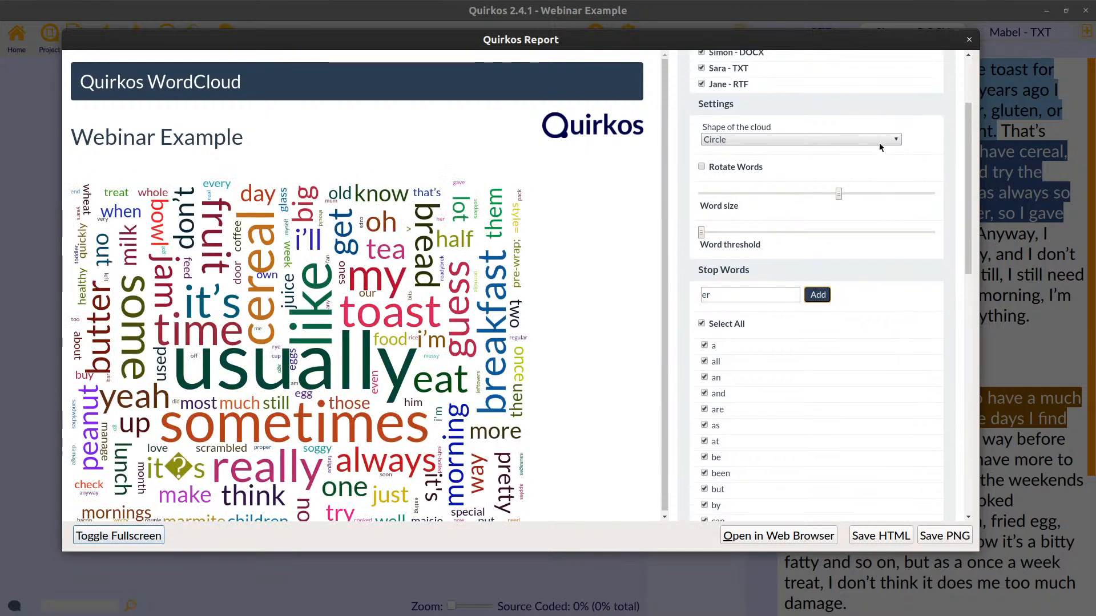
{"action": "mouse_move", "coordinate": [838, 320]}
{"action": "left_mouse_down"}
{"action": "mouse_move", "coordinate": [798, 319]}
{"action": "mouse_move", "coordinate": [840, 321]}
{"action": "mouse_move", "coordinate": [824, 320]}
{"action": "left_mouse_up"}
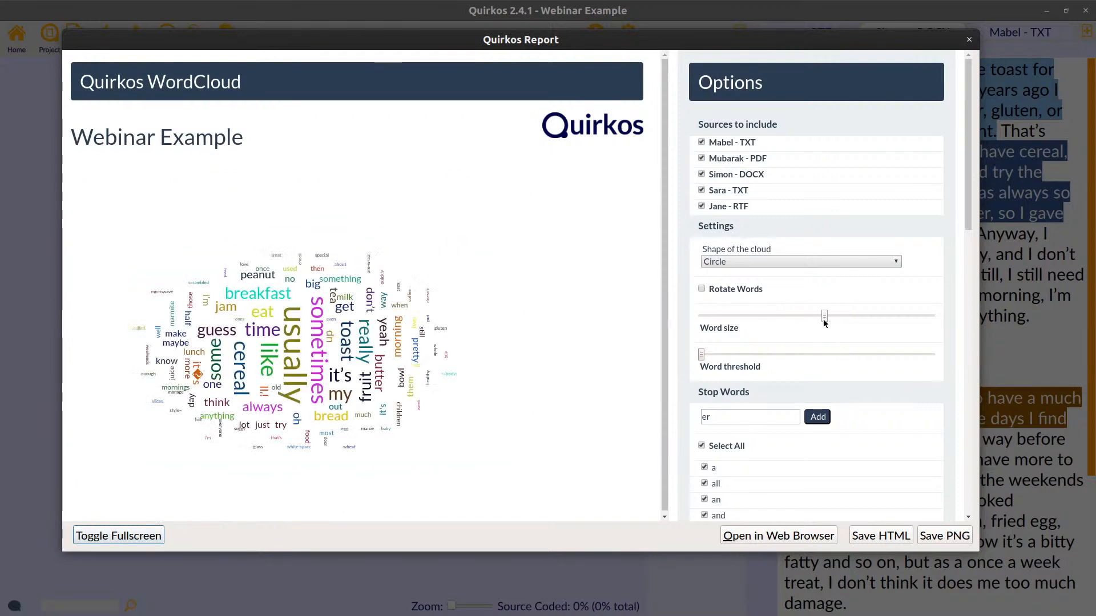
{"action": "left_click_drag", "start_coordinate": [701, 355], "coordinate": [734, 368]}
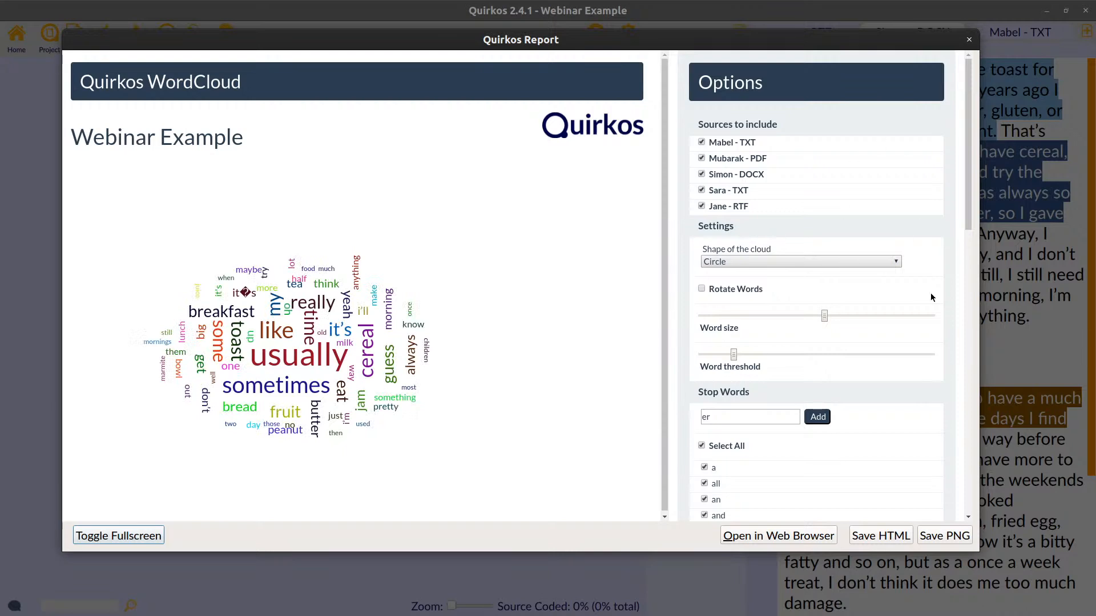
Expand the list of words in the project, examine the number of occurrences per word, and close the report.
{"action": "scroll", "coordinate": [931, 297], "scroll_direction": "down", "scroll_amount": 10}
{"action": "left_click", "coordinate": [726, 475]}
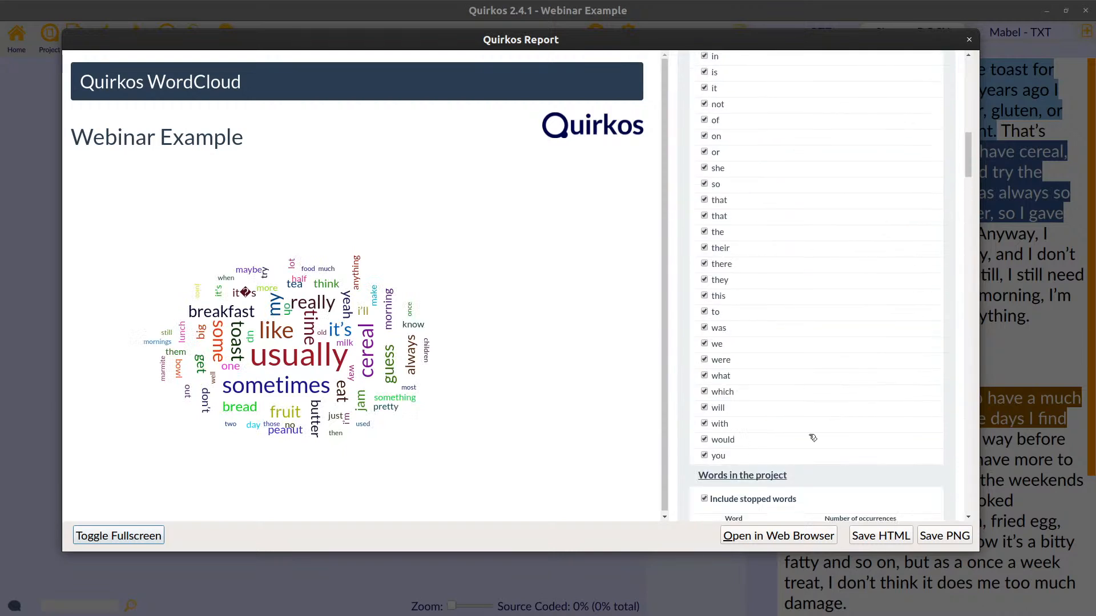
{"action": "scroll", "coordinate": [942, 338], "scroll_direction": "down", "scroll_amount": 6}
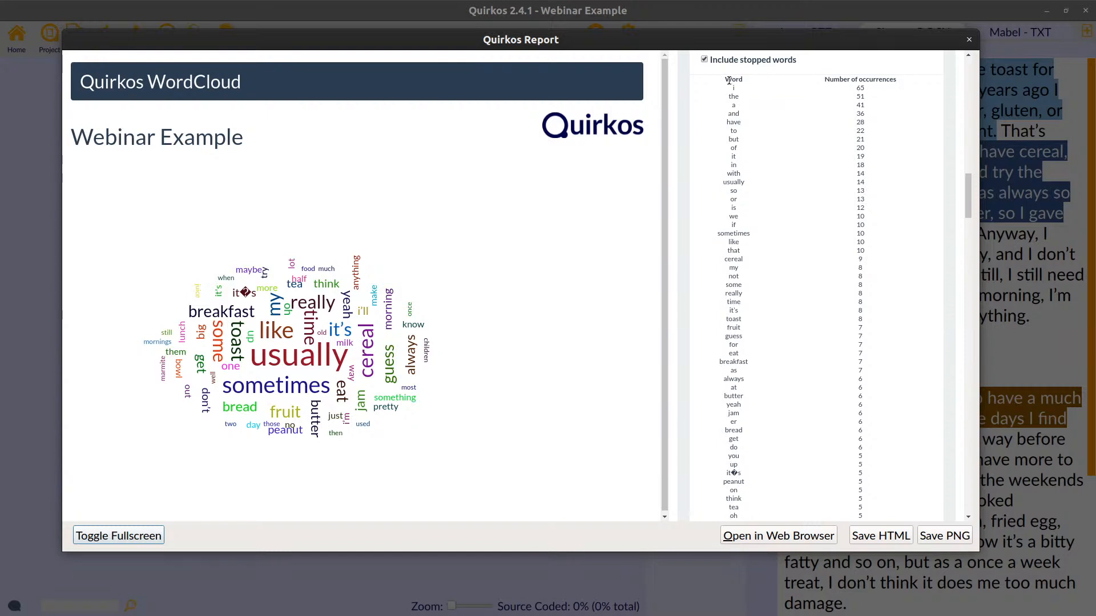
{"action": "left_click_drag", "start_coordinate": [731, 79], "coordinate": [877, 129]}
{"action": "left_click", "coordinate": [877, 129]}
{"action": "double_click", "coordinate": [736, 322]}
{"action": "double_click", "coordinate": [734, 328]}
{"action": "left_click", "coordinate": [970, 40]}
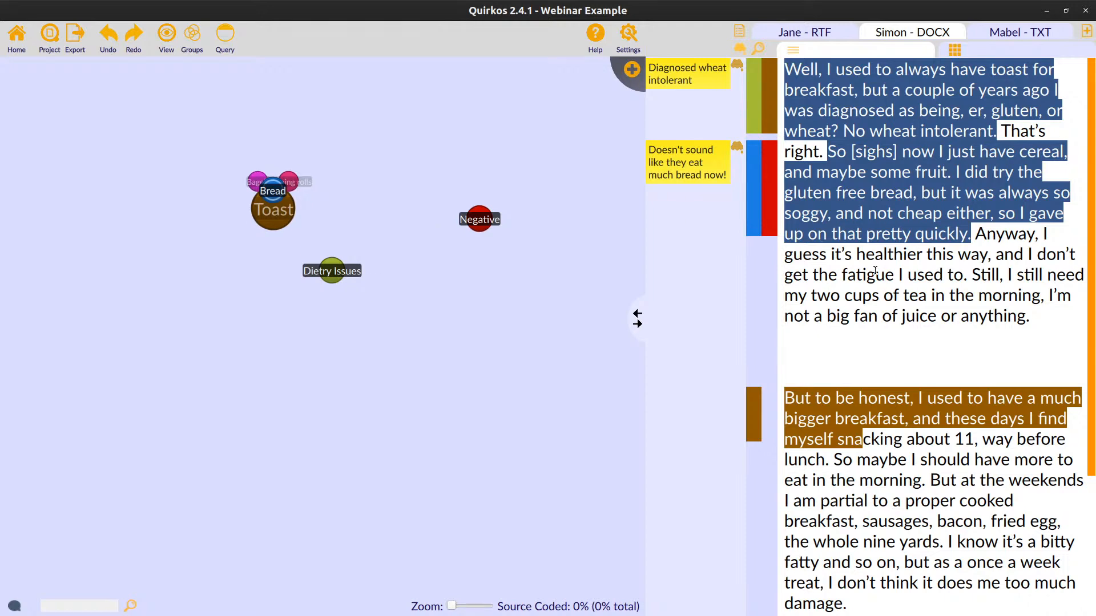
{"action": "scroll", "coordinate": [964, 398], "scroll_direction": "down", "scroll_amount": 3}
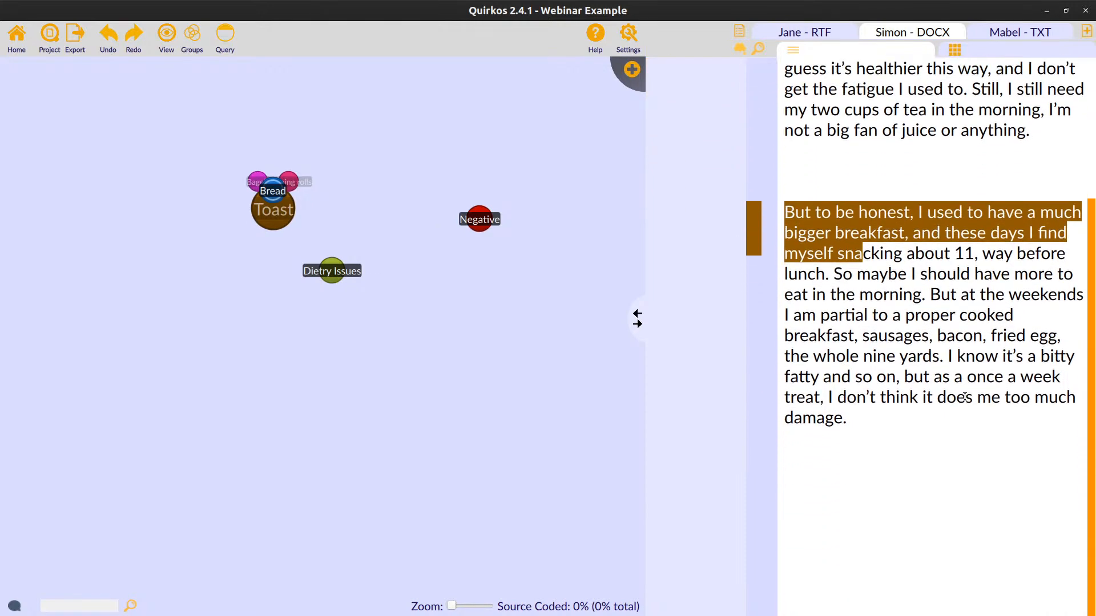
{"action": "scroll", "coordinate": [965, 398], "scroll_direction": "up", "scroll_amount": 3}
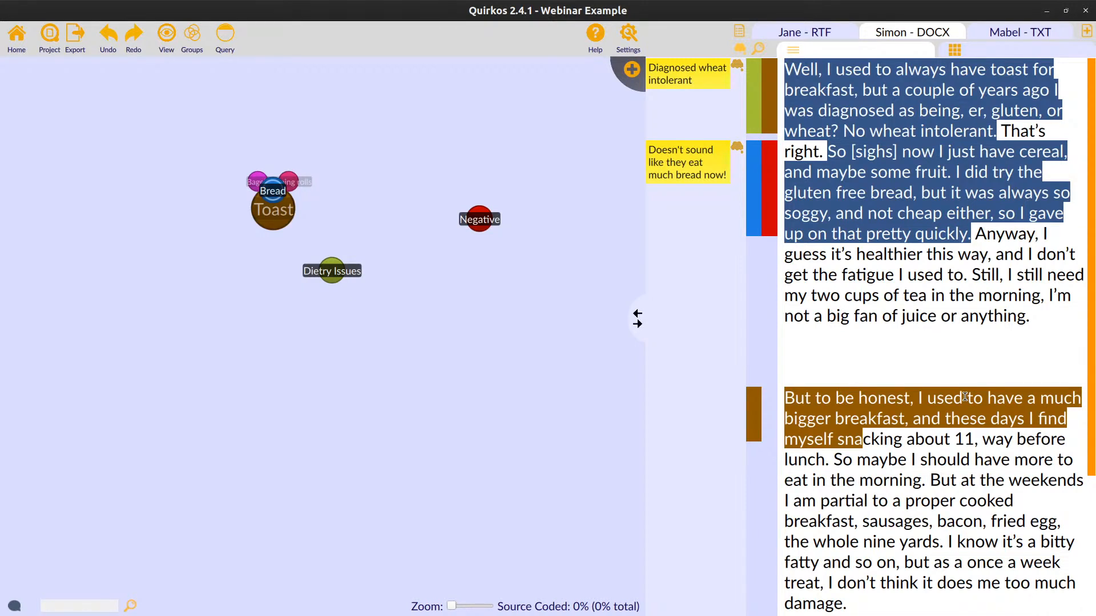
Create two Quirk groups named "Open codes" and "Axial codes" and close the group editor.
{"action": "right_click", "coordinate": [184, 36]}
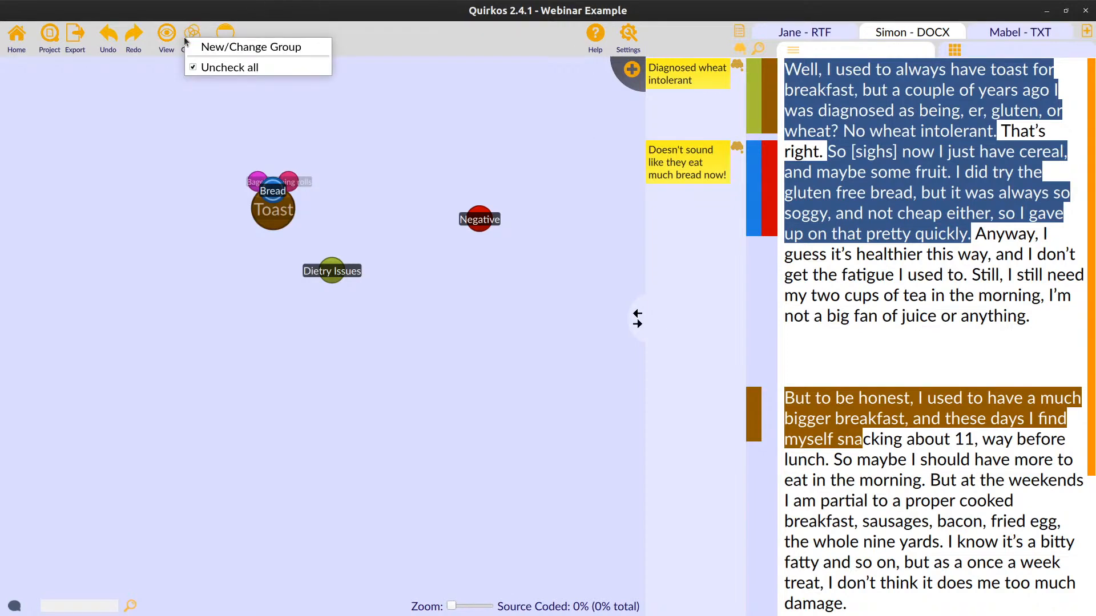
{"action": "left_click", "coordinate": [237, 46]}
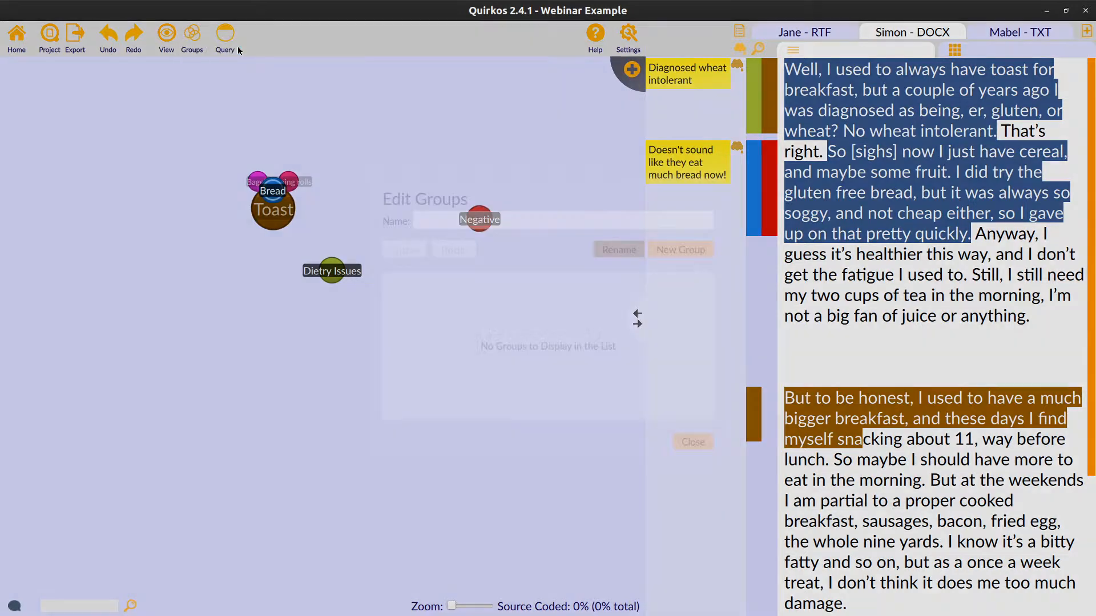
{"action": "type", "text": "Open codes"}
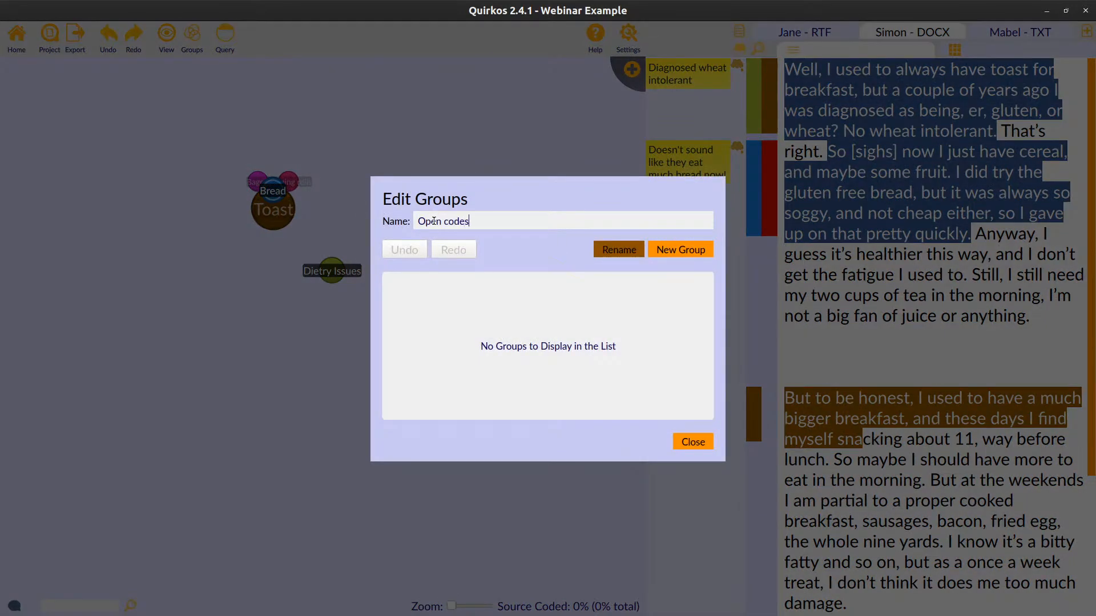
{"action": "left_click", "coordinate": [678, 251]}
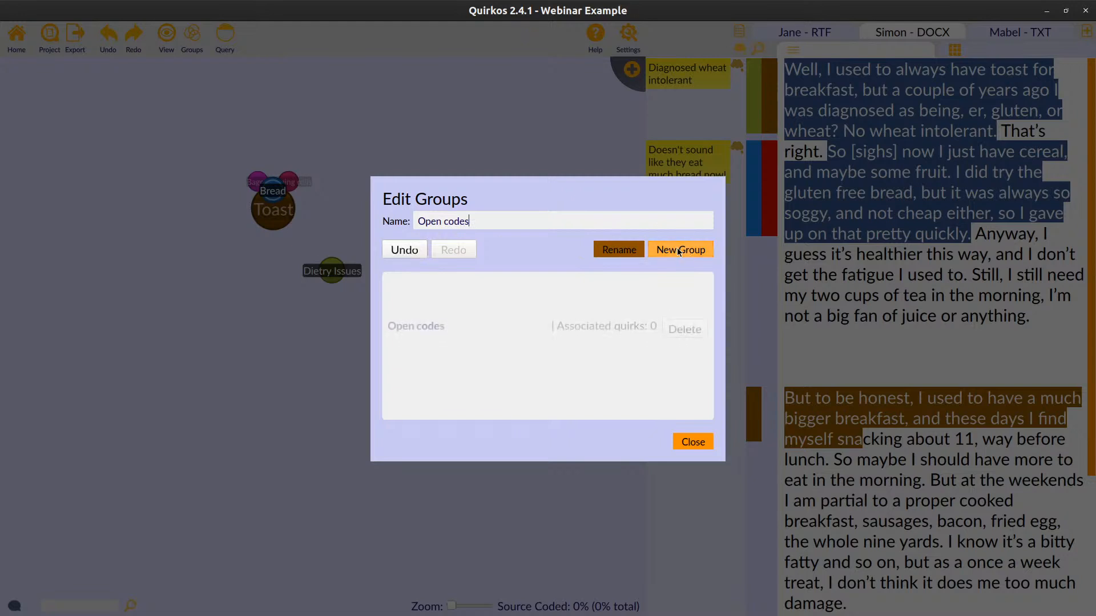
{"action": "triple_click", "coordinate": [490, 222]}
{"action": "type", "text": "Axial codes"}
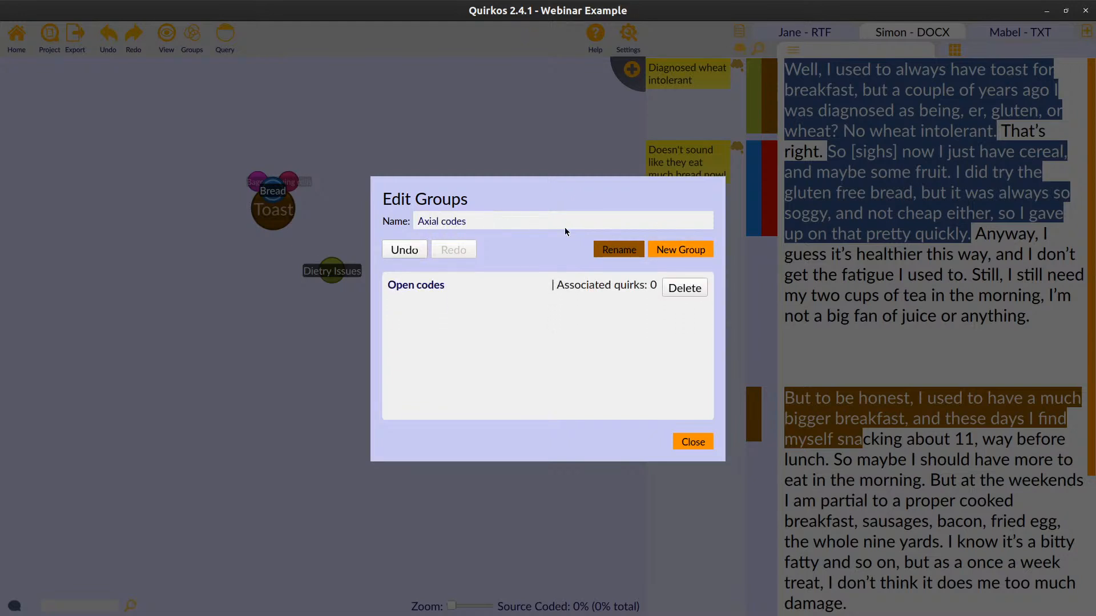
{"action": "left_click", "coordinate": [702, 249]}
{"action": "left_click", "coordinate": [689, 447]}
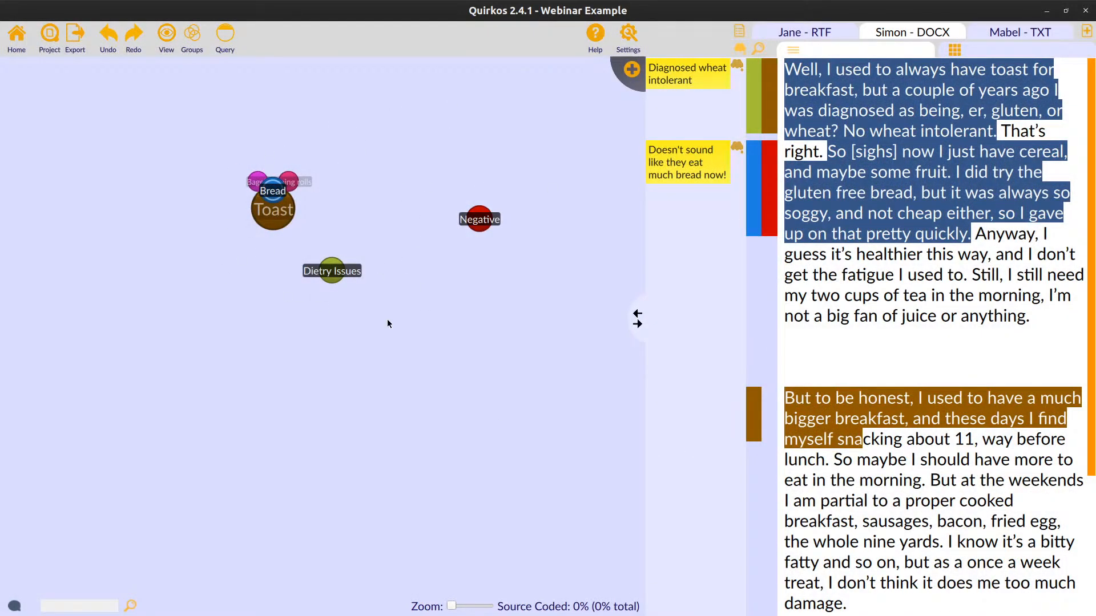
Create a Quirk titled "Barriers to breakfast" in the Axial codes group and move it below and right of Negative.
{"action": "left_click", "coordinate": [631, 69]}
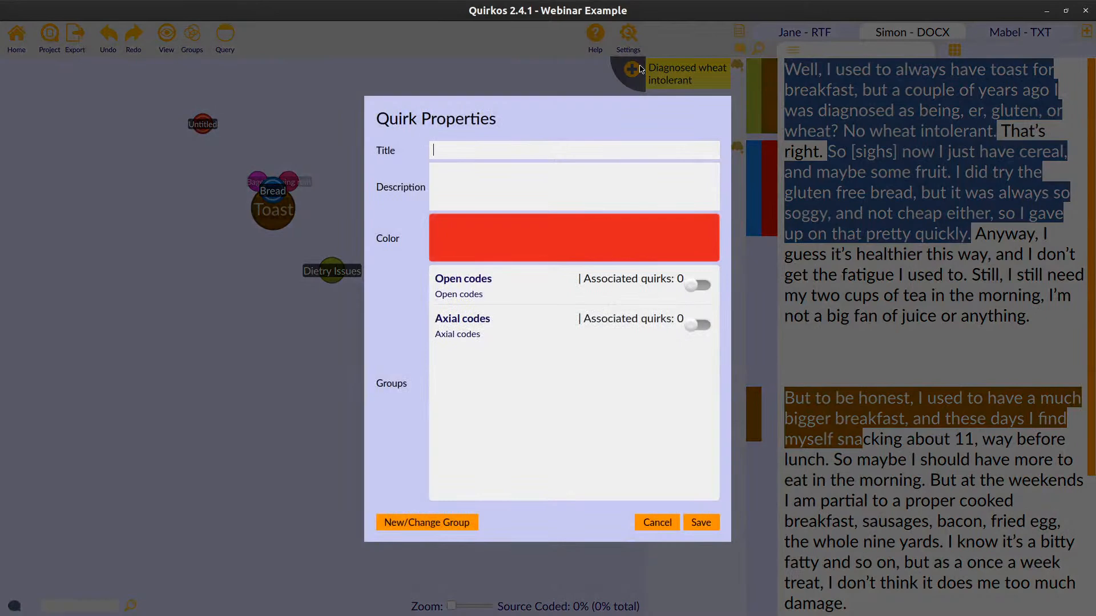
{"action": "type", "text": "Barriers"}
{"action": "type", "text": "to breakfast"}
{"action": "left_click", "coordinate": [706, 324]}
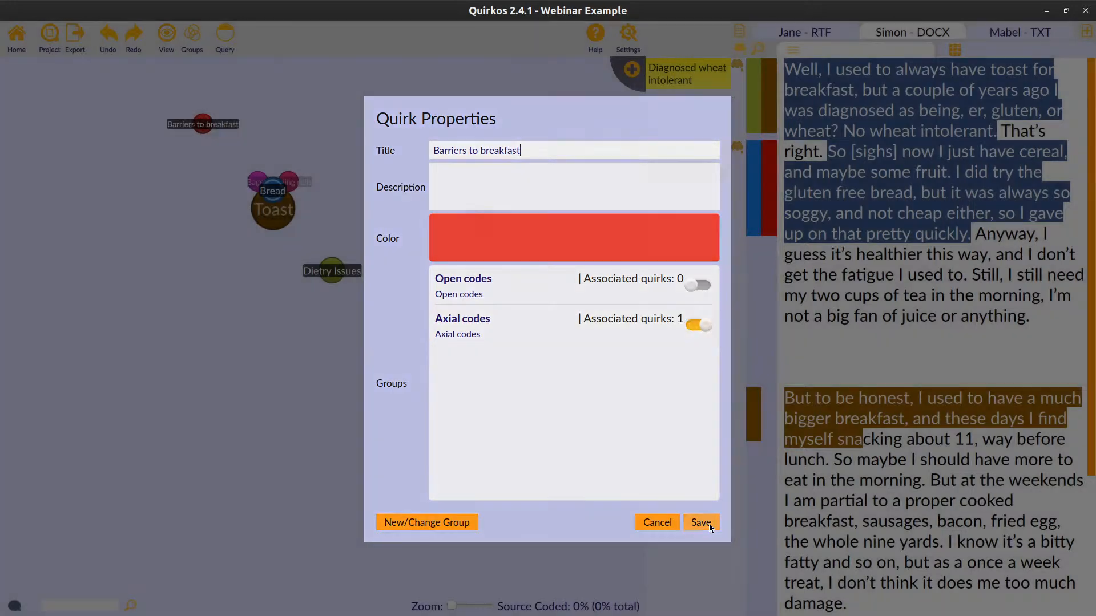
{"action": "left_click", "coordinate": [709, 524]}
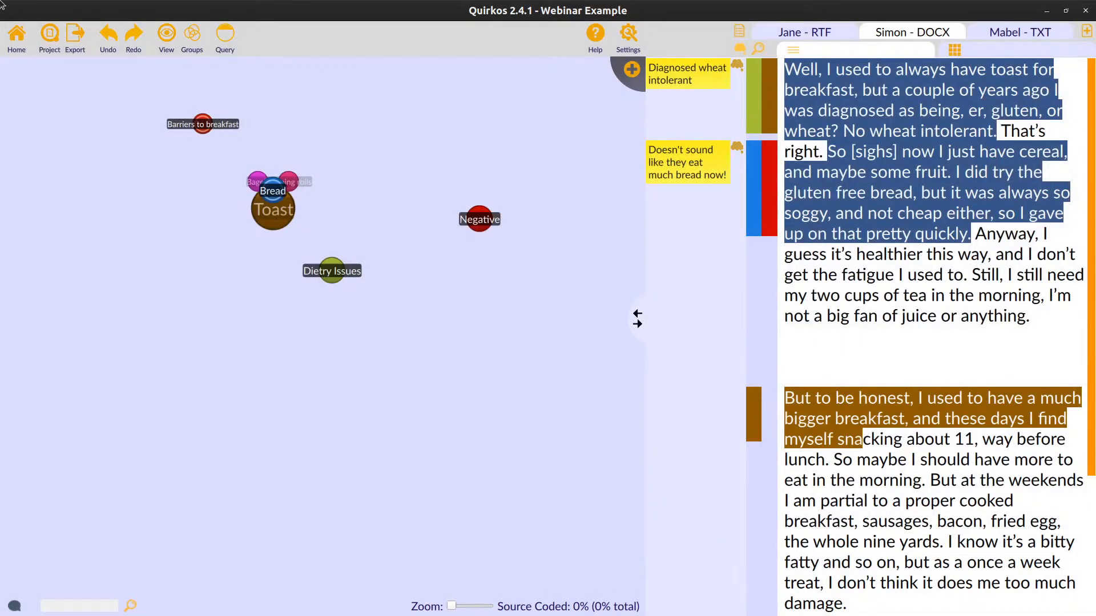
{"action": "left_click_drag", "start_coordinate": [212, 127], "coordinate": [536, 325]}
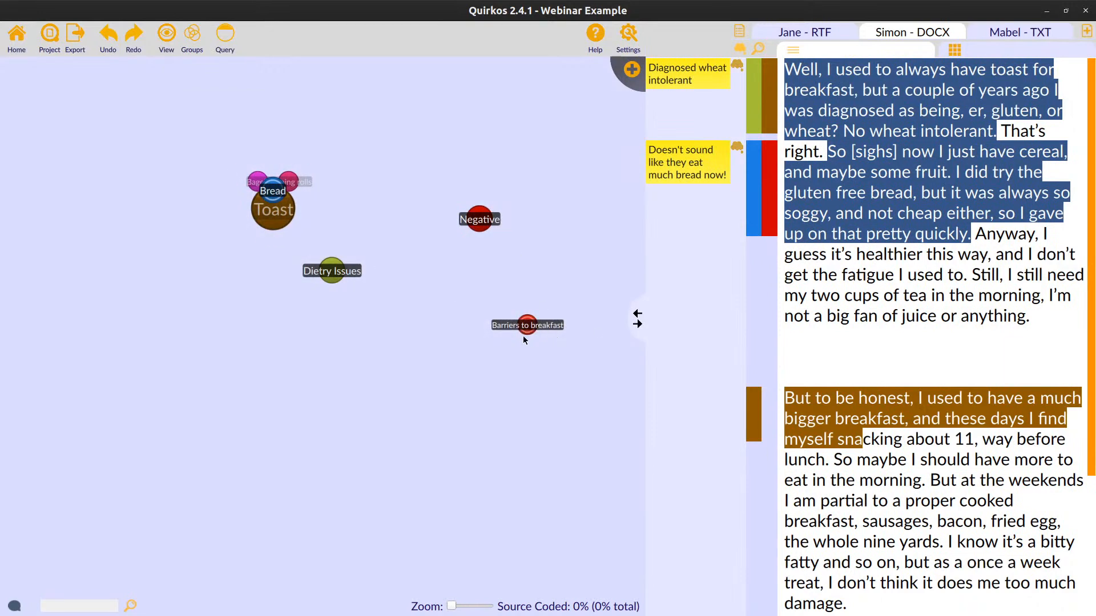
Move the Negative Quirk to the left of Dietry Issues and assign it to the Open codes group.
{"action": "left_click_drag", "start_coordinate": [469, 226], "coordinate": [197, 271]}
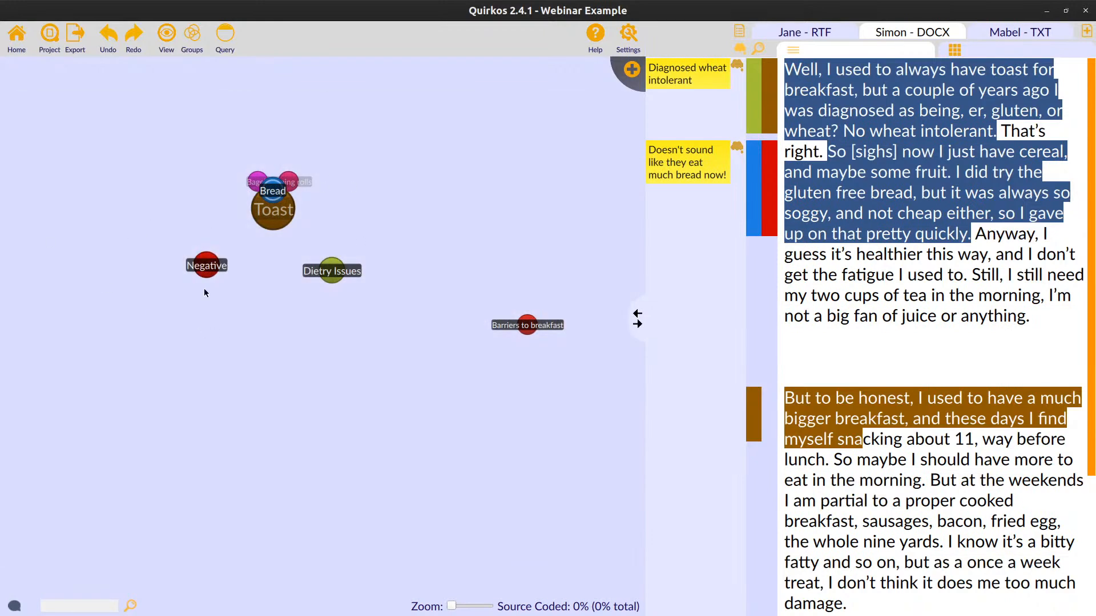
{"action": "right_click", "coordinate": [203, 257]}
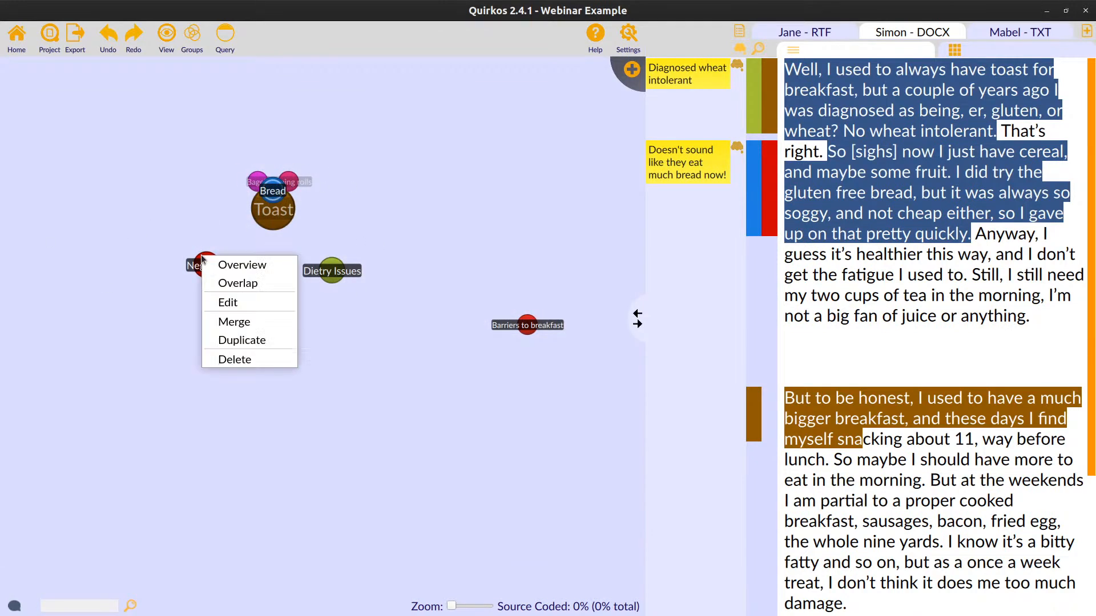
{"action": "left_click", "coordinate": [229, 303]}
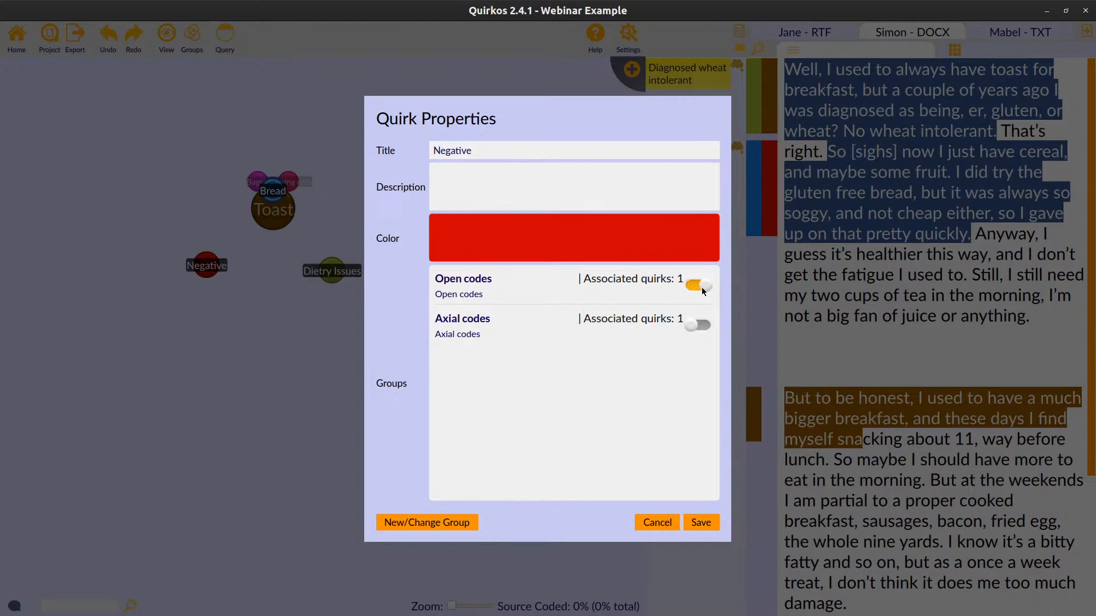
{"action": "left_click", "coordinate": [701, 522]}
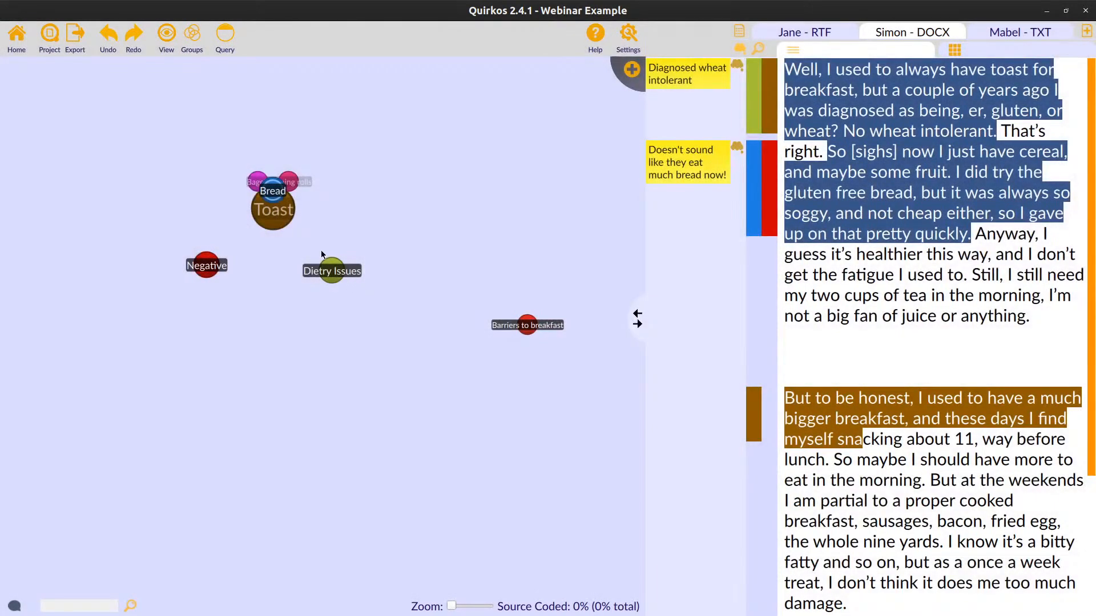
Assign the Bread Quirk to the Open codes group and save its properties.
{"action": "right_click", "coordinate": [280, 191]}
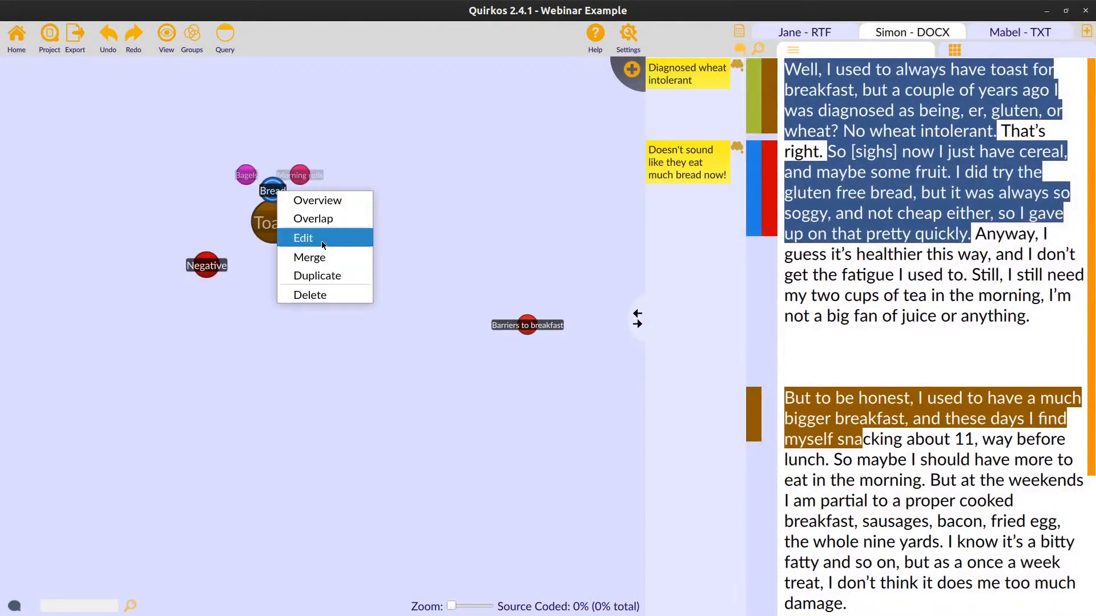
{"action": "left_click", "coordinate": [302, 235]}
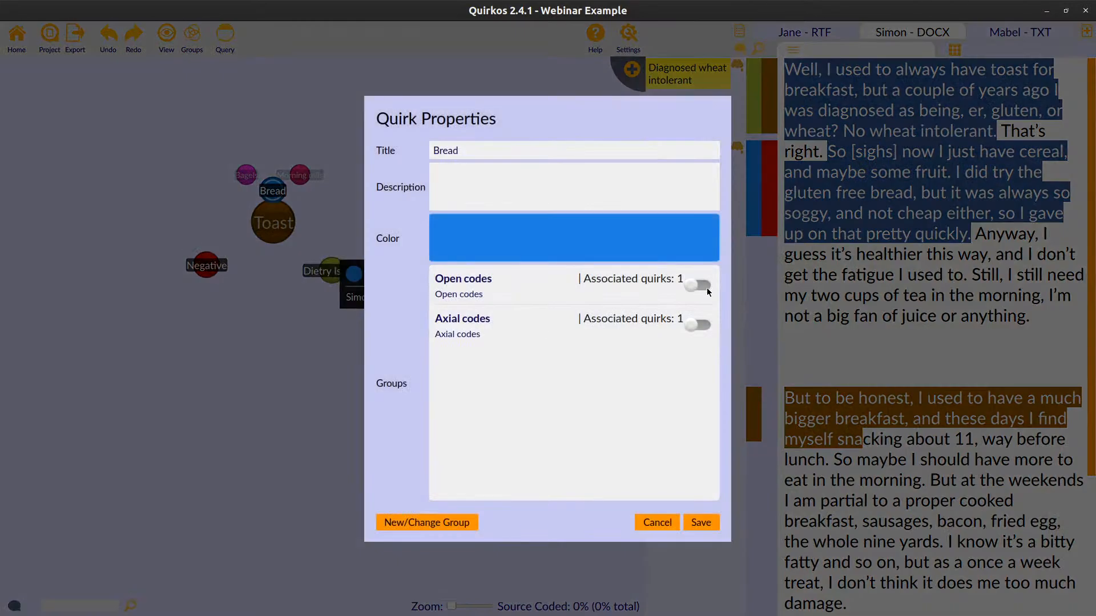
{"action": "left_click", "coordinate": [708, 521]}
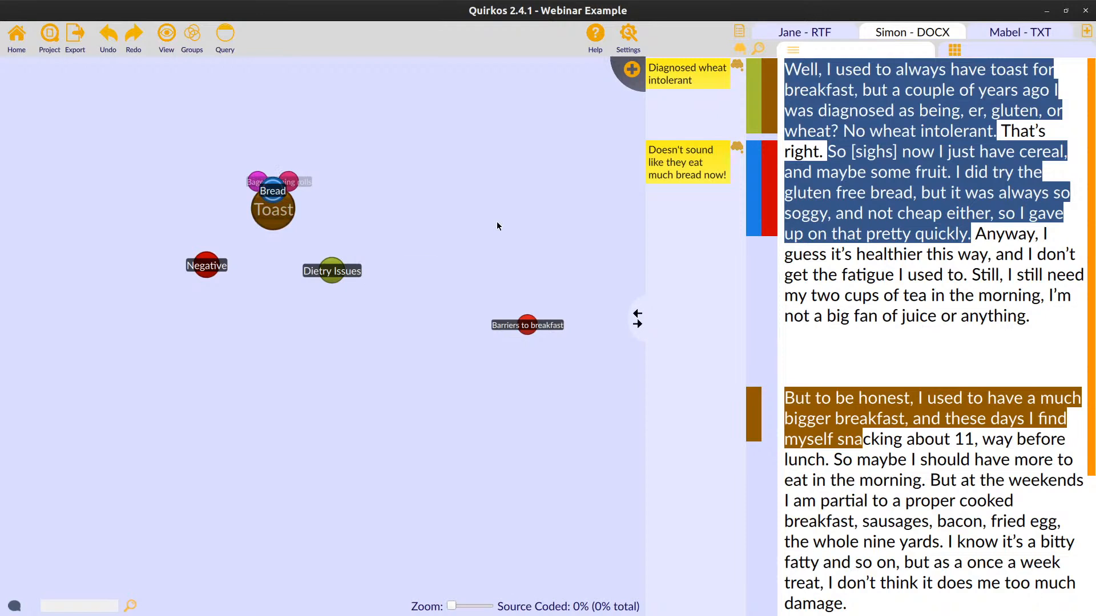
Filter the canvas to the Open codes group, add the Axial codes group, and exclude Open codes again.
{"action": "left_click", "coordinate": [191, 35]}
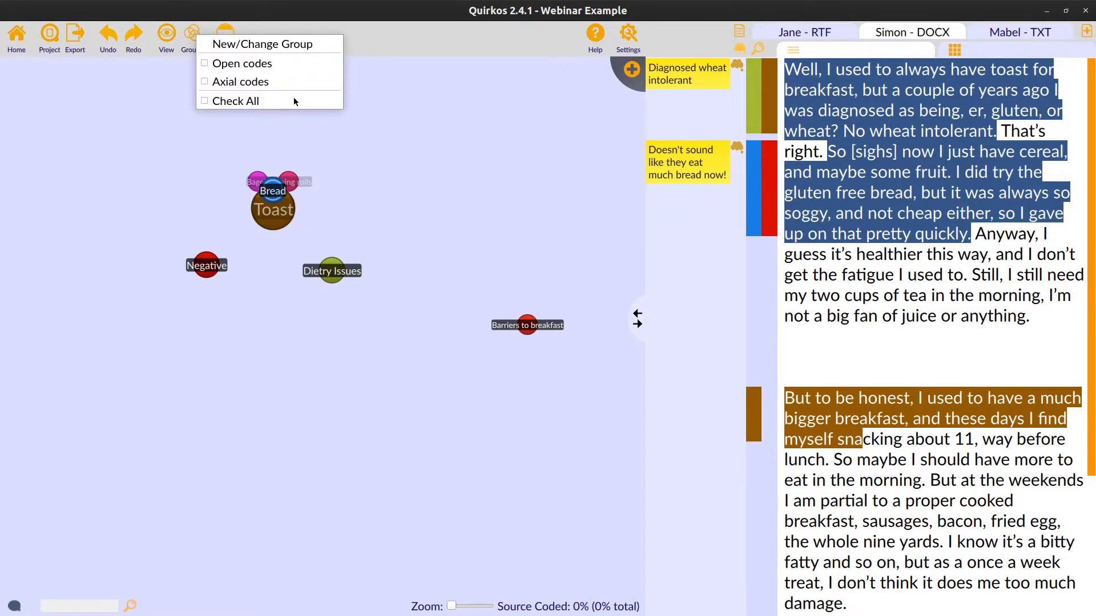
{"action": "left_click", "coordinate": [305, 64]}
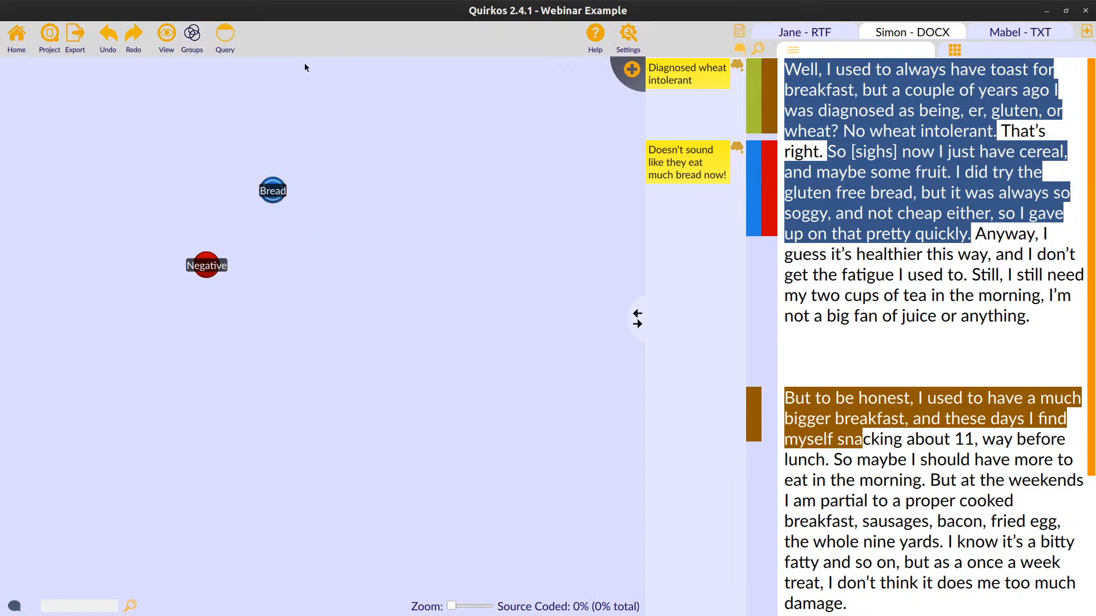
{"action": "left_click", "coordinate": [191, 34]}
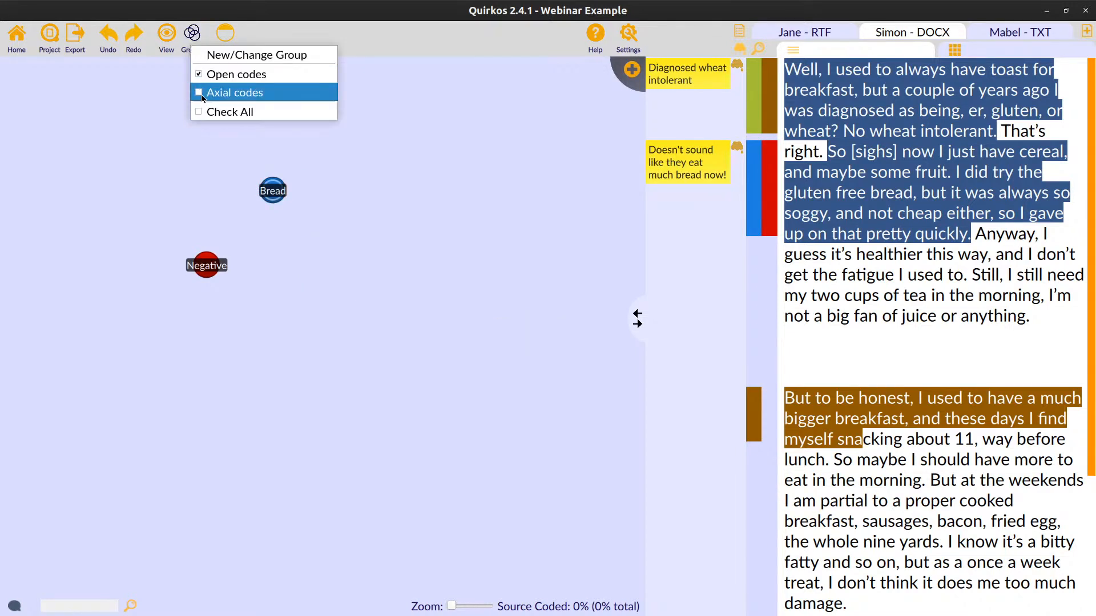
{"action": "left_click", "coordinate": [200, 95]}
{"action": "left_click", "coordinate": [185, 37]}
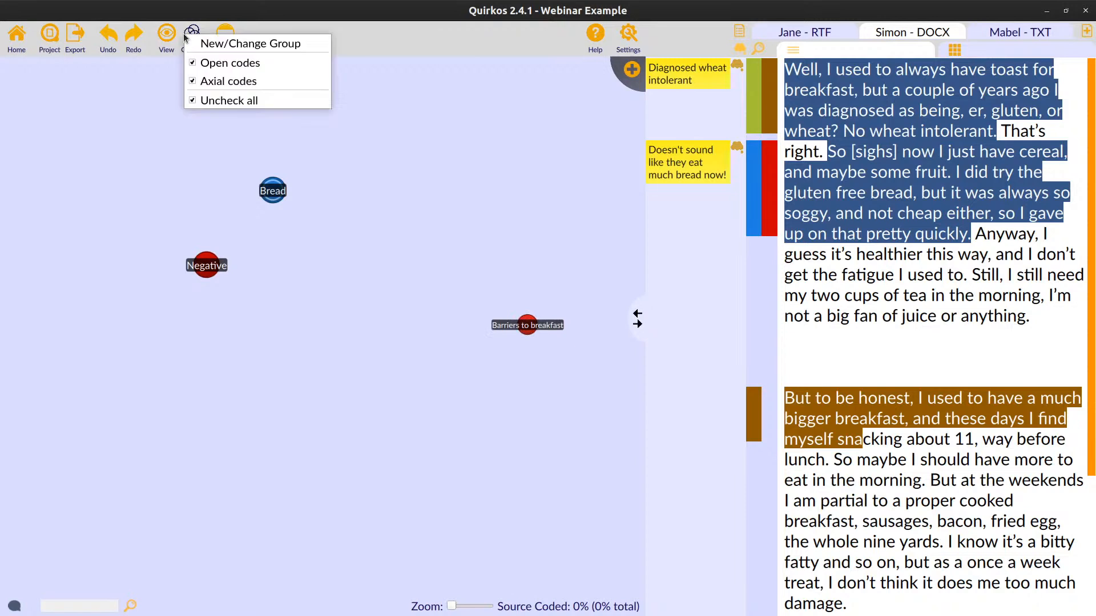
{"action": "left_click", "coordinate": [209, 64]}
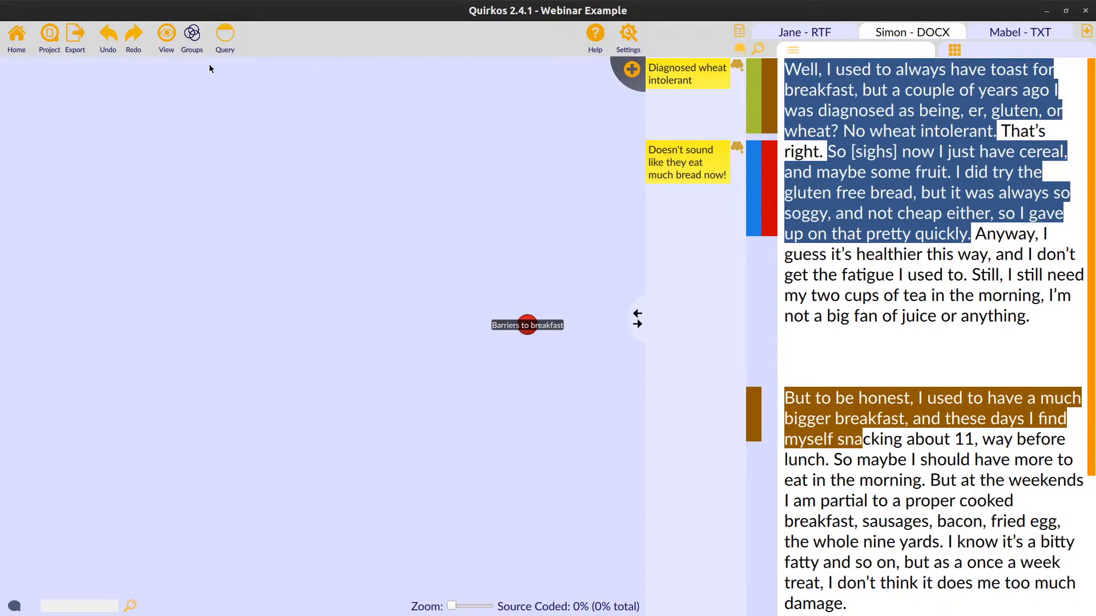
Include both code groups in the canvas filter, and clear the filter to bring back every Quirk.
{"action": "left_click", "coordinate": [188, 40]}
{"action": "left_click", "coordinate": [260, 102]}
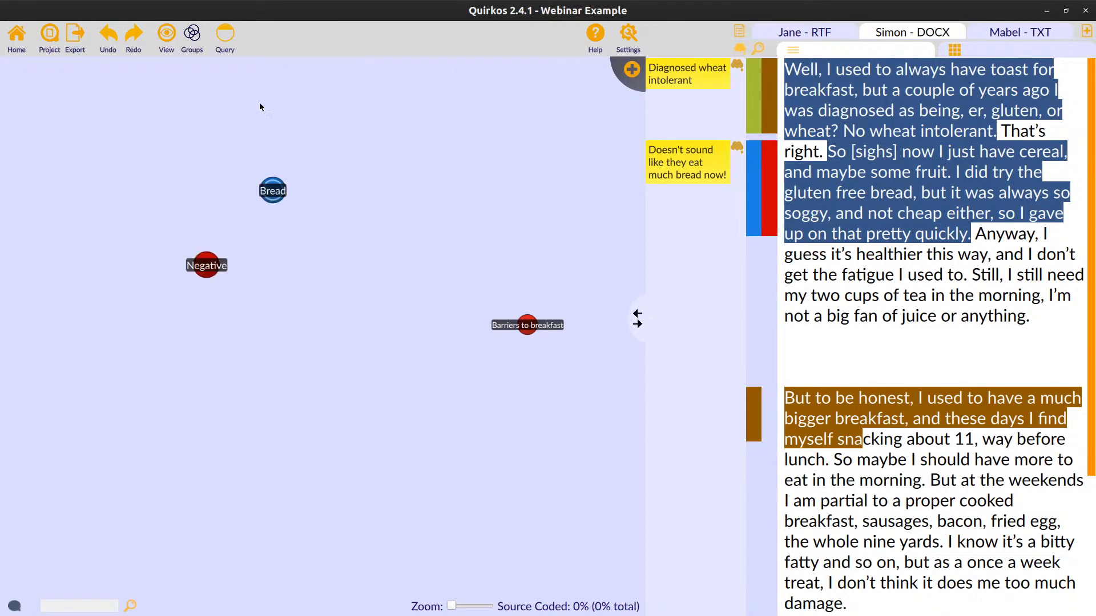
{"action": "left_click", "coordinate": [188, 50]}
{"action": "left_click", "coordinate": [229, 104]}
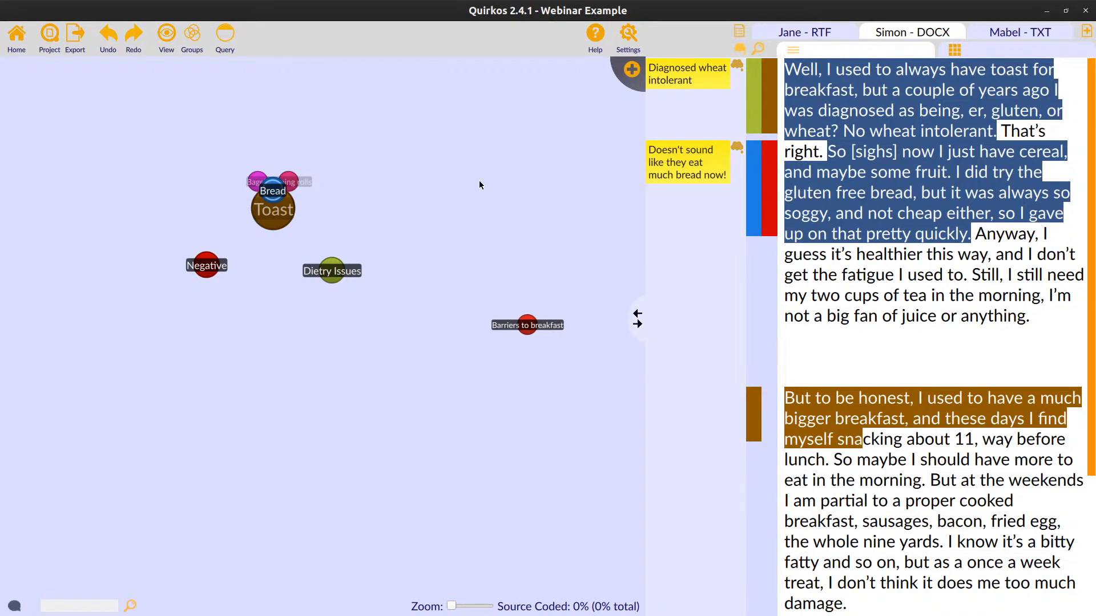
Open the "breakfast" project dated 19 Mar 2020 from the projects stored in Quirkos Cloud.
{"action": "left_click", "coordinate": [50, 36]}
{"action": "left_click", "coordinate": [59, 48]}
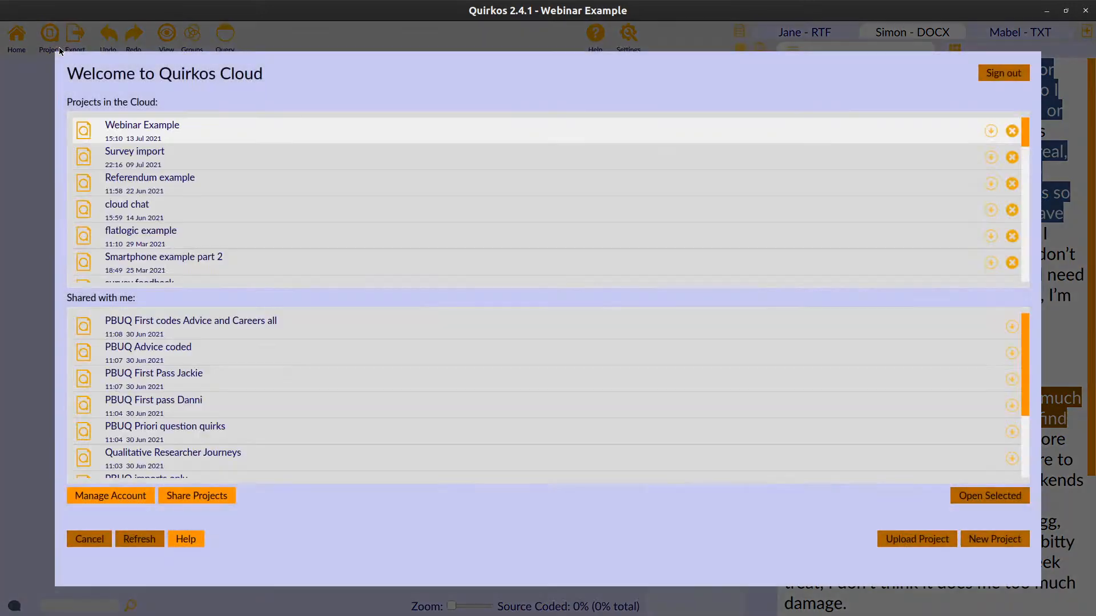
{"action": "scroll", "coordinate": [182, 181], "scroll_direction": "down", "scroll_amount": 5}
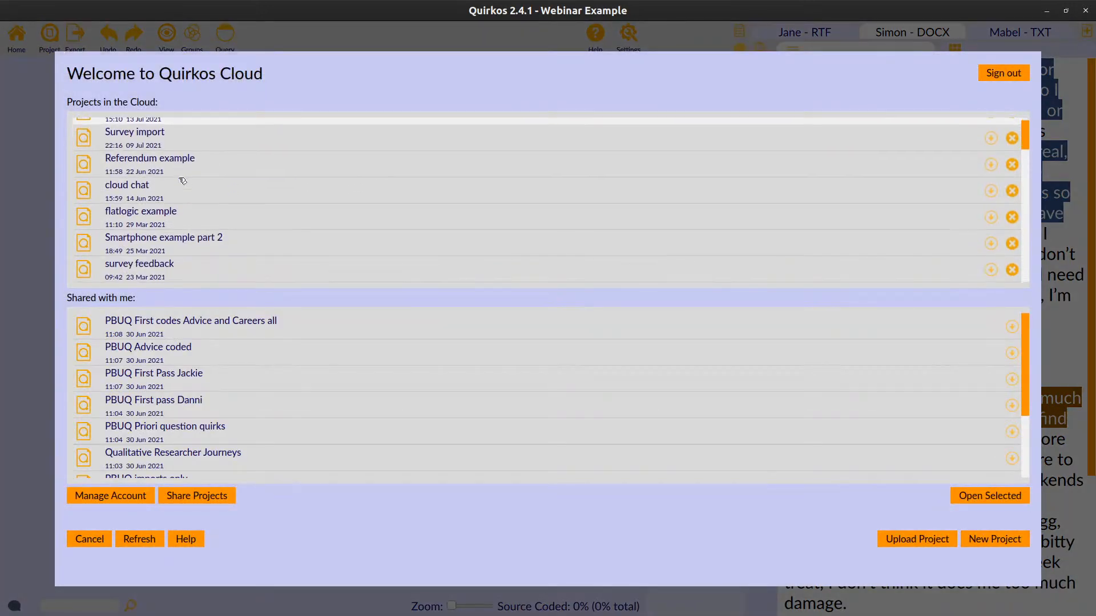
{"action": "scroll", "coordinate": [182, 181], "scroll_direction": "down", "scroll_amount": 8}
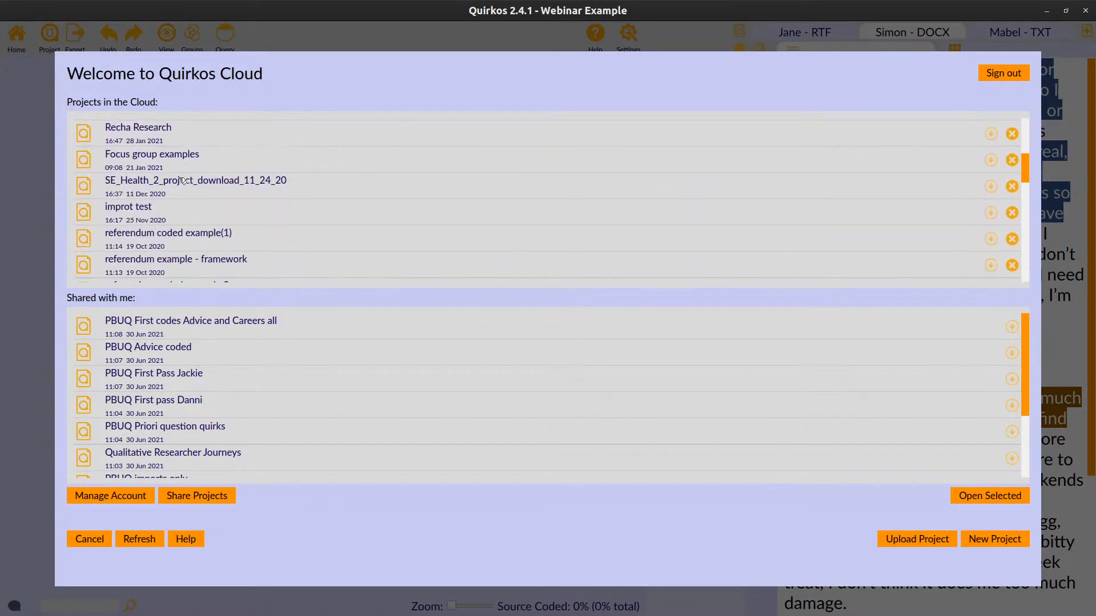
{"action": "scroll", "coordinate": [179, 182], "scroll_direction": "down", "scroll_amount": 10}
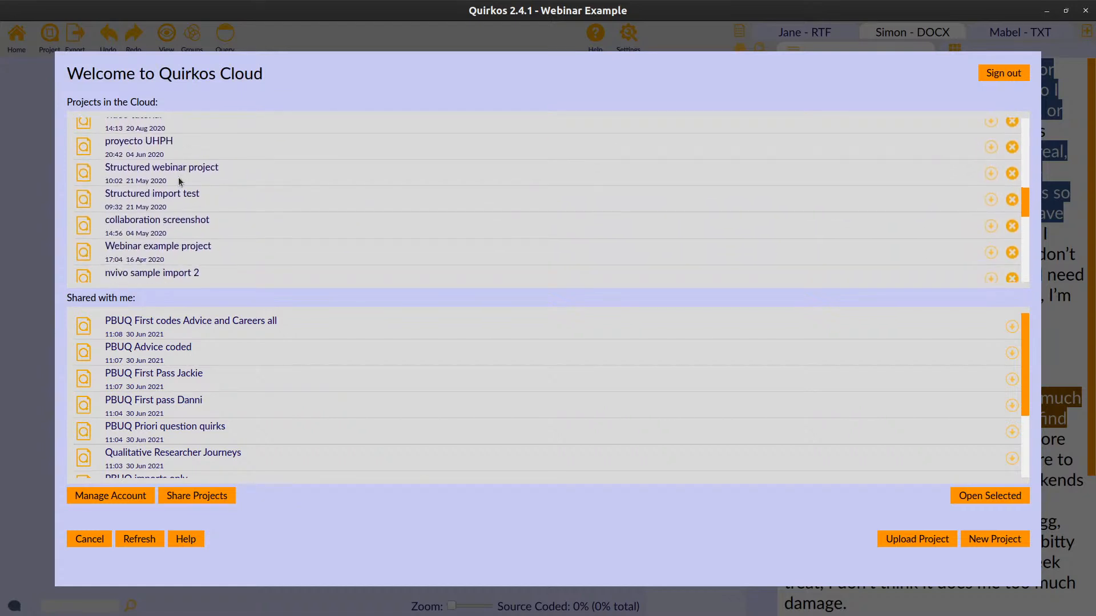
{"action": "scroll", "coordinate": [178, 182], "scroll_direction": "down", "scroll_amount": 3}
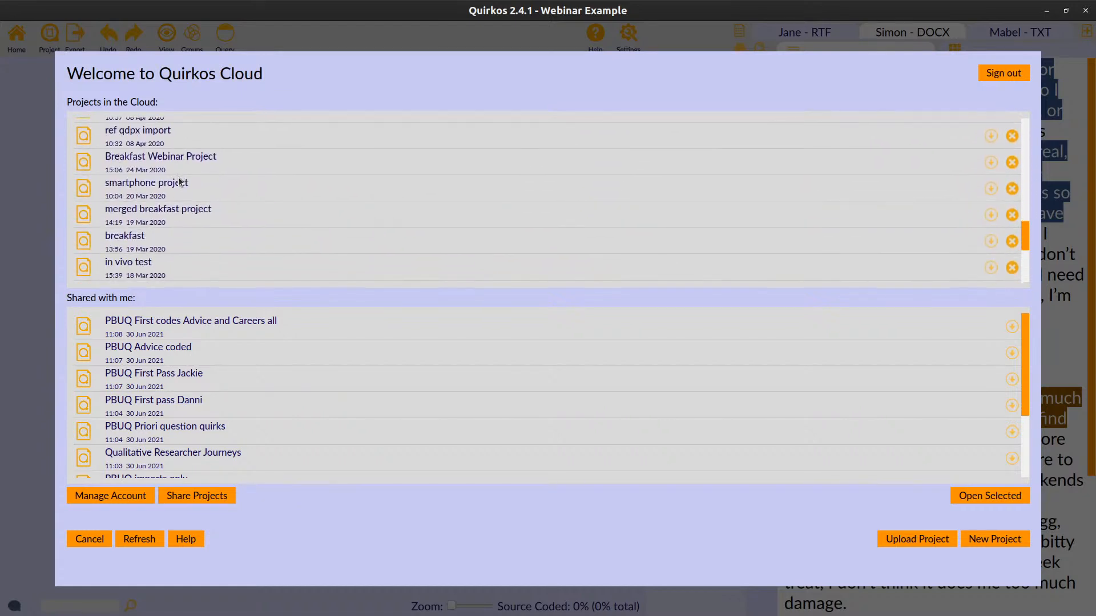
{"action": "scroll", "coordinate": [179, 182], "scroll_direction": "down", "scroll_amount": 1}
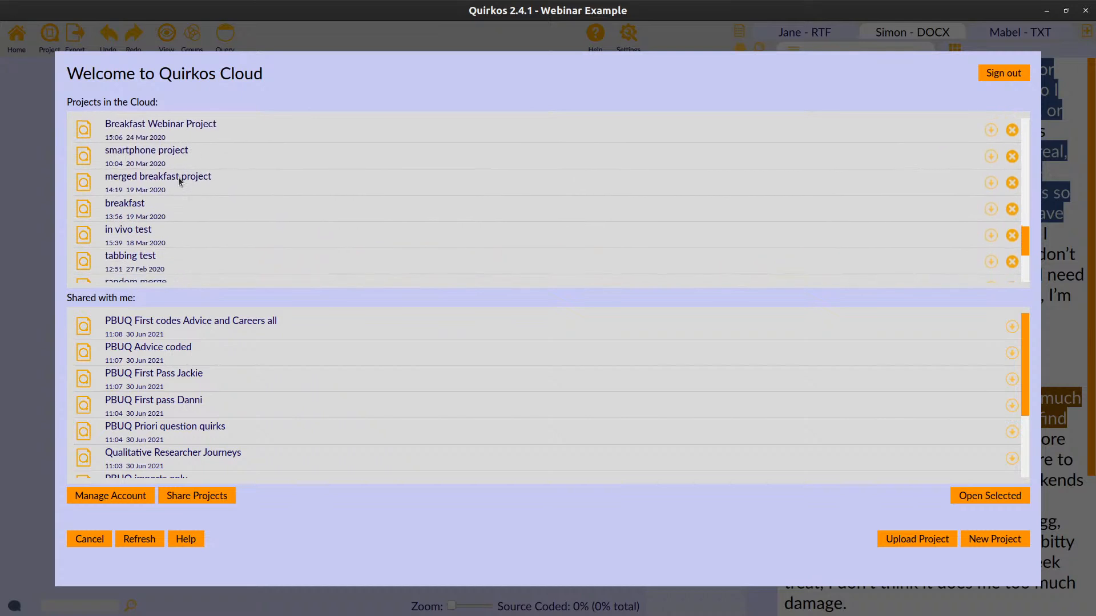
{"action": "double_click", "coordinate": [140, 209]}
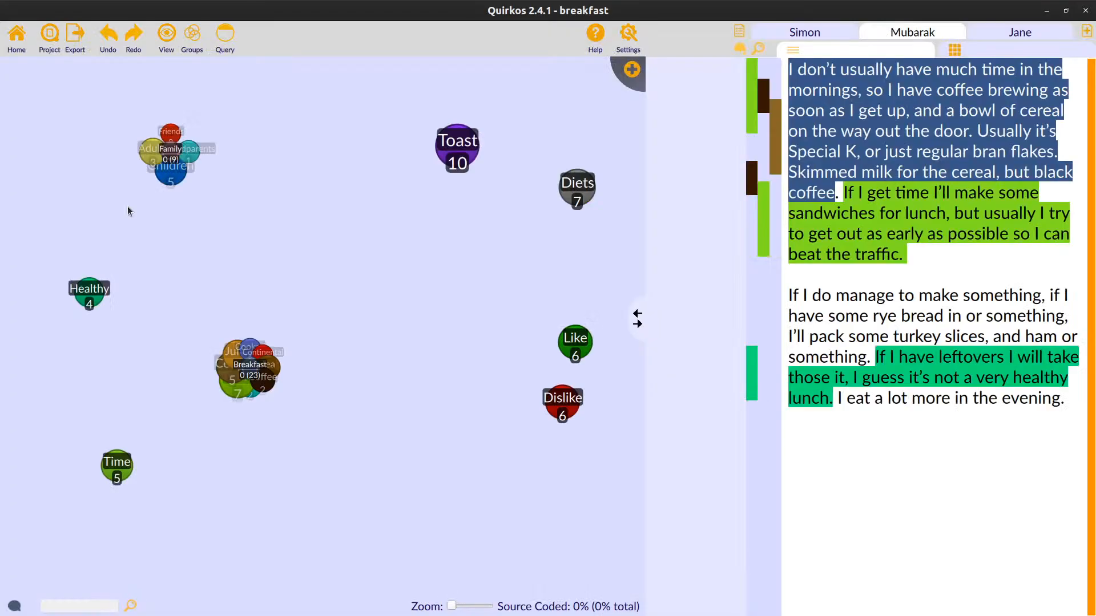
Move the Toast, Diets, Like and Dislike Quirks inward, closer to the Family and Breakfast clusters.
{"action": "left_click_drag", "start_coordinate": [451, 145], "coordinate": [313, 224]}
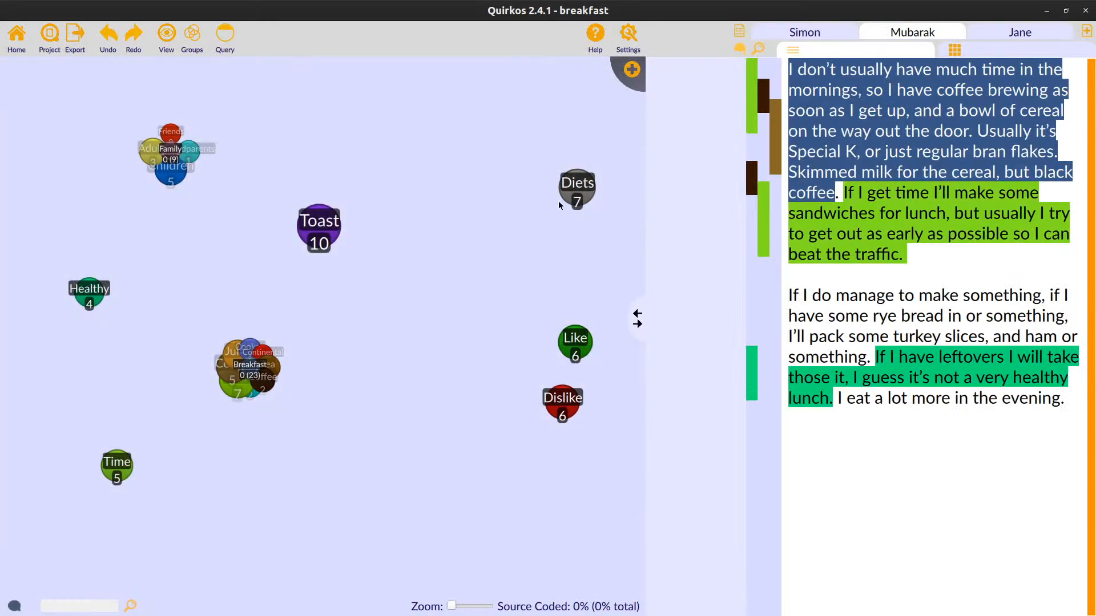
{"action": "left_click_drag", "start_coordinate": [578, 181], "coordinate": [460, 234]}
{"action": "left_click_drag", "start_coordinate": [575, 348], "coordinate": [363, 355]}
{"action": "left_click_drag", "start_coordinate": [557, 400], "coordinate": [438, 376]}
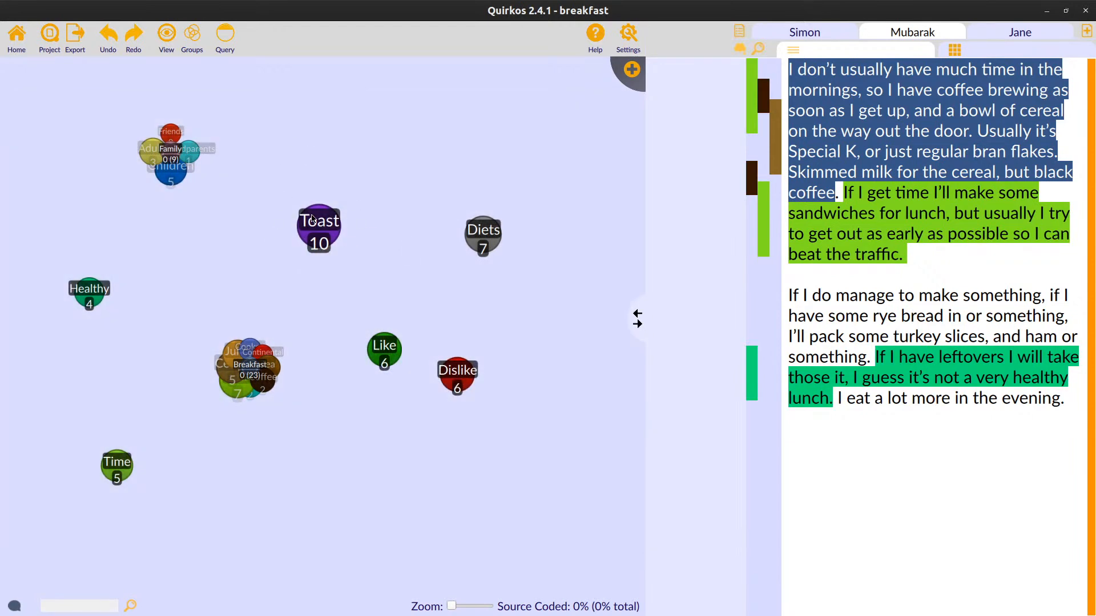
Open the coded quotes of the Family Quirk and its sub-Quirks, and expand the context after the second quote.
{"action": "left_click", "coordinate": [250, 372]}
{"action": "mouse_move", "coordinate": [173, 150]}
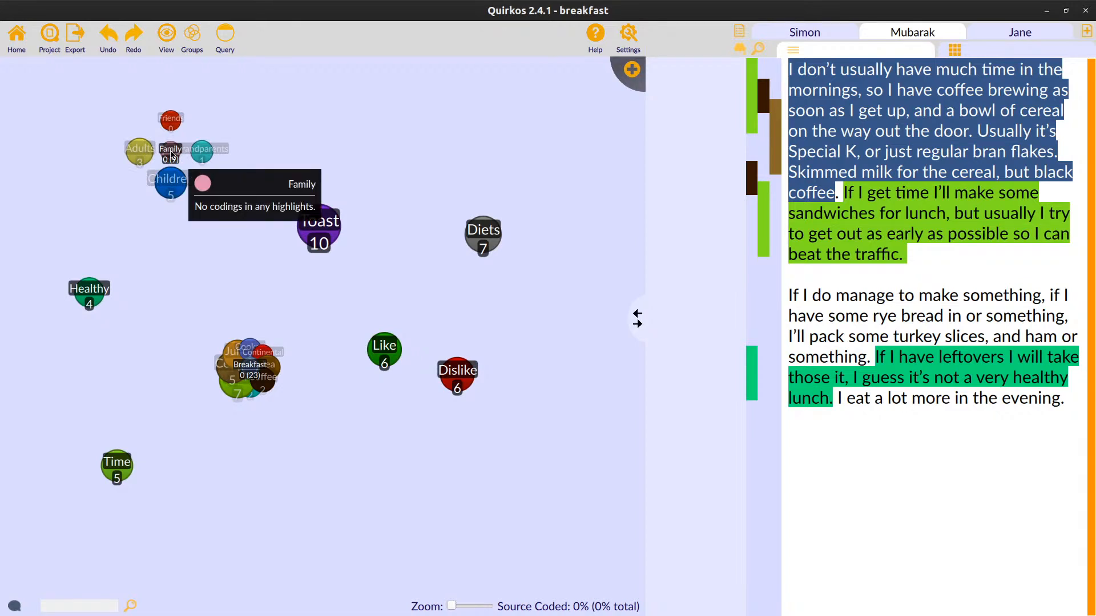
{"action": "left_click", "coordinate": [171, 153]}
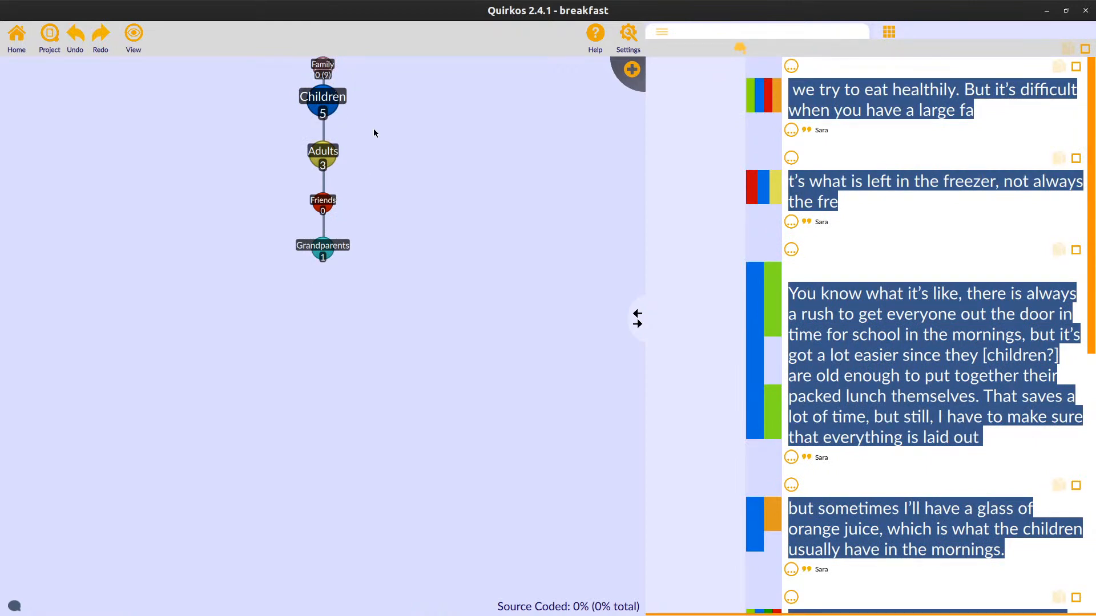
{"action": "scroll", "coordinate": [951, 309], "scroll_direction": "down", "scroll_amount": 6}
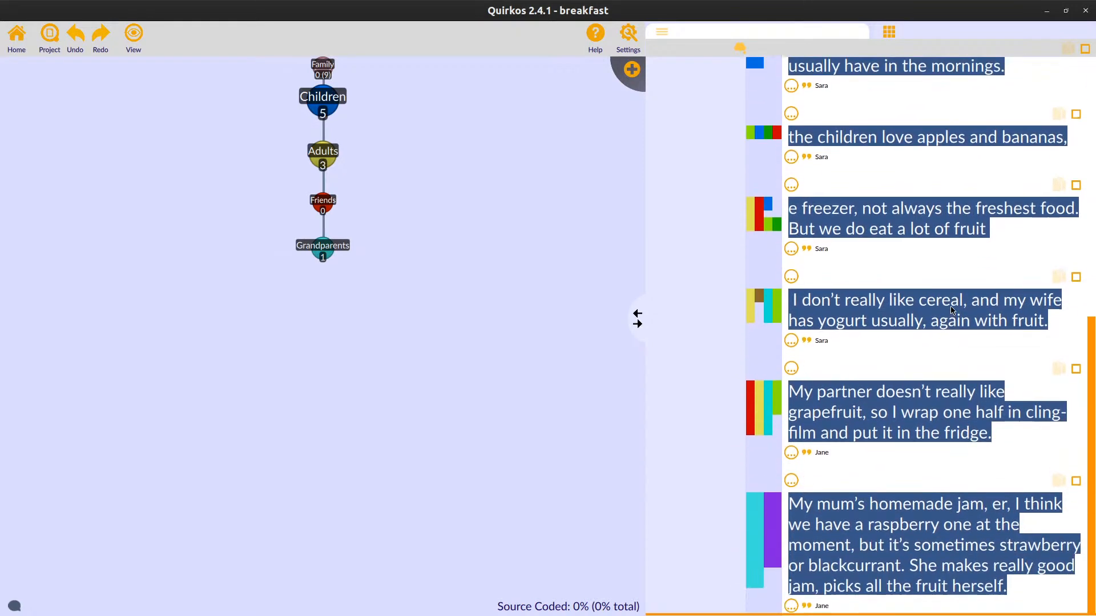
{"action": "scroll", "coordinate": [951, 309], "scroll_direction": "up", "scroll_amount": 7}
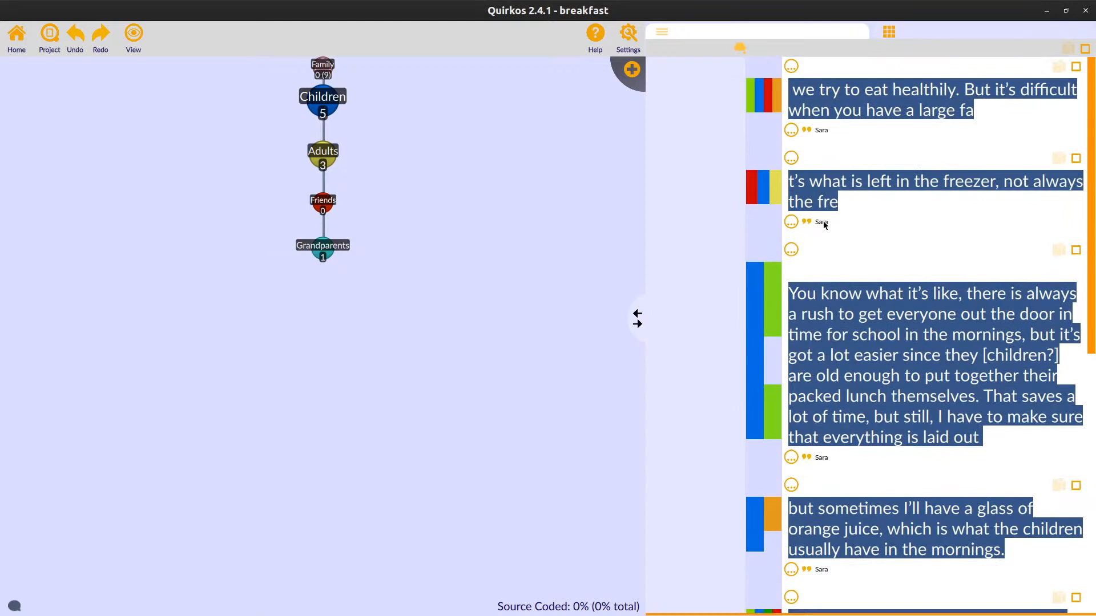
{"action": "left_click", "coordinate": [791, 221]}
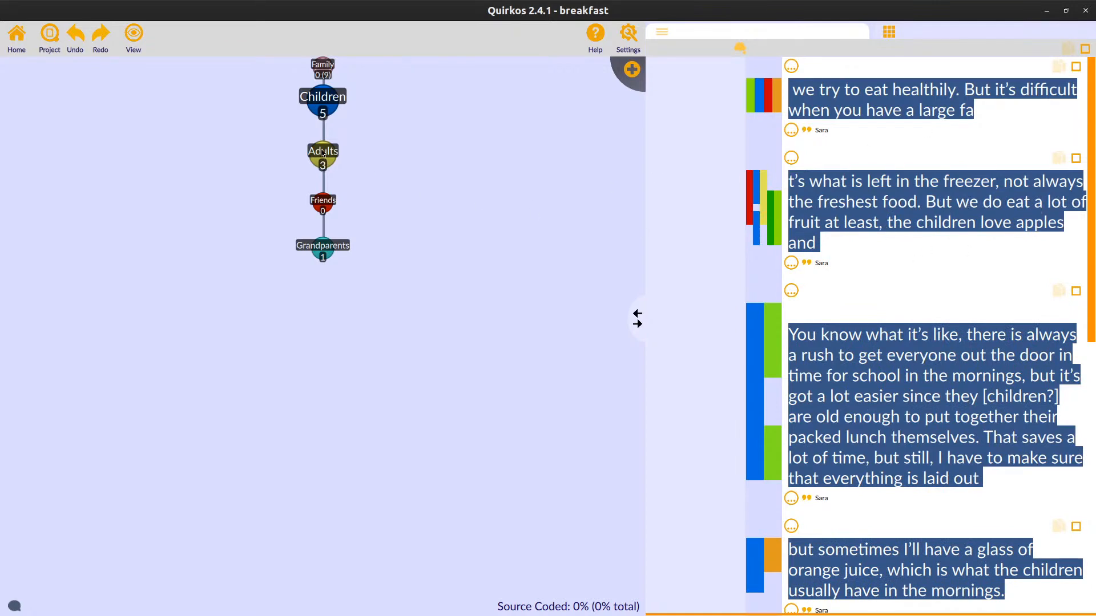
Review the quotes coded to Children and those coded to Adults separately, and return to the full Family quotes.
{"action": "left_click", "coordinate": [323, 103]}
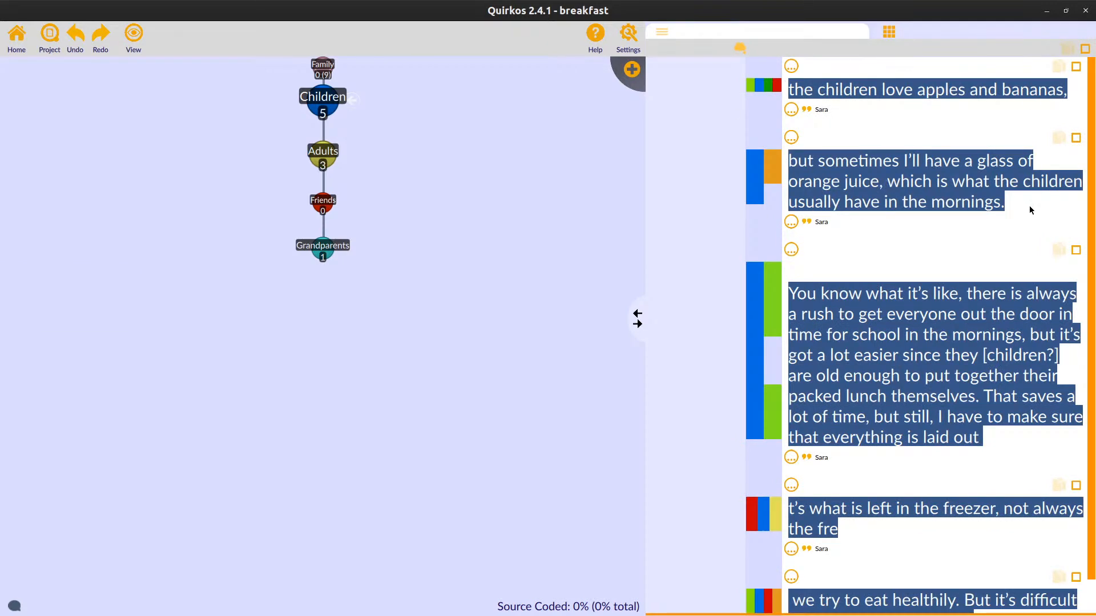
{"action": "scroll", "coordinate": [898, 375], "scroll_direction": "down", "scroll_amount": 1}
{"action": "scroll", "coordinate": [898, 375], "scroll_direction": "up", "scroll_amount": 1}
{"action": "left_click", "coordinate": [326, 160]}
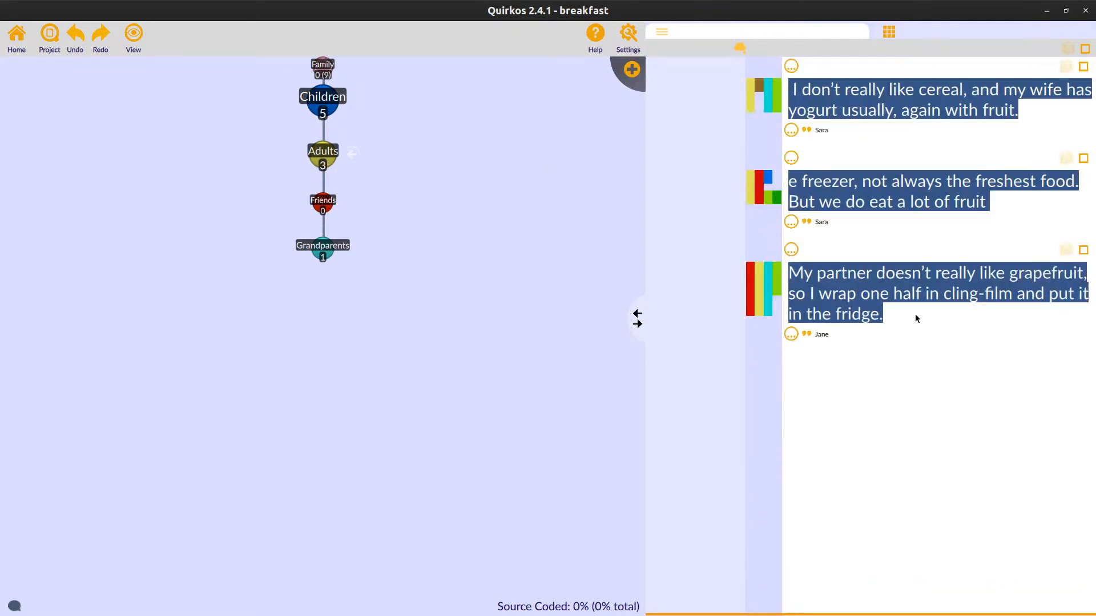
{"action": "double_click", "coordinate": [832, 275]}
{"action": "left_click", "coordinate": [333, 152]}
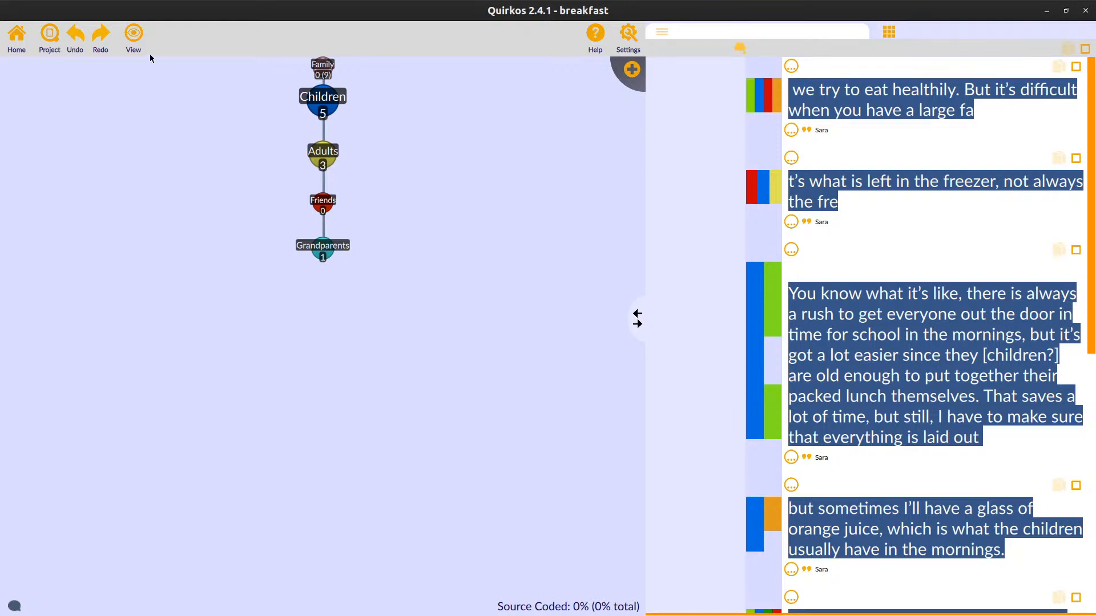
Hide the number of codings on the Quirks and add a sub-Quirk titled "Babies" under Family.
{"action": "left_click", "coordinate": [137, 43]}
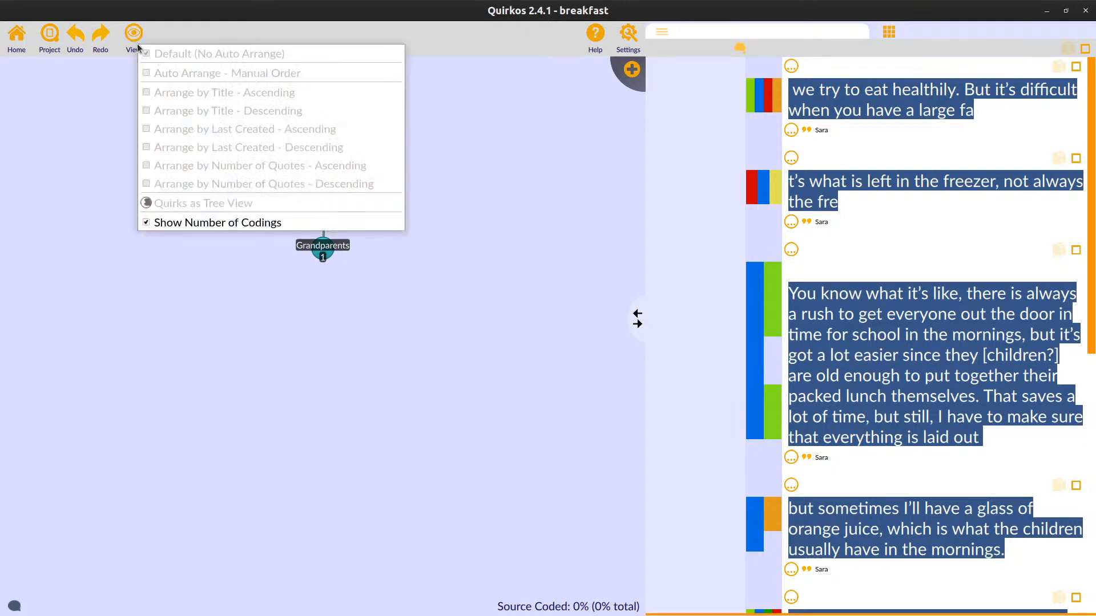
{"action": "left_click", "coordinate": [257, 226]}
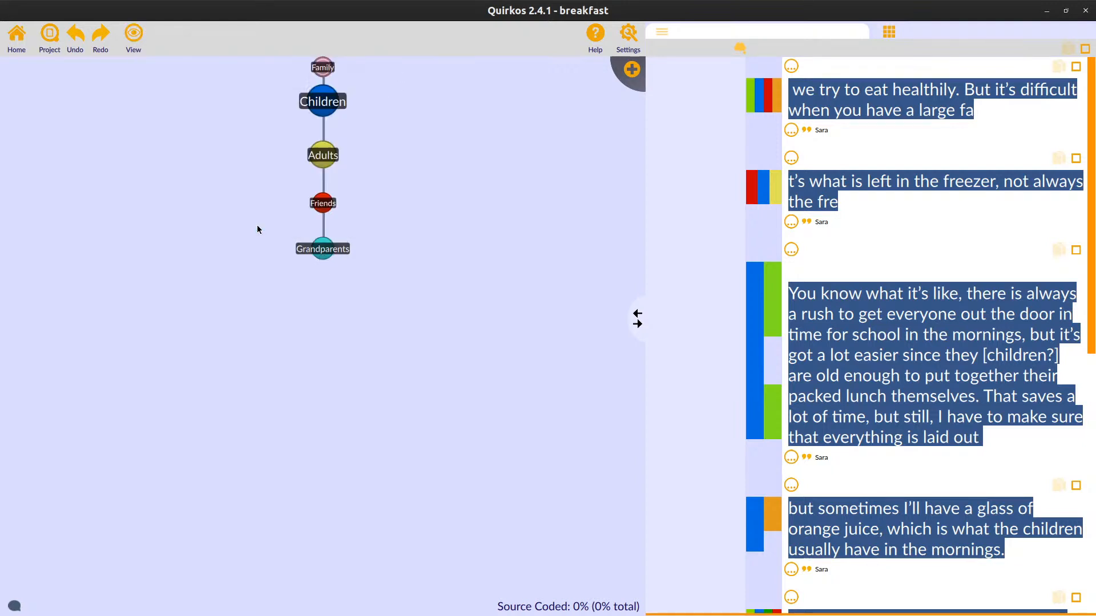
{"action": "left_click", "coordinate": [631, 68]}
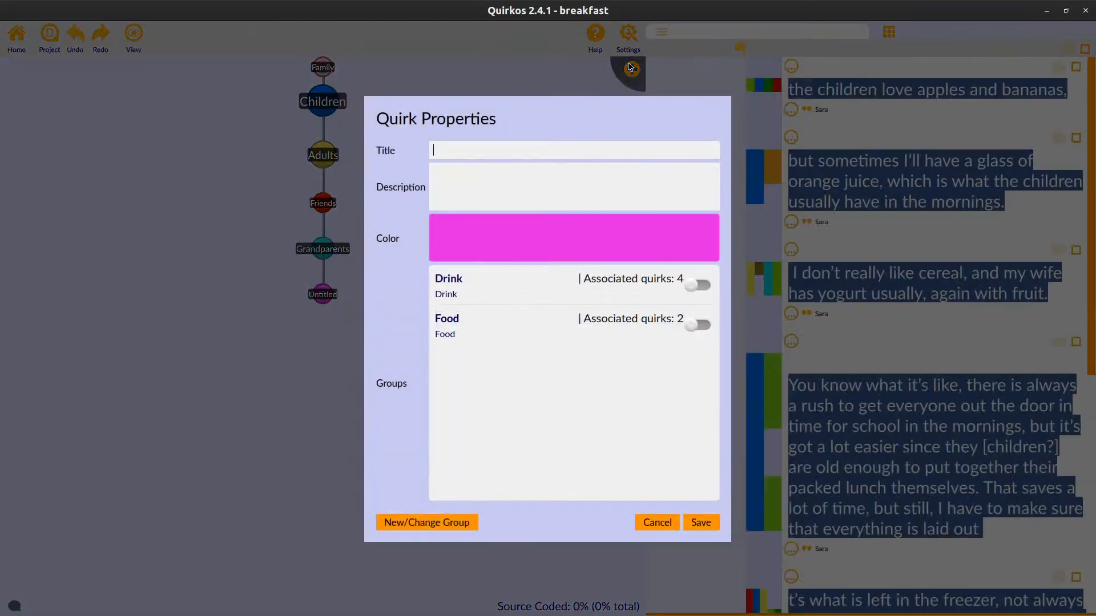
{"action": "type", "text": "B"}
{"action": "key", "text": "BackSpace"}
{"action": "type", "text": "Babies"}
{"action": "left_click", "coordinate": [697, 520]}
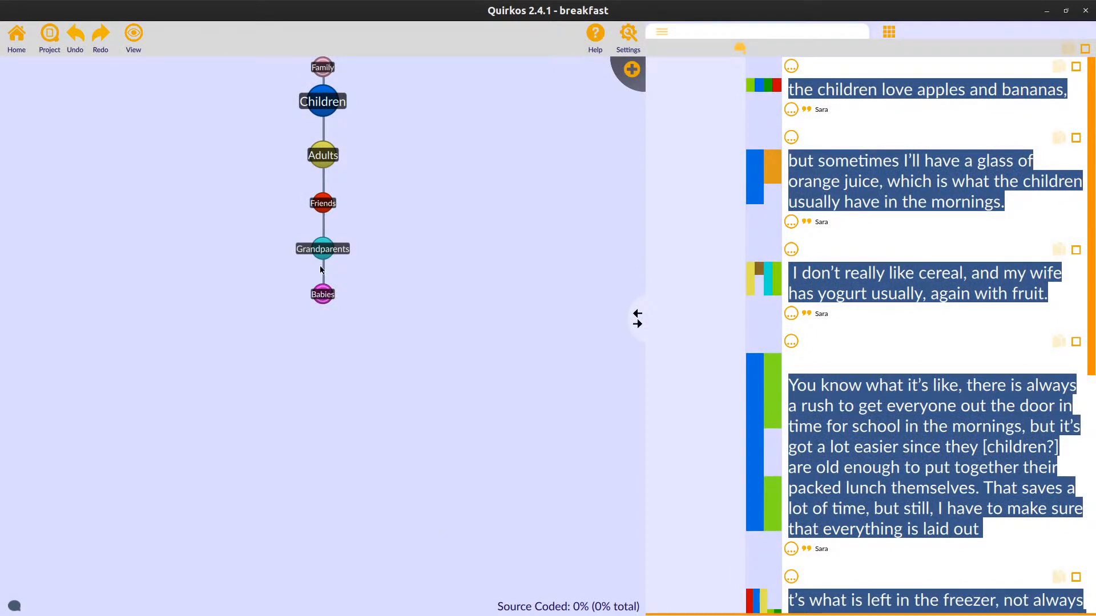
In the Children quotes, code the passage from "You know what it's like" to "everything is laid out" to Babies.
{"action": "left_click", "coordinate": [333, 103]}
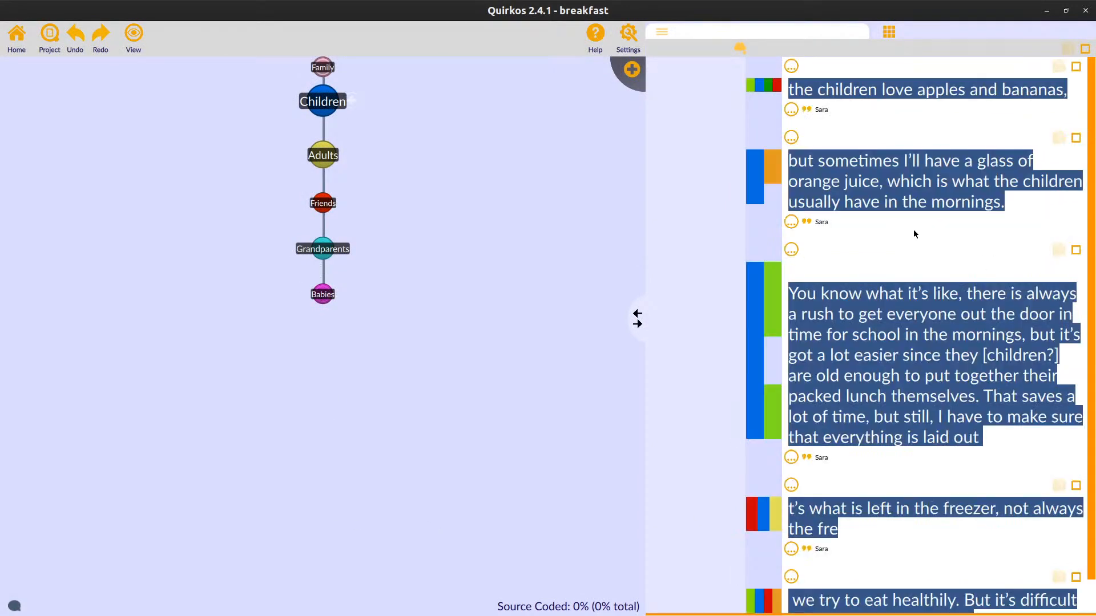
{"action": "scroll", "coordinate": [913, 234], "scroll_direction": "down", "scroll_amount": 1}
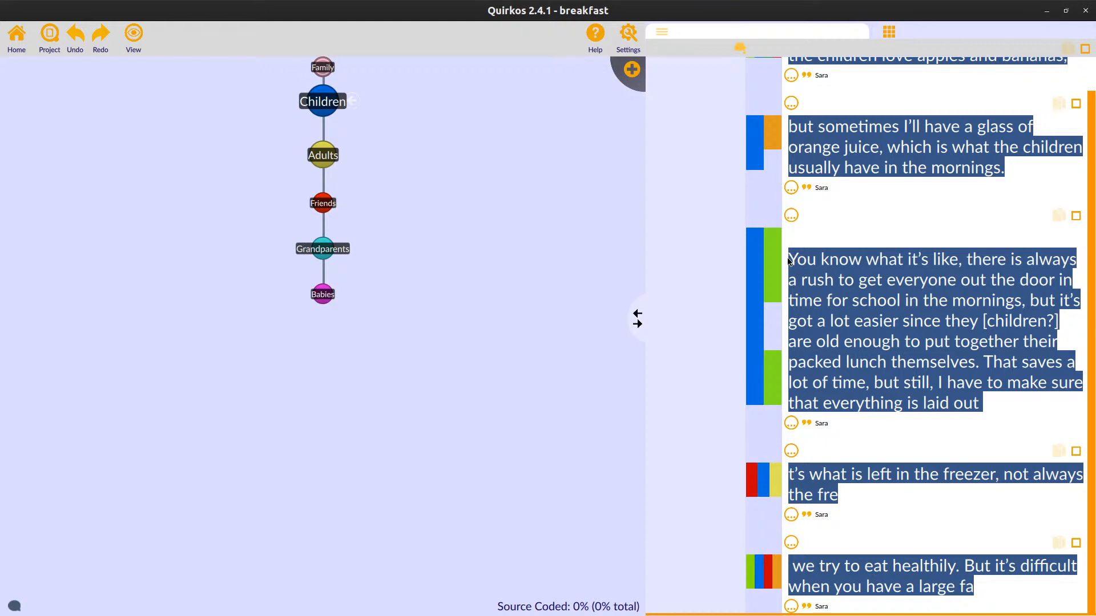
{"action": "left_click_drag", "start_coordinate": [790, 261], "coordinate": [1023, 440]}
{"action": "left_click_drag", "start_coordinate": [915, 295], "coordinate": [311, 299]}
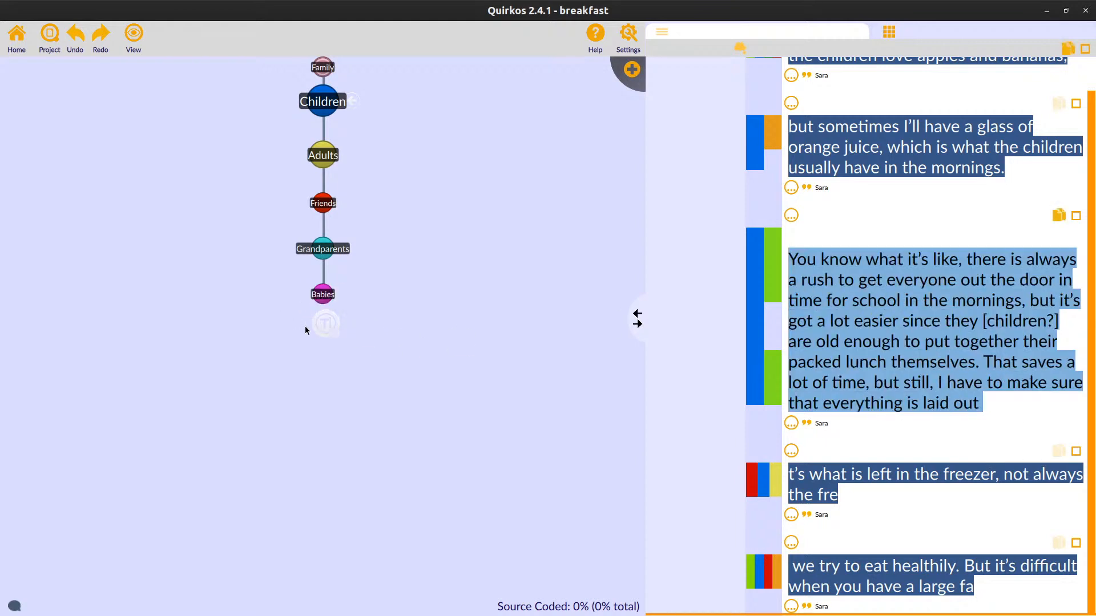
{"action": "left_click_drag", "start_coordinate": [962, 302], "coordinate": [318, 295]}
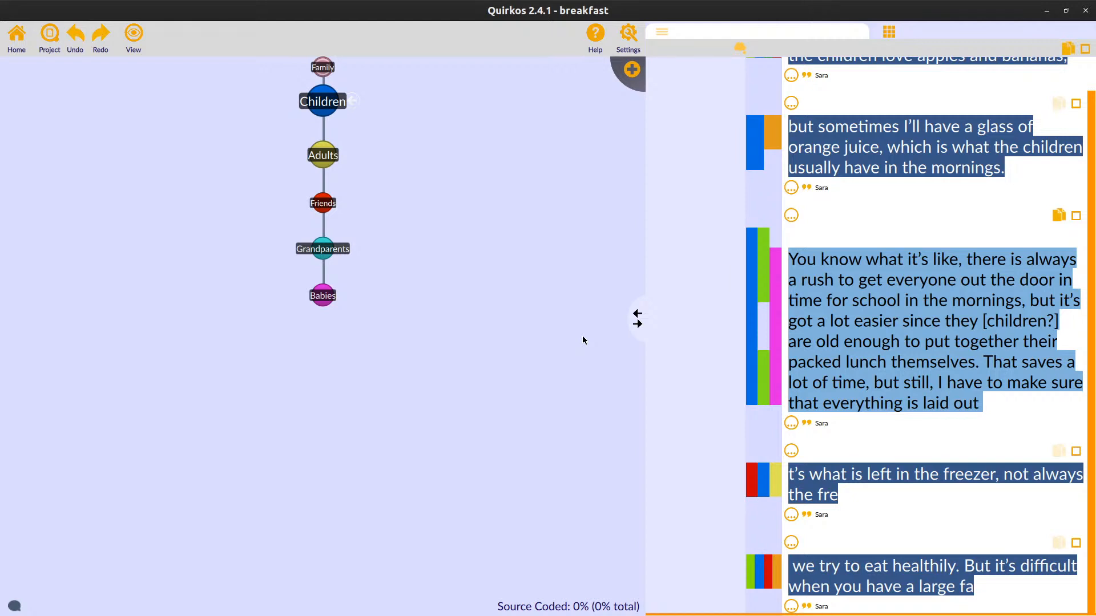
Delete the Friends sub-Quirk from the Family group.
{"action": "right_click", "coordinate": [326, 298]}
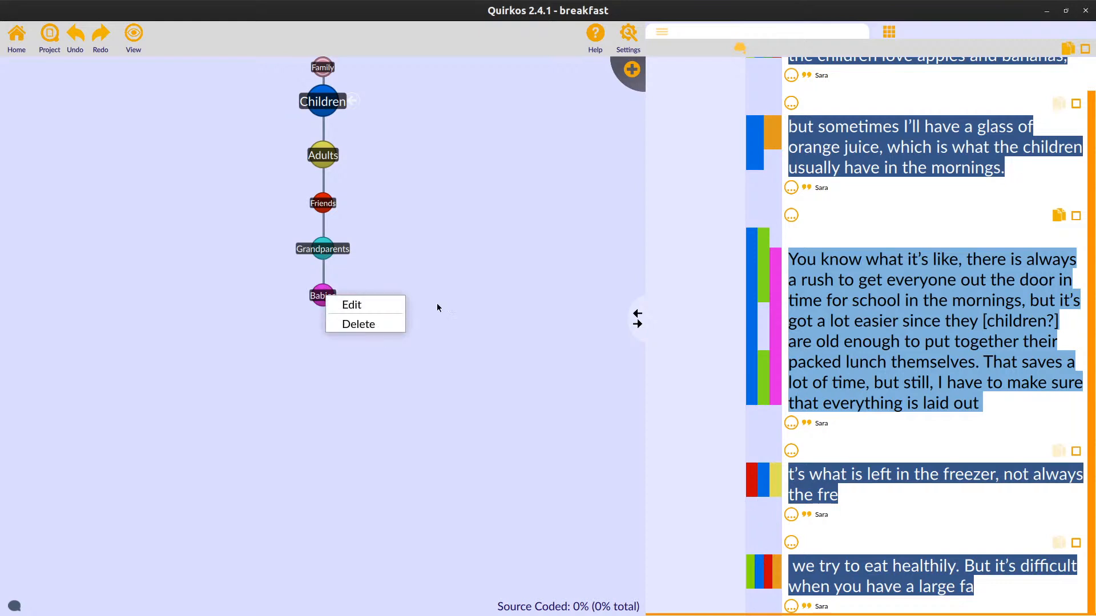
{"action": "left_click", "coordinate": [467, 273]}
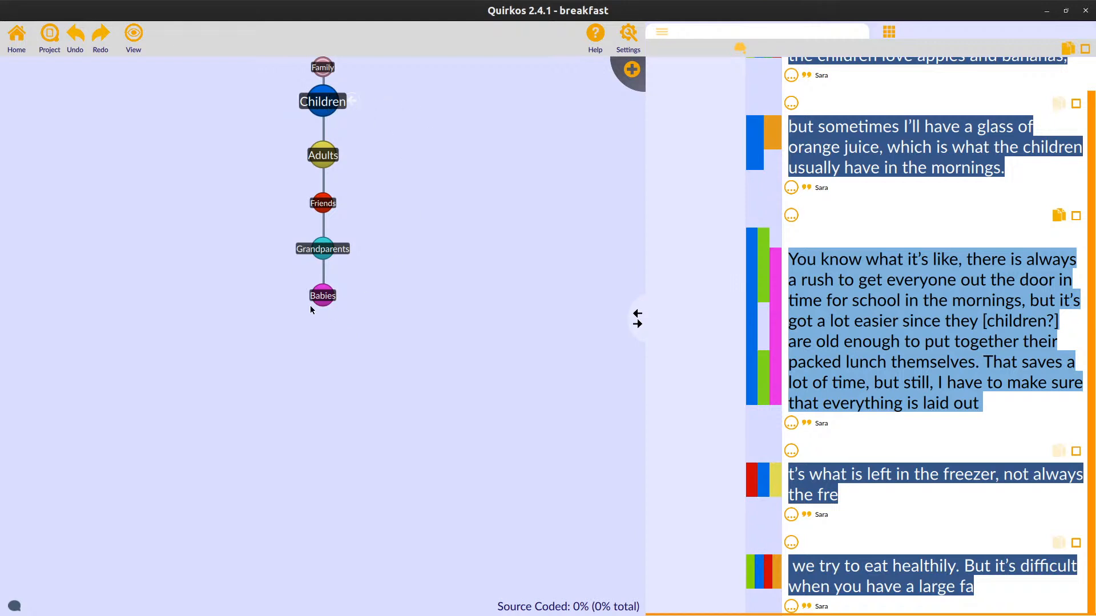
{"action": "right_click", "coordinate": [320, 210]}
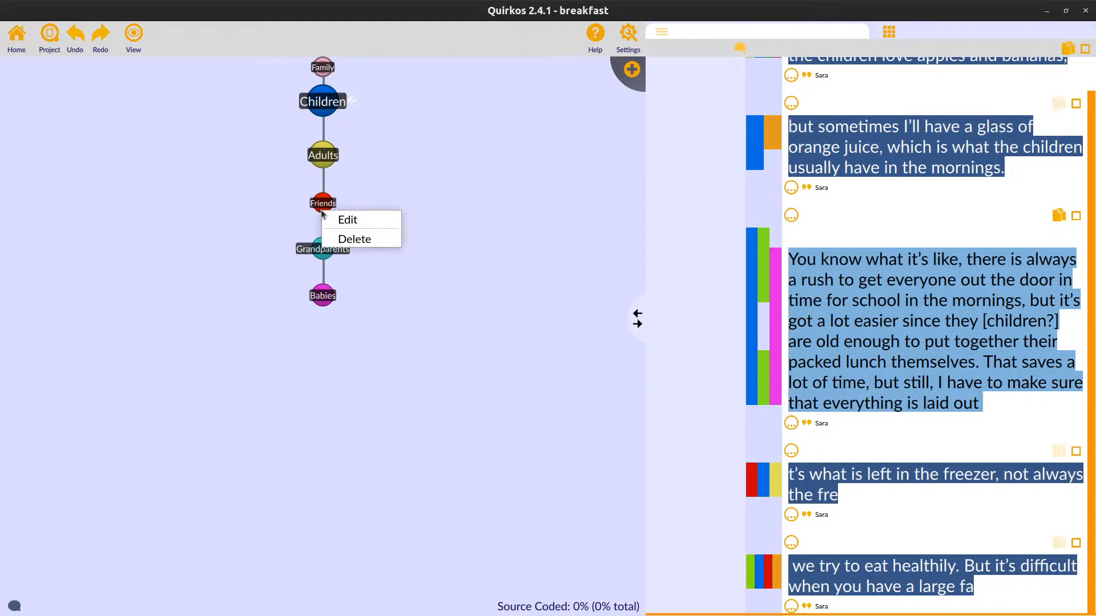
{"action": "left_click", "coordinate": [376, 245]}
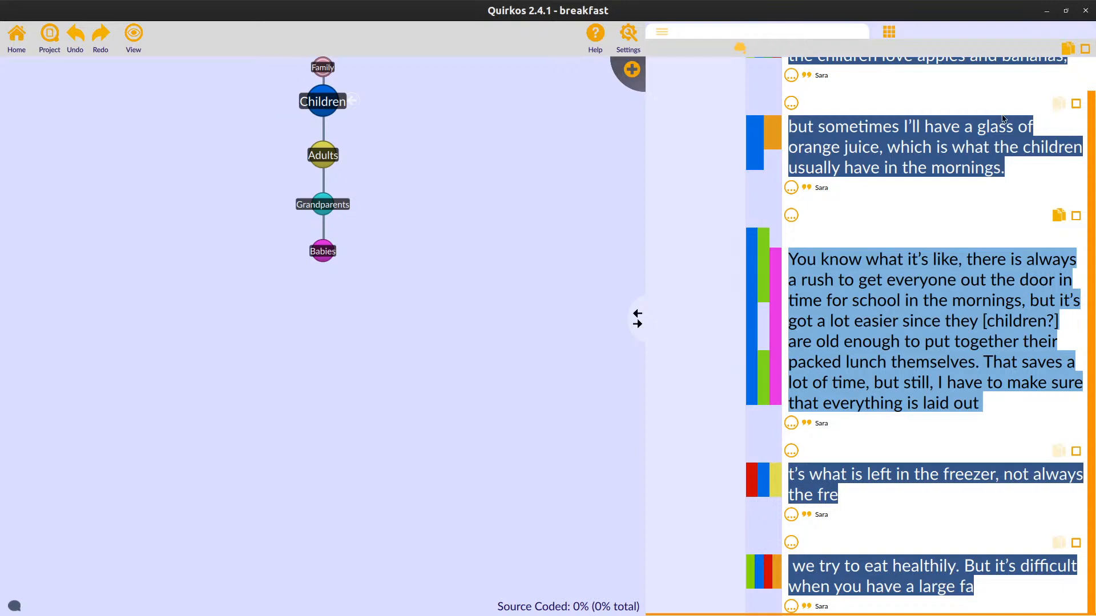
Select the Children quotes on apples and bananas, the school-morning rush and trying to eat healthily, and return to the main canvas.
{"action": "scroll", "coordinate": [1003, 118], "scroll_direction": "up", "scroll_amount": 1}
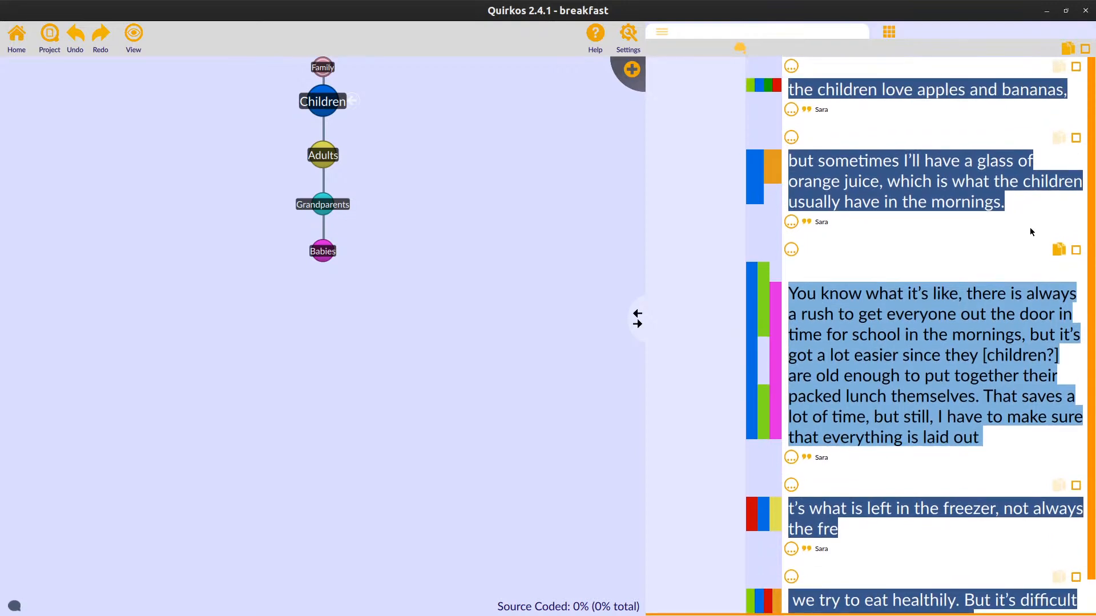
{"action": "left_click", "coordinate": [1075, 66]}
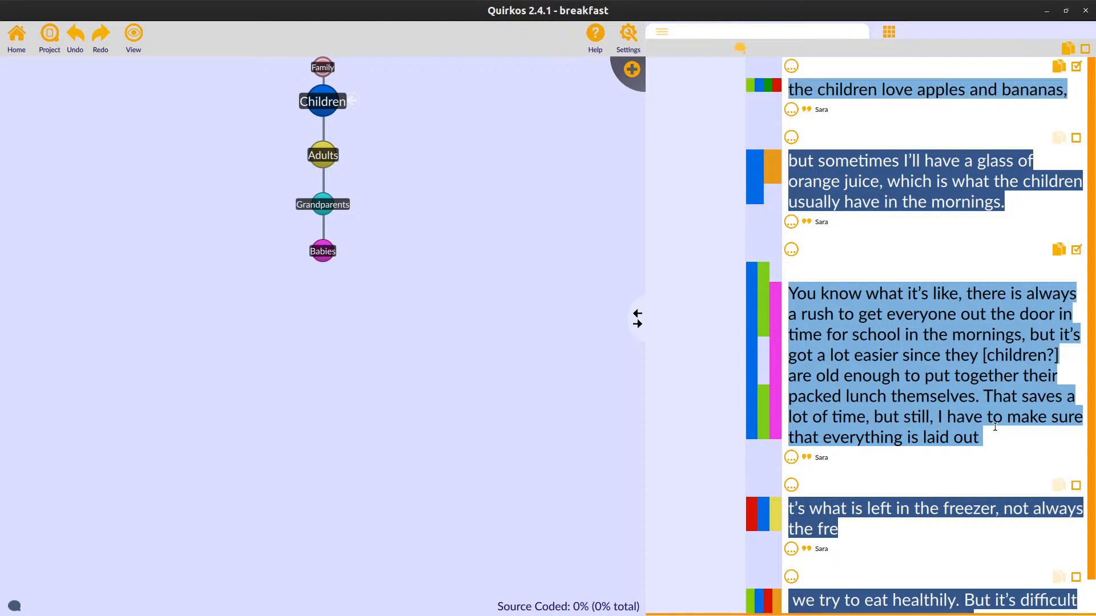
{"action": "scroll", "coordinate": [1008, 414], "scroll_direction": "down", "scroll_amount": 1}
{"action": "left_click", "coordinate": [1076, 544]}
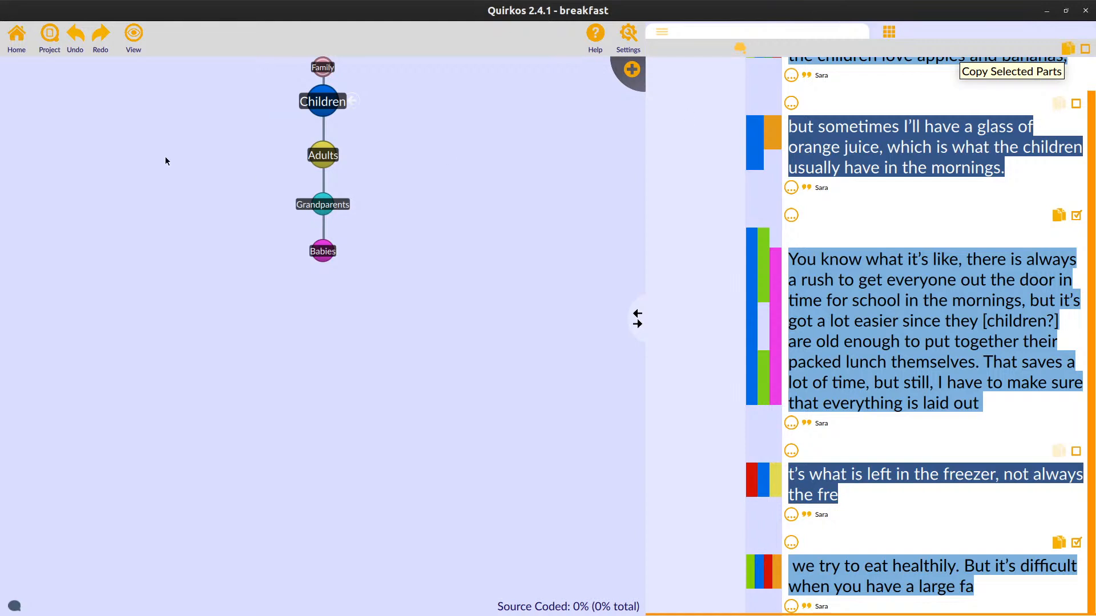
{"action": "left_click", "coordinate": [18, 43]}
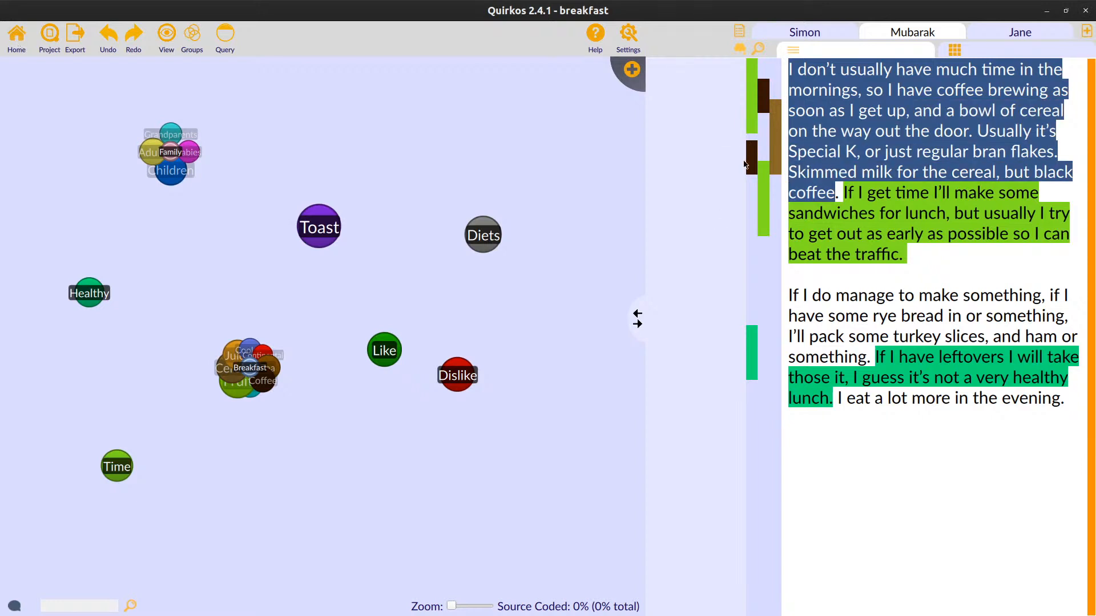
Open the overlap view for Toast and review the quotes it shares with Diets and with Like.
{"action": "right_click", "coordinate": [319, 222]}
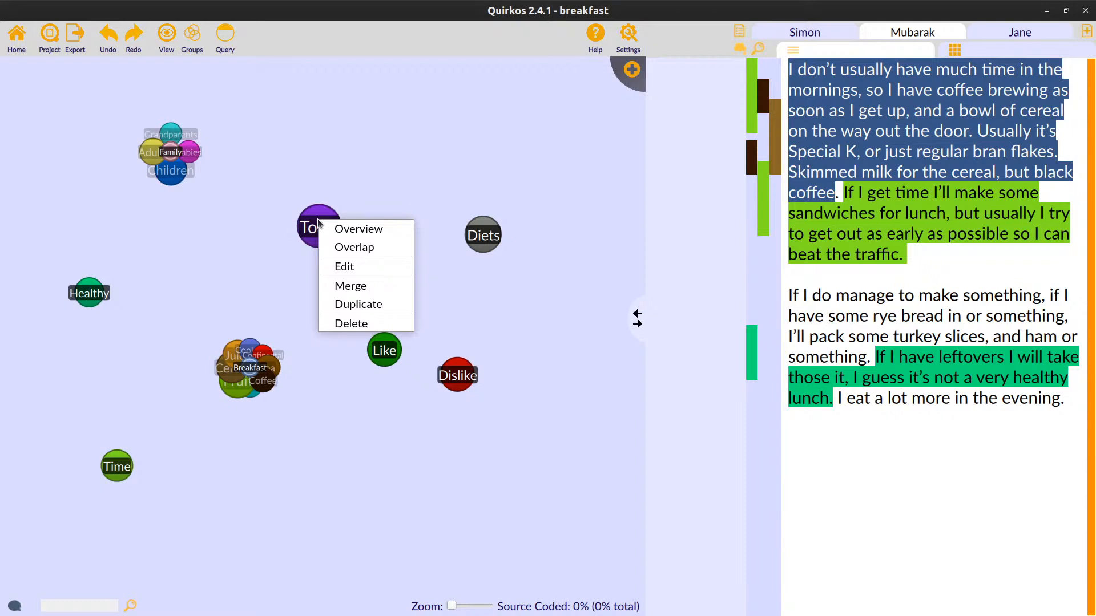
{"action": "left_click", "coordinate": [361, 248]}
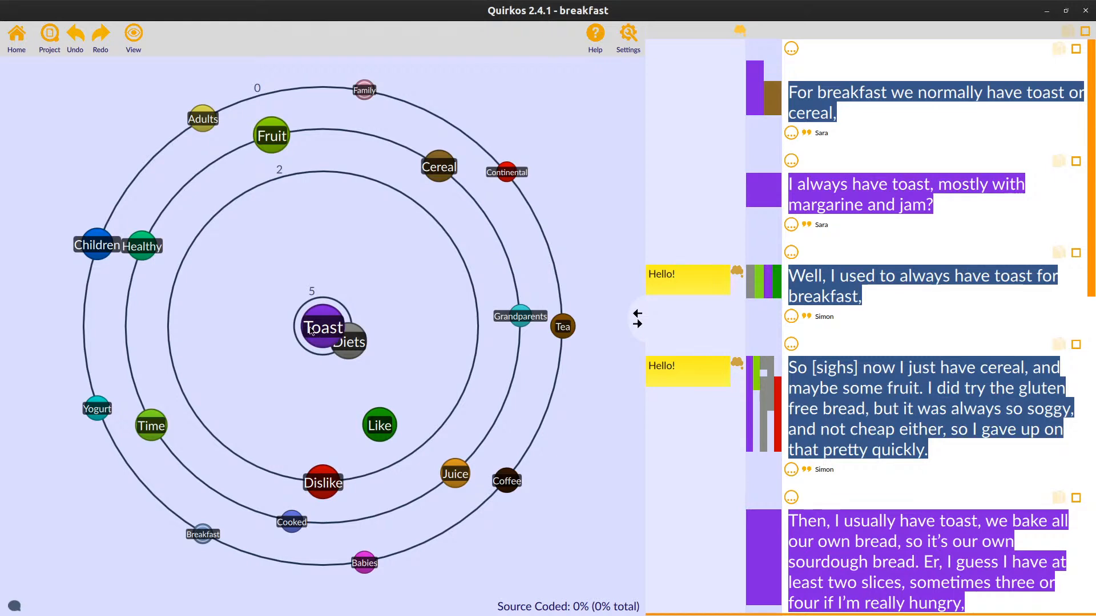
{"action": "left_click", "coordinate": [349, 342]}
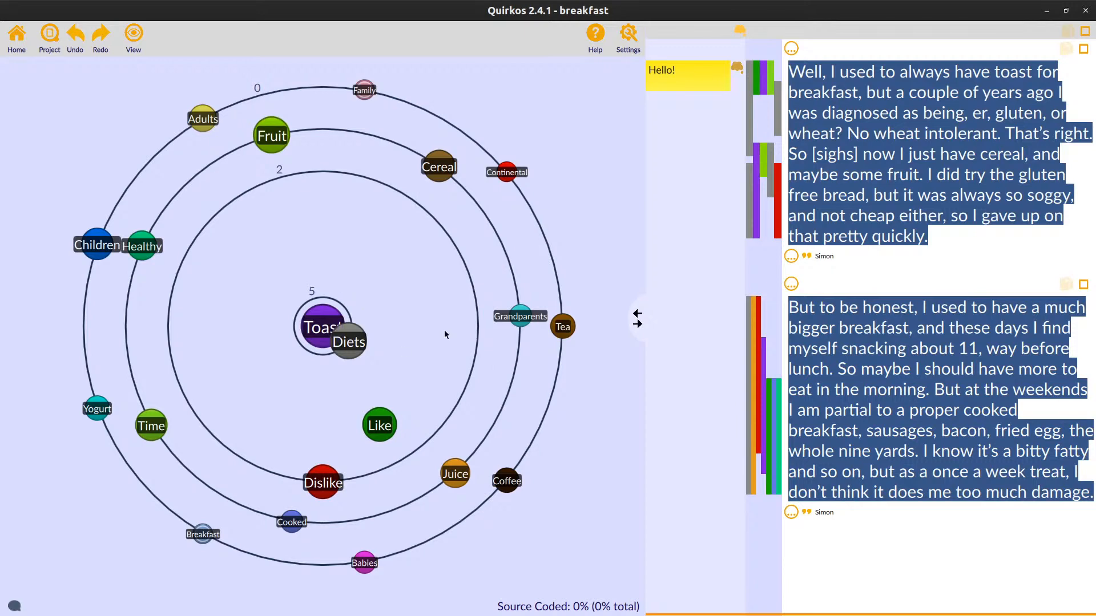
{"action": "left_click", "coordinate": [377, 426]}
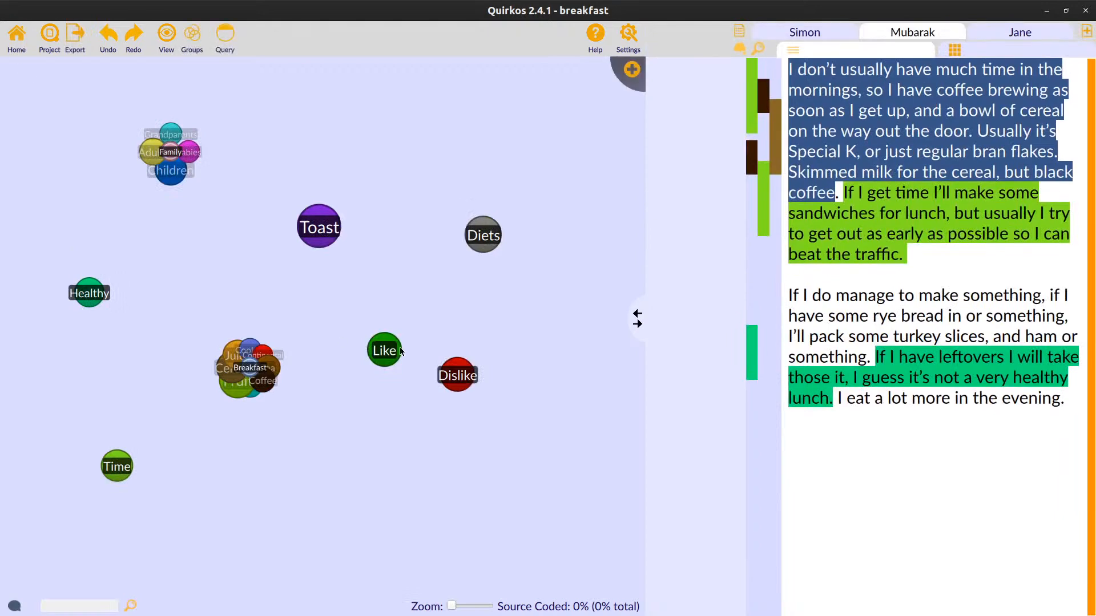
{"action": "right_click", "coordinate": [307, 217]}
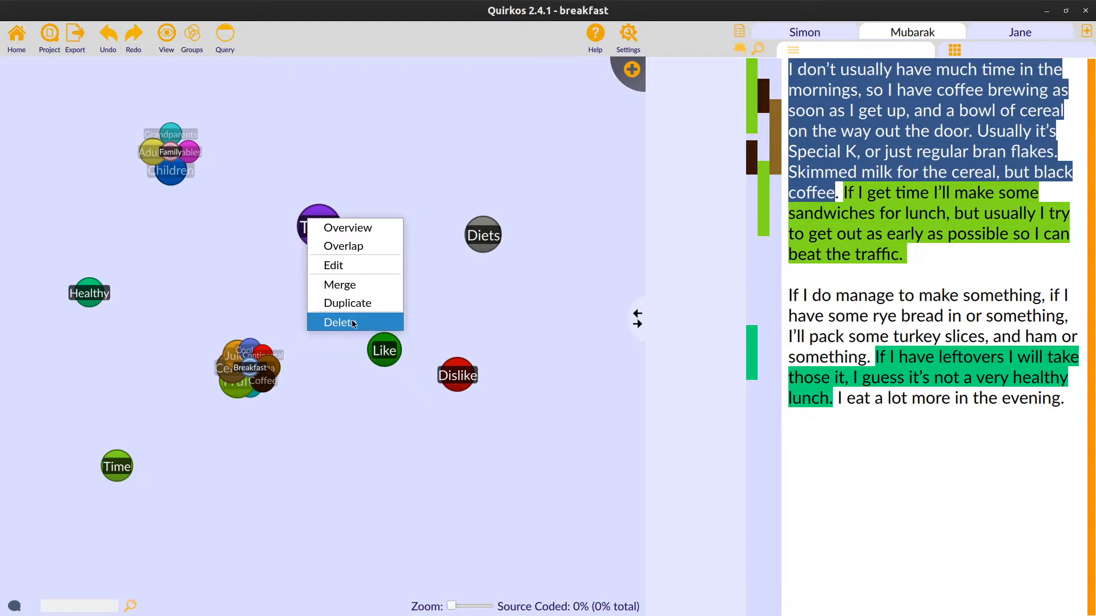
{"action": "left_click", "coordinate": [412, 73]}
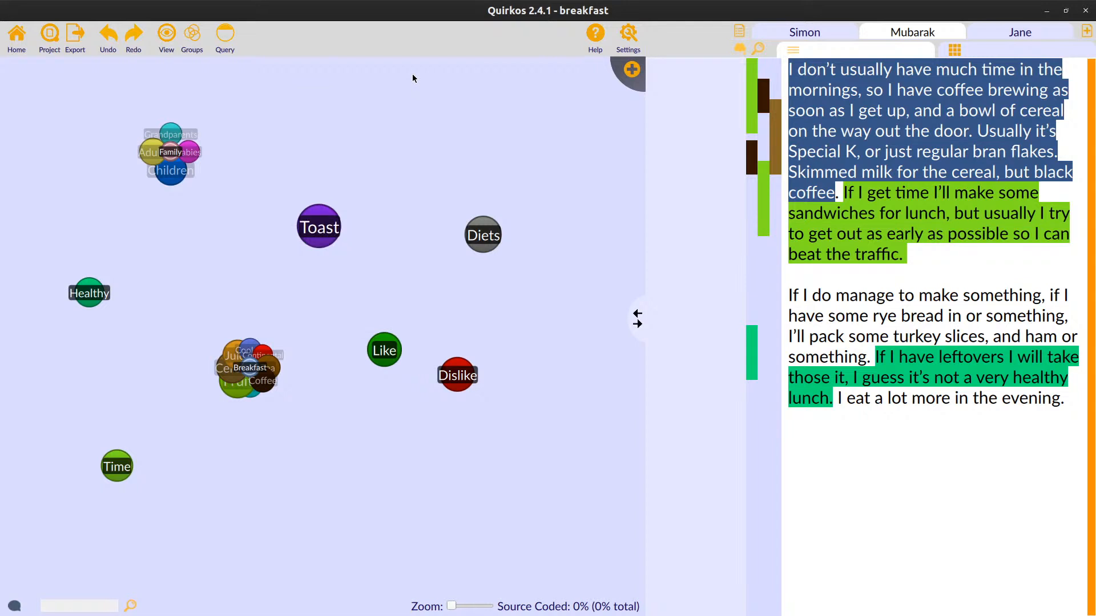
Show the properties and values of the open source.
{"action": "left_click", "coordinate": [1024, 48]}
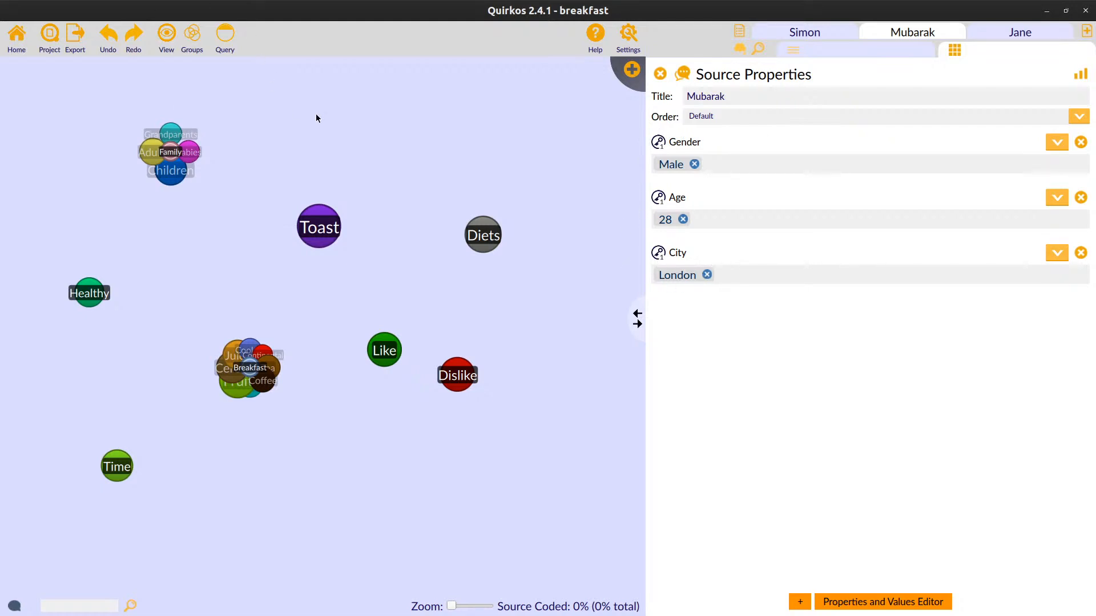
Run a query on the source property City equal to Belfast.
{"action": "left_click", "coordinate": [232, 53]}
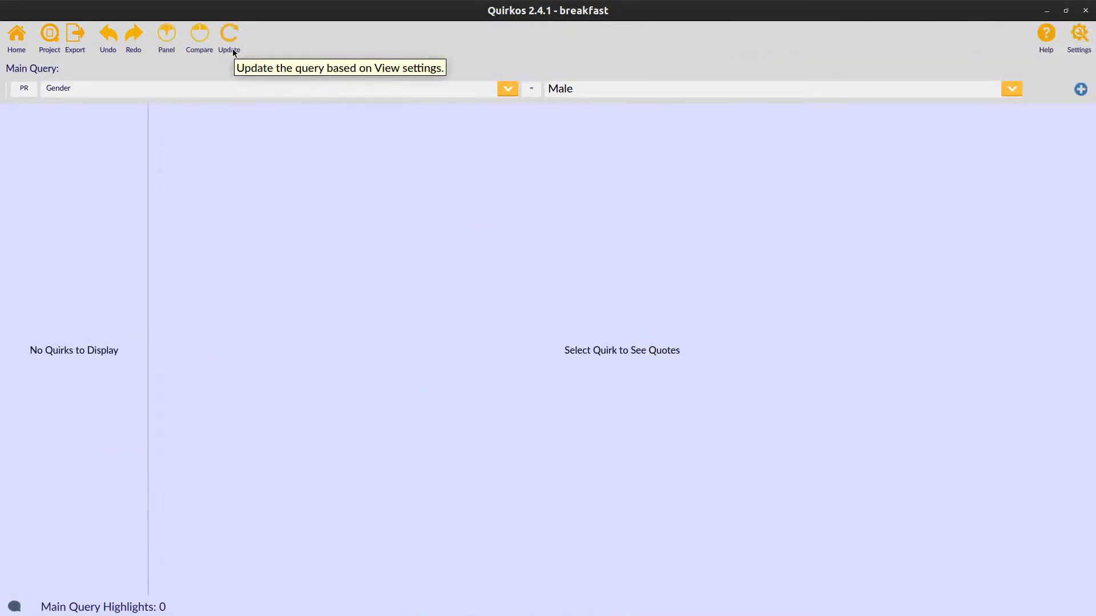
{"action": "left_click", "coordinate": [29, 94]}
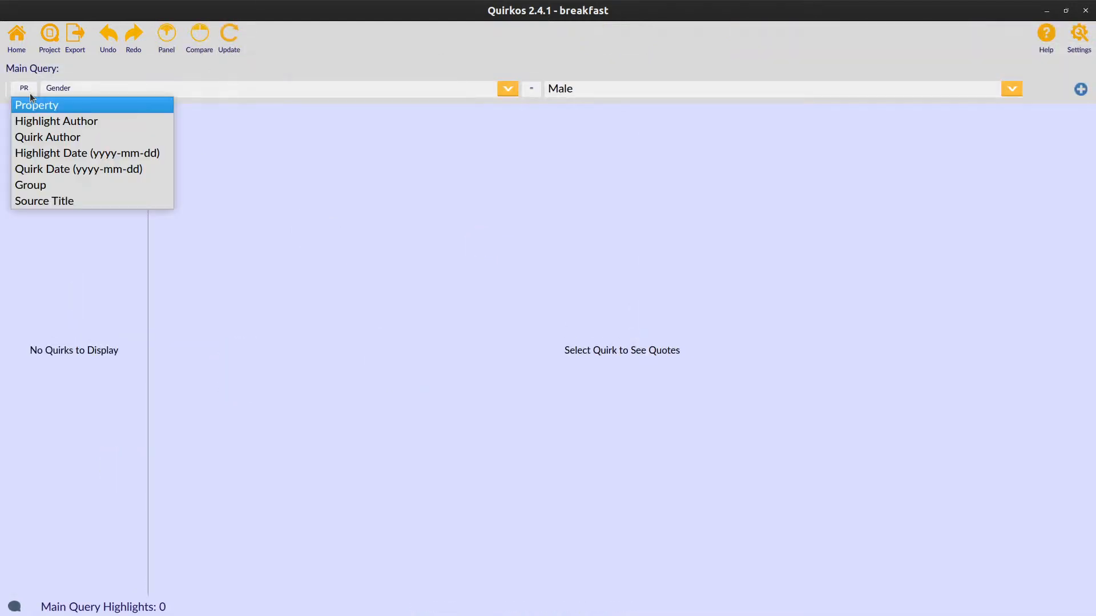
{"action": "left_click", "coordinate": [29, 93]}
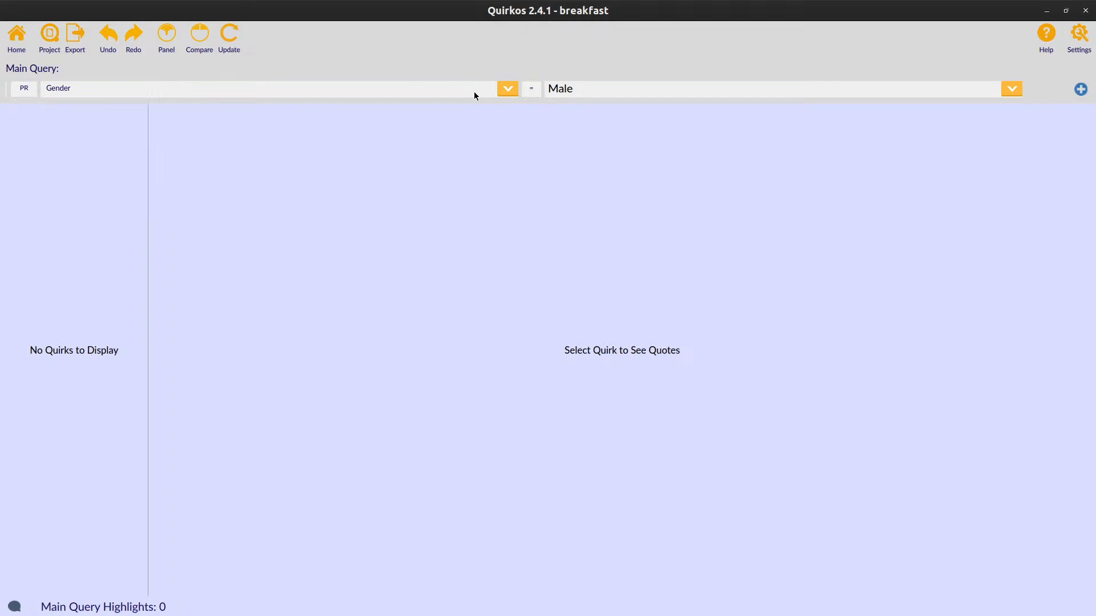
{"action": "left_click", "coordinate": [501, 92]}
{"action": "left_click", "coordinate": [298, 137]}
{"action": "left_click", "coordinate": [1001, 88]}
{"action": "left_click", "coordinate": [1001, 87]}
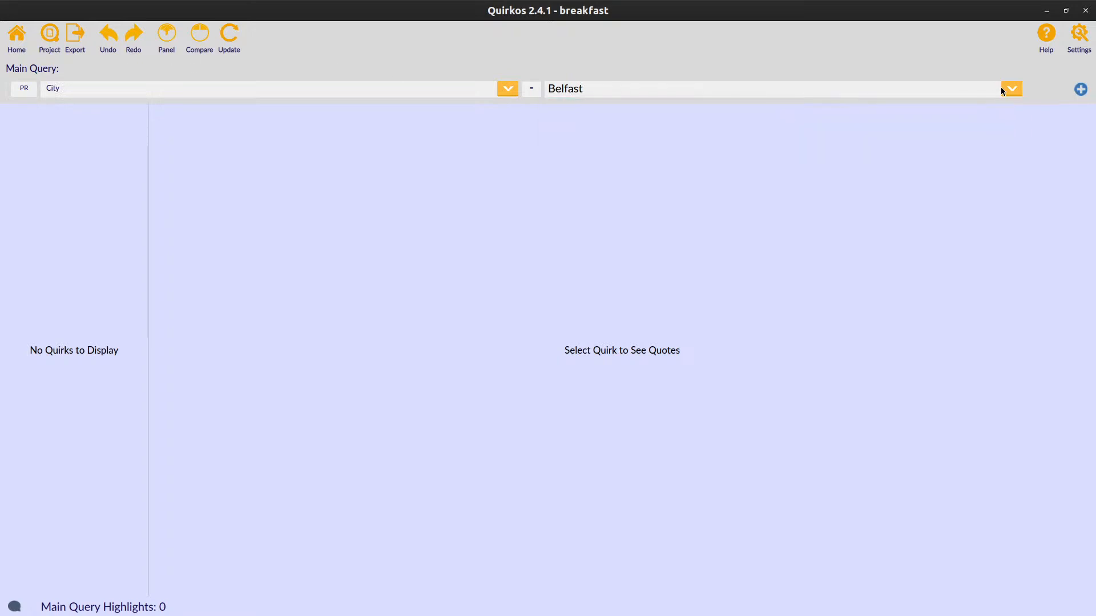
{"action": "left_click", "coordinate": [238, 37]}
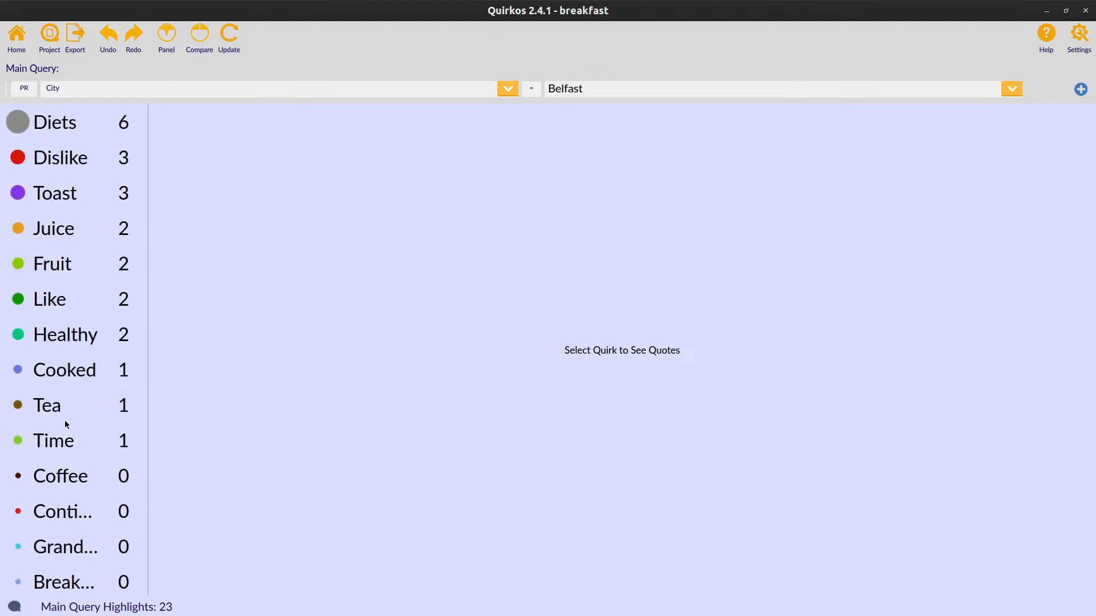
Look through the Quirks in the Belfast results and display the quotes coded to Diets.
{"action": "scroll", "coordinate": [65, 423], "scroll_direction": "down", "scroll_amount": 3}
{"action": "scroll", "coordinate": [66, 419], "scroll_direction": "up", "scroll_amount": 3}
{"action": "left_click", "coordinate": [60, 124]}
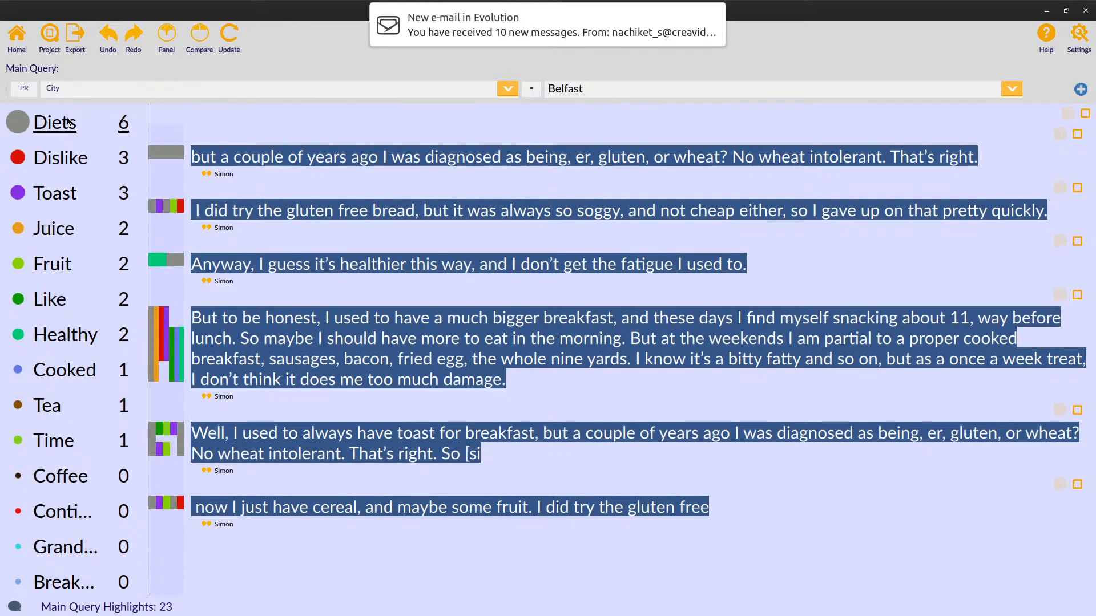
Compare the Belfast results side by side with a second query on City equal to Edinburgh.
{"action": "left_click", "coordinate": [200, 50]}
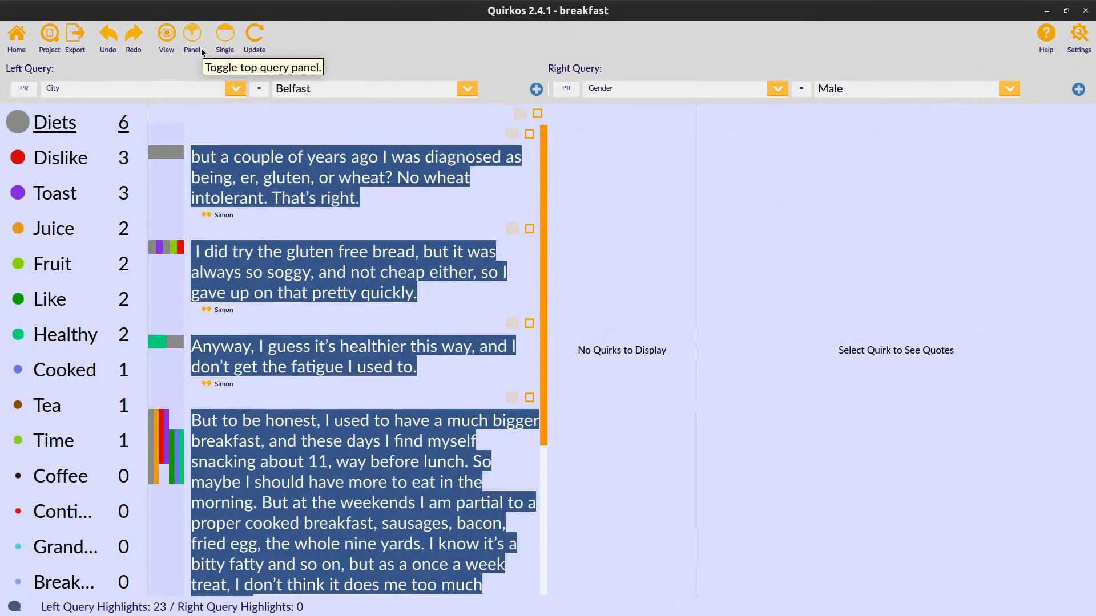
{"action": "left_click", "coordinate": [777, 88]}
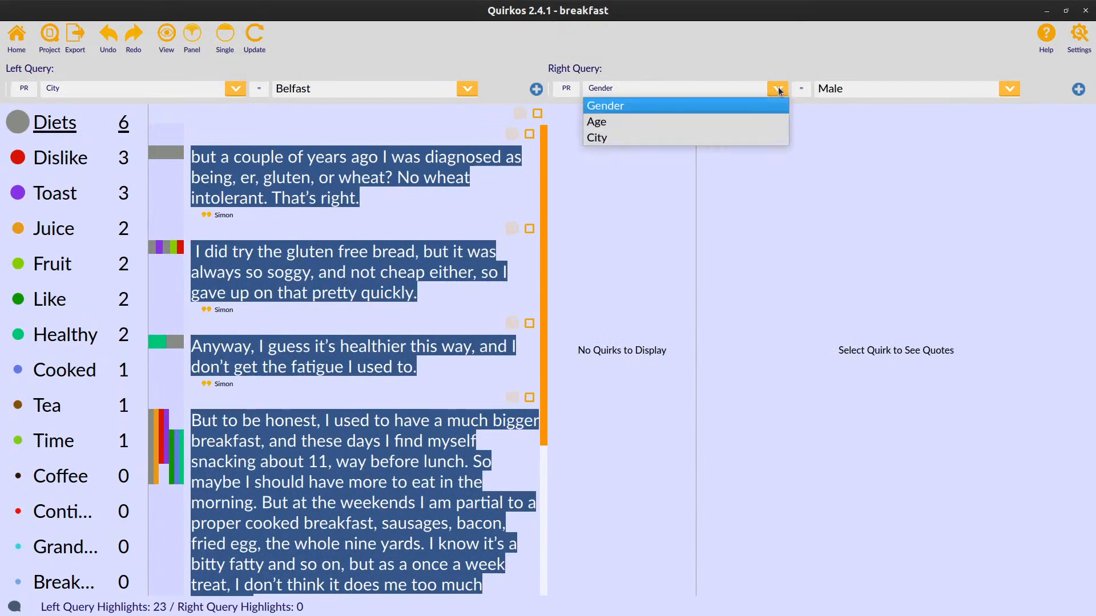
{"action": "left_click", "coordinate": [661, 143]}
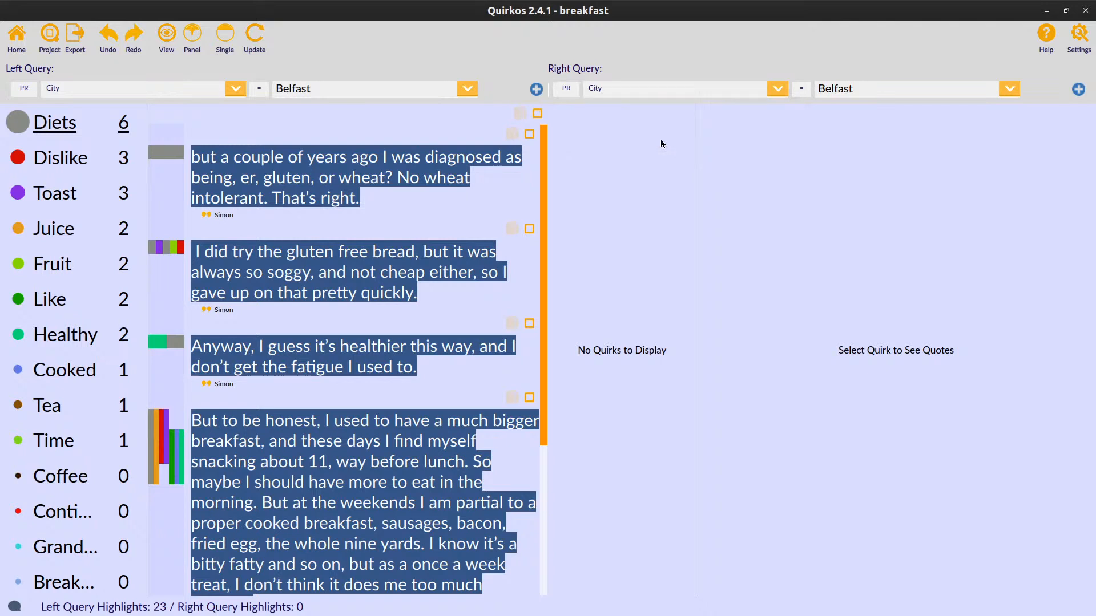
{"action": "left_click", "coordinate": [1018, 91]}
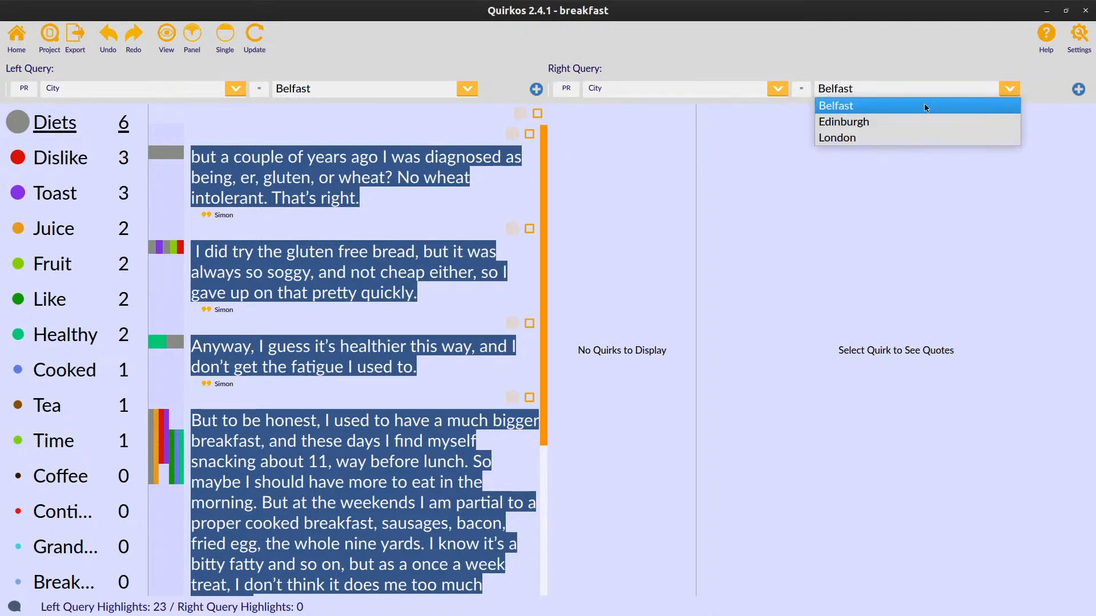
{"action": "left_click", "coordinate": [867, 127]}
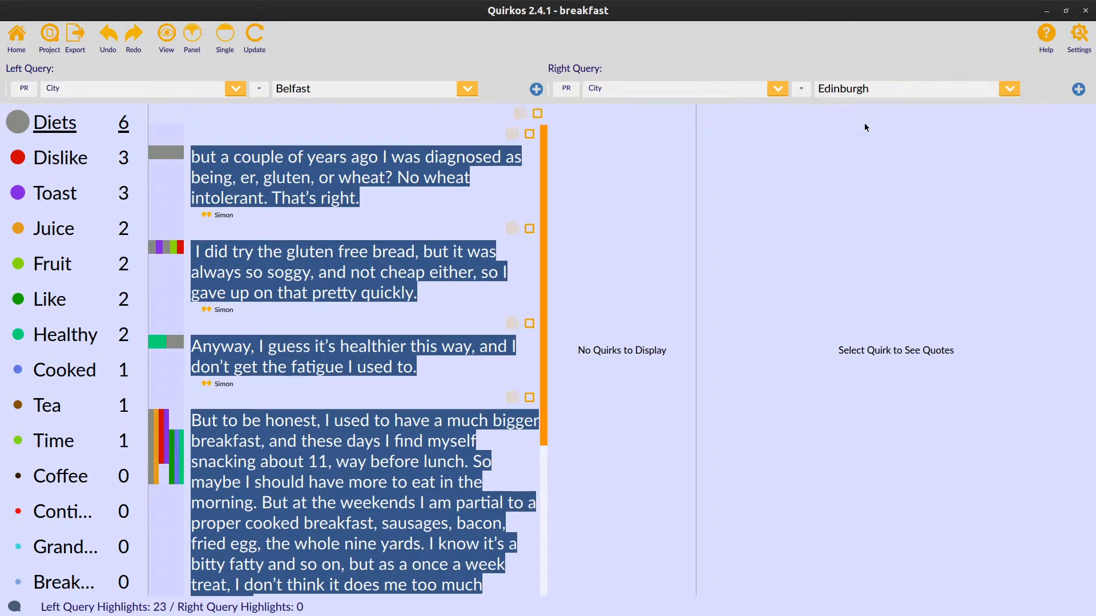
{"action": "left_click", "coordinate": [262, 36]}
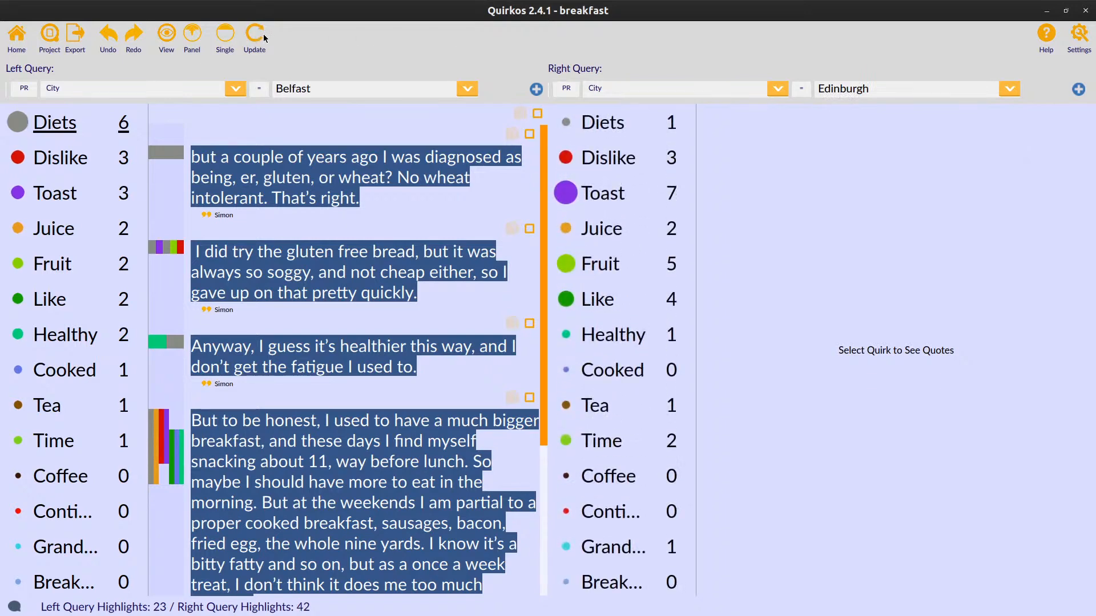
Display the Toast quotes for both Belfast and Edinburgh and read through the Edinburgh ones.
{"action": "left_click", "coordinate": [74, 194]}
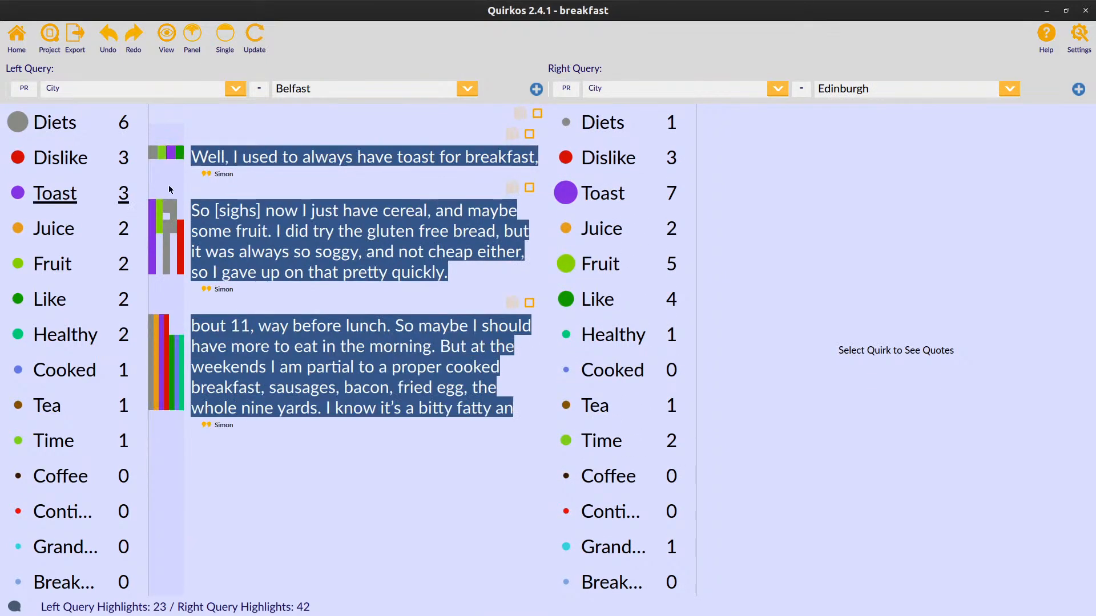
{"action": "left_click", "coordinate": [604, 198]}
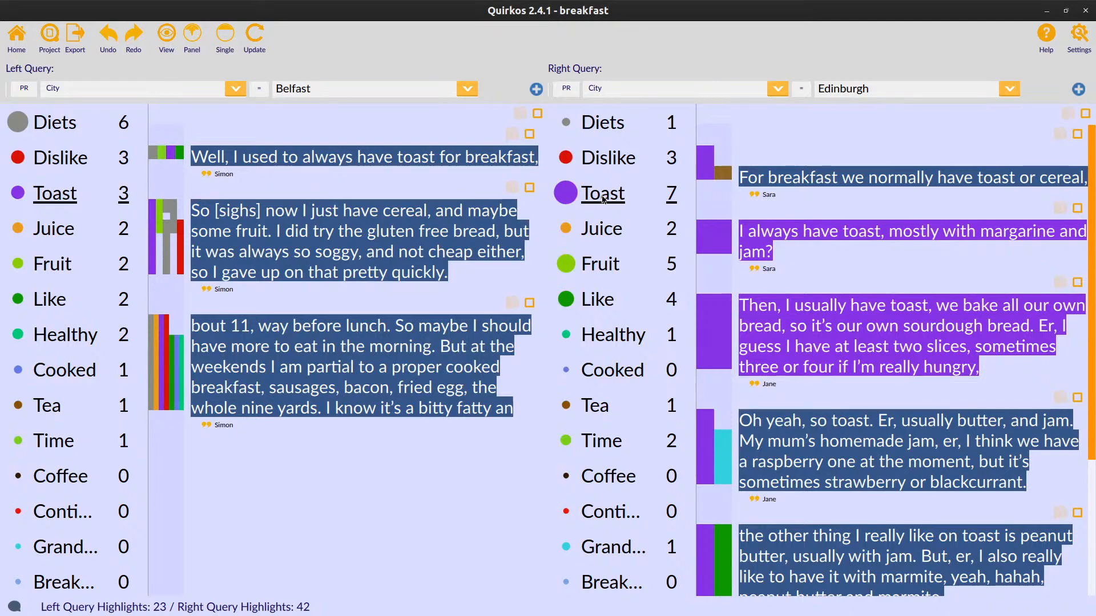
{"action": "scroll", "coordinate": [893, 291], "scroll_direction": "down", "scroll_amount": 4}
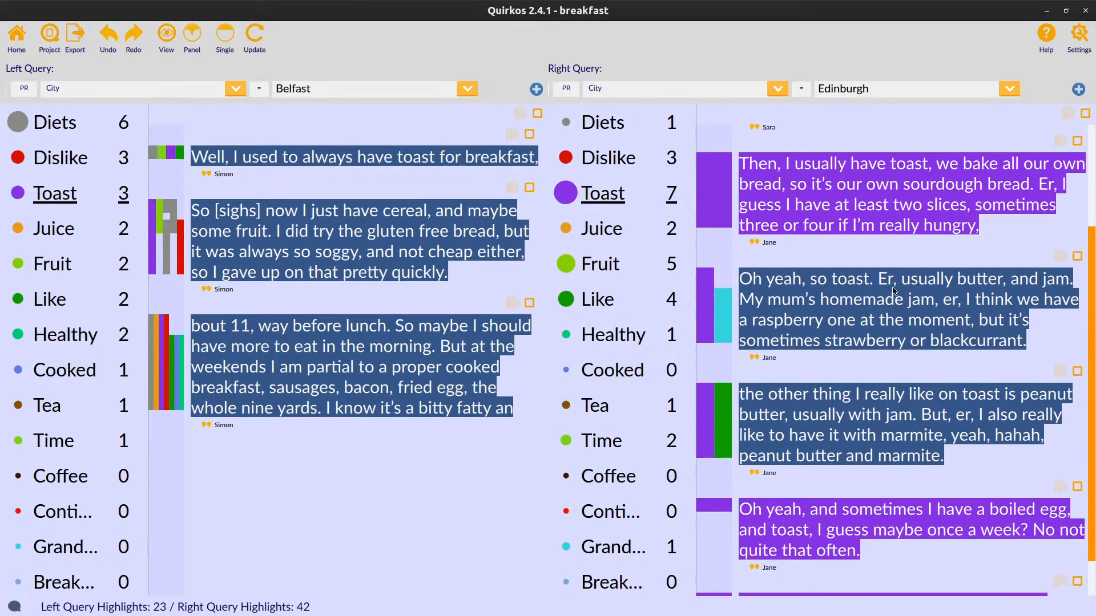
{"action": "scroll", "coordinate": [893, 291], "scroll_direction": "up", "scroll_amount": 4}
{"action": "scroll", "coordinate": [893, 291], "scroll_direction": "down", "scroll_amount": 1}
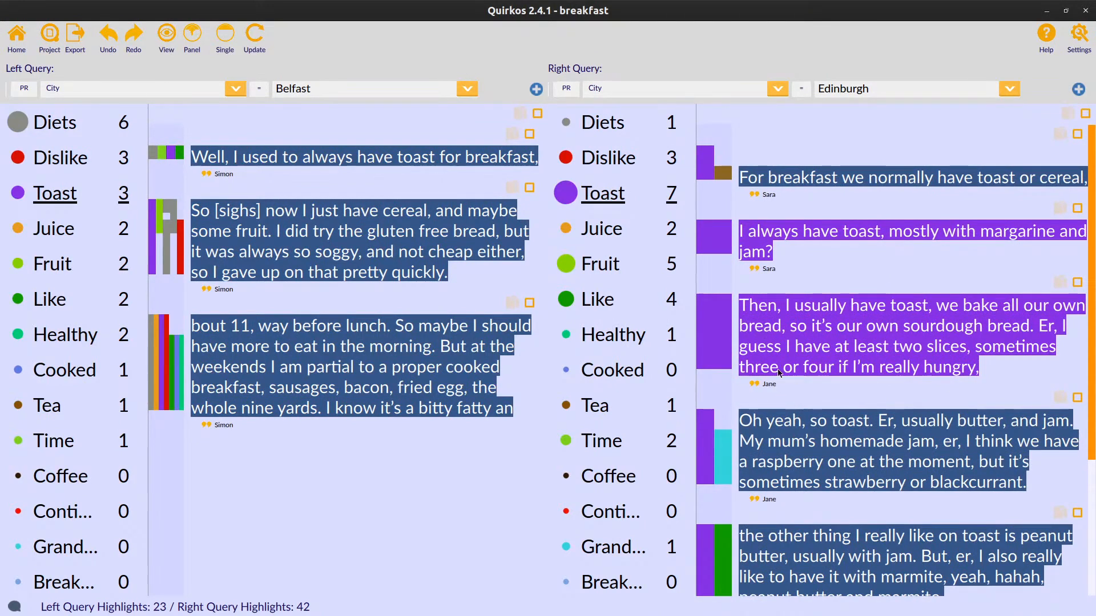
{"action": "scroll", "coordinate": [901, 336], "scroll_direction": "down", "scroll_amount": 5}
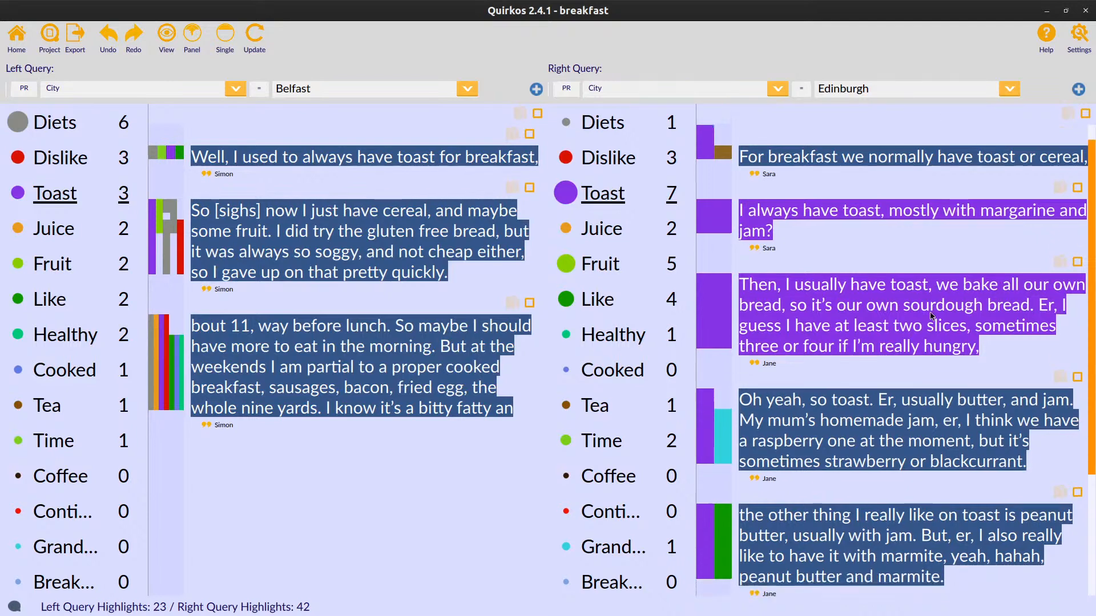
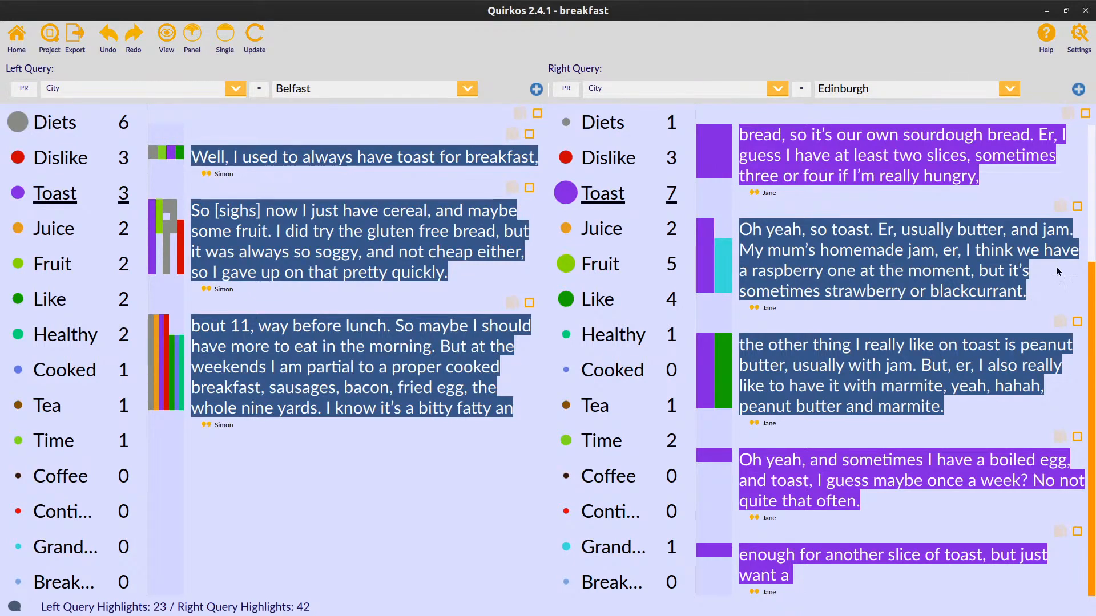
Select all the Edinburgh Toast quotes except the one starting "Oh yeah, so toast".
{"action": "left_click", "coordinate": [1084, 114]}
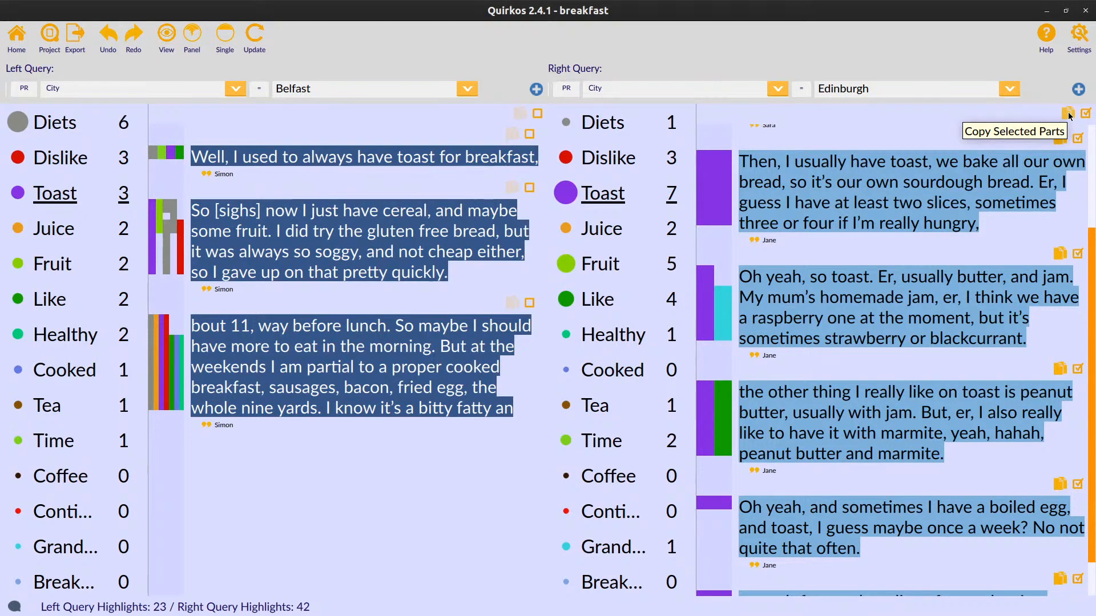
{"action": "left_click", "coordinate": [1077, 255]}
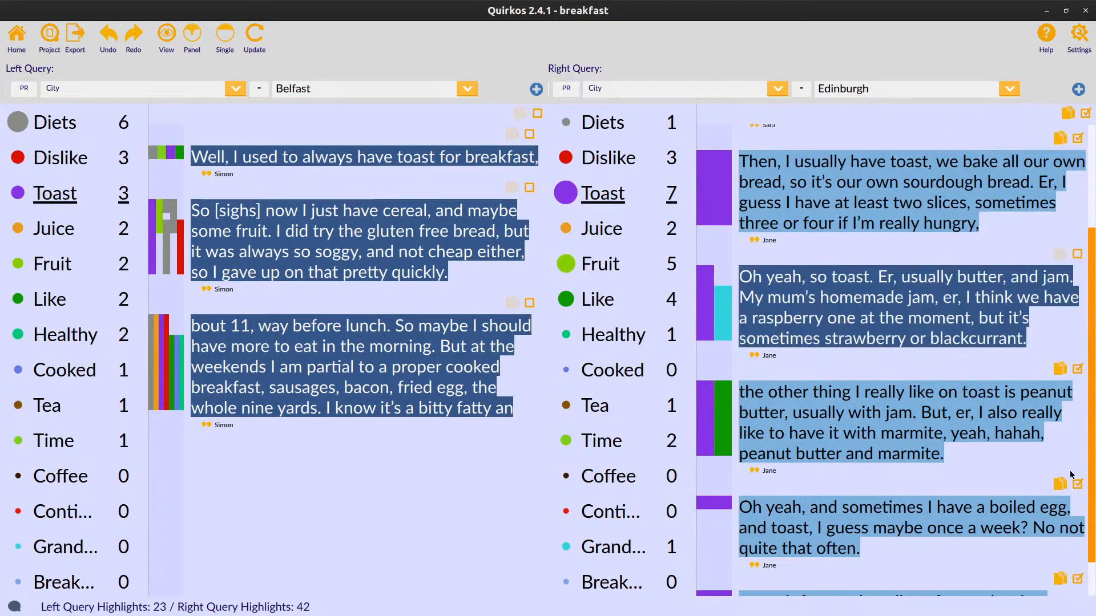
Deselect the Edinburgh Toast quote starting "Oh yeah, and sometimes I have a boiled egg".
{"action": "left_click", "coordinate": [1077, 485]}
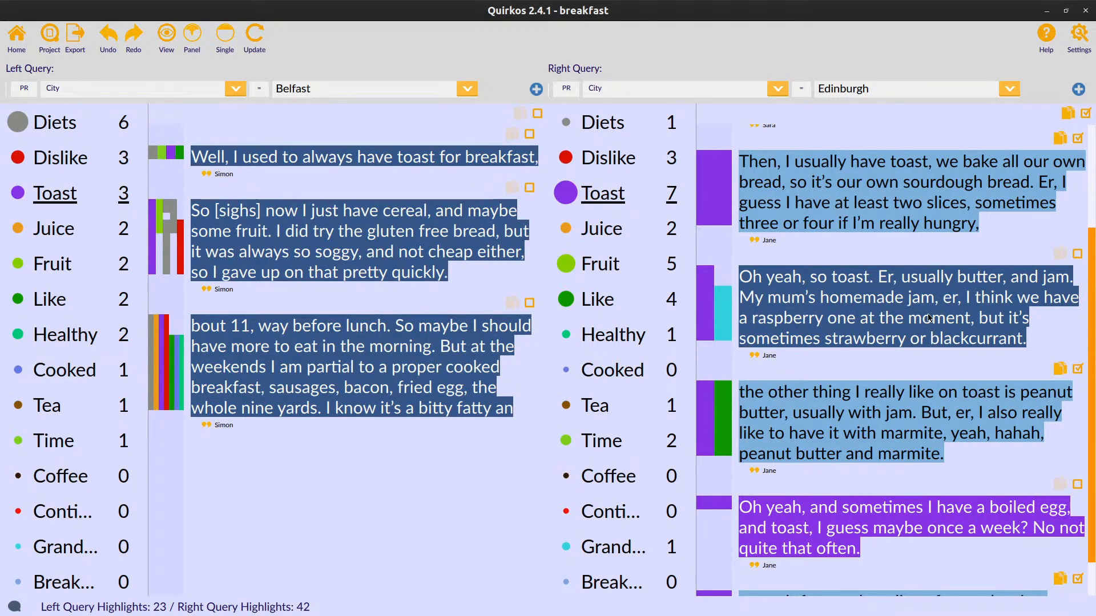
Add the conditions Gender equal to Male and Age less than 18 to the Belfast query.
{"action": "left_click", "coordinate": [535, 90]}
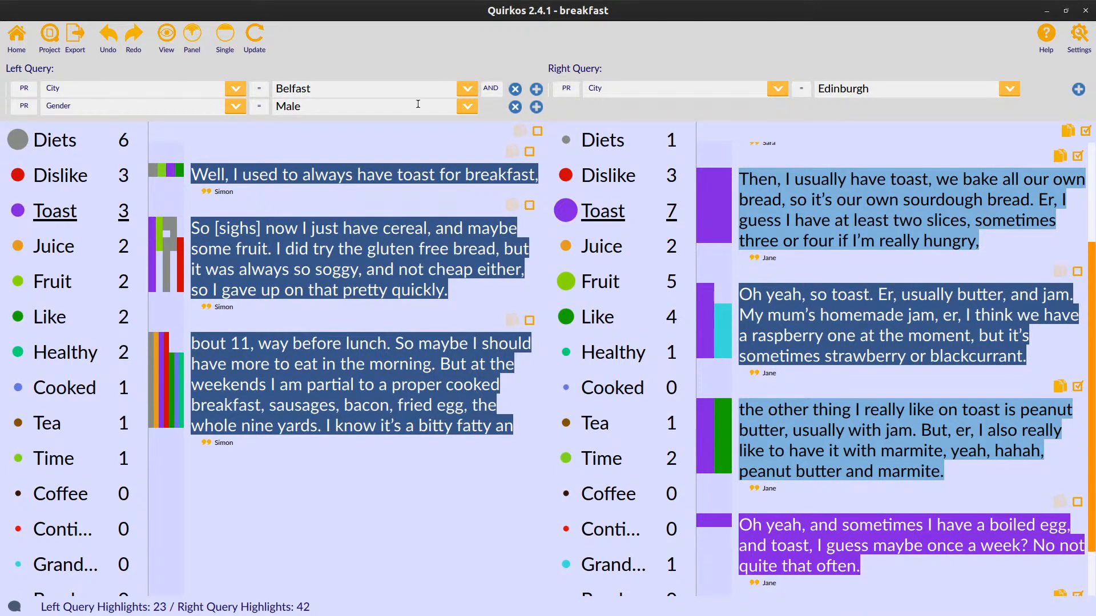
{"action": "left_click", "coordinate": [535, 107]}
{"action": "left_click", "coordinate": [236, 124]}
{"action": "left_click", "coordinate": [135, 164]}
{"action": "left_click", "coordinate": [259, 127]}
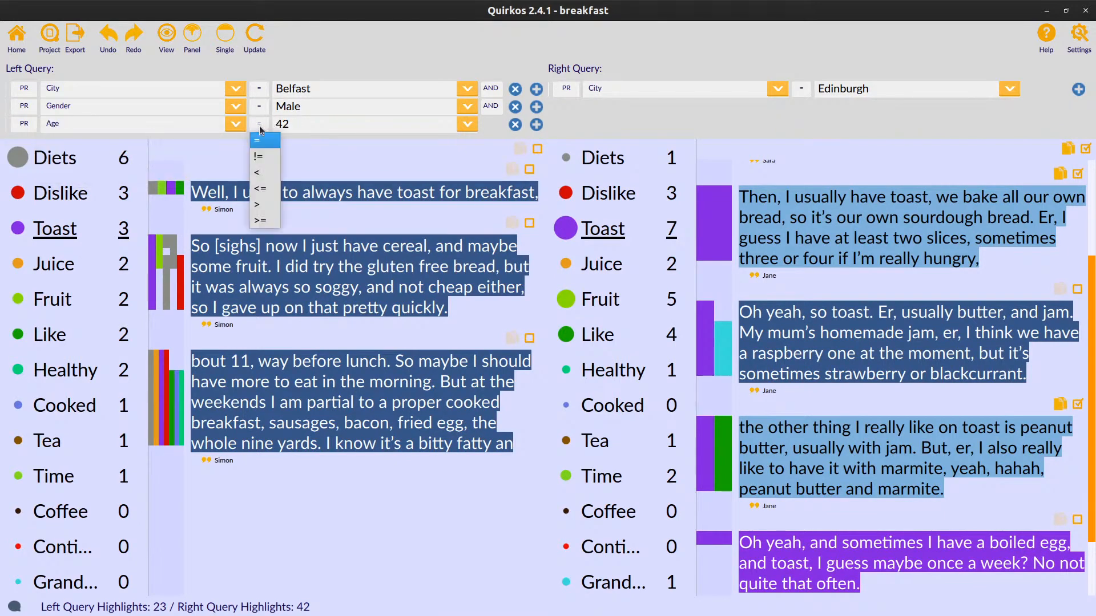
{"action": "left_click", "coordinate": [257, 172]}
{"action": "left_click", "coordinate": [310, 122]}
{"action": "key", "text": "BackSpace"}
{"action": "key", "text": "BackSpace"}
{"action": "type", "text": "18"}
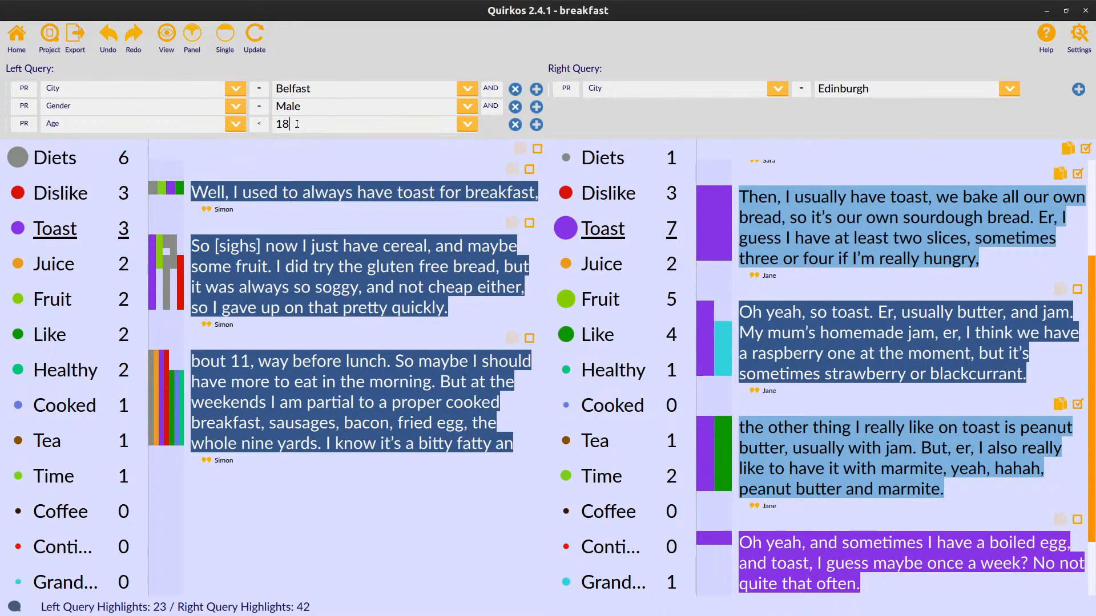
Check the report export choices for the two queries and return to the main Quirks canvas.
{"action": "left_click", "coordinate": [80, 47]}
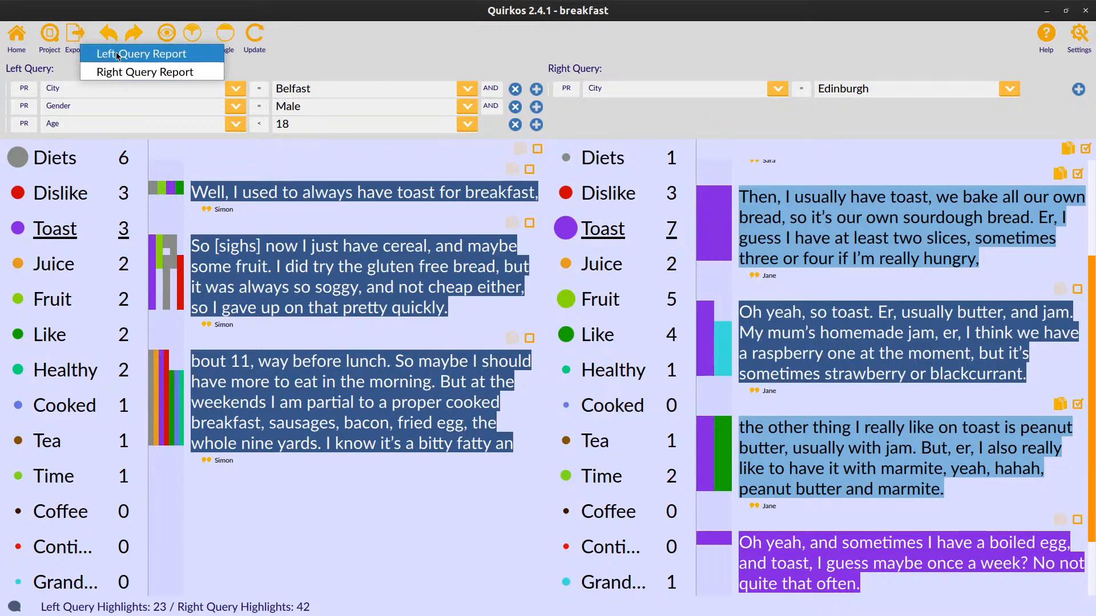
{"action": "left_click", "coordinate": [405, 54]}
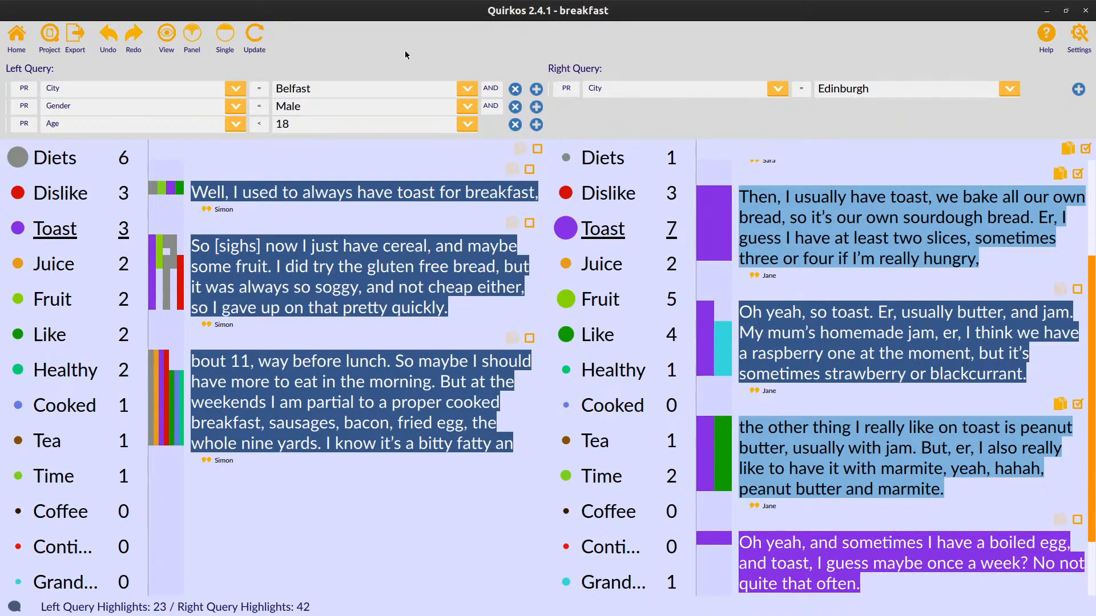
{"action": "left_click", "coordinate": [16, 36]}
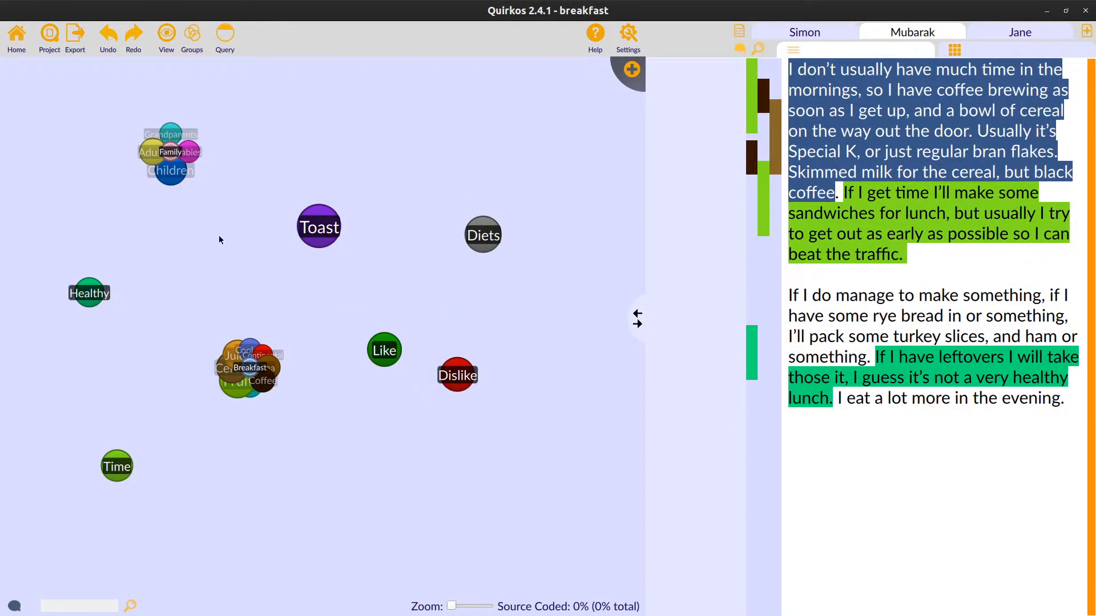
Create a report of the whole project and enlarge the report window.
{"action": "left_click", "coordinate": [76, 35]}
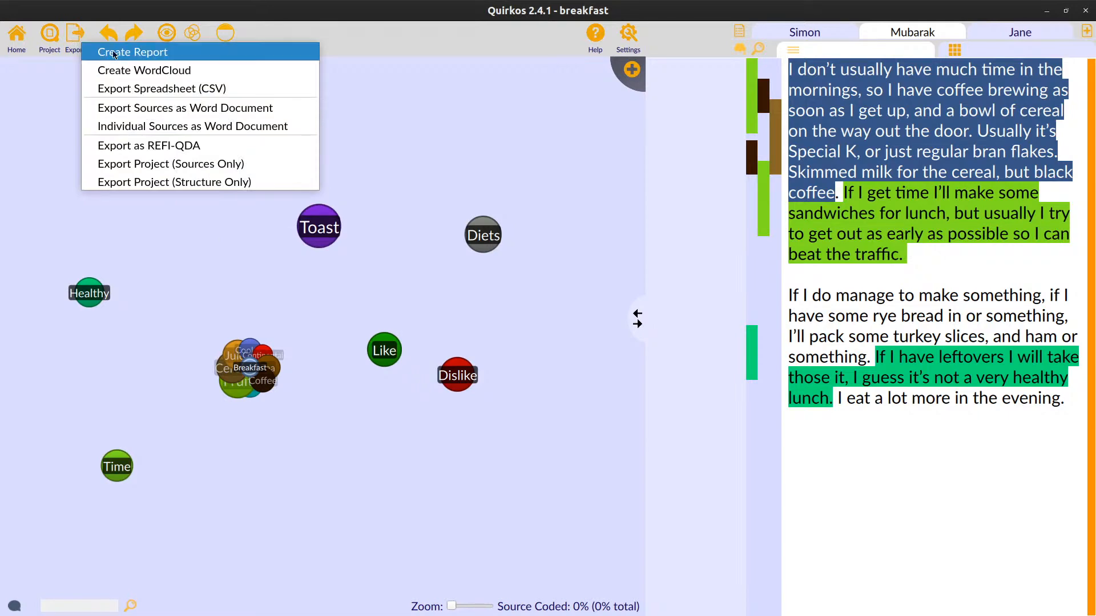
{"action": "left_click", "coordinate": [145, 54]}
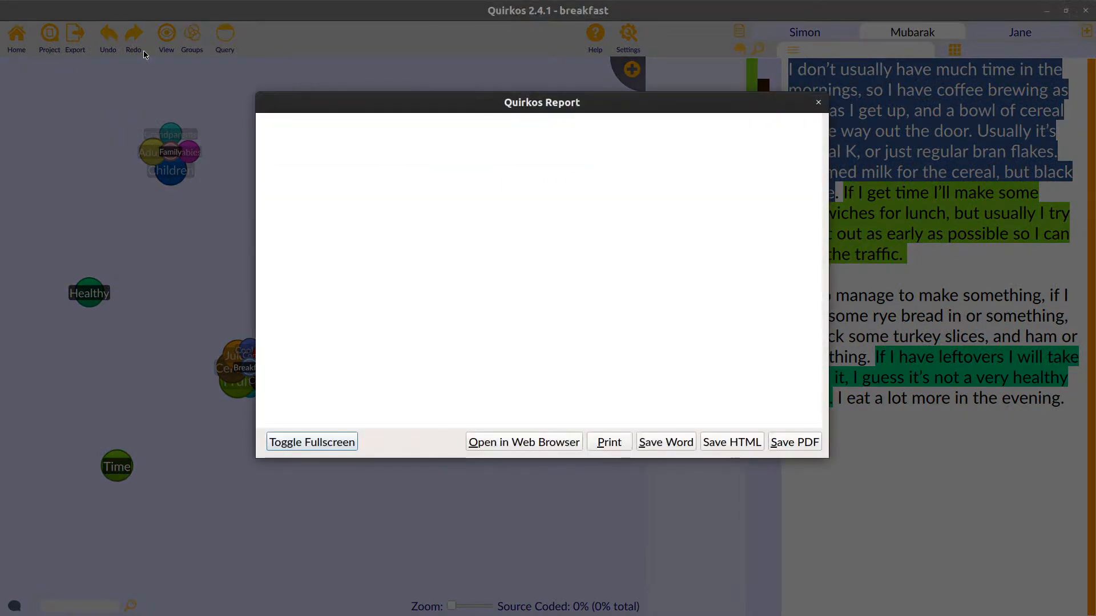
{"action": "left_click_drag", "start_coordinate": [525, 107], "coordinate": [400, 57]}
{"action": "left_click_drag", "start_coordinate": [704, 408], "coordinate": [974, 530]}
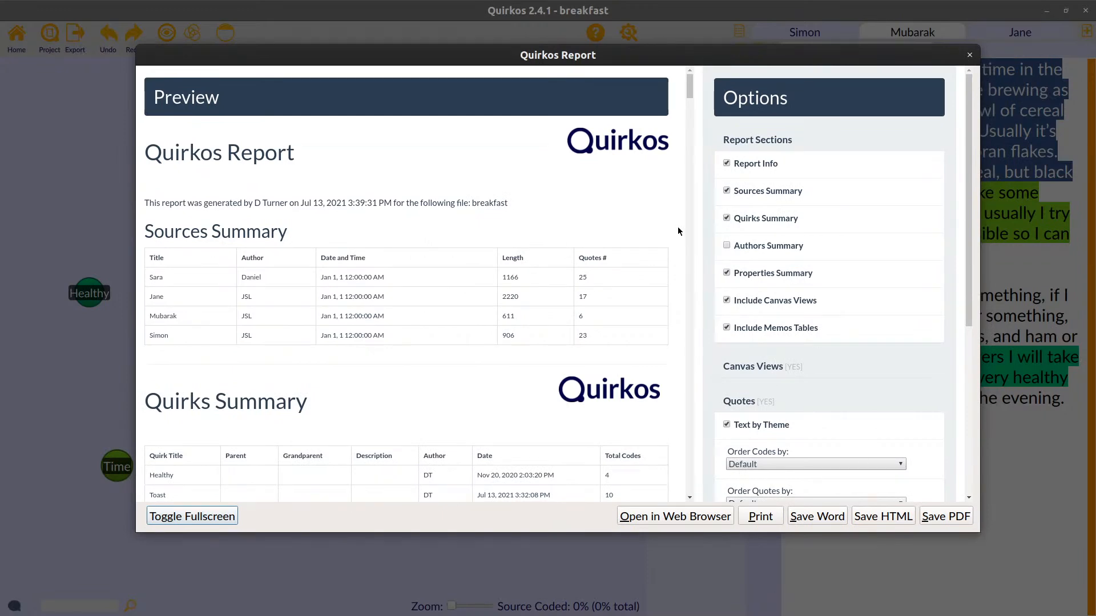
Review the report's summary tables in the preview and exclude the Sources Summary section.
{"action": "scroll", "coordinate": [625, 190], "scroll_direction": "down", "scroll_amount": 10}
{"action": "scroll", "coordinate": [624, 191], "scroll_direction": "up", "scroll_amount": 8}
{"action": "scroll", "coordinate": [625, 194], "scroll_direction": "down", "scroll_amount": 6}
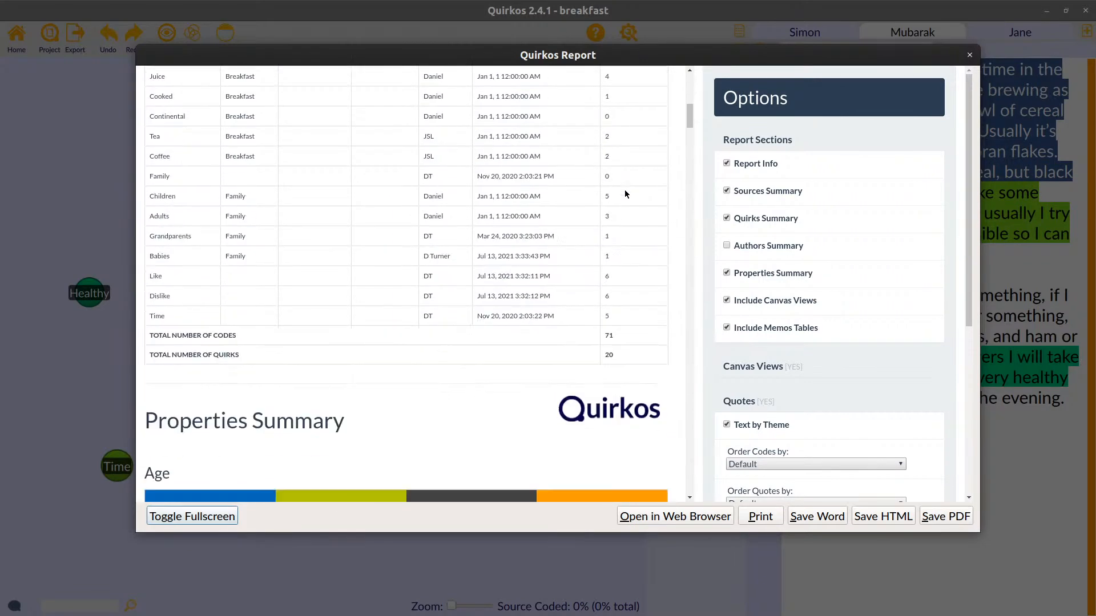
{"action": "scroll", "coordinate": [625, 194], "scroll_direction": "up", "scroll_amount": 10}
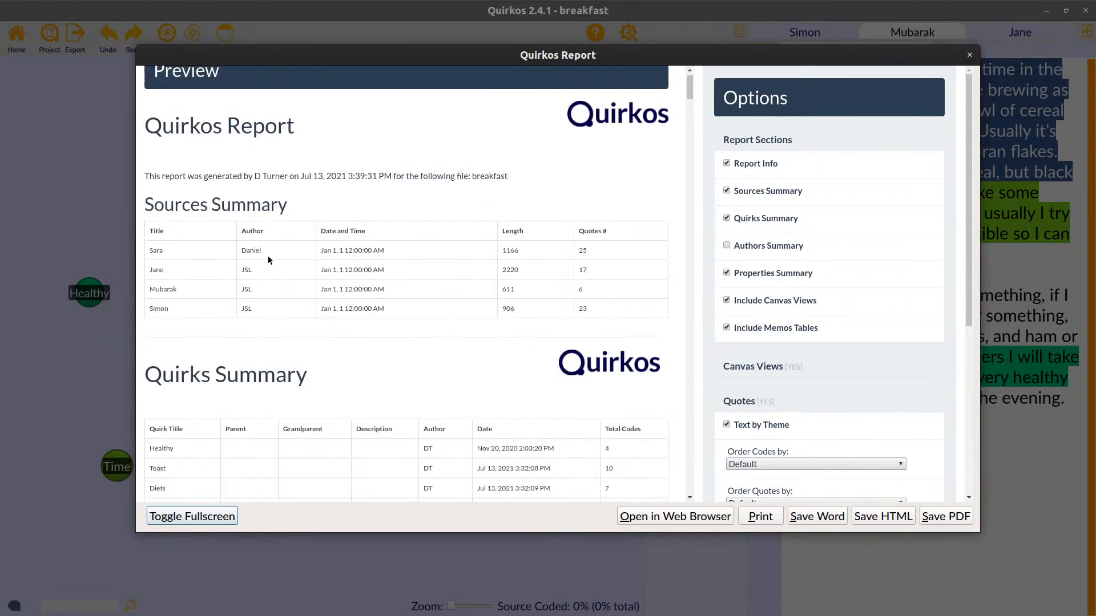
{"action": "scroll", "coordinate": [543, 281], "scroll_direction": "up", "scroll_amount": 1}
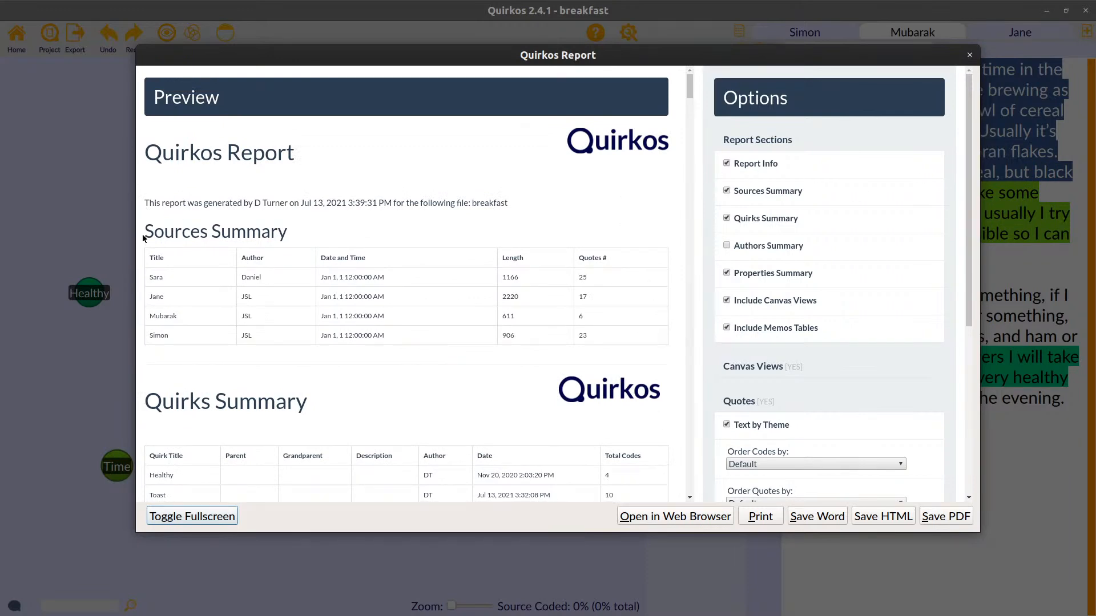
{"action": "left_click_drag", "start_coordinate": [148, 232], "coordinate": [303, 229]}
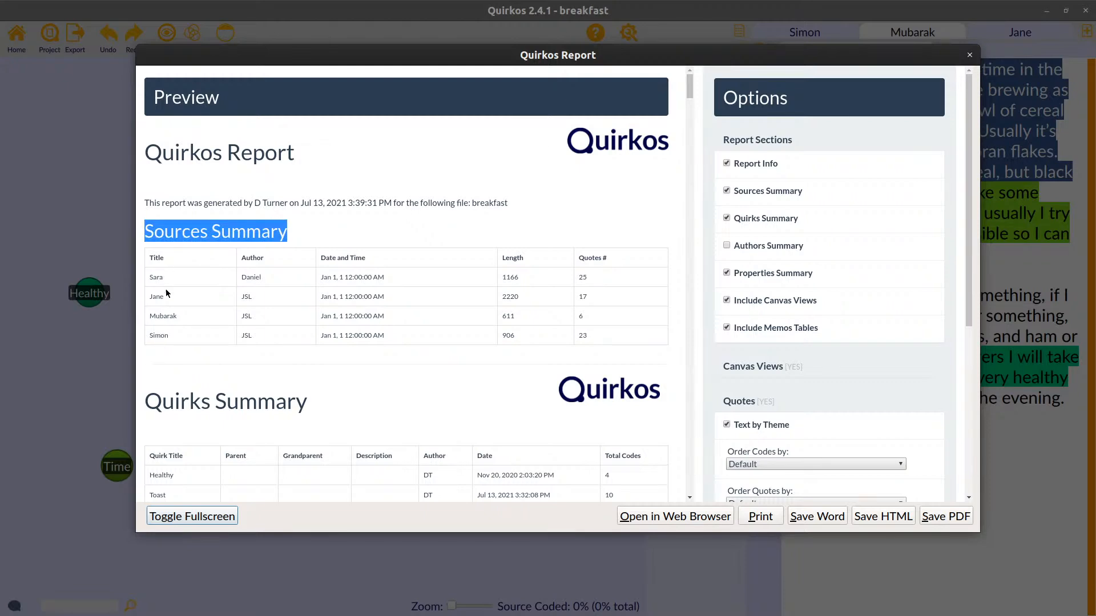
{"action": "left_click", "coordinate": [727, 190]}
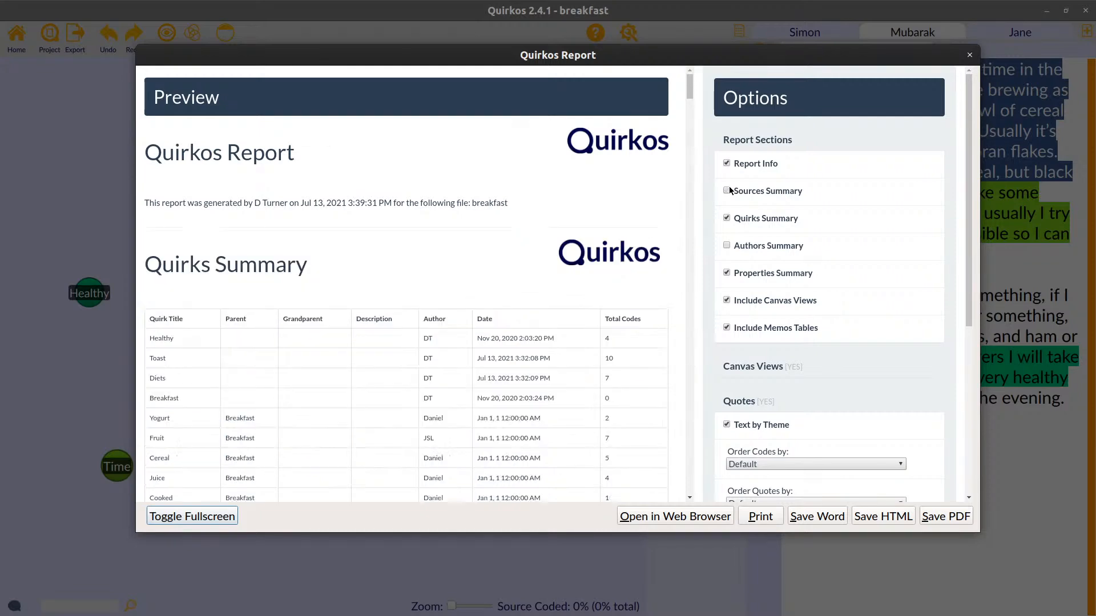
Review the Properties Summary and canvas image, and remove the coding numbers from the report's canvas views.
{"action": "scroll", "coordinate": [528, 229], "scroll_direction": "down", "scroll_amount": 10}
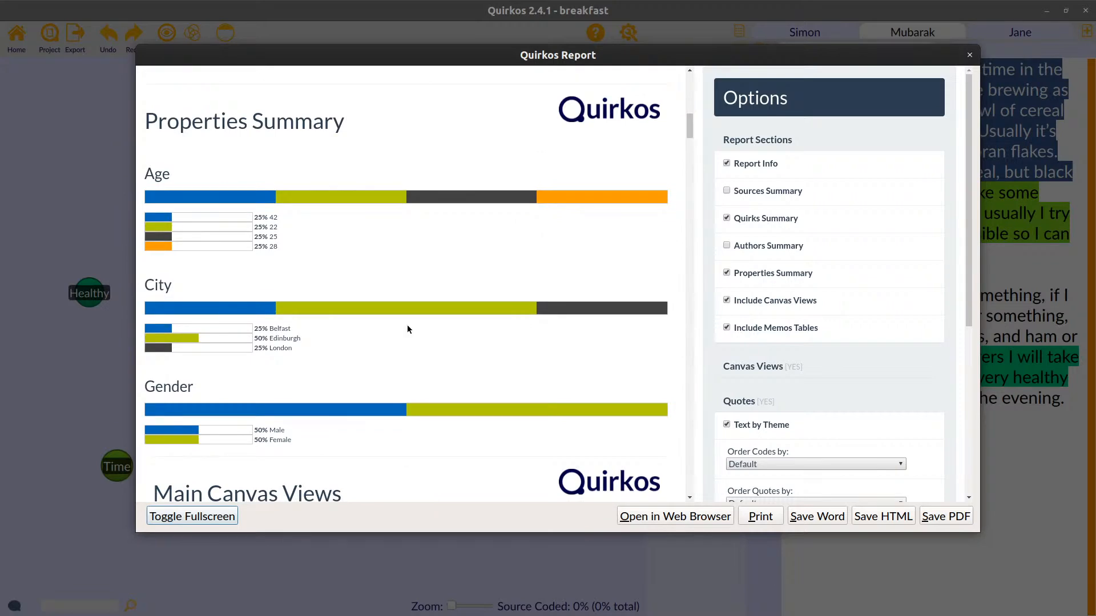
{"action": "scroll", "coordinate": [342, 381], "scroll_direction": "down", "scroll_amount": 3}
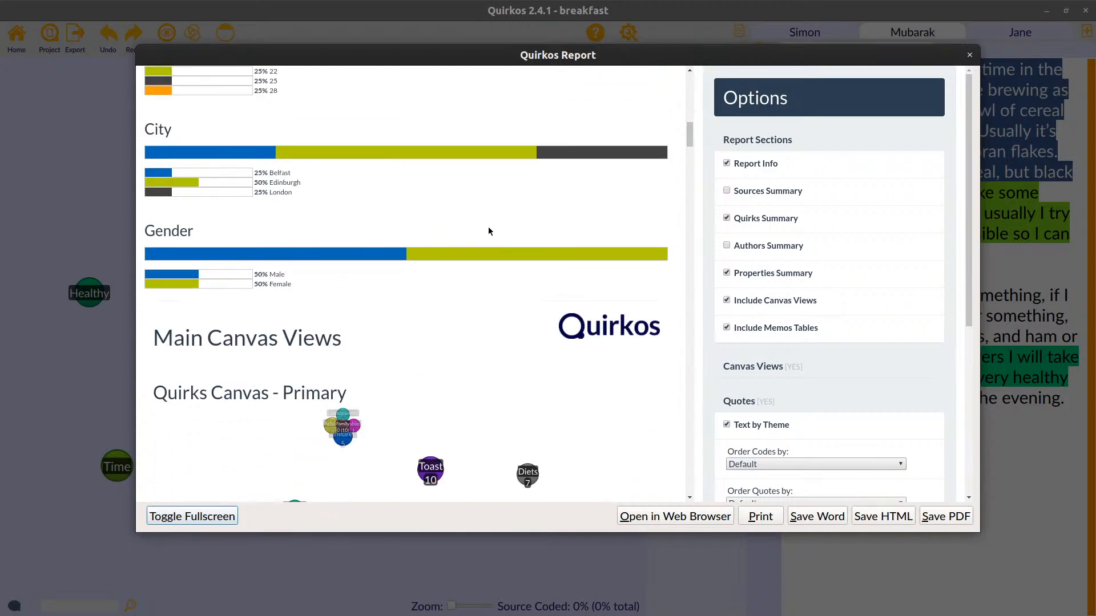
{"action": "scroll", "coordinate": [488, 230], "scroll_direction": "down", "scroll_amount": 4}
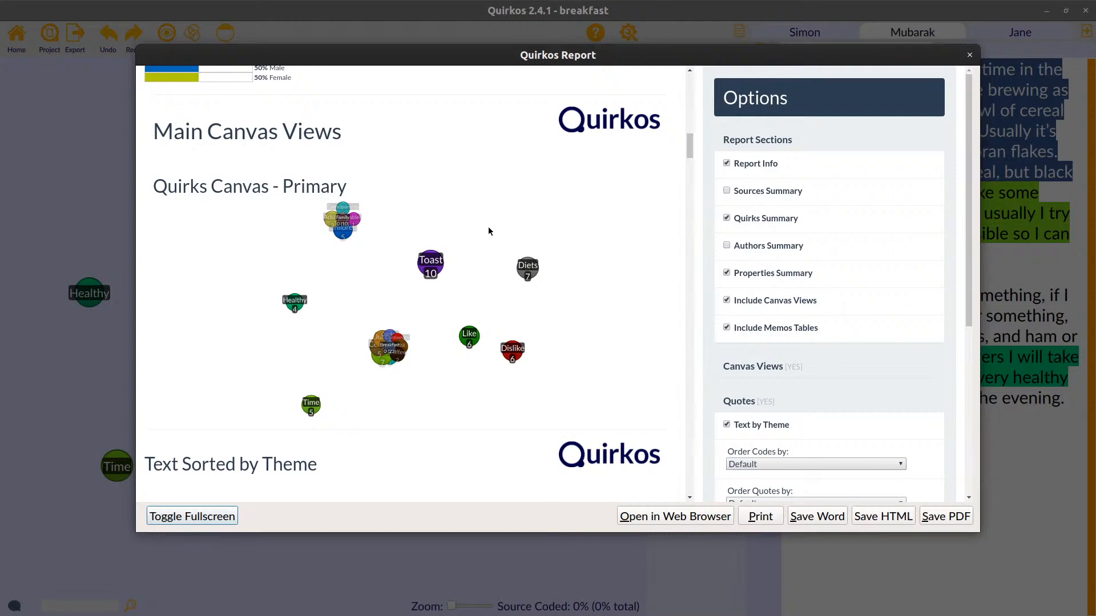
{"action": "scroll", "coordinate": [488, 230], "scroll_direction": "down", "scroll_amount": 1}
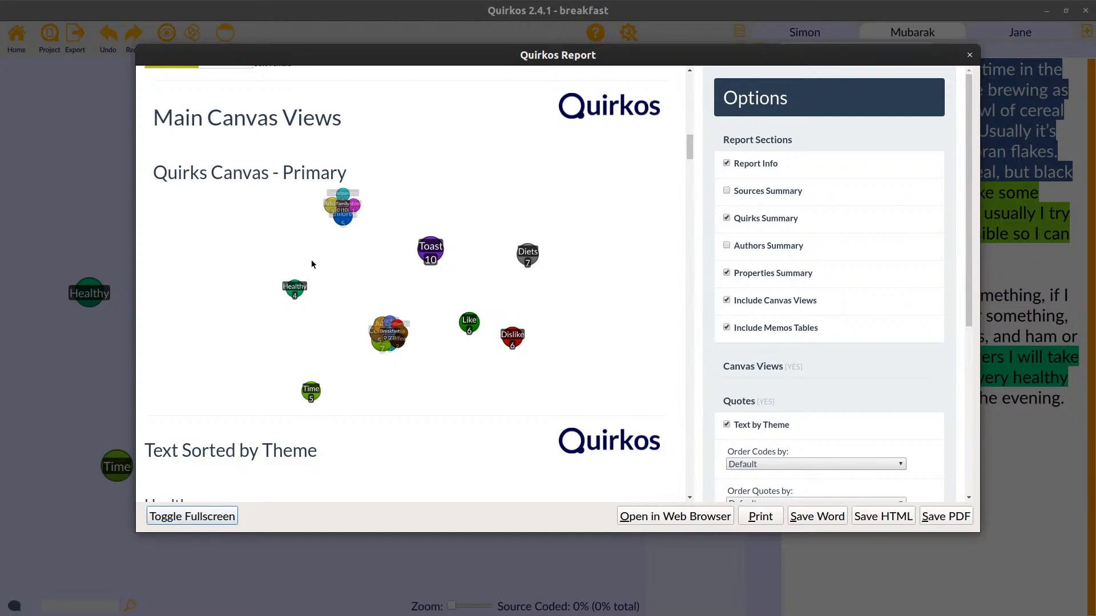
{"action": "left_click", "coordinate": [787, 368]}
{"action": "scroll", "coordinate": [876, 385], "scroll_direction": "down", "scroll_amount": 2}
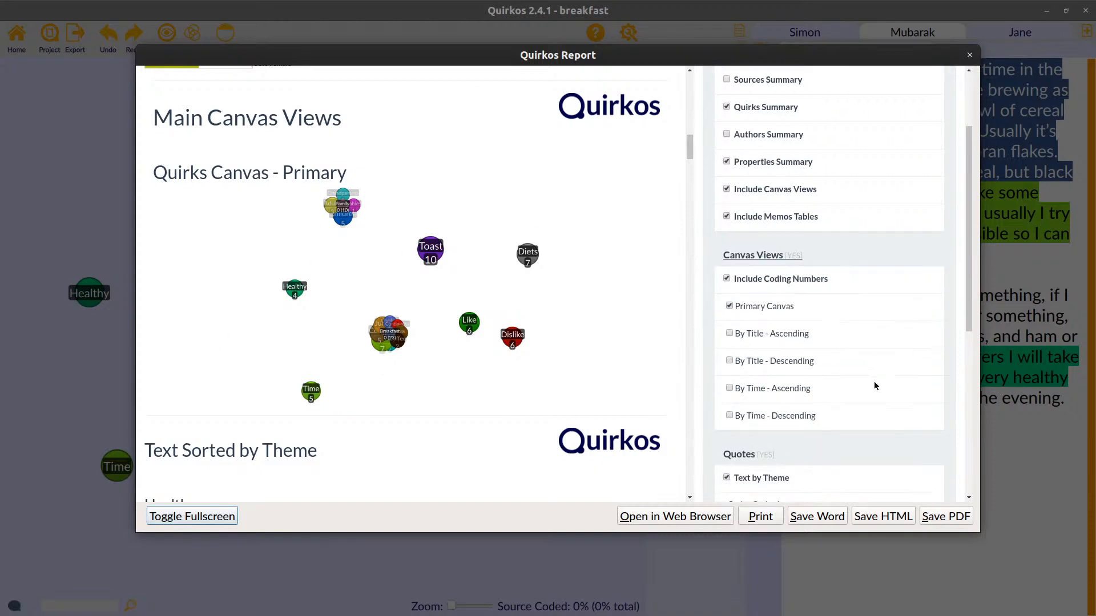
{"action": "left_click", "coordinate": [726, 279]}
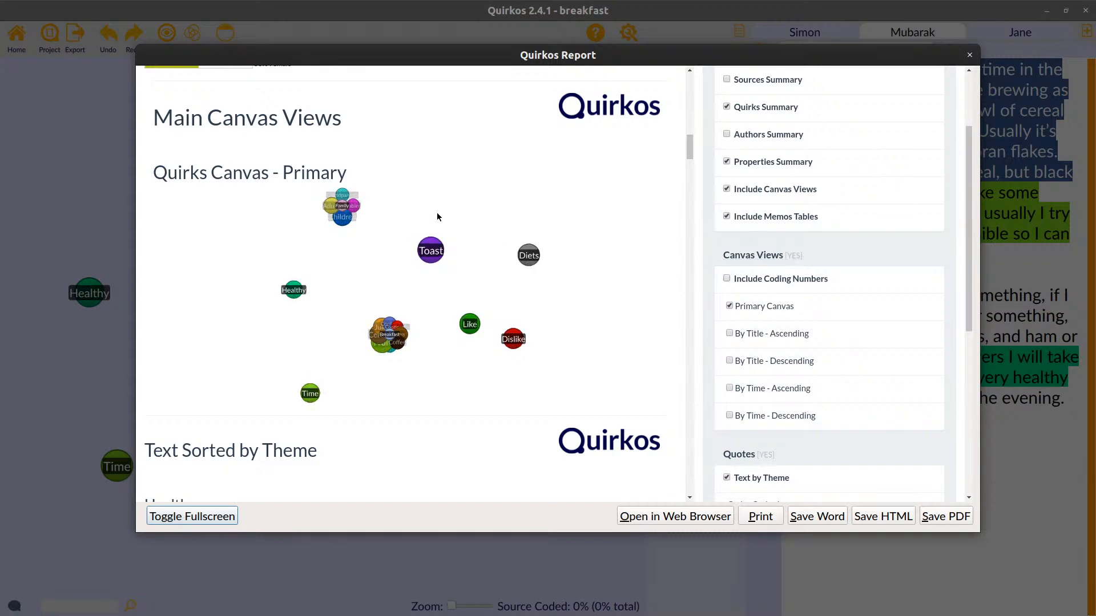
Switch the report's quotes from Text by Theme to Text by Source.
{"action": "scroll", "coordinate": [437, 216], "scroll_direction": "down", "scroll_amount": 6}
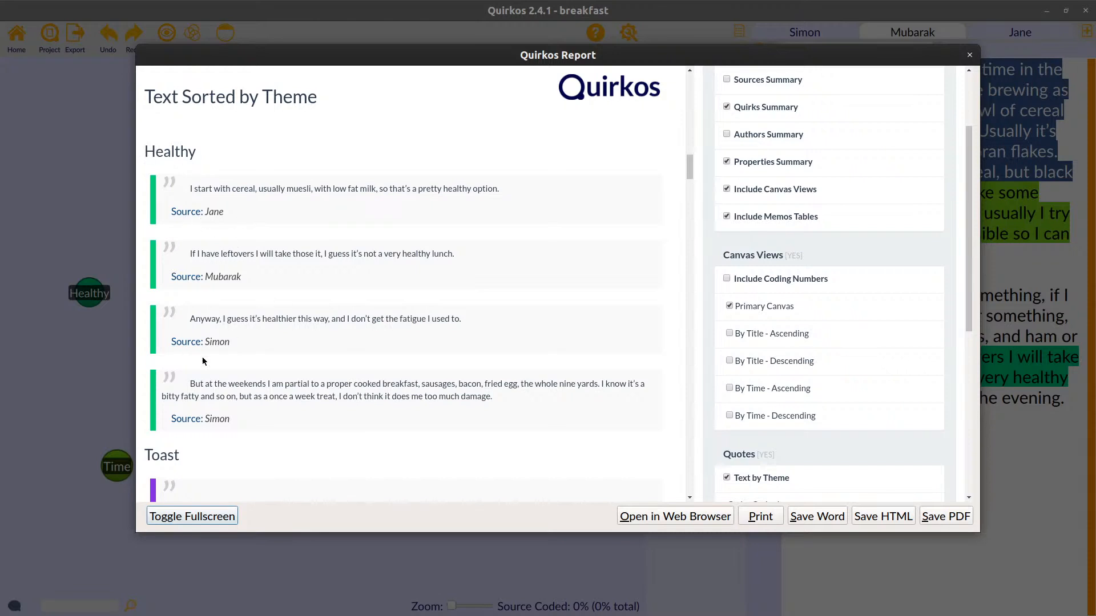
{"action": "scroll", "coordinate": [426, 372], "scroll_direction": "down", "scroll_amount": 5}
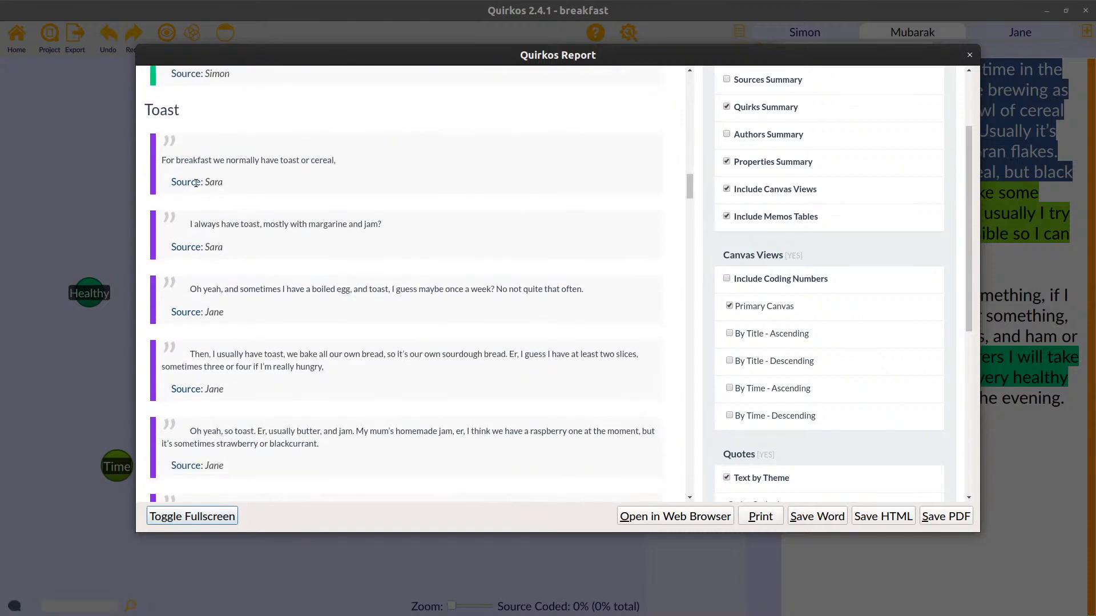
{"action": "scroll", "coordinate": [396, 446], "scroll_direction": "down", "scroll_amount": 5}
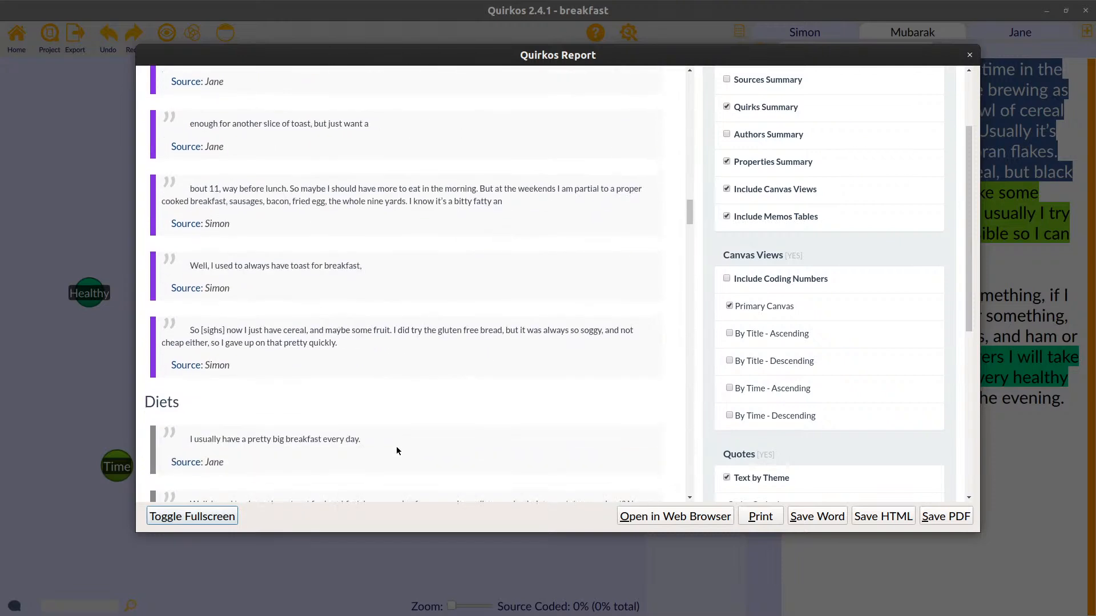
{"action": "scroll", "coordinate": [889, 371], "scroll_direction": "down", "scroll_amount": 5}
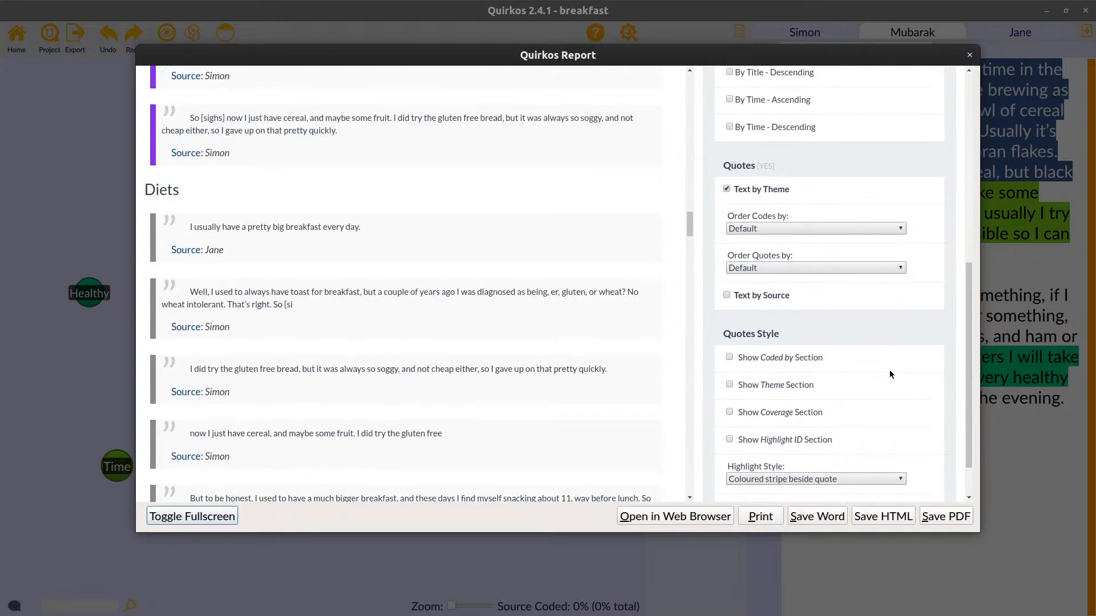
{"action": "left_click", "coordinate": [728, 189]}
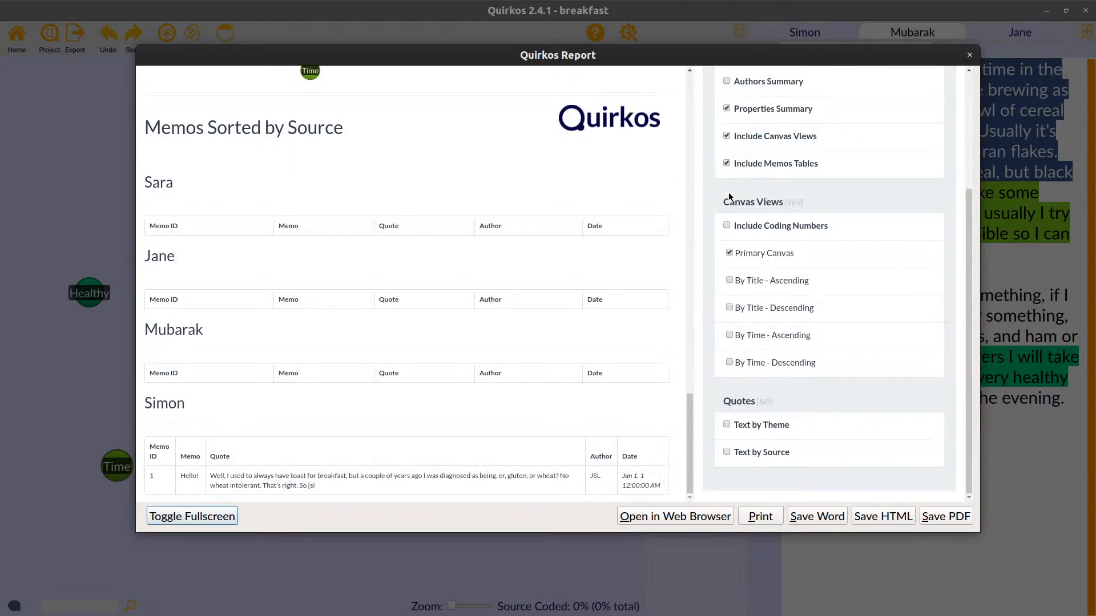
{"action": "left_click", "coordinate": [726, 452]}
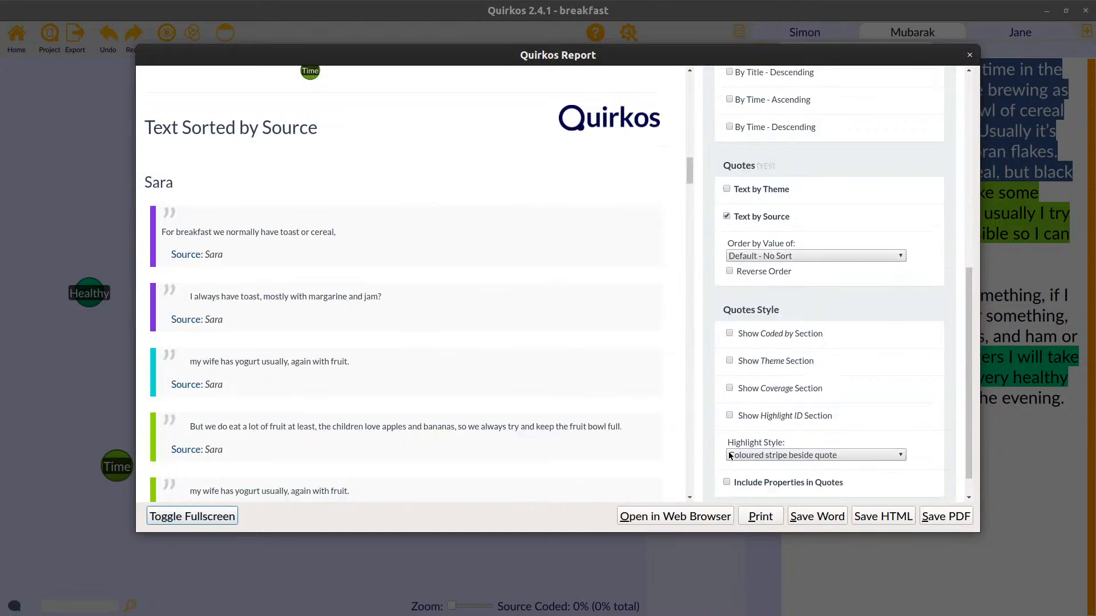
Look through the quotes sorted by source and the remaining report options, and close the report.
{"action": "scroll", "coordinate": [317, 276], "scroll_direction": "down", "scroll_amount": 20}
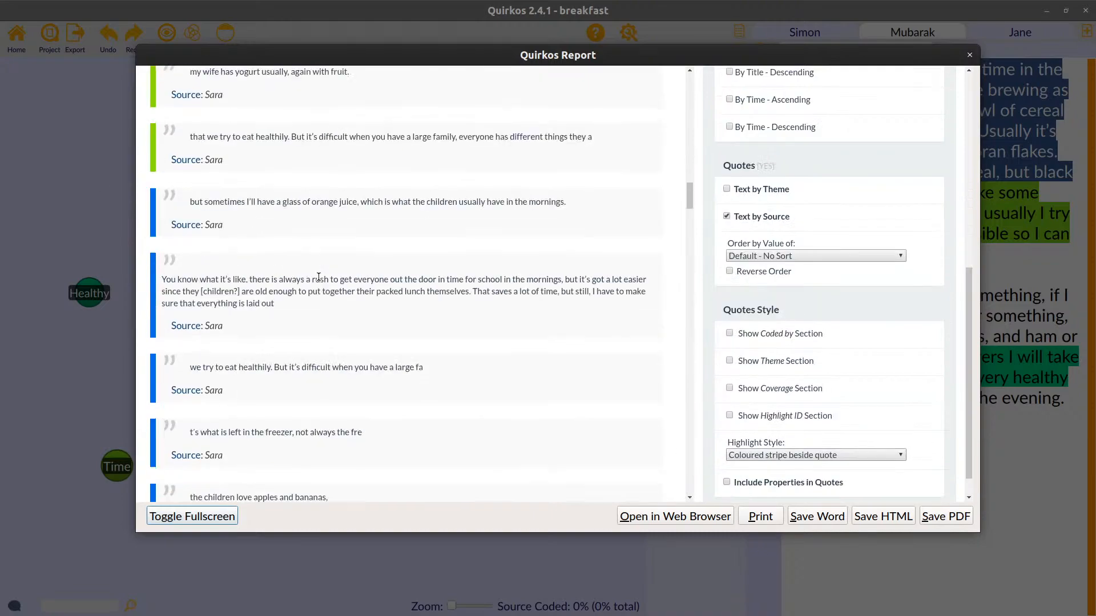
{"action": "scroll", "coordinate": [317, 276], "scroll_direction": "down", "scroll_amount": 10}
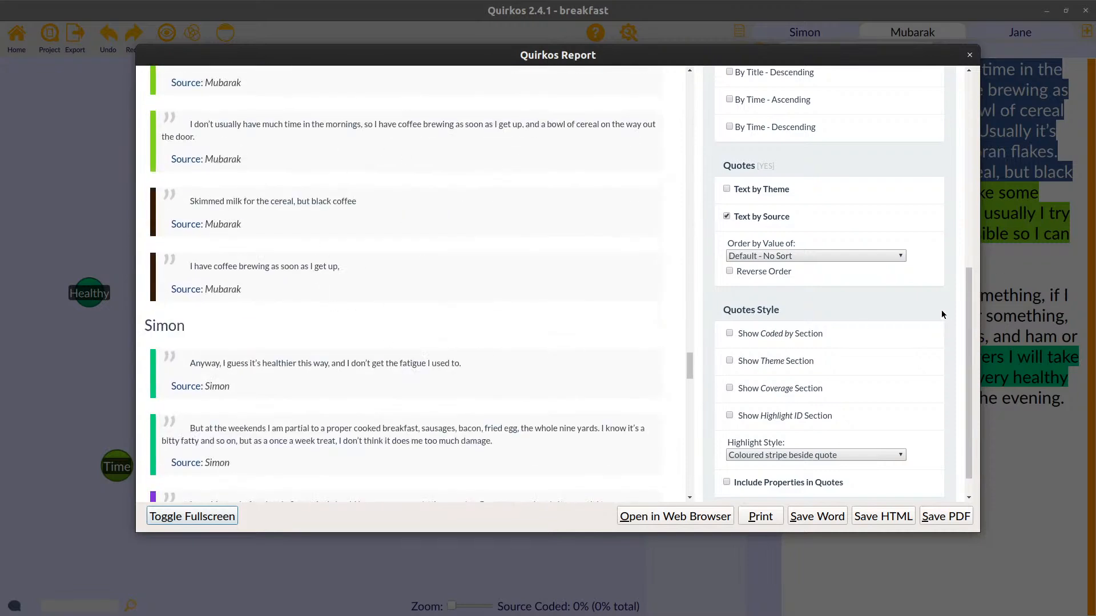
{"action": "scroll", "coordinate": [942, 300], "scroll_direction": "down", "scroll_amount": 1}
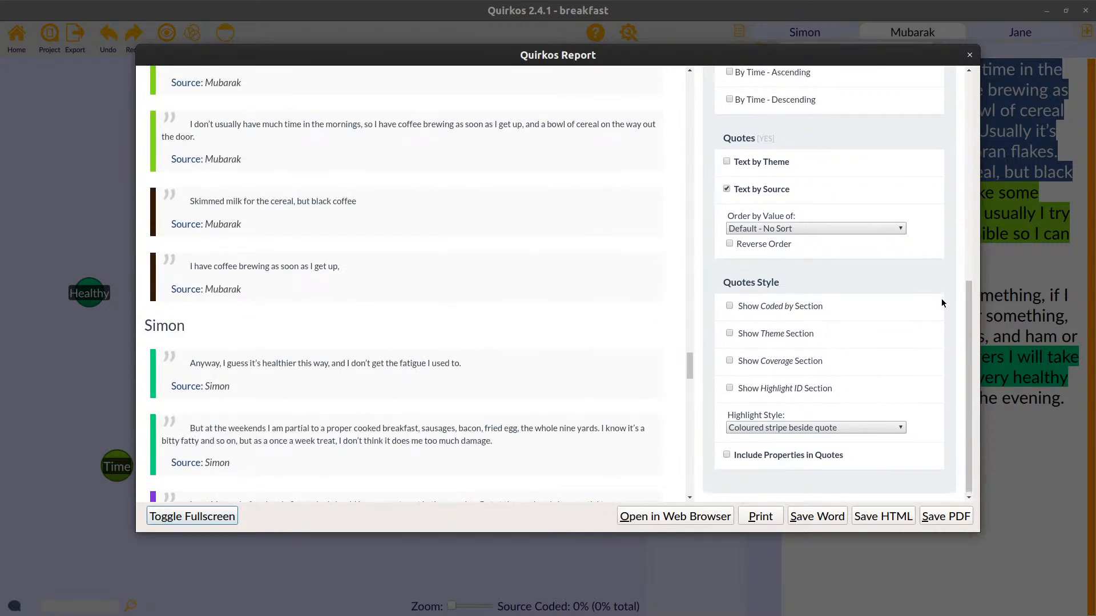
{"action": "scroll", "coordinate": [941, 302], "scroll_direction": "up", "scroll_amount": 8}
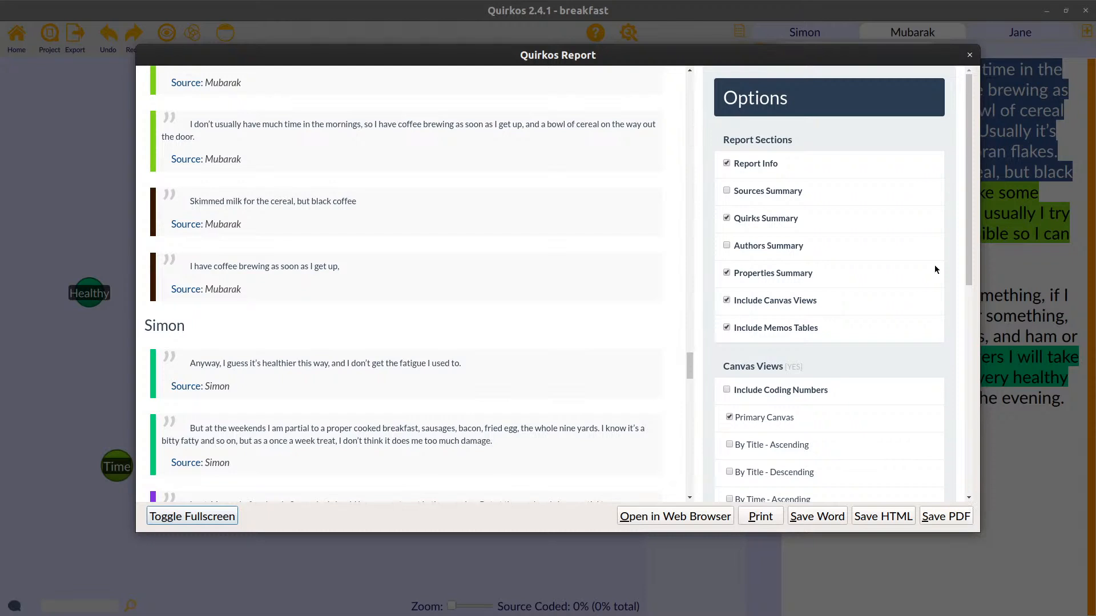
{"action": "left_click", "coordinate": [969, 55]}
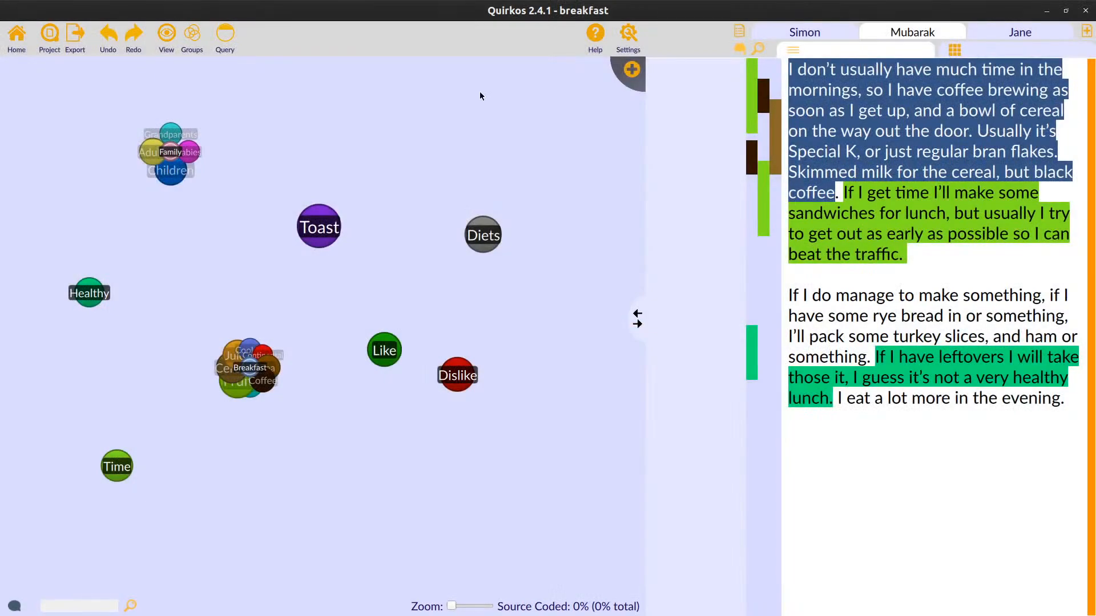
Start exporting the sources as one Word document, create a folder named "word export again" in Documents, and cancel the export.
{"action": "left_click", "coordinate": [75, 46]}
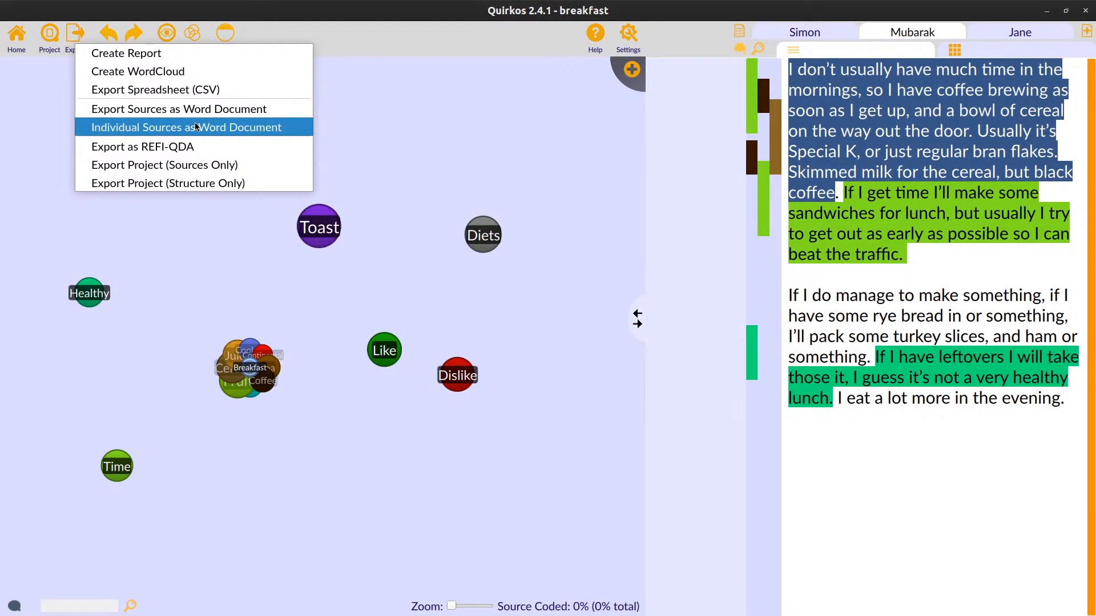
{"action": "left_click", "coordinate": [232, 110]}
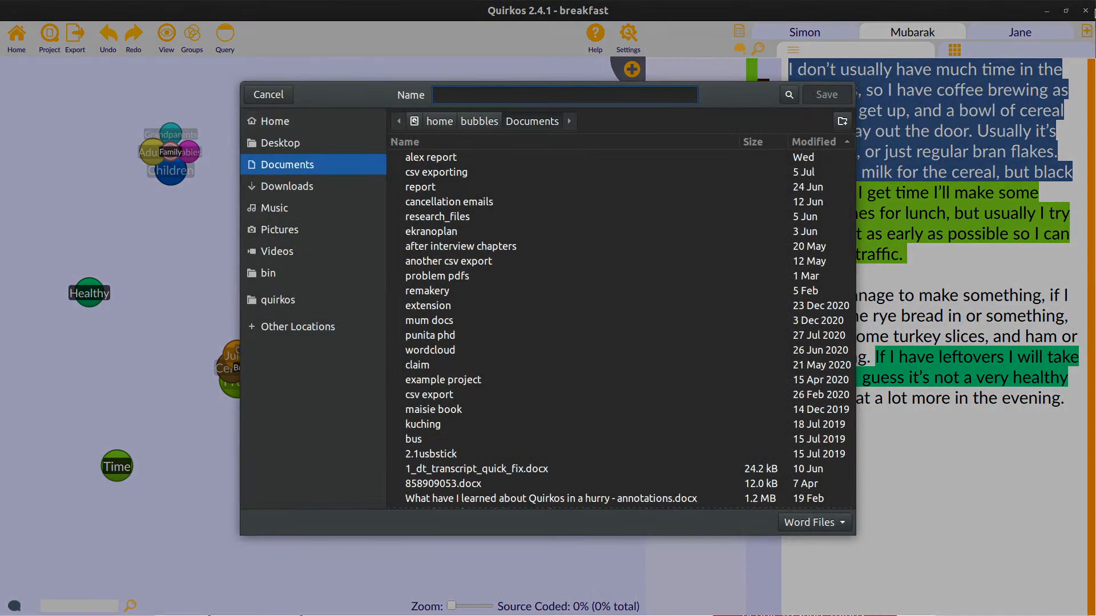
{"action": "left_click", "coordinate": [842, 122]}
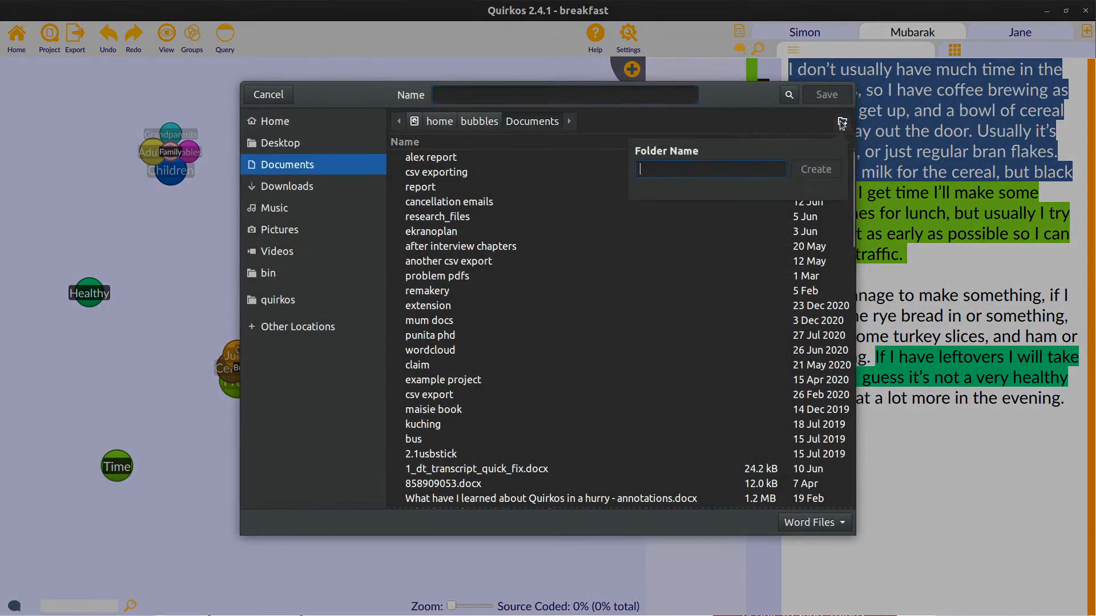
{"action": "type", "text": "word export again"}
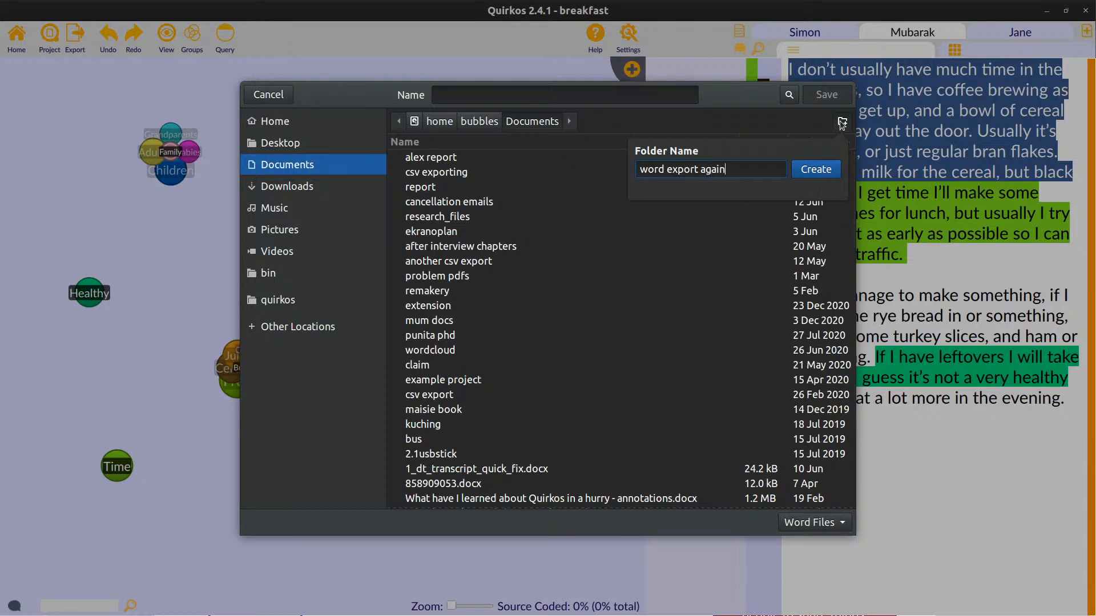
{"action": "key", "text": "Return"}
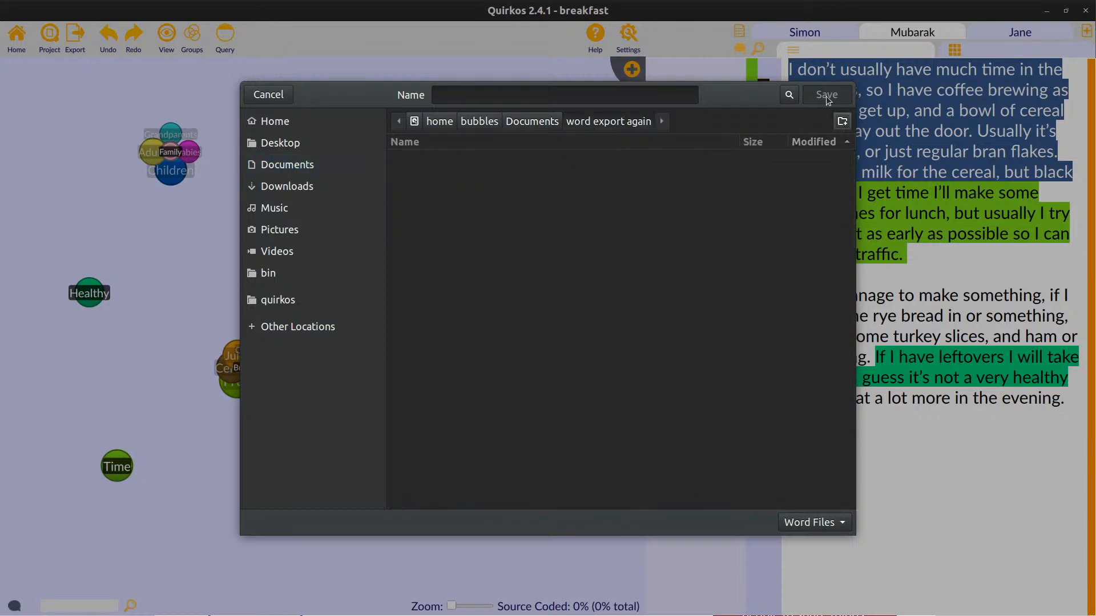
{"action": "left_click_drag", "start_coordinate": [756, 98], "coordinate": [618, 170]}
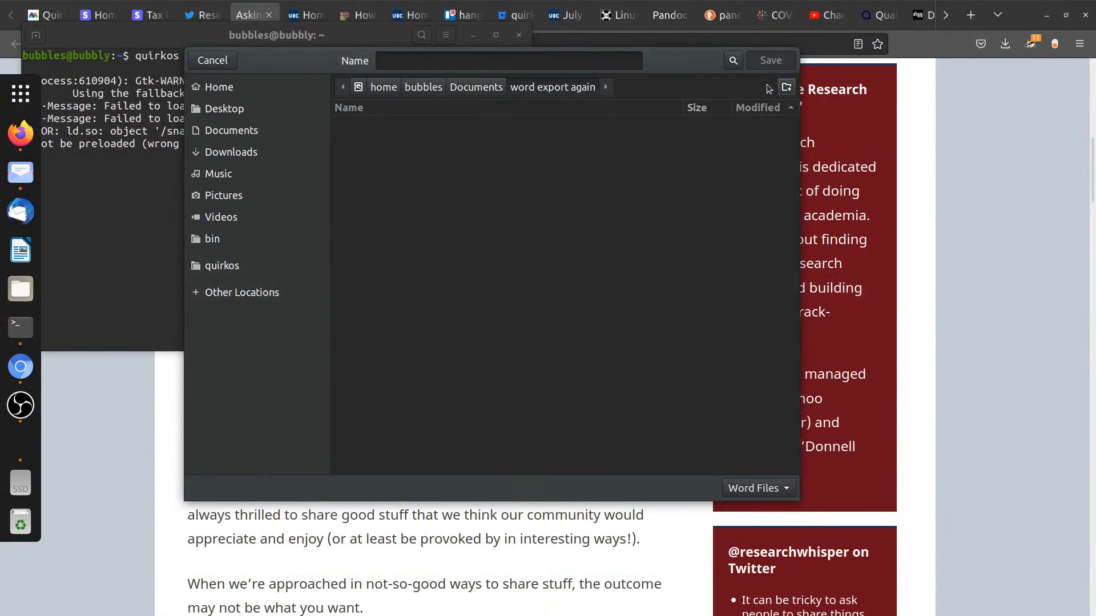
{"action": "left_click", "coordinate": [484, 87]}
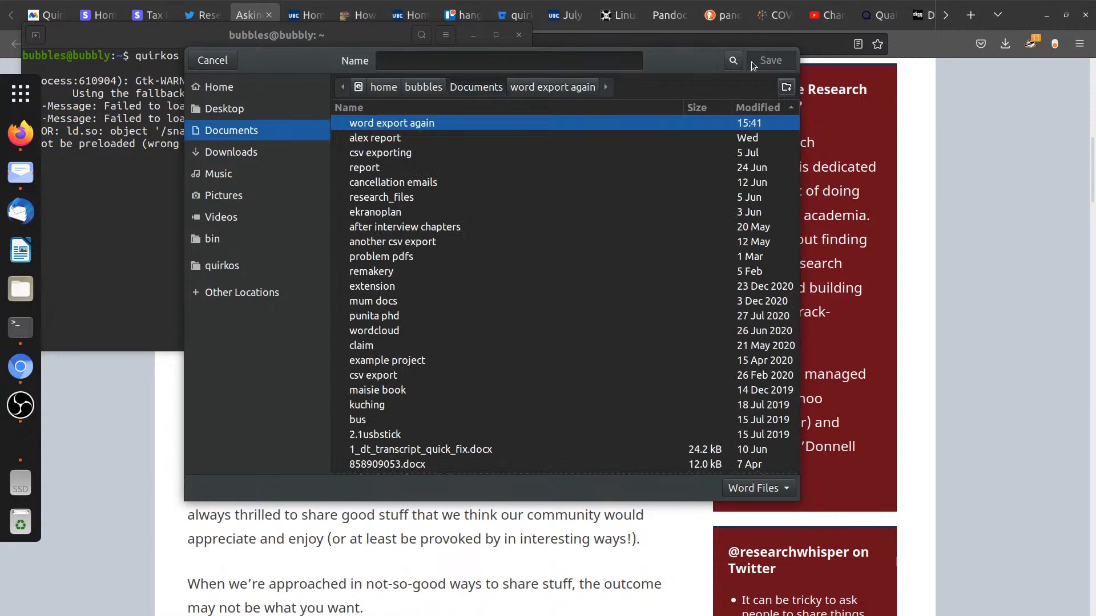
{"action": "left_click", "coordinate": [215, 68]}
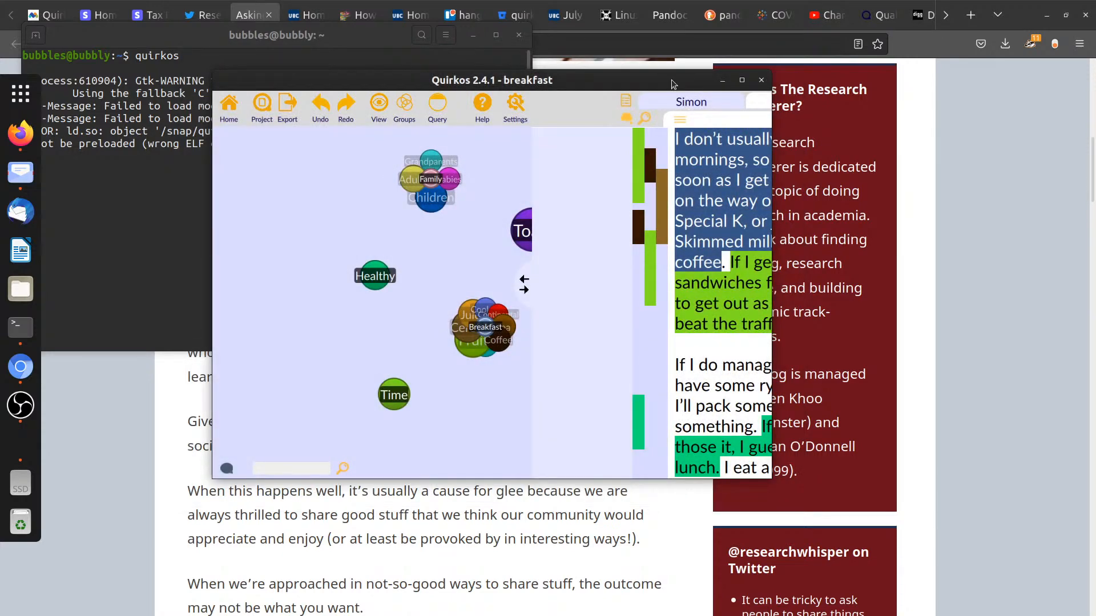
Maximise the project window and export the individual sources as separate Word documents into the Documents folder.
{"action": "double_click", "coordinate": [673, 81]}
{"action": "left_click", "coordinate": [75, 34]}
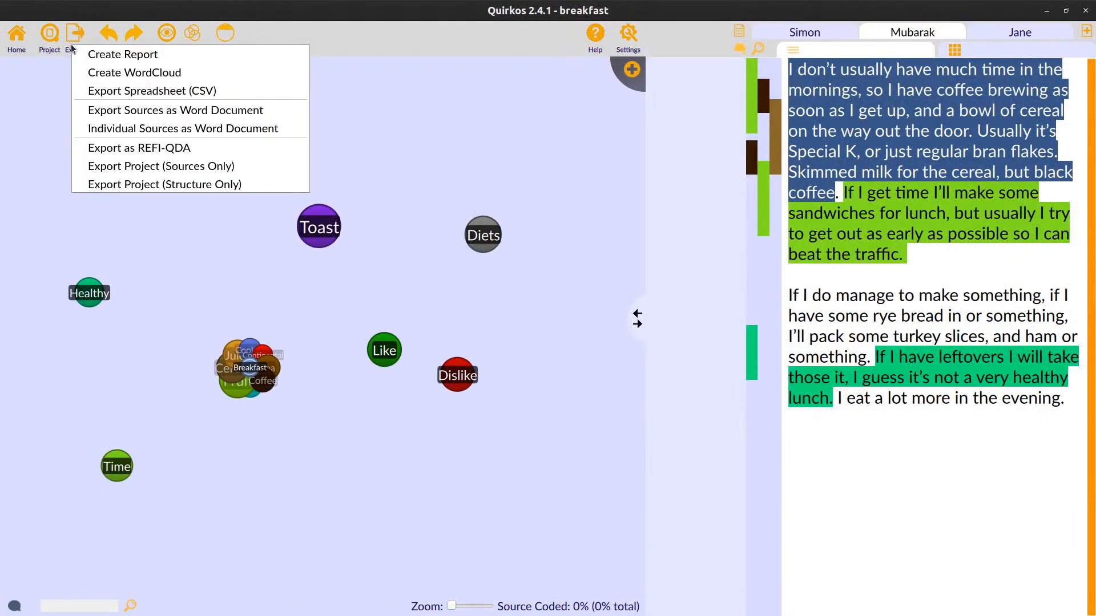
{"action": "left_click", "coordinate": [217, 131]}
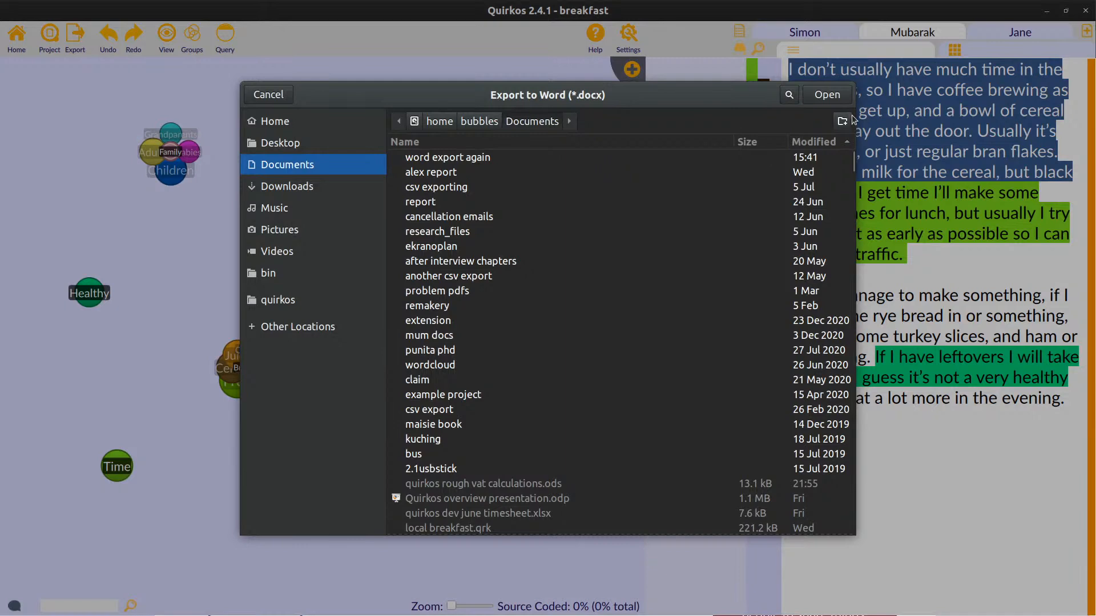
{"action": "left_click", "coordinate": [827, 94]}
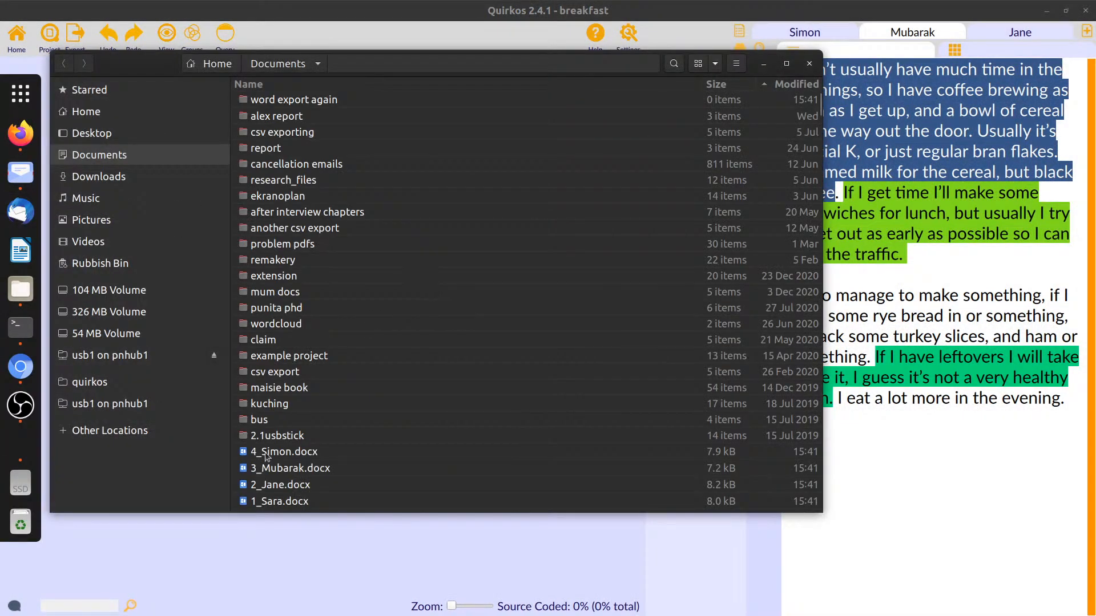
Open the exported 4_Simon.docx in LibreOffice Writer, maximise it, and look through its highlighted text and coding comments.
{"action": "left_click", "coordinate": [297, 458]}
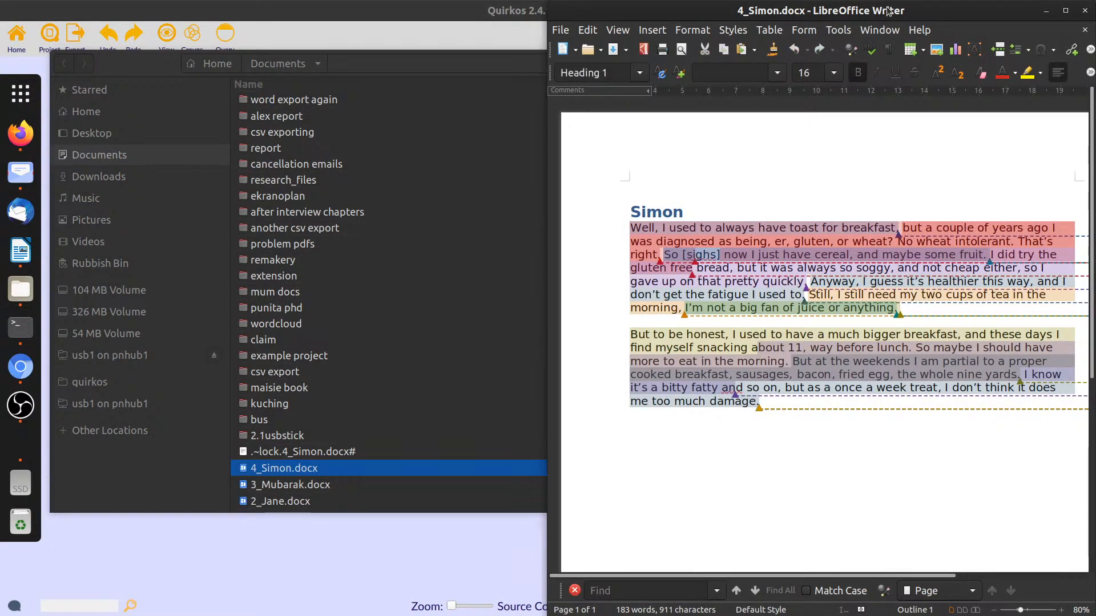
{"action": "double_click", "coordinate": [889, 10]}
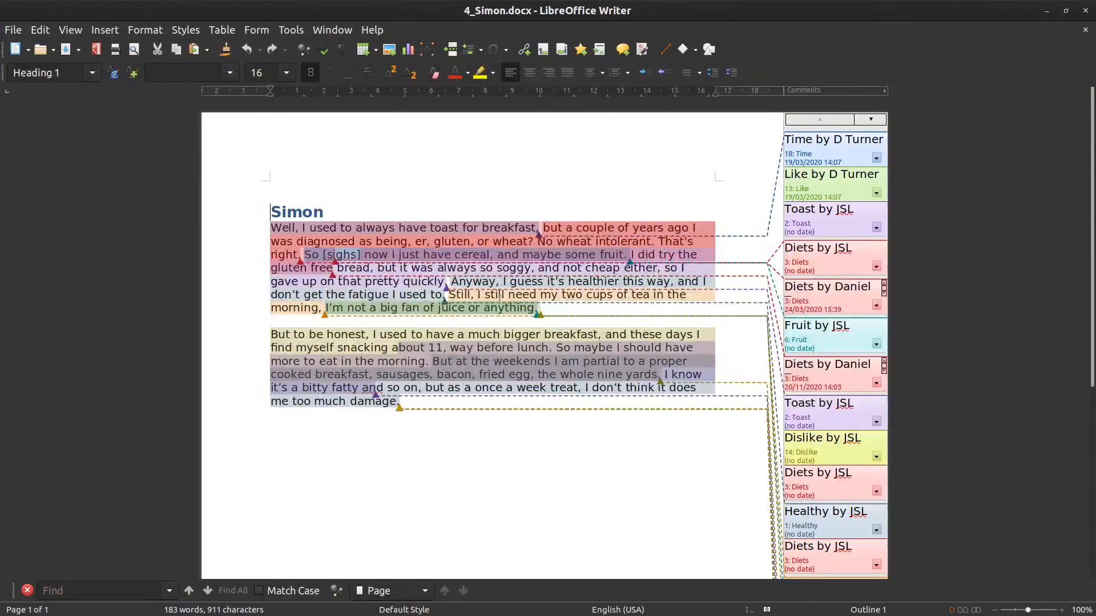
{"action": "scroll", "coordinate": [493, 301], "scroll_direction": "down", "scroll_amount": 5}
{"action": "scroll", "coordinate": [493, 301], "scroll_direction": "up", "scroll_amount": 5}
{"action": "scroll", "coordinate": [493, 301], "scroll_direction": "down", "scroll_amount": 3}
{"action": "scroll", "coordinate": [493, 300], "scroll_direction": "up", "scroll_amount": 5}
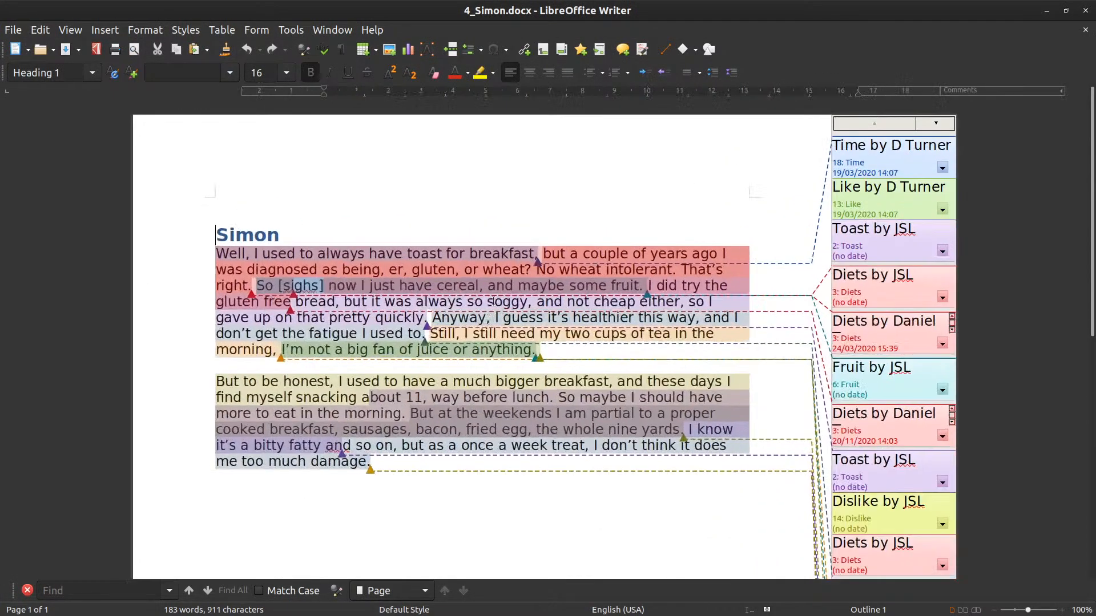
Inspect which passages the Diets and Fruit comments refer to, and close the document and the file manager.
{"action": "left_click", "coordinate": [879, 302]}
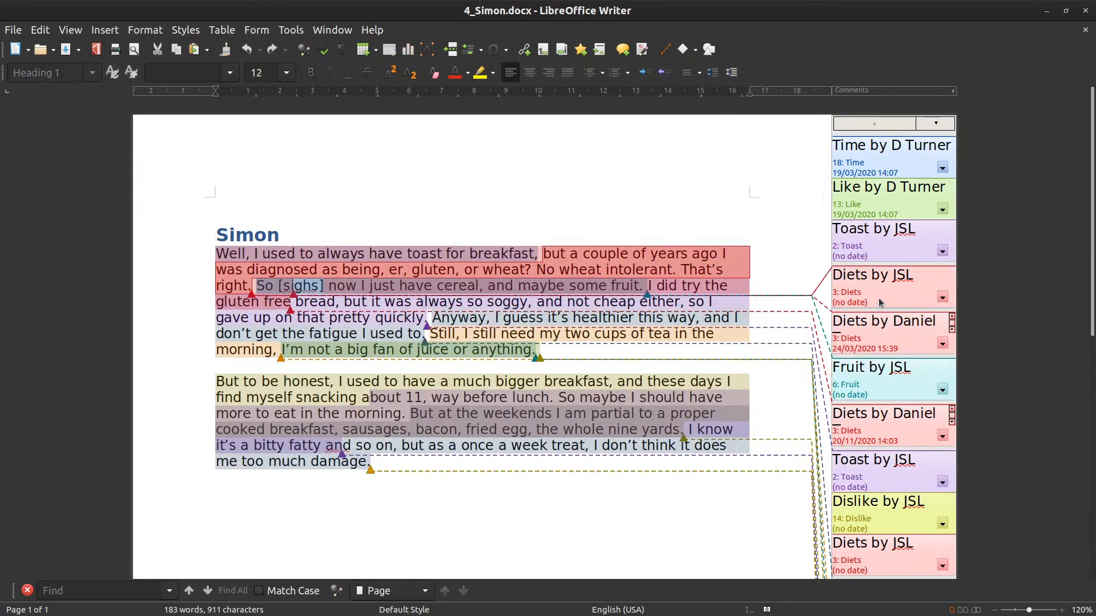
{"action": "left_click", "coordinate": [881, 385]}
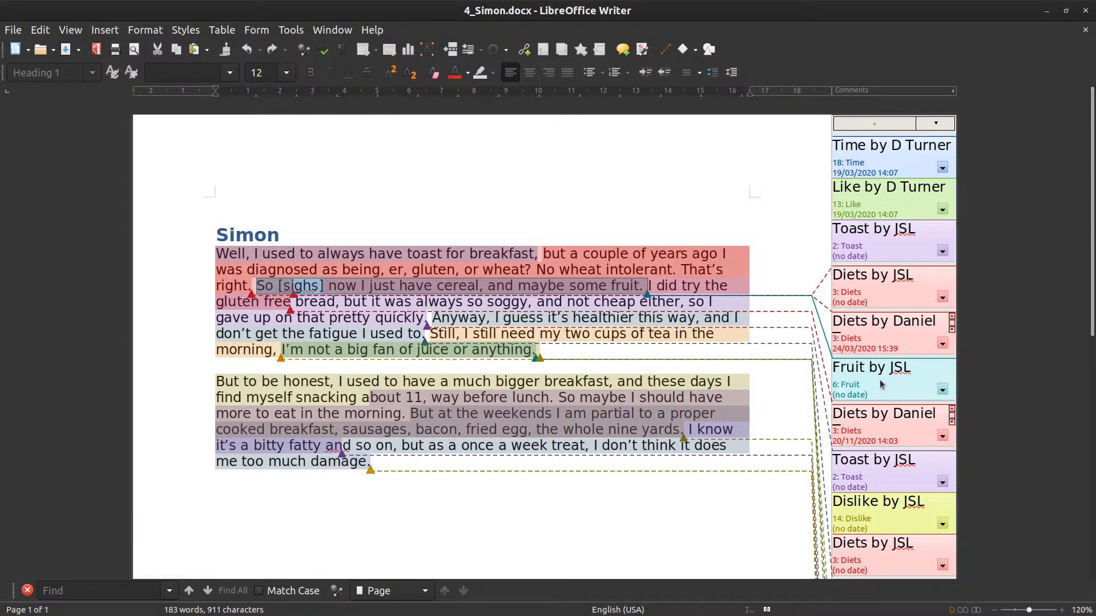
{"action": "scroll", "coordinate": [880, 384], "scroll_direction": "down", "scroll_amount": 5}
{"action": "scroll", "coordinate": [883, 381], "scroll_direction": "up", "scroll_amount": 5}
{"action": "left_click", "coordinate": [1085, 10]}
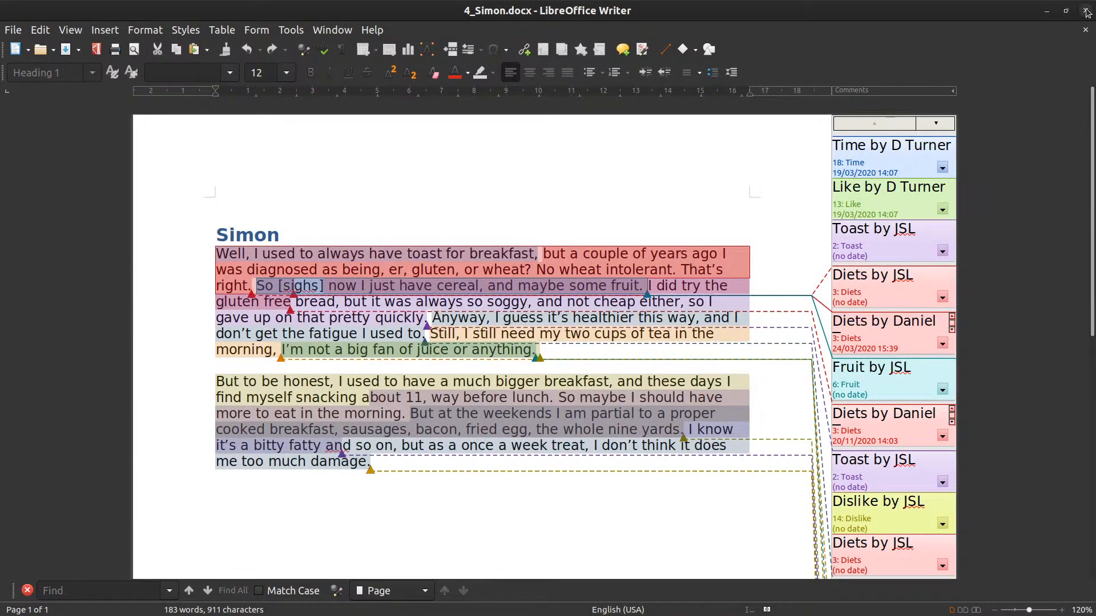
{"action": "left_click", "coordinate": [509, 23]}
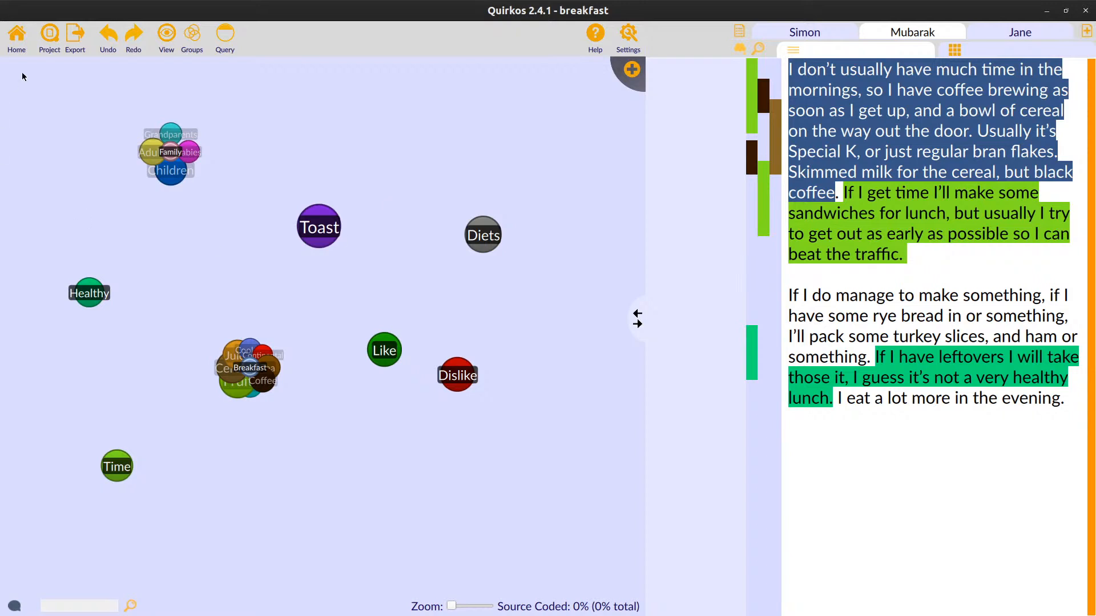
{"action": "left_click", "coordinate": [73, 36]}
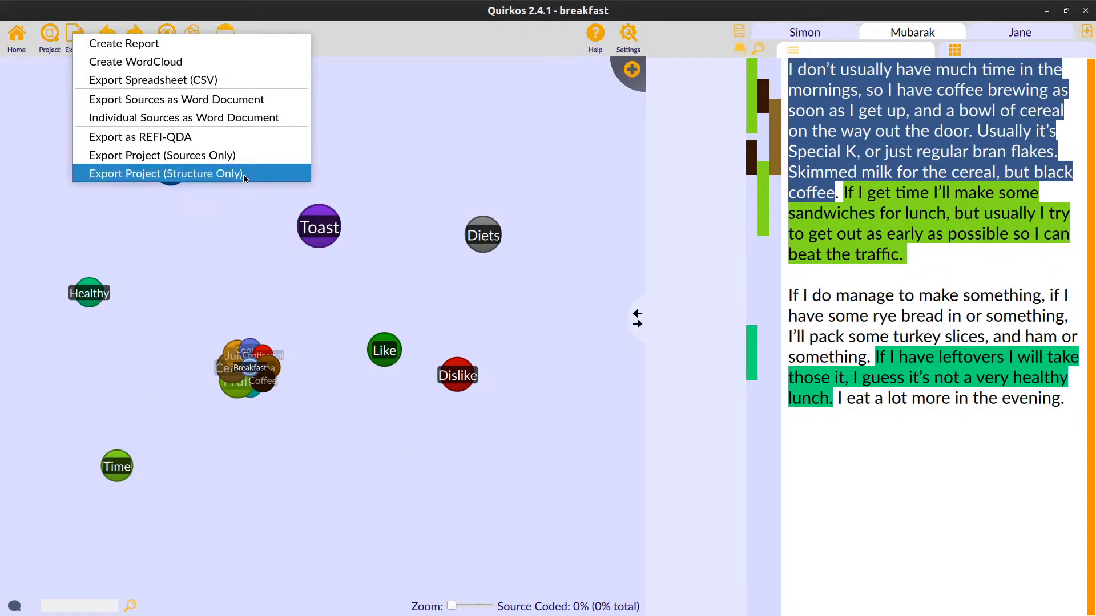
{"action": "left_click", "coordinate": [271, 276]}
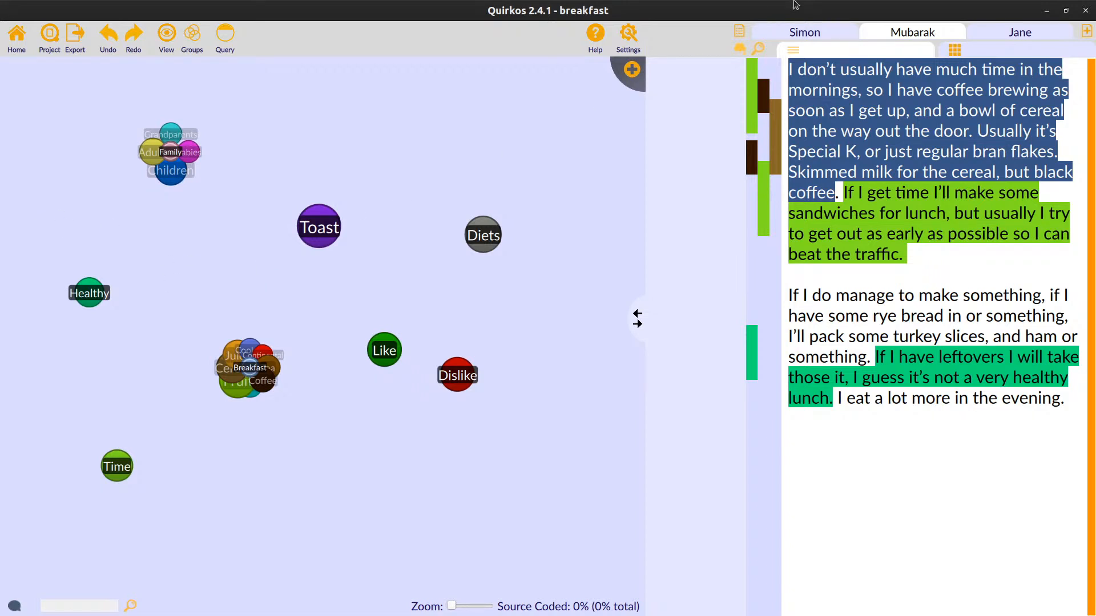
Switch to the YouTube Studio live streaming page, check the chat and stream analytics, and return to the Quirkos project.
{"action": "key", "text": "super"}
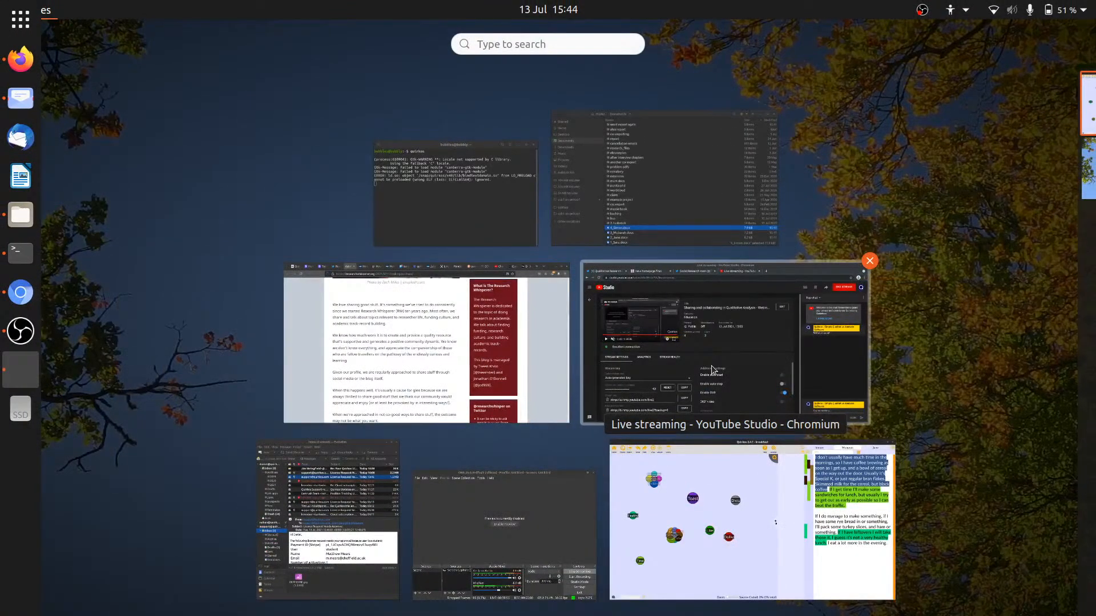
{"action": "left_click", "coordinate": [713, 370]}
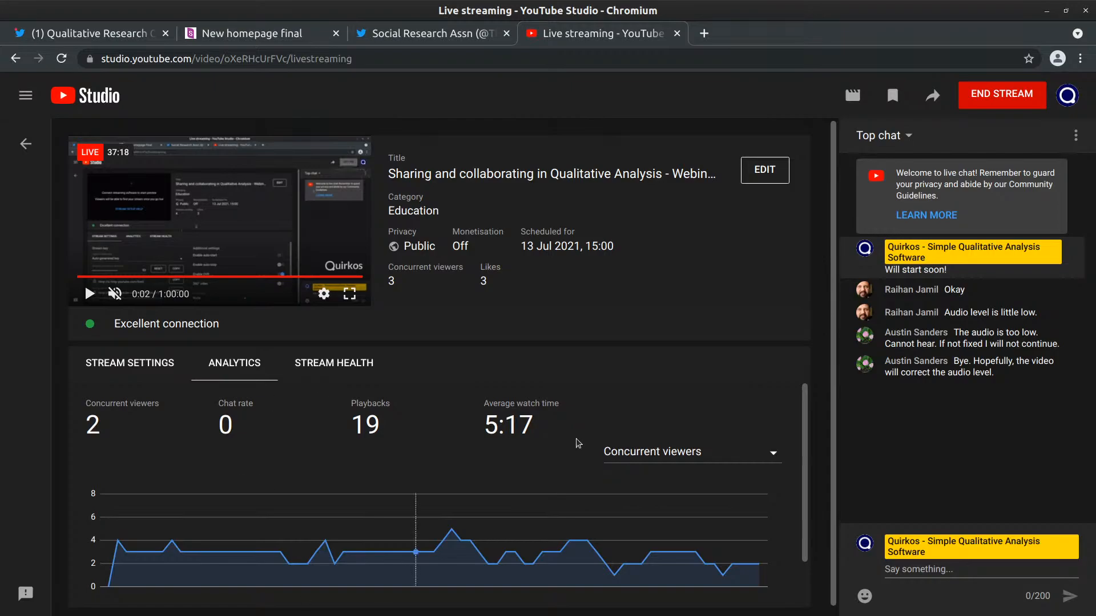
{"action": "left_click", "coordinate": [1046, 11]}
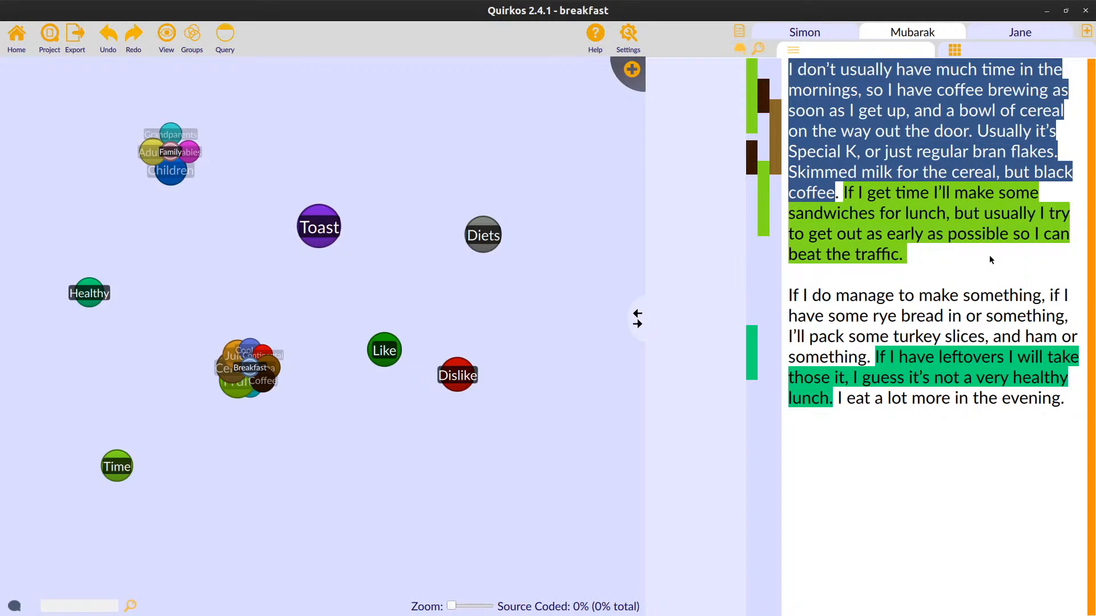
Switch back to YouTube Studio and end the live webinar stream.
{"action": "key", "text": "super"}
{"action": "left_click", "coordinate": [728, 335]}
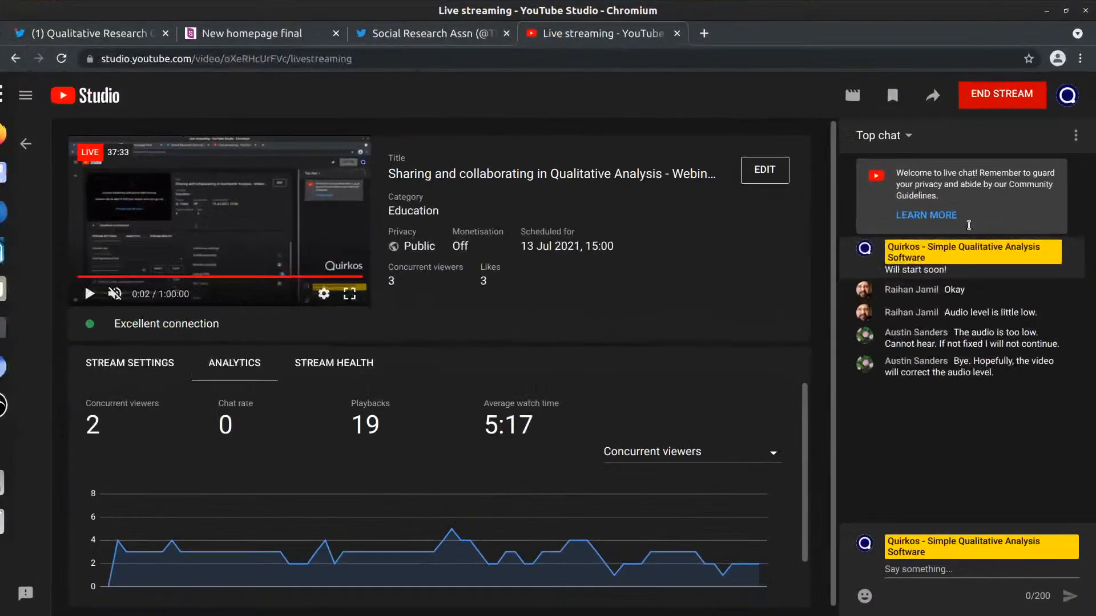
{"action": "left_click", "coordinate": [1012, 102]}
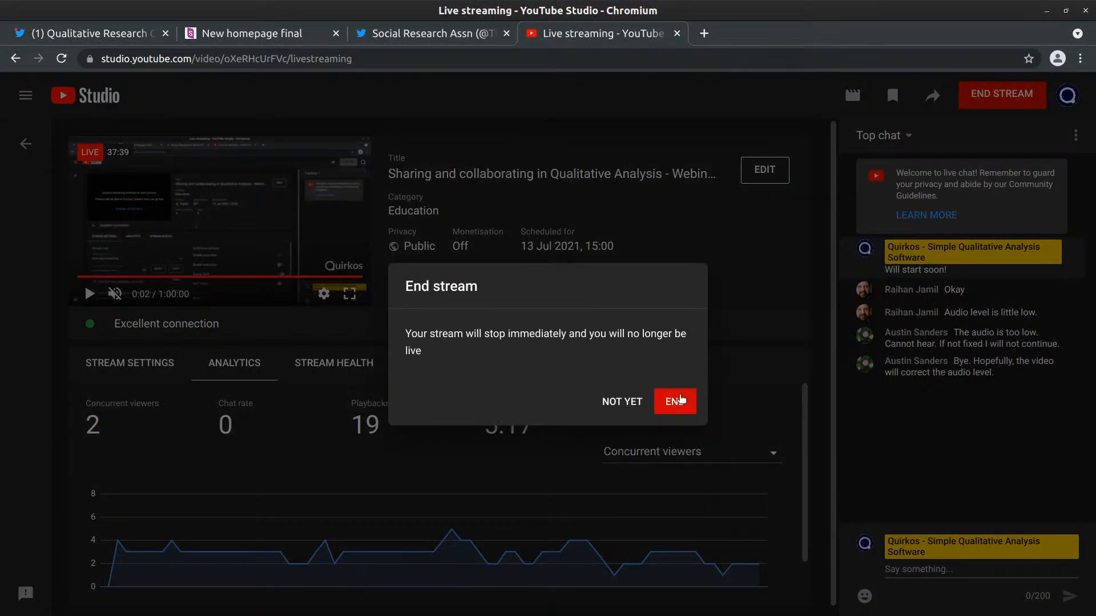
{"action": "left_click", "coordinate": [676, 401]}
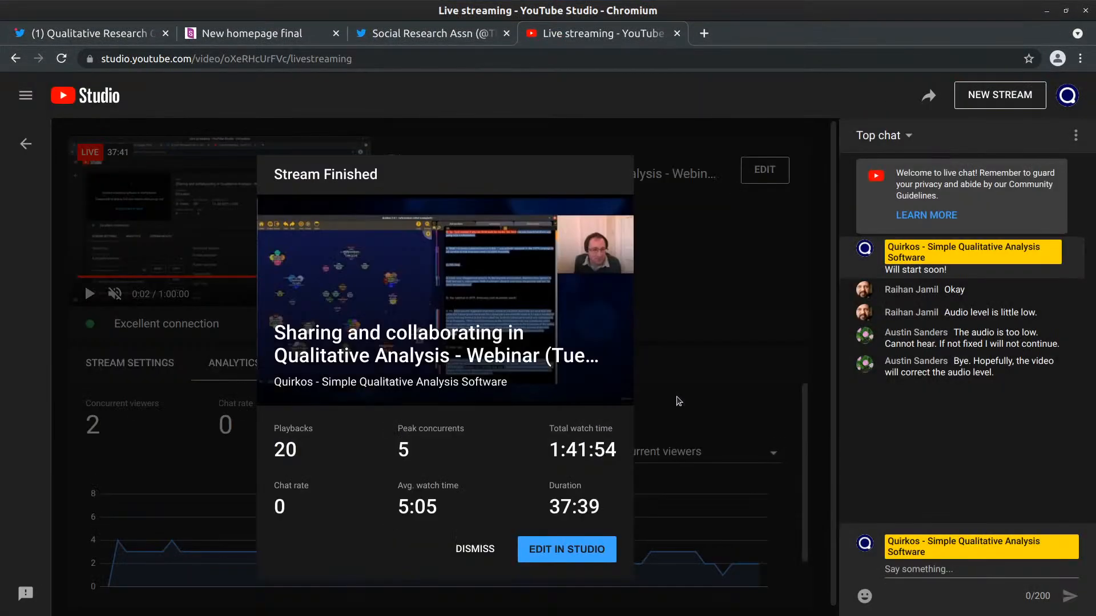